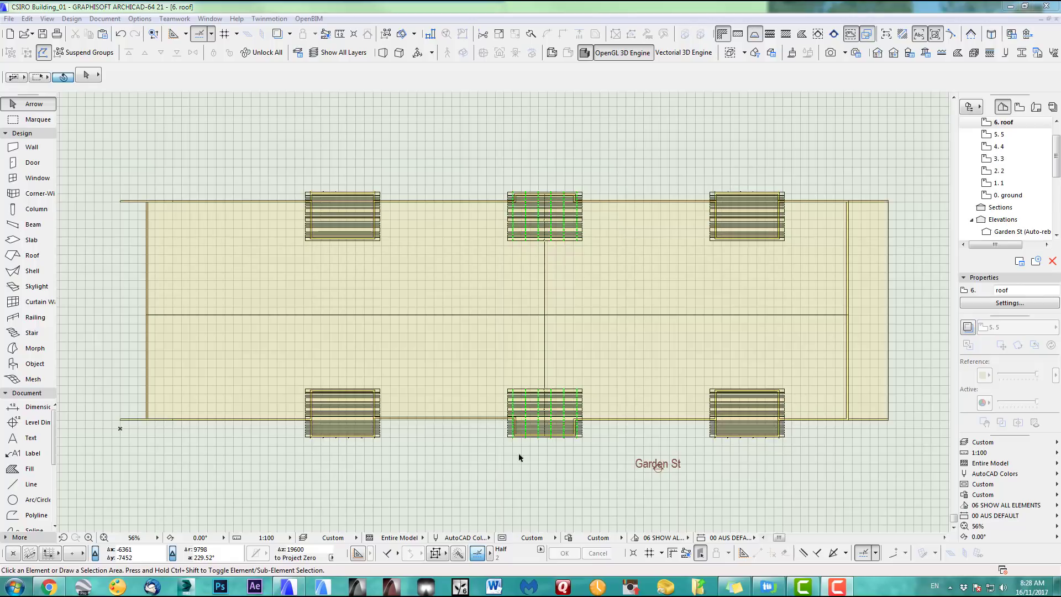
Switch to the 3D view of the CSIRO Building and orbit it, briefly selecting the parapet walls
key("F3")
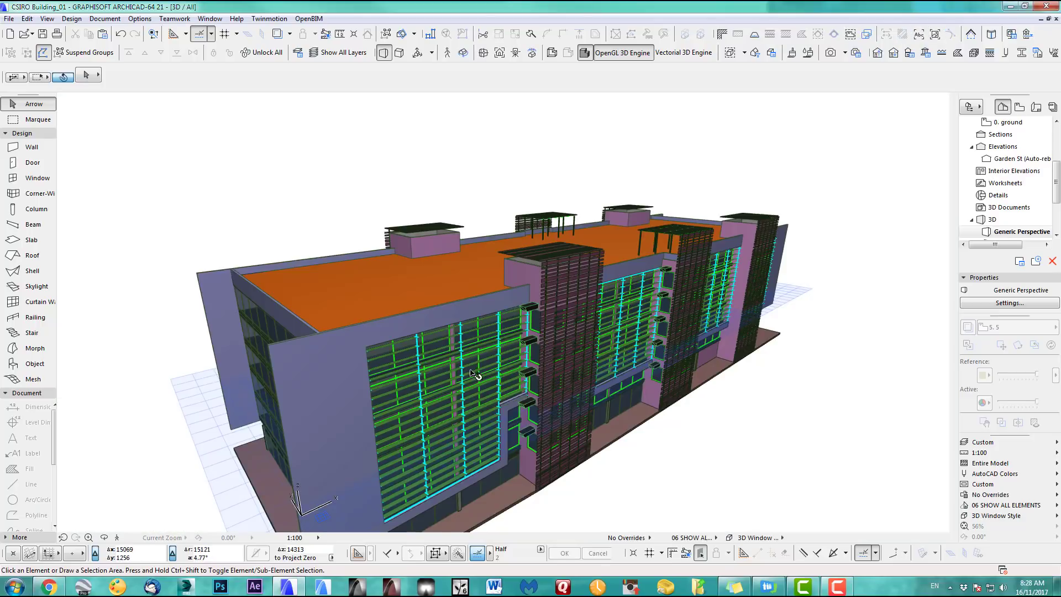
middle_click_drag(506, 360, 541, 353, "shift")
scroll(426, 323, "up", 4)
middle_click_drag(408, 312, 465, 372, "shift")
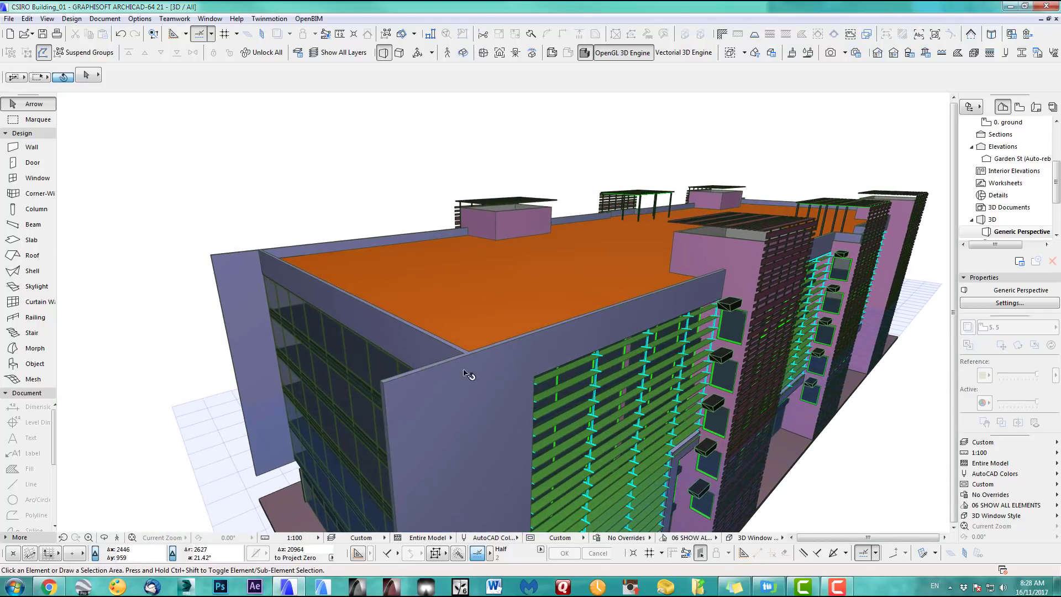
left_click(440, 369)
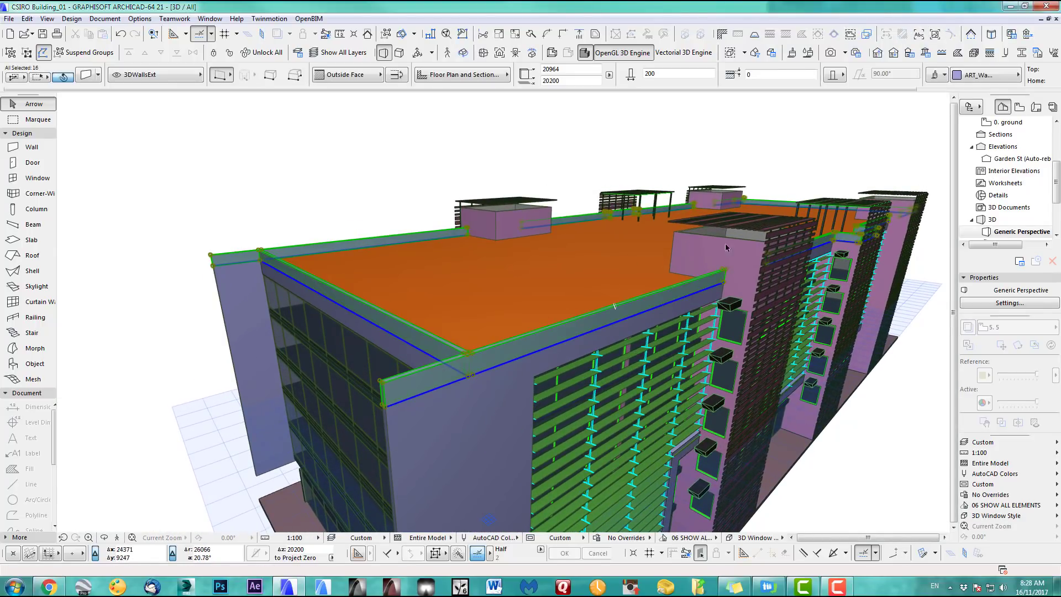
left_click(382, 190)
middle_click_drag(382, 190, 688, 195, "shift")
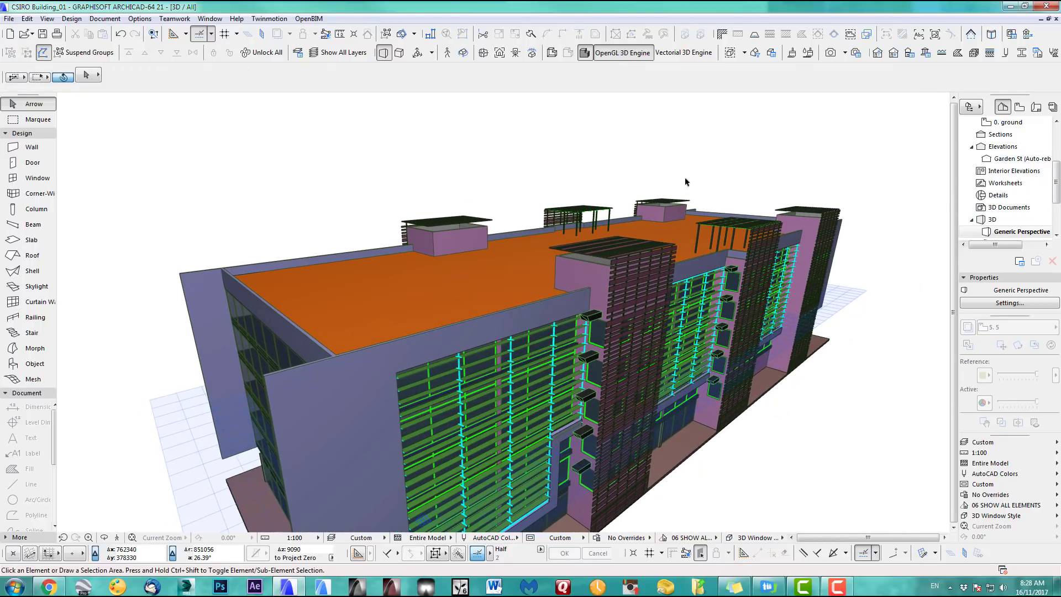
Open the Capping profile for editing in the Profile Manager
left_click(1024, 54)
left_click(883, 156)
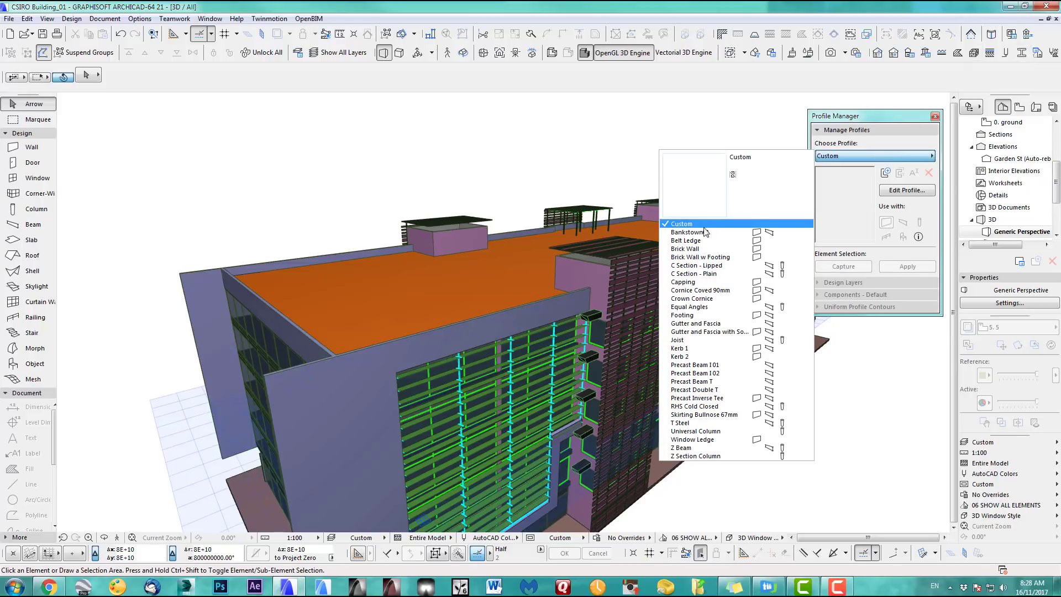
left_click(694, 283)
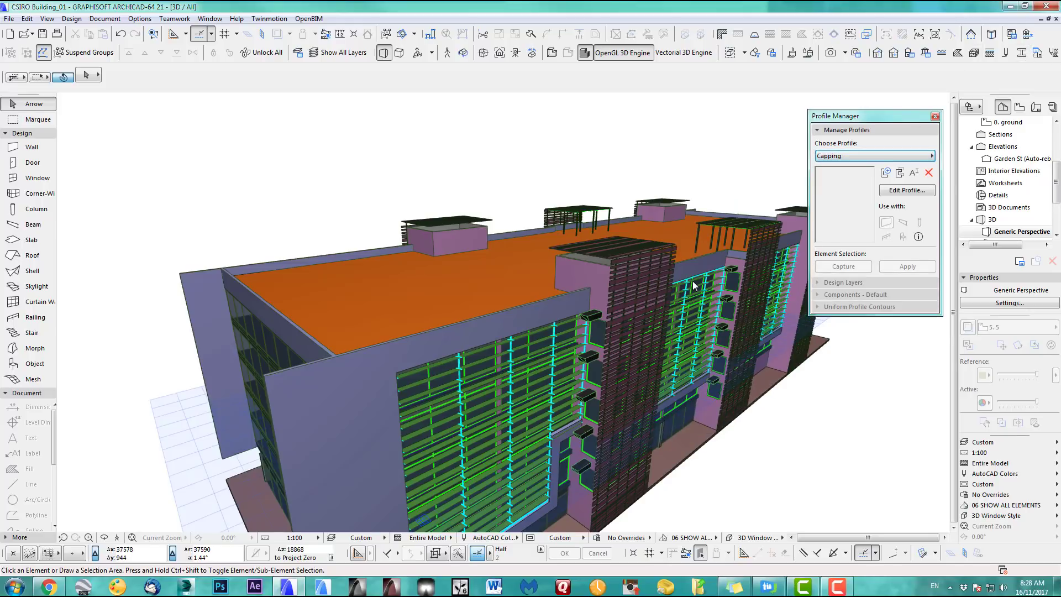
left_click(898, 191)
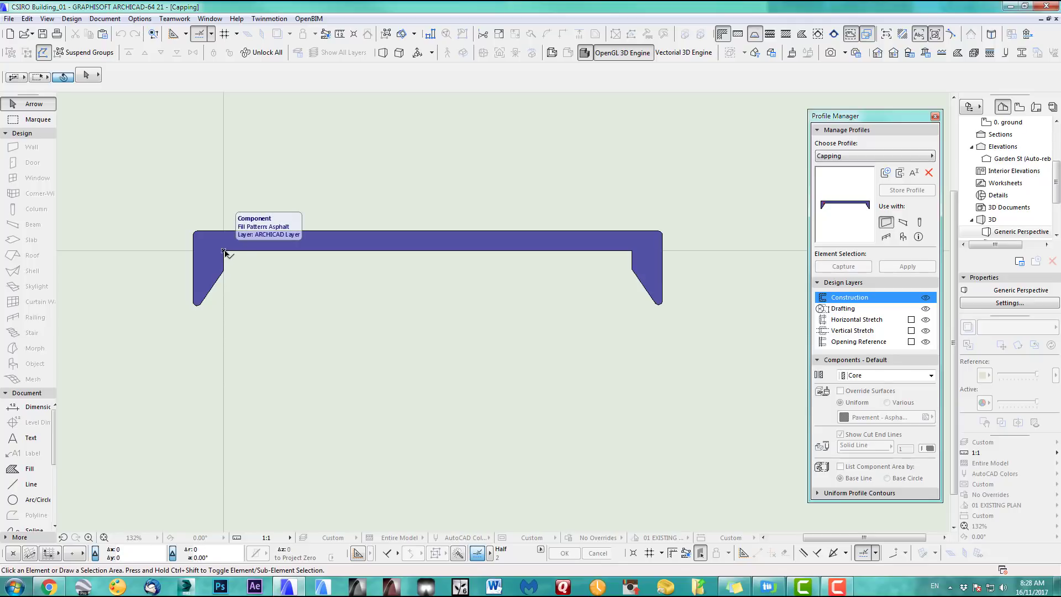
Draw a Drafting-layer line between the profile's inner corners and close the Profile Manager
left_click(31, 485)
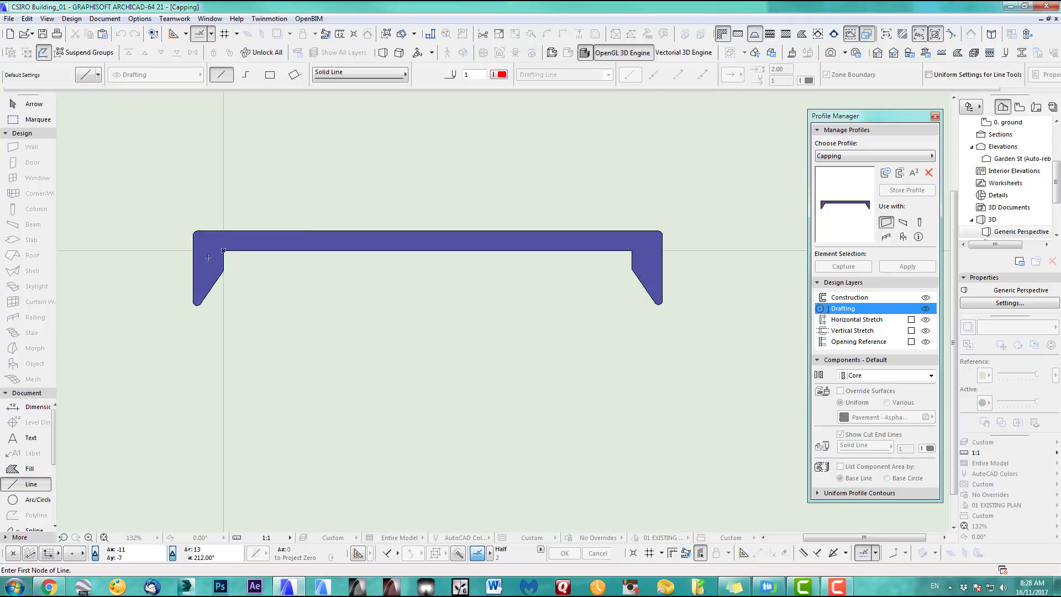
left_click(224, 251)
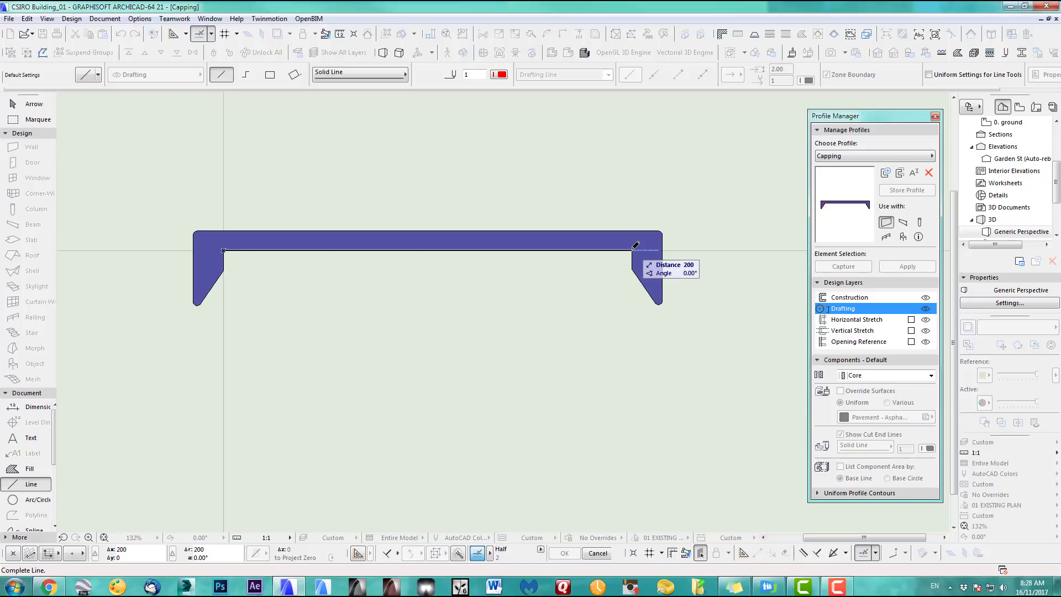
left_click(633, 250)
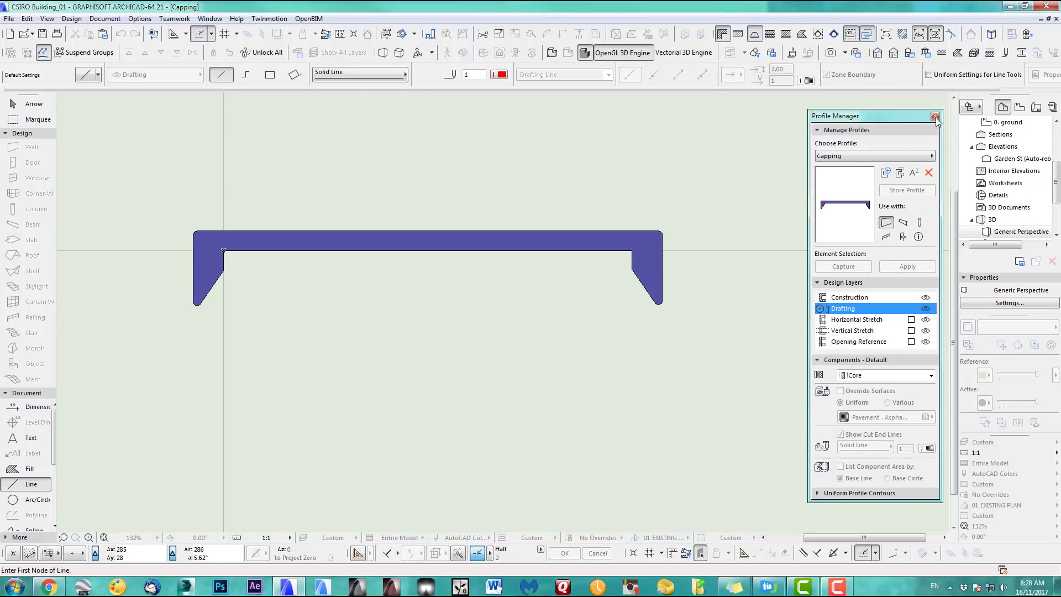
left_click(936, 117)
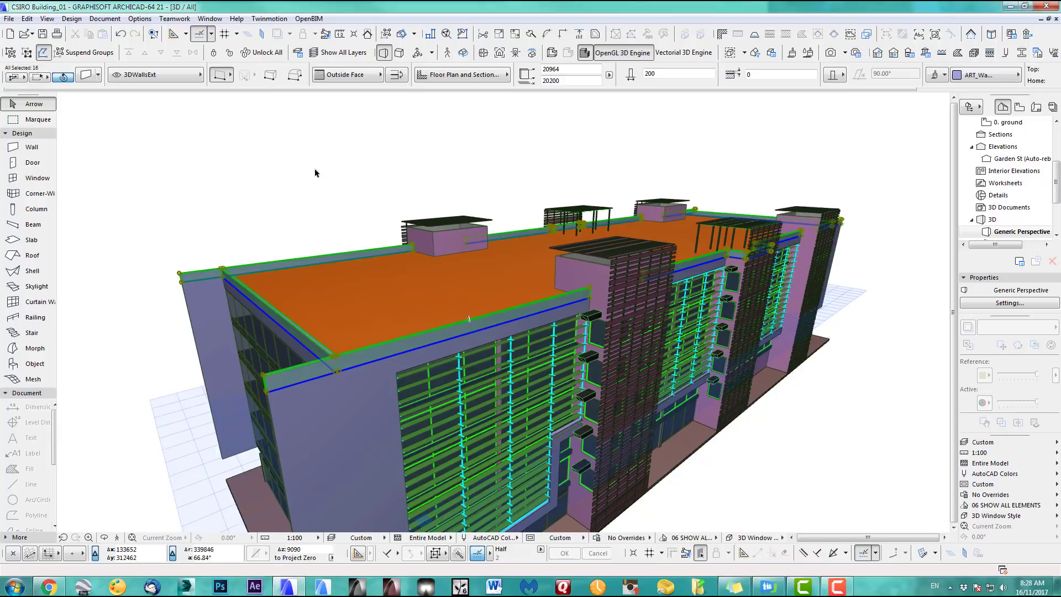
Drag a copy of the selected parapet walls up onto their tops
key("ctrl+d")
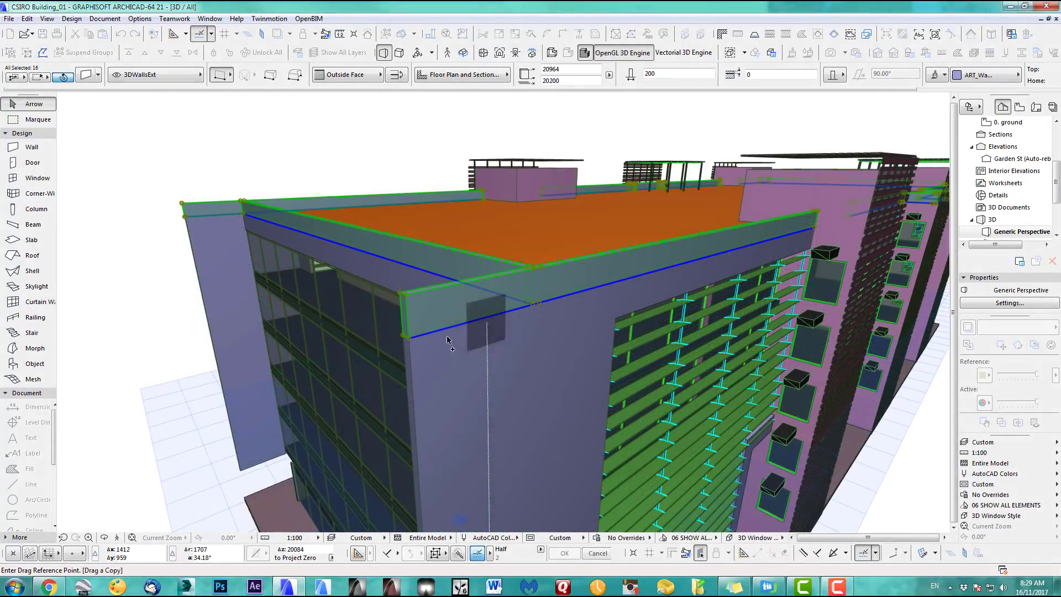
left_click(408, 336)
left_click(405, 297)
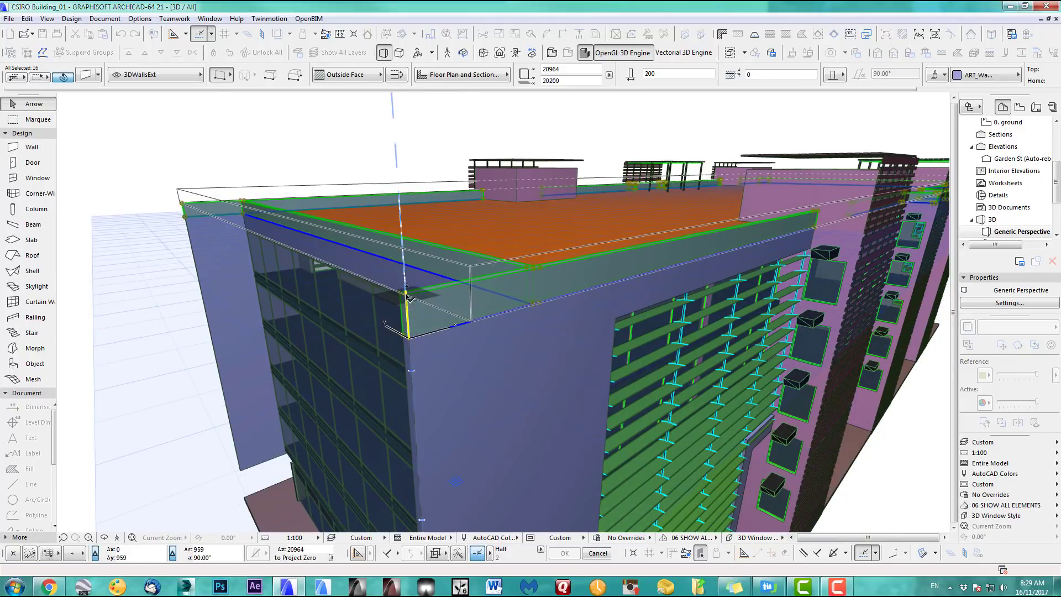
scroll(556, 293, "down", 3)
middle_click_drag(557, 307, 401, 377)
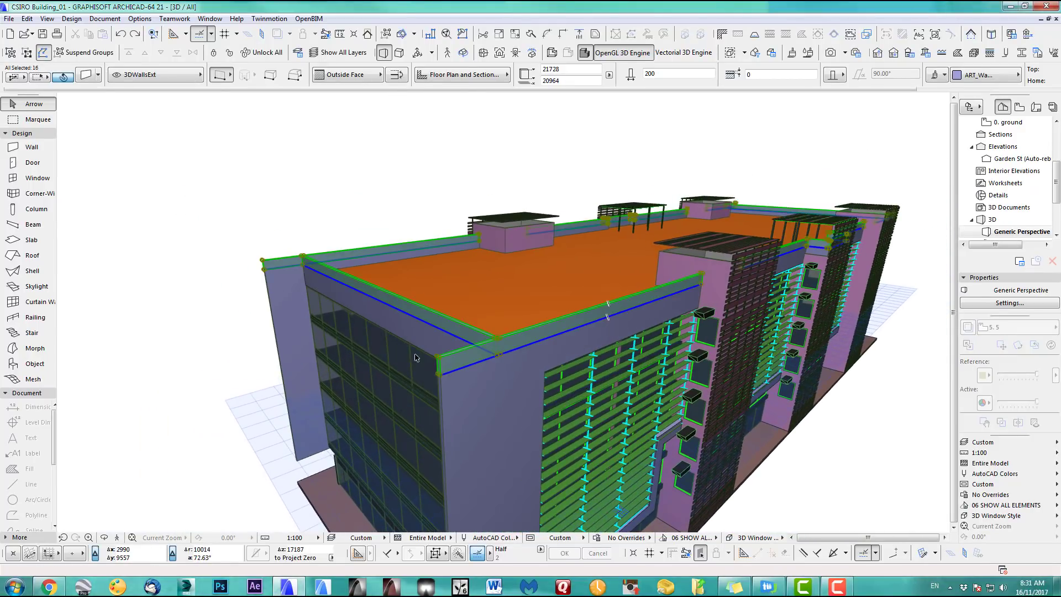
Give the copied walls the Capping complex profile, Metal - Chrome surfaces and layer 3DExtras
left_click(85, 77)
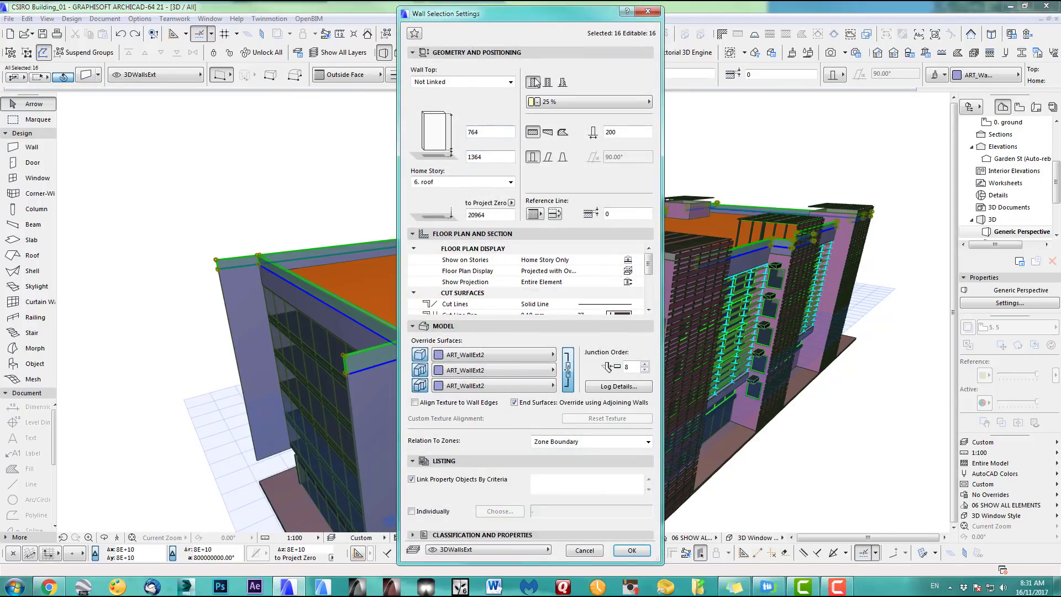
left_click(564, 83)
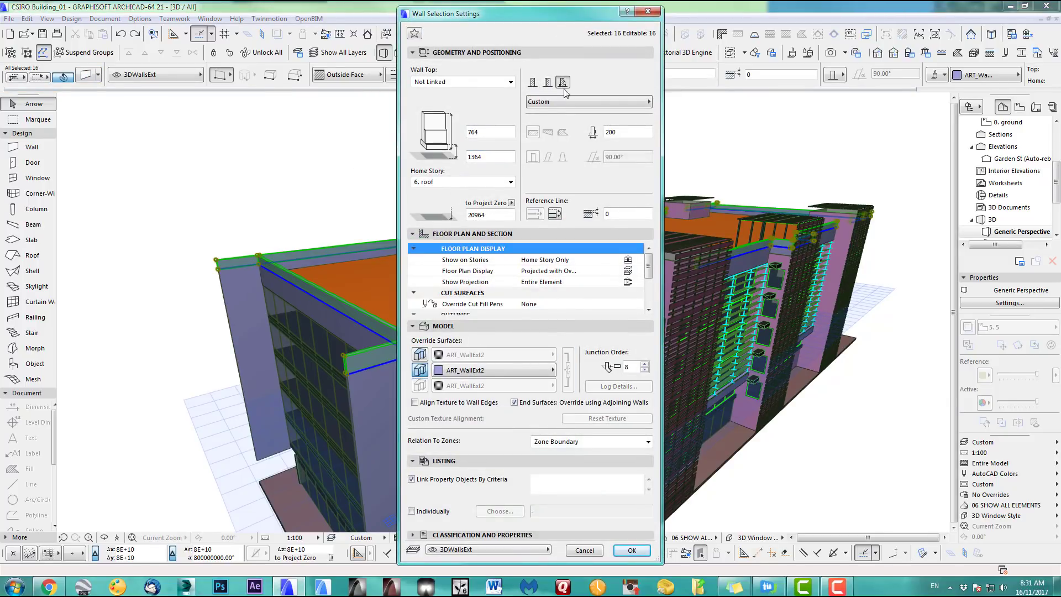
left_click(562, 101)
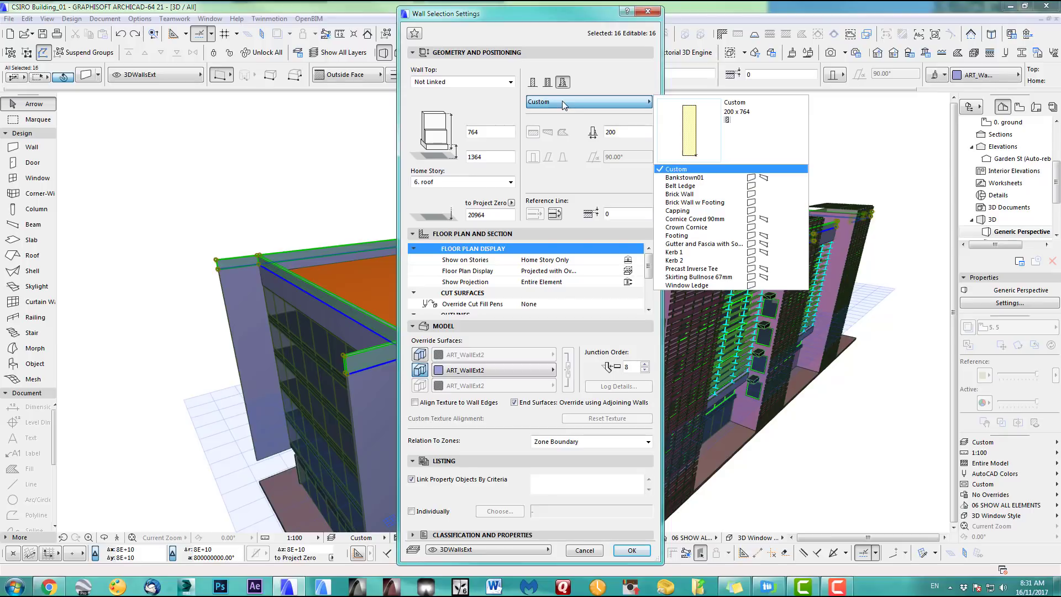
left_click(685, 212)
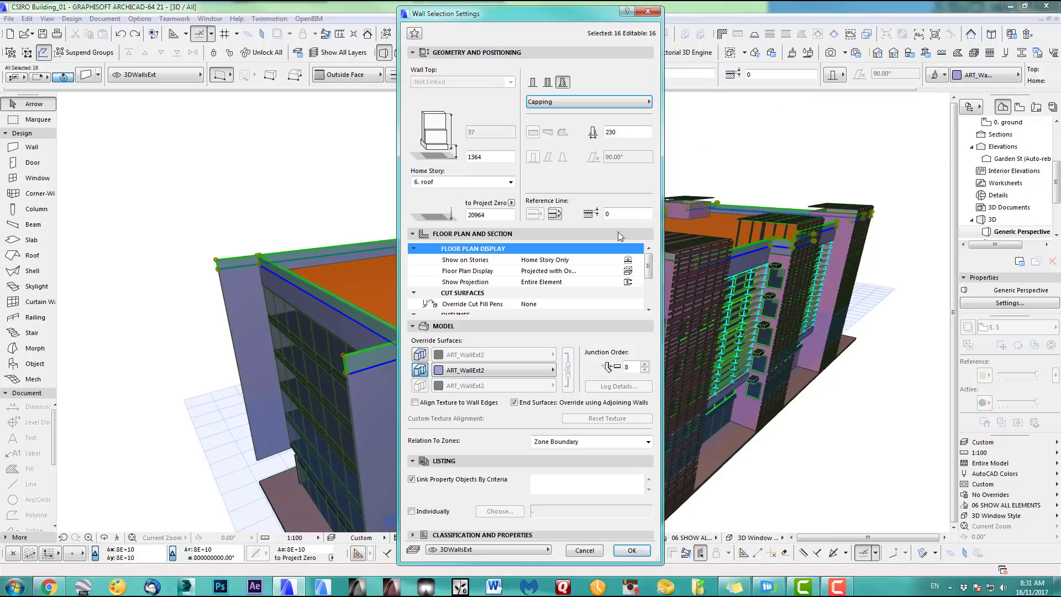
left_click(422, 356)
left_click(525, 356)
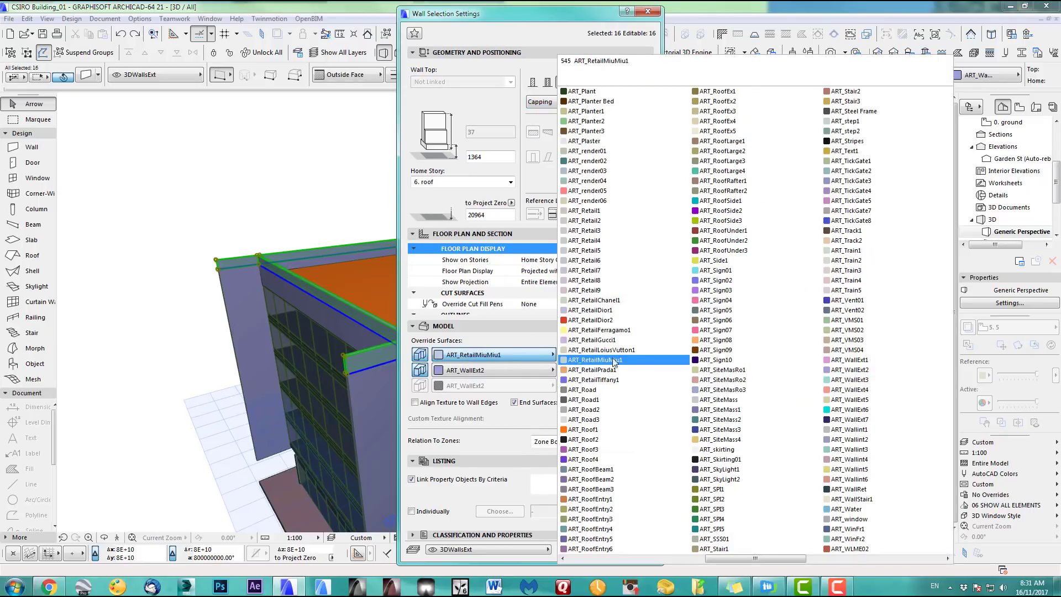
scroll(649, 325, "down", 5)
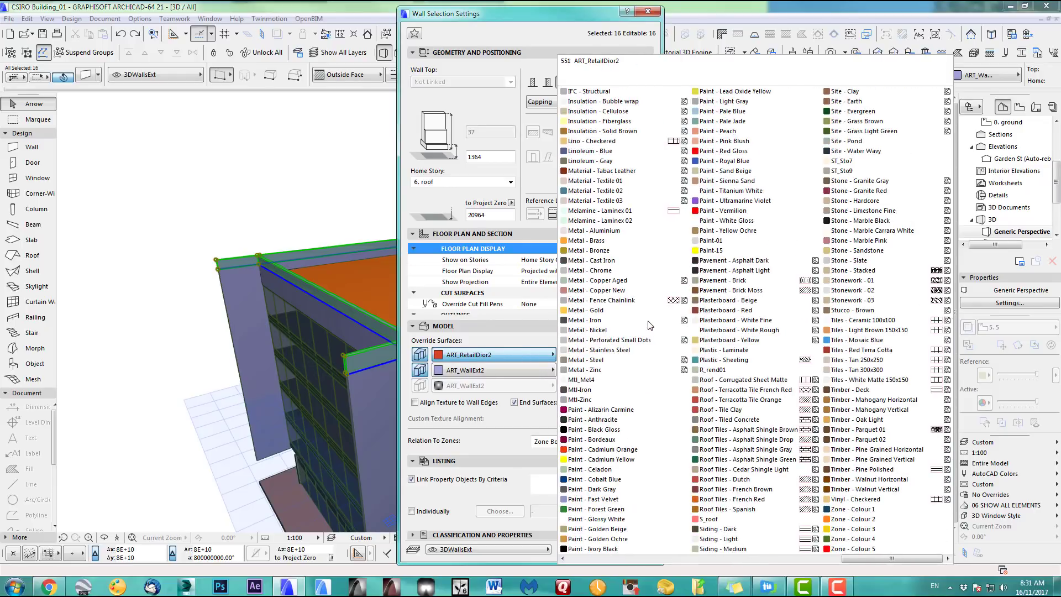
left_click(603, 271)
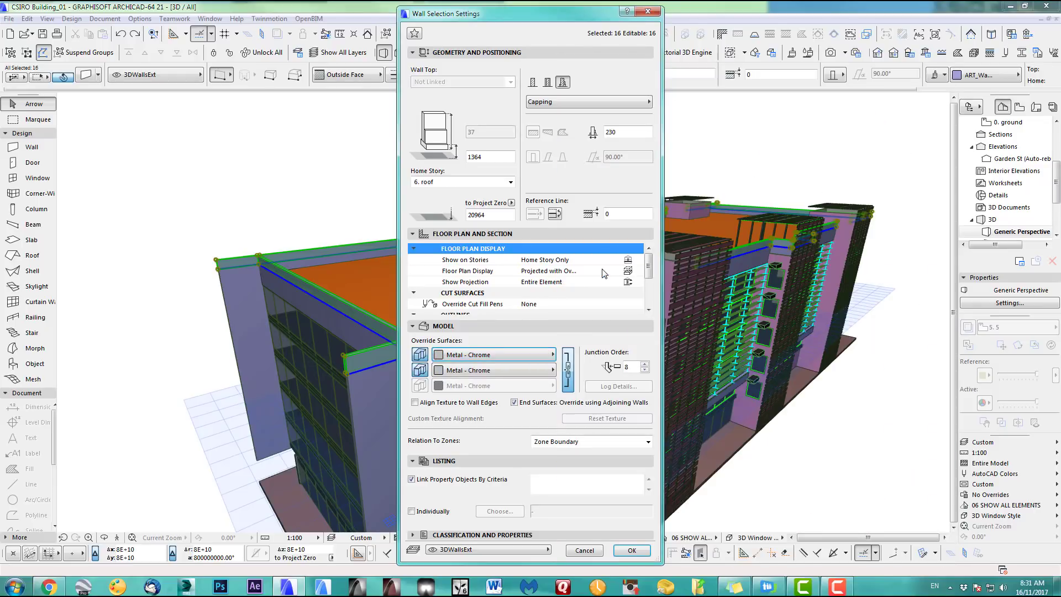
left_click(466, 549)
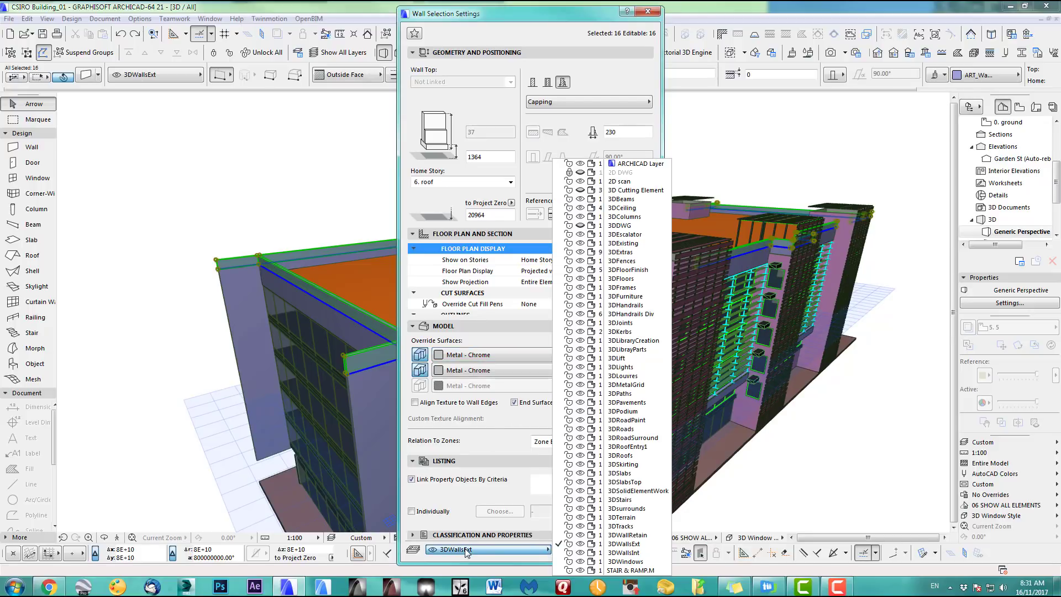
left_click(627, 254)
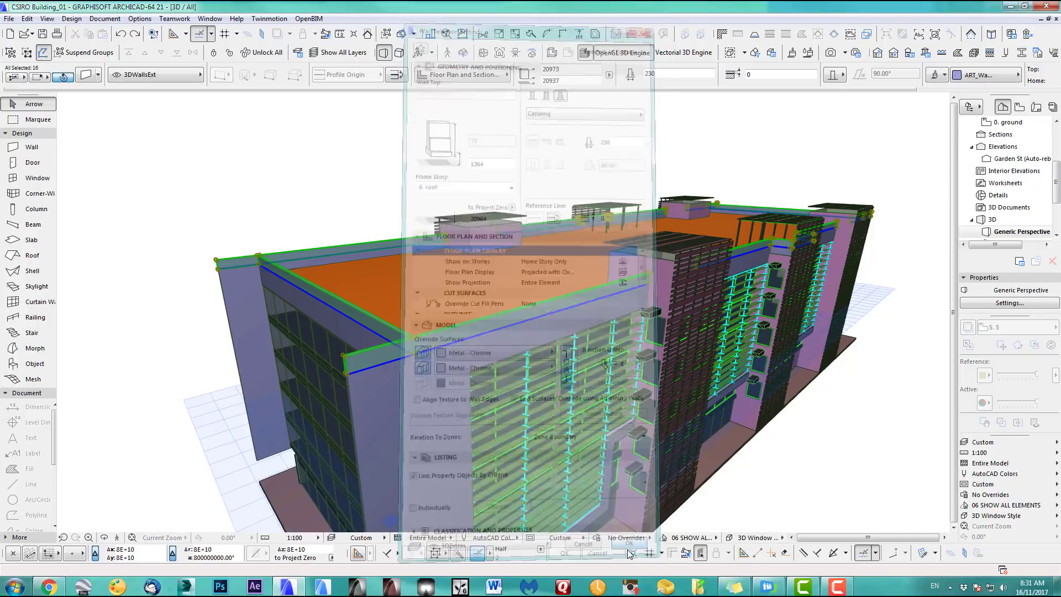
Confirm the wall settings and flip the cappings on their reference lines onto the parapet tops
left_click(631, 554)
scroll(393, 362, "up", 6)
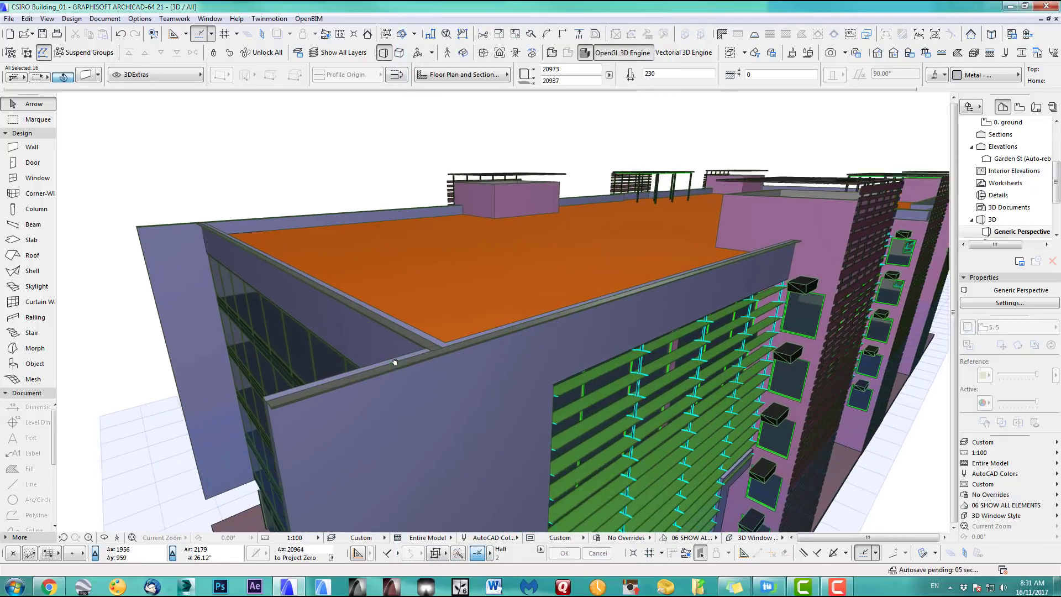
middle_click_drag(396, 338, 571, 286)
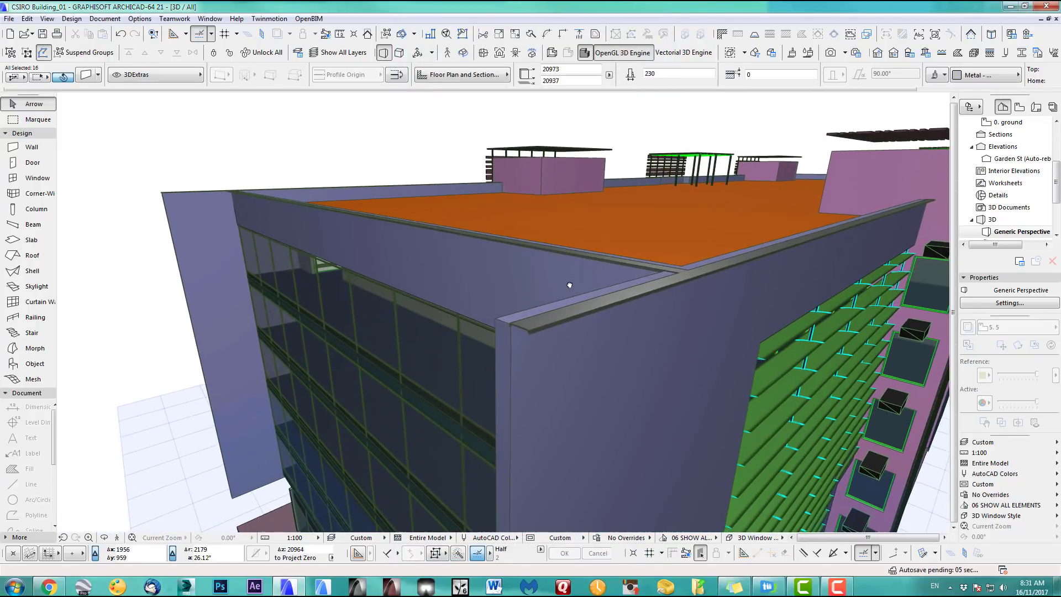
scroll(571, 288, "up", 2)
middle_click_drag(681, 294, 721, 327, "shift")
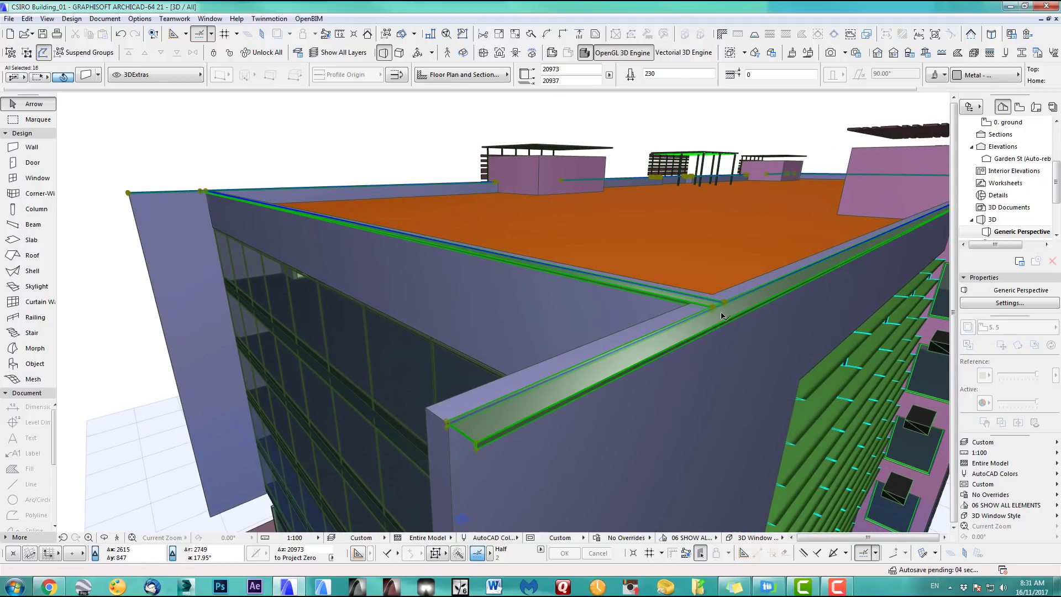
left_click(398, 79)
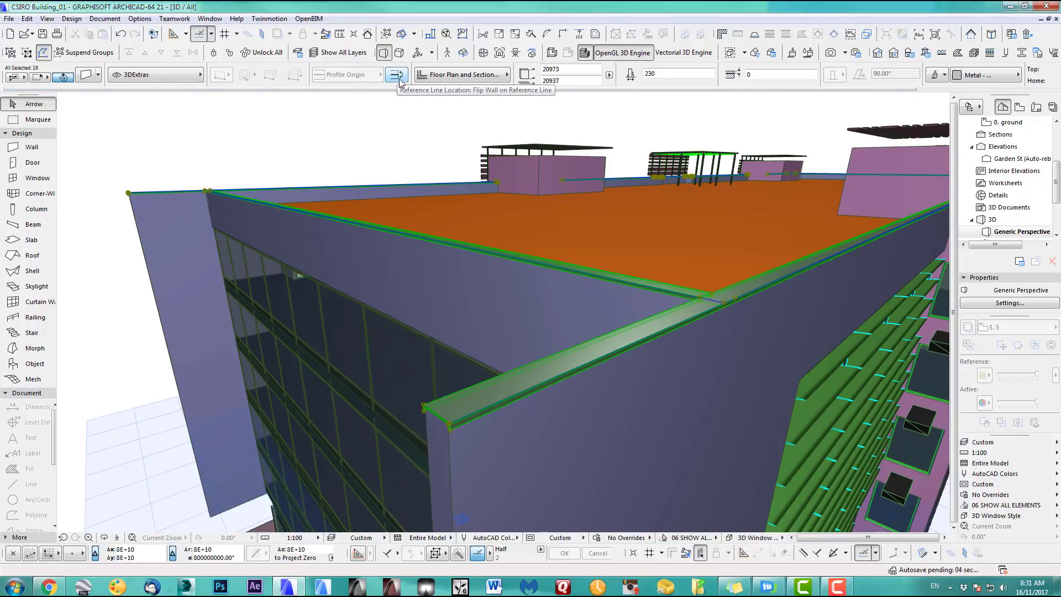
left_click(301, 128)
Orbit around the building to check the cappings, then return to the roof floor plan
middle_click_drag(512, 414, 426, 344, "shift")
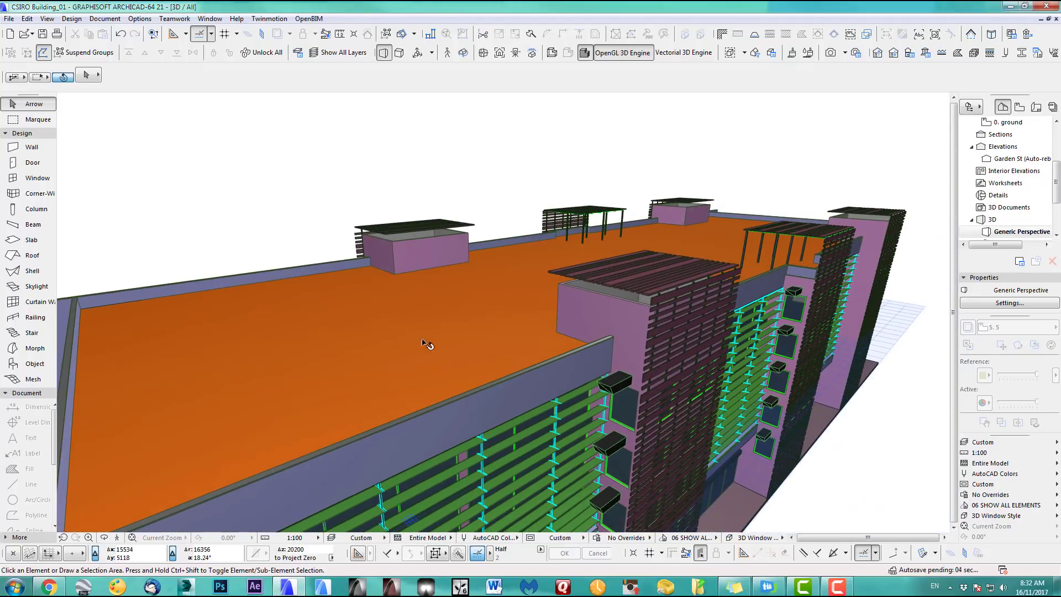
middle_click_drag(738, 297, 326, 350, "shift")
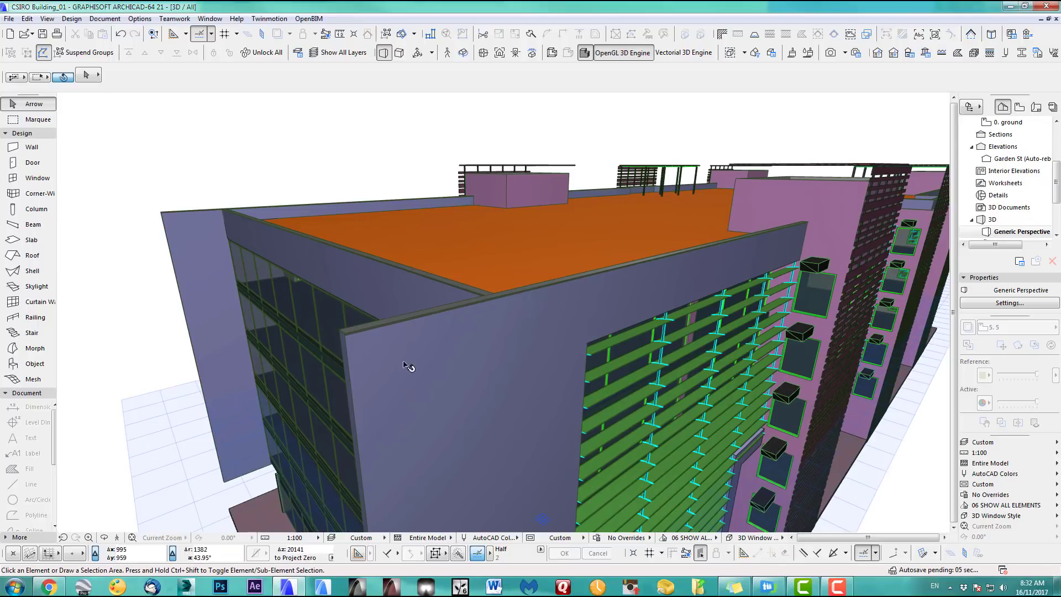
key("F2")
Suspend Groups and shorten the roof-edge wall by dragging its left endpoint rightward
scroll(512, 396, "up", 6)
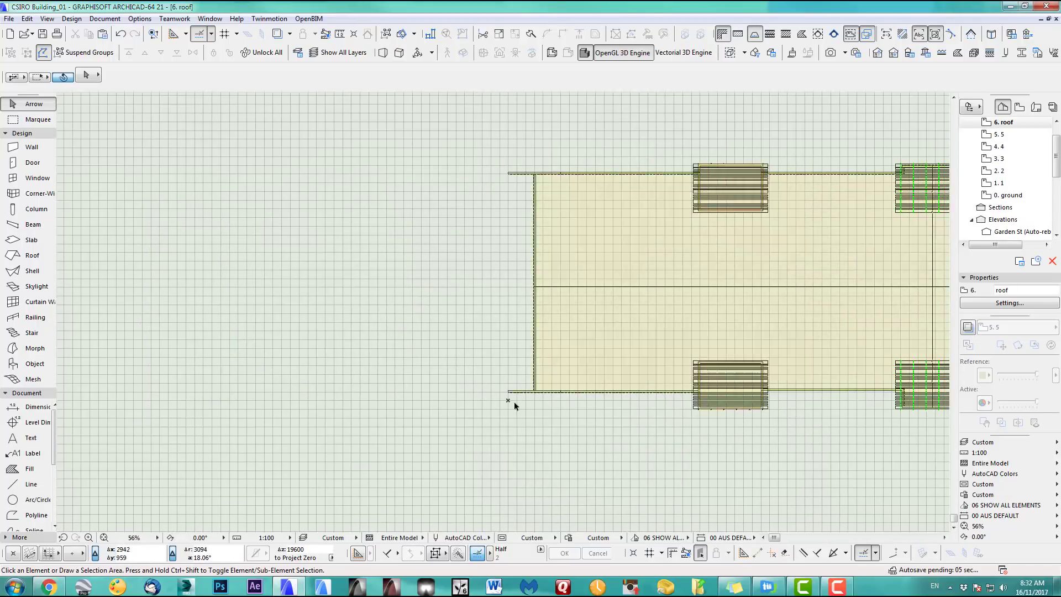
scroll(514, 392, "up", 8)
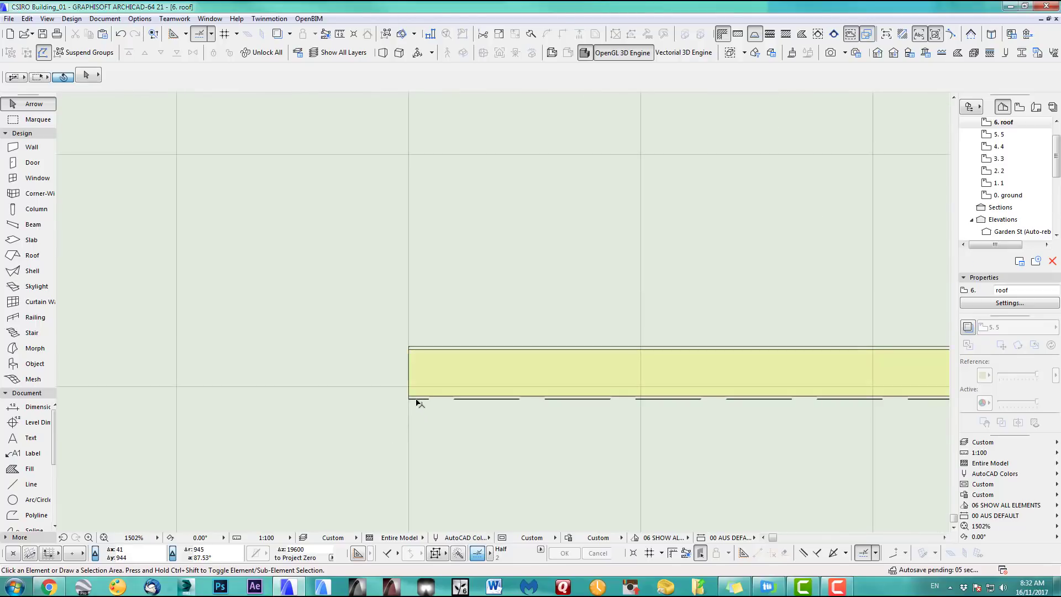
left_click(417, 400)
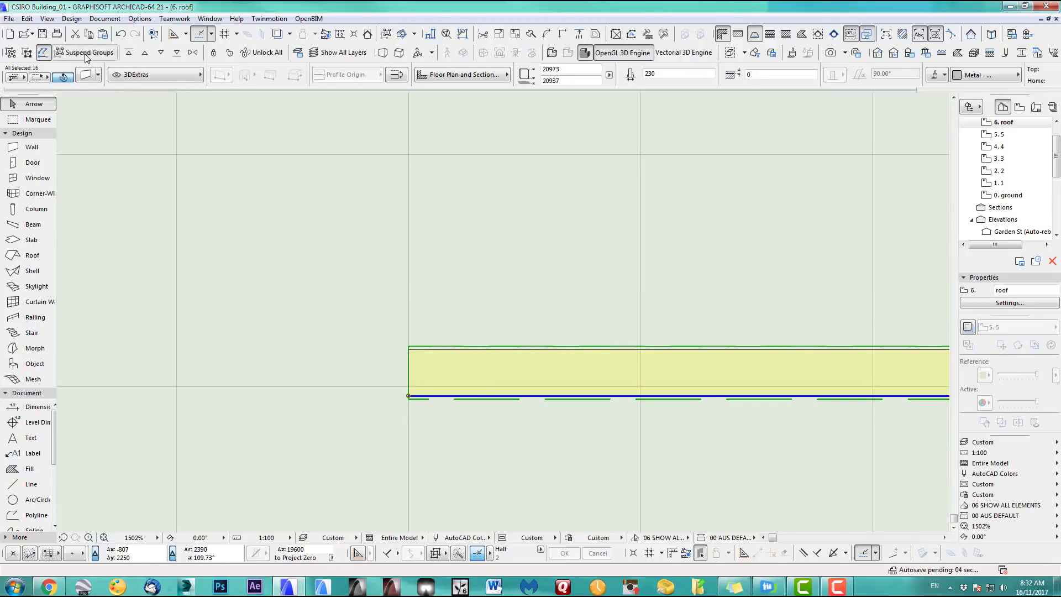
left_click(87, 54)
key("Escape")
left_click(413, 399)
scroll(413, 401, "up", 4)
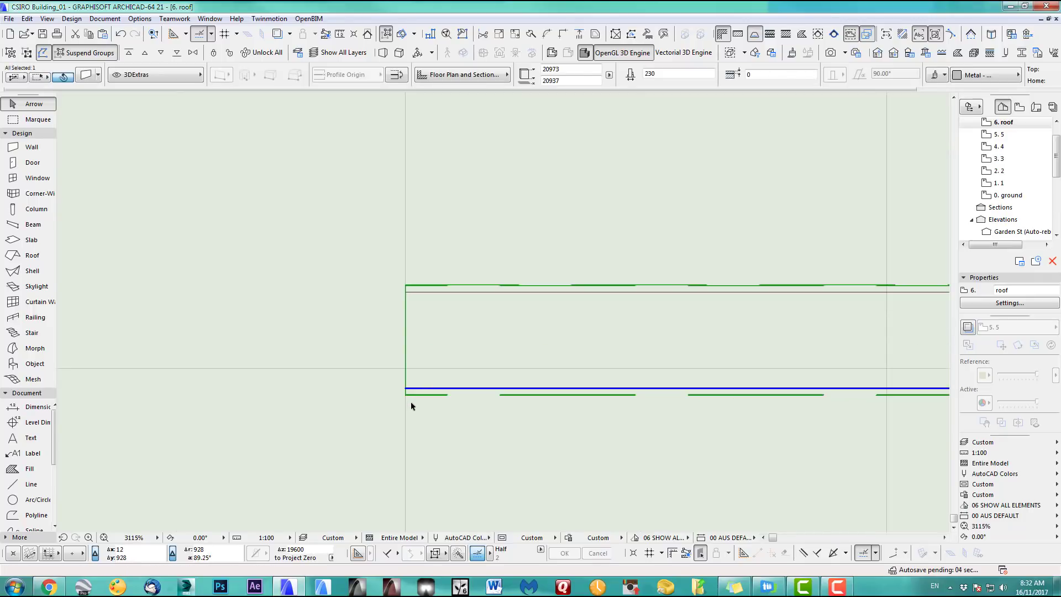
left_click(406, 389)
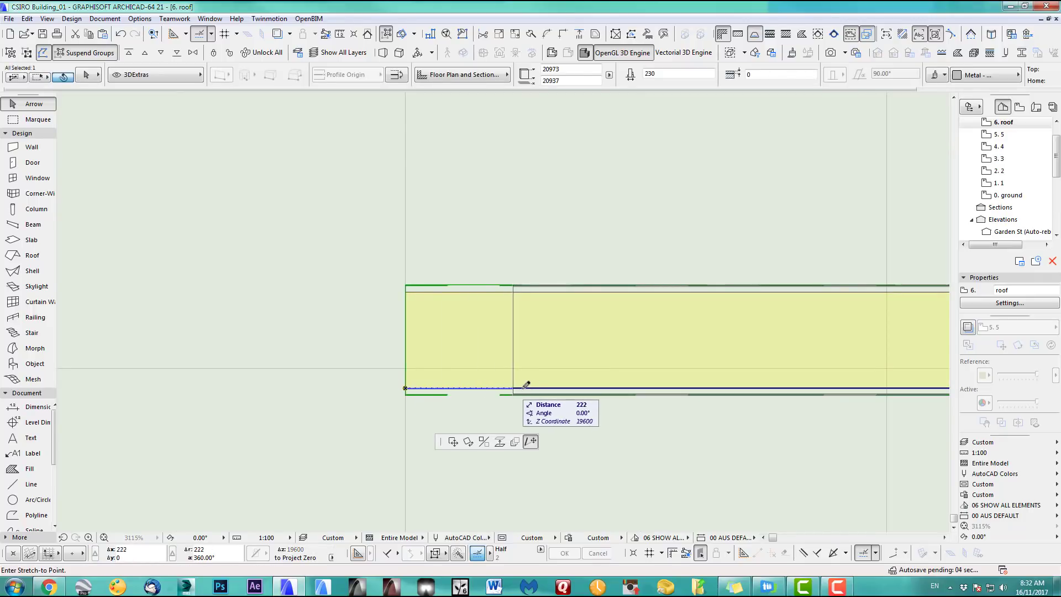
left_click(554, 388)
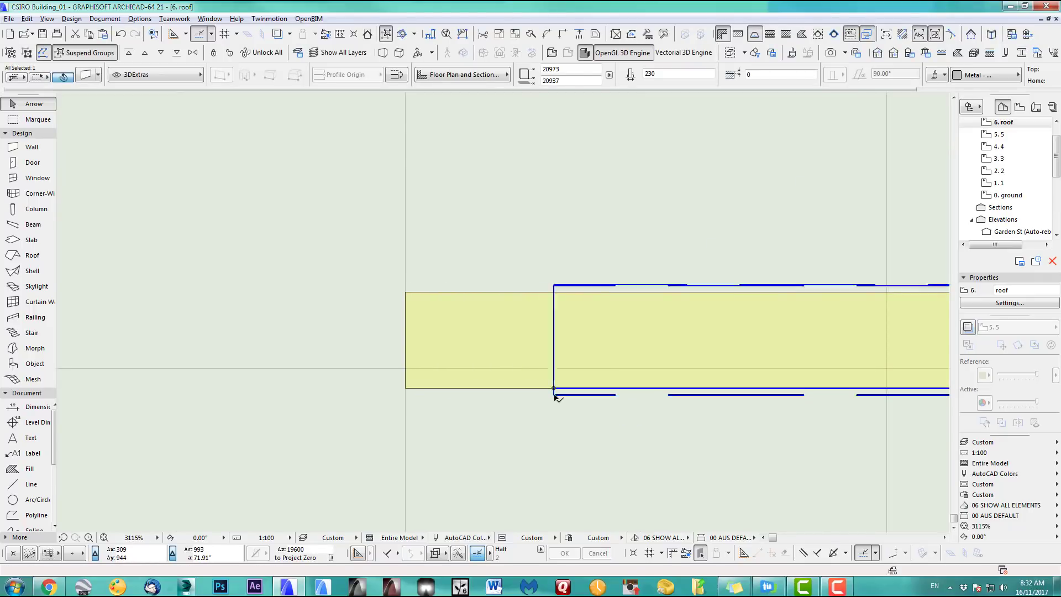
Using that wall's settings, draw a polywall around the roof's left end and view it in 3D
left_click(555, 396, "alt")
key("Escape")
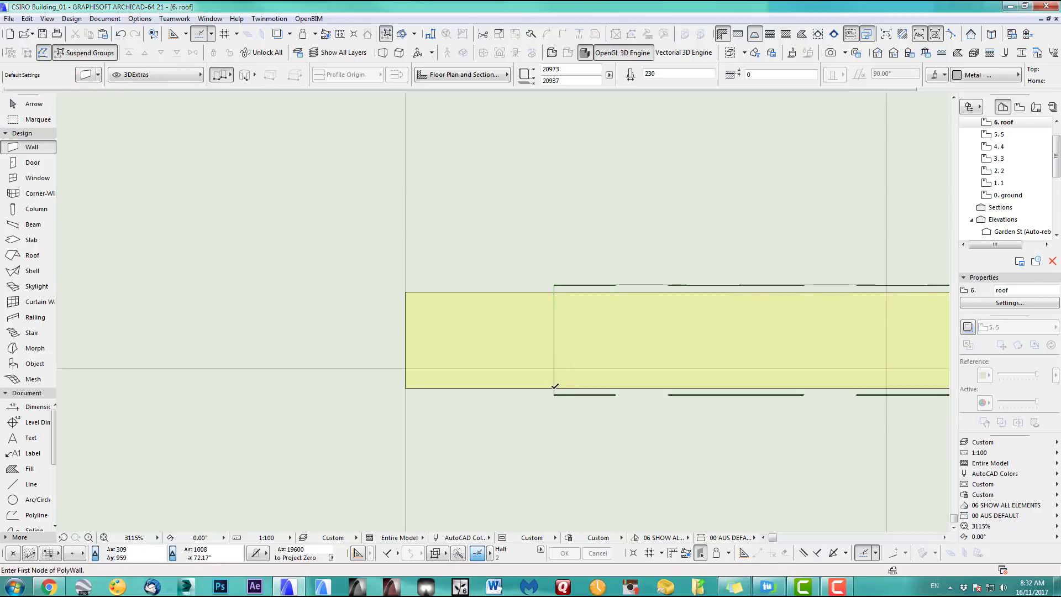
left_click(554, 388)
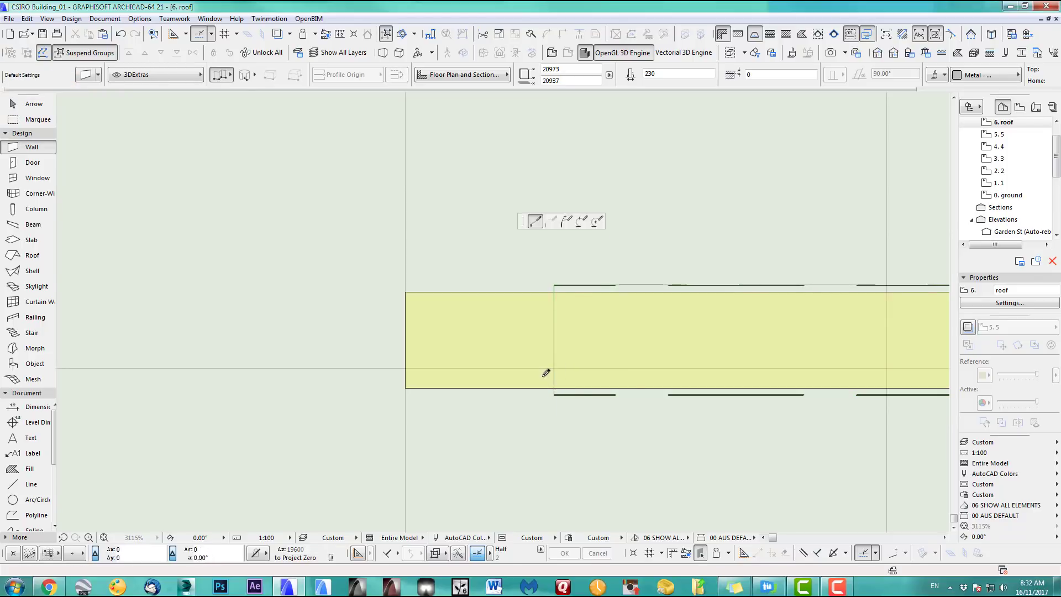
left_click(405, 388)
left_click(406, 292)
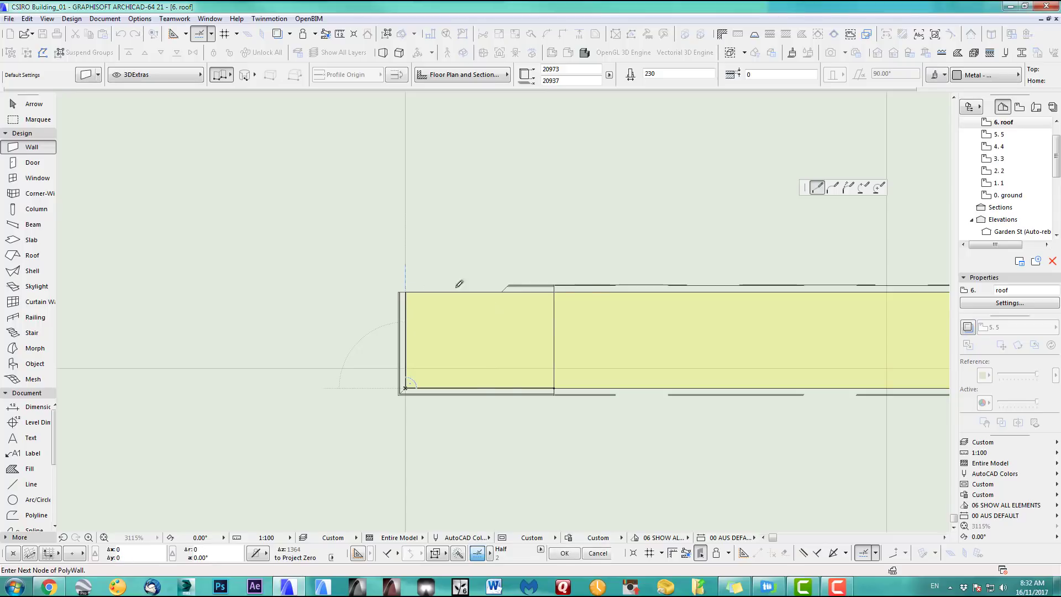
double_click(557, 287)
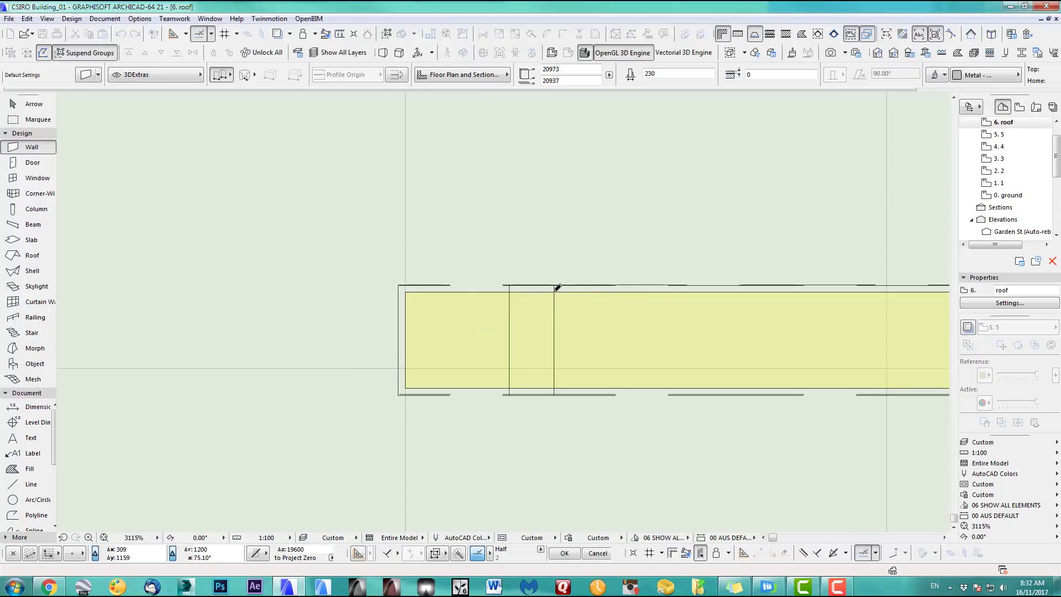
key("F3")
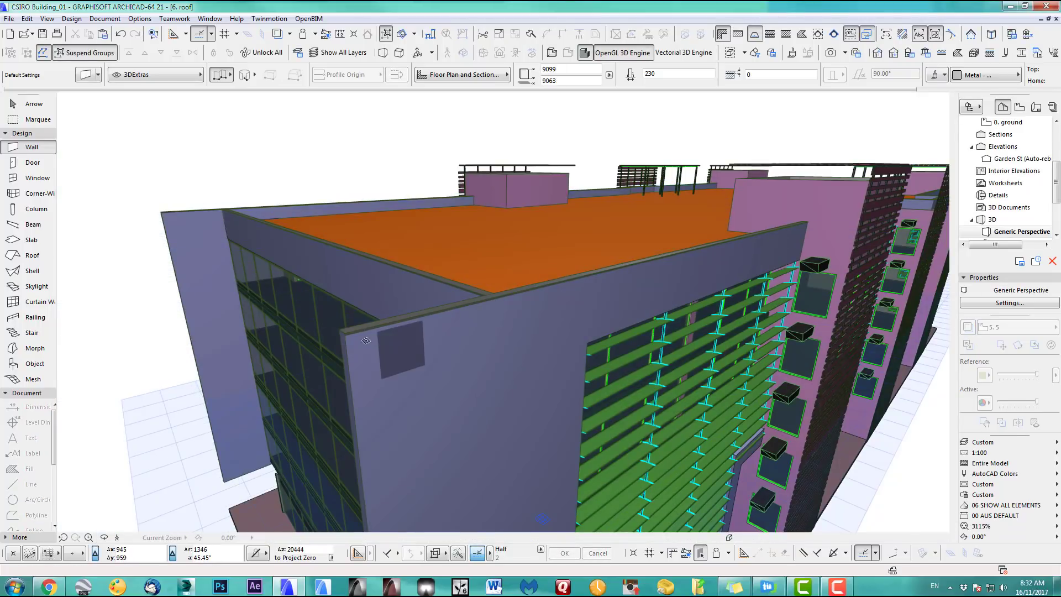
middle_click_drag(355, 335, 543, 398)
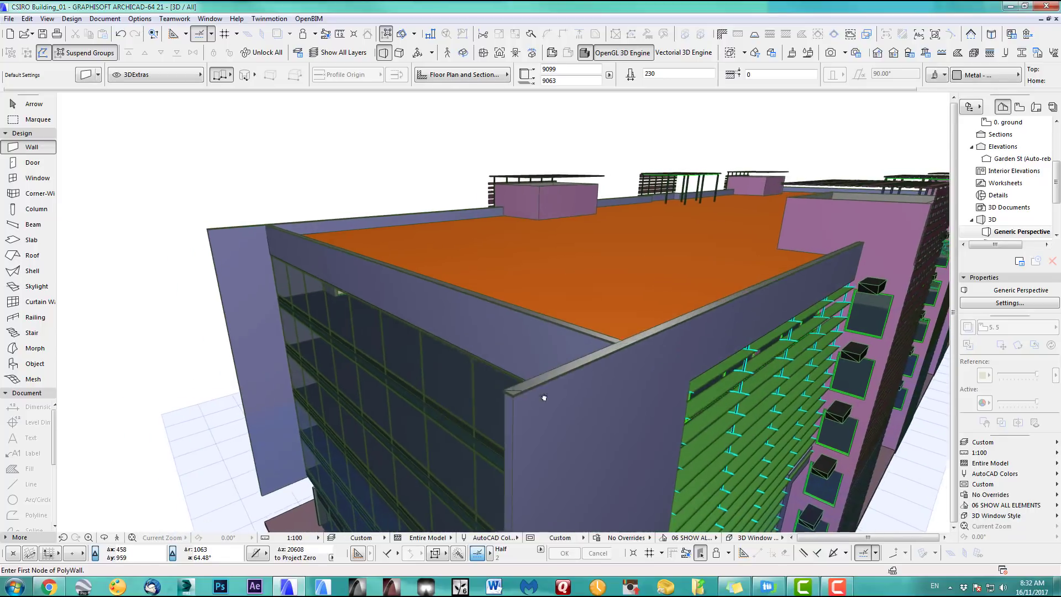
scroll(543, 400, "up", 5)
scroll(542, 401, "up", 3)
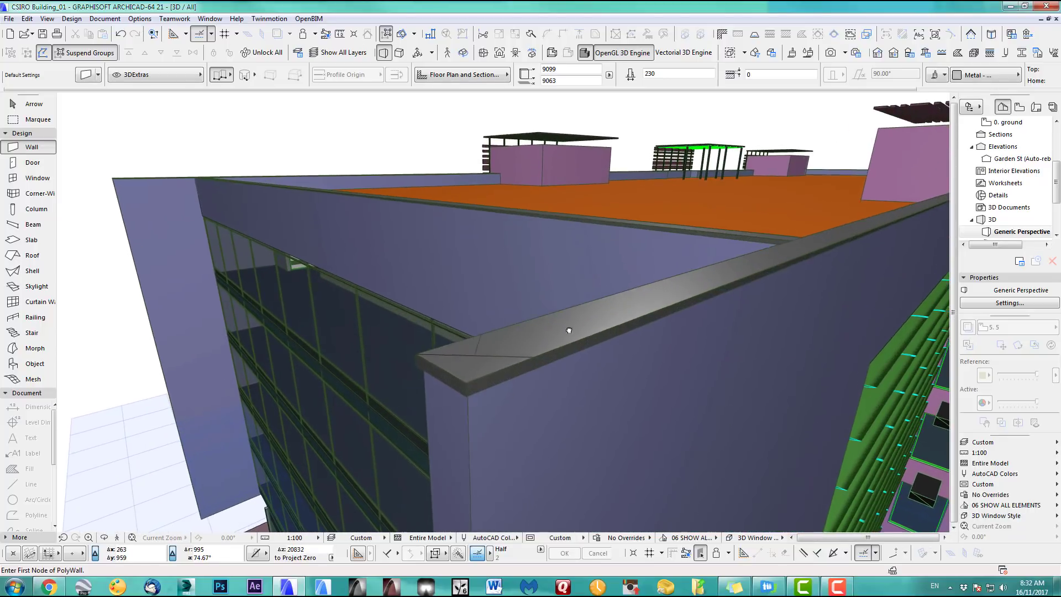
middle_click_drag(568, 332, 426, 343)
scroll(530, 332, "down", 7)
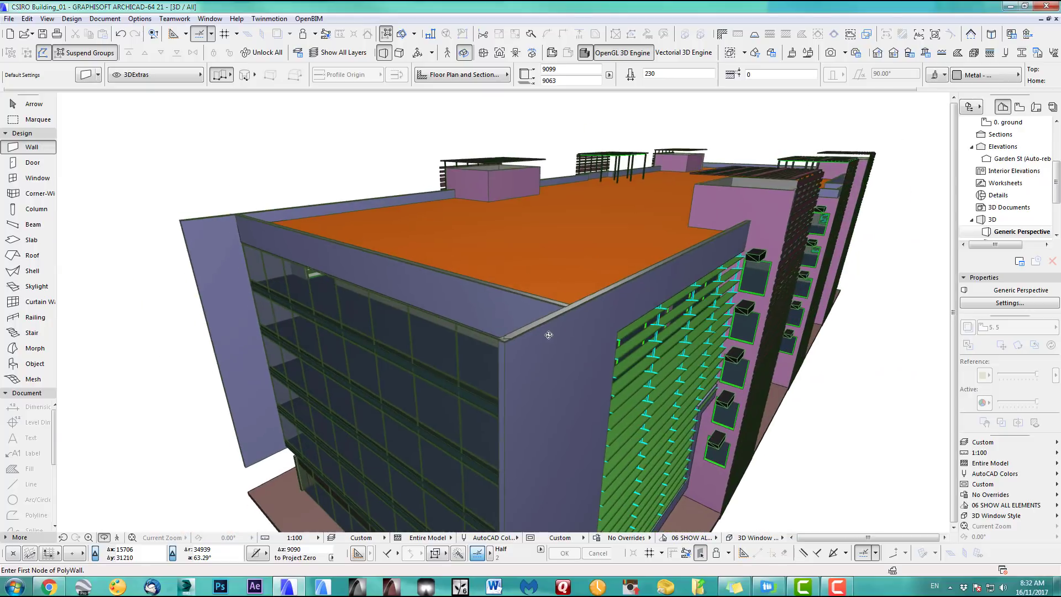
middle_click_drag(549, 334, 502, 379)
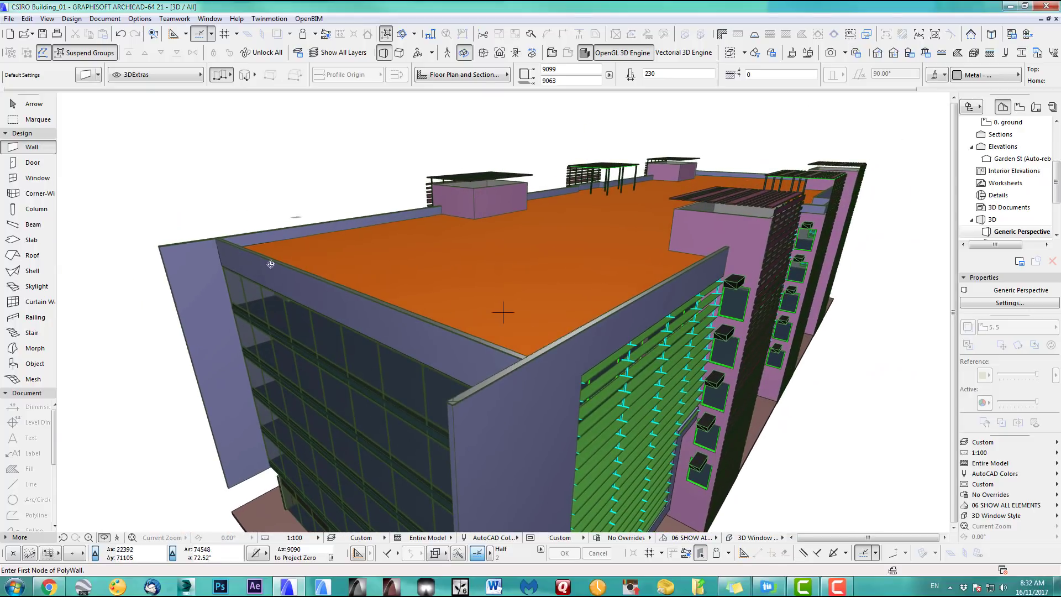
key("F2")
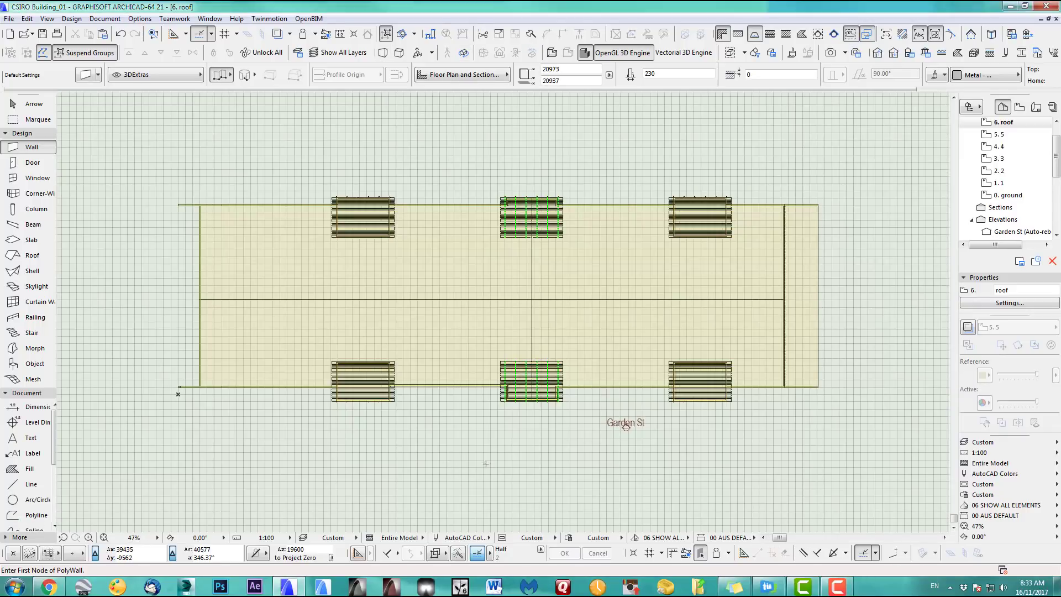
middle_click_drag(498, 461, 530, 456)
key("F3")
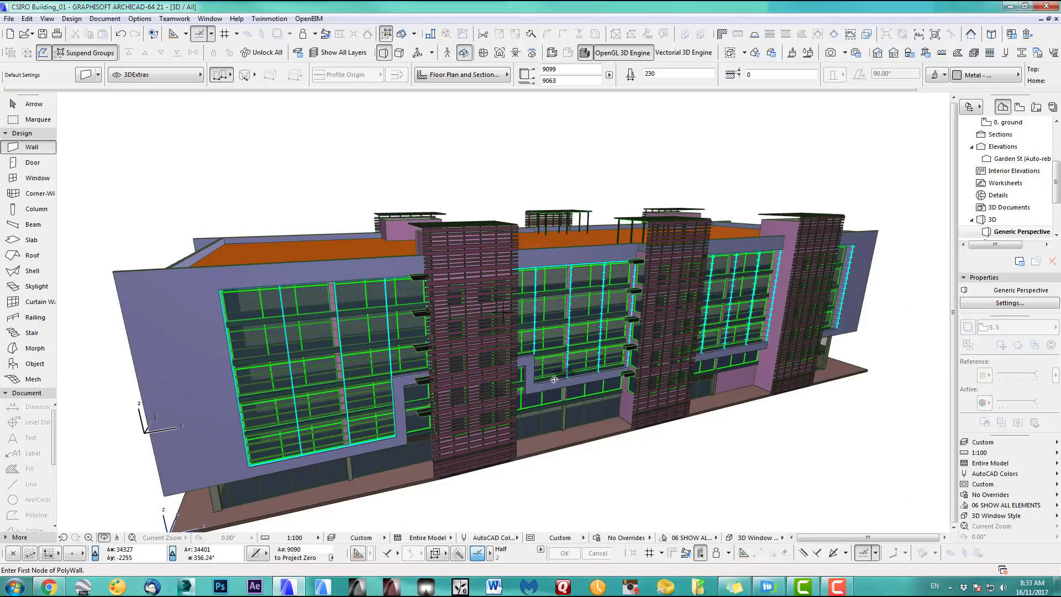
middle_click_drag(533, 395, 483, 330, "shift")
scroll(493, 346, "up", 4)
scroll(483, 330, "up", 6)
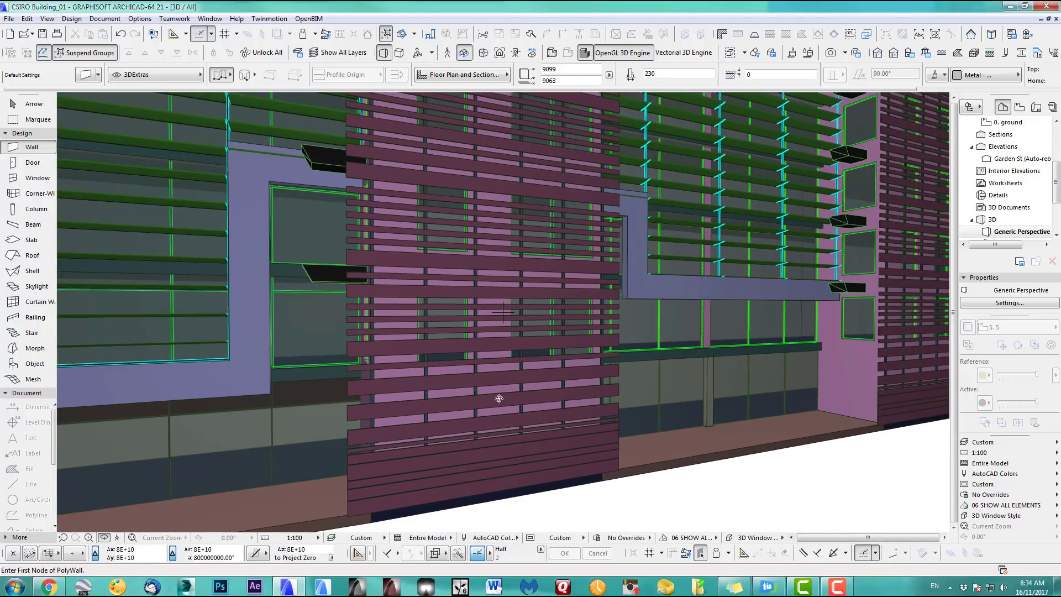
middle_click_drag(497, 159, 499, 377)
middle_click_drag(491, 237, 490, 327)
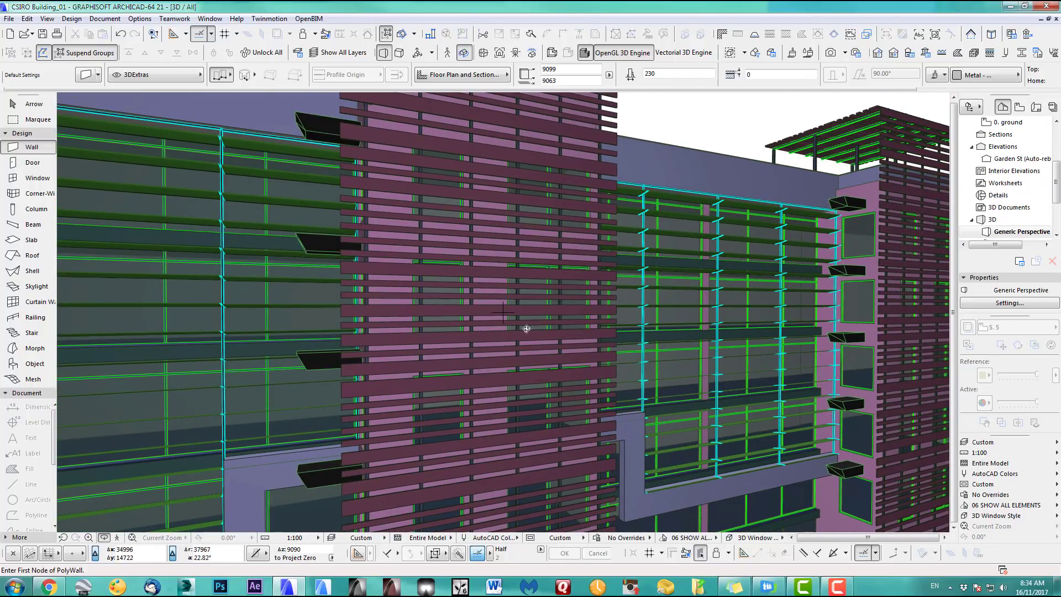
scroll(534, 354, "down", 4)
middle_click_drag(535, 347, 468, 342)
mouse_move(1057, 198)
left_mouse_down()
mouse_move(1057, 184)
mouse_move(1057, 193)
left_mouse_up()
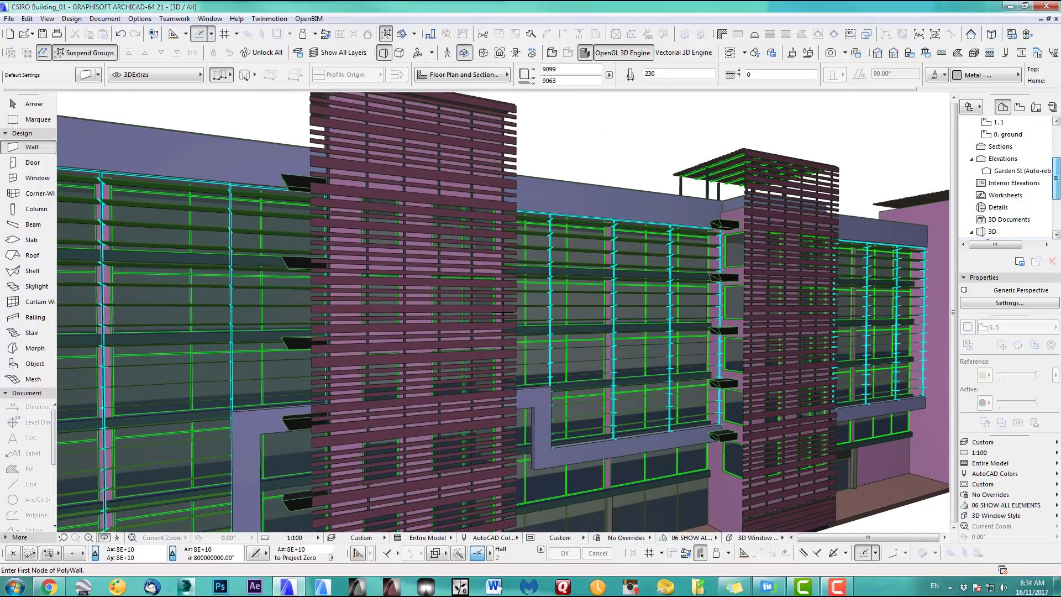
Open the Garden St elevation and select the six lowest slats of the left tower
double_click(1017, 171)
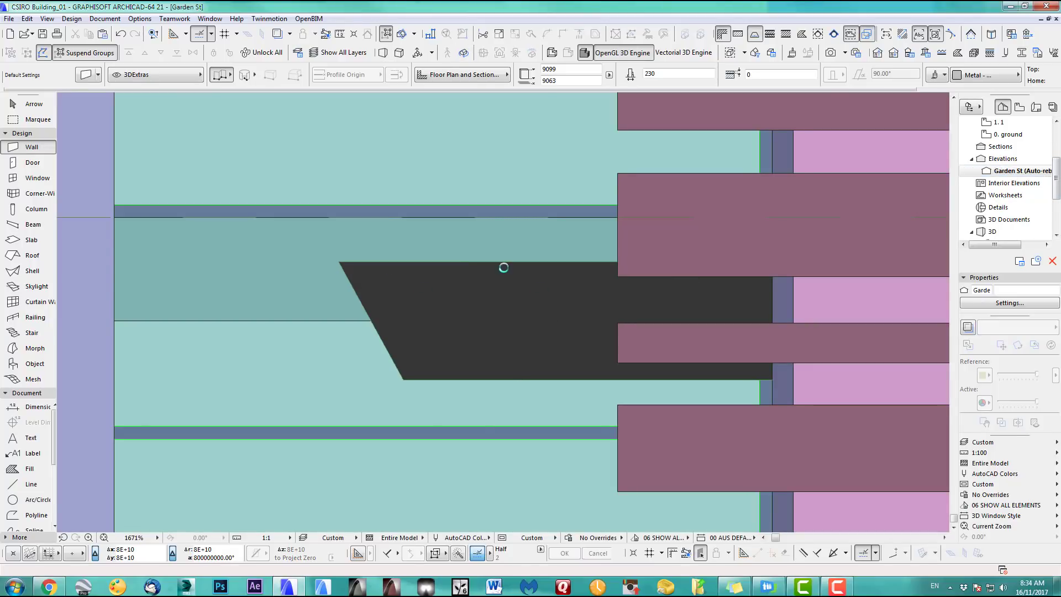
scroll(500, 298, "down", 10)
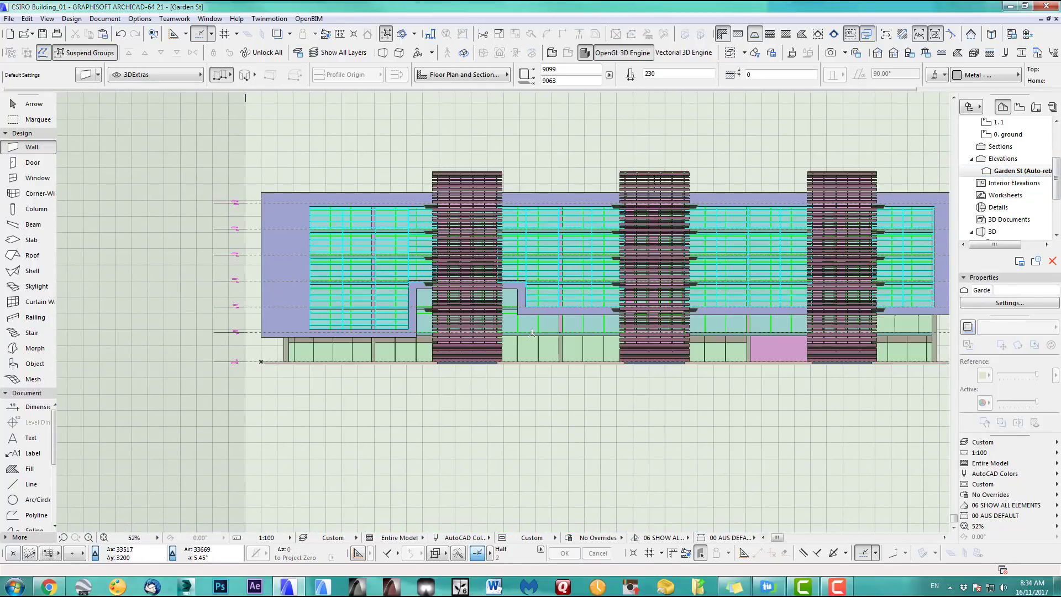
scroll(532, 334, "up", 5)
left_click(34, 104)
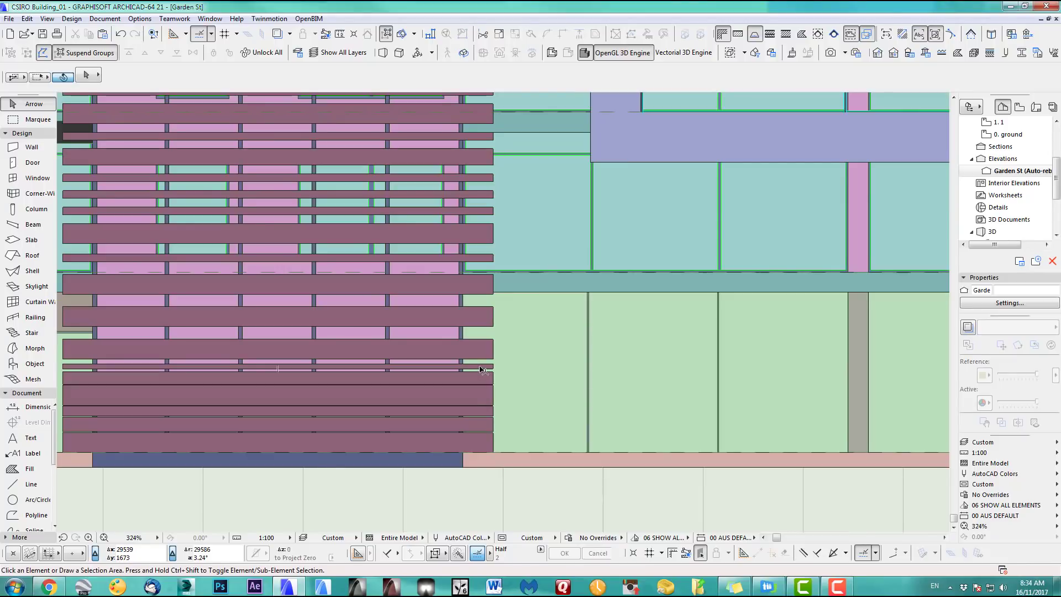
left_click(480, 367)
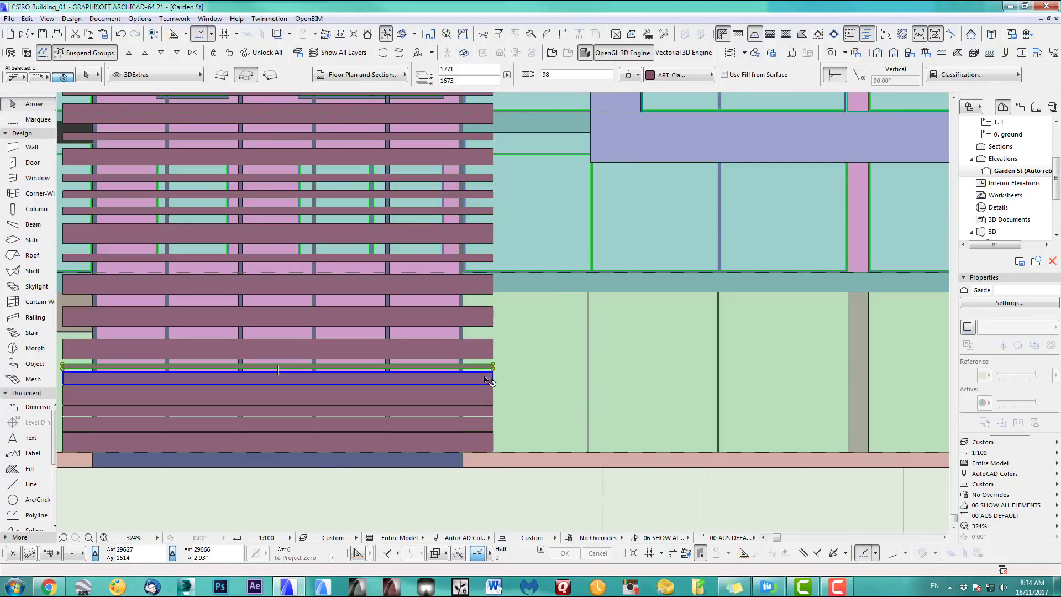
left_click(484, 378, "shift")
left_click(483, 395, "shift")
left_click(483, 415, "shift")
left_click(481, 429, "shift")
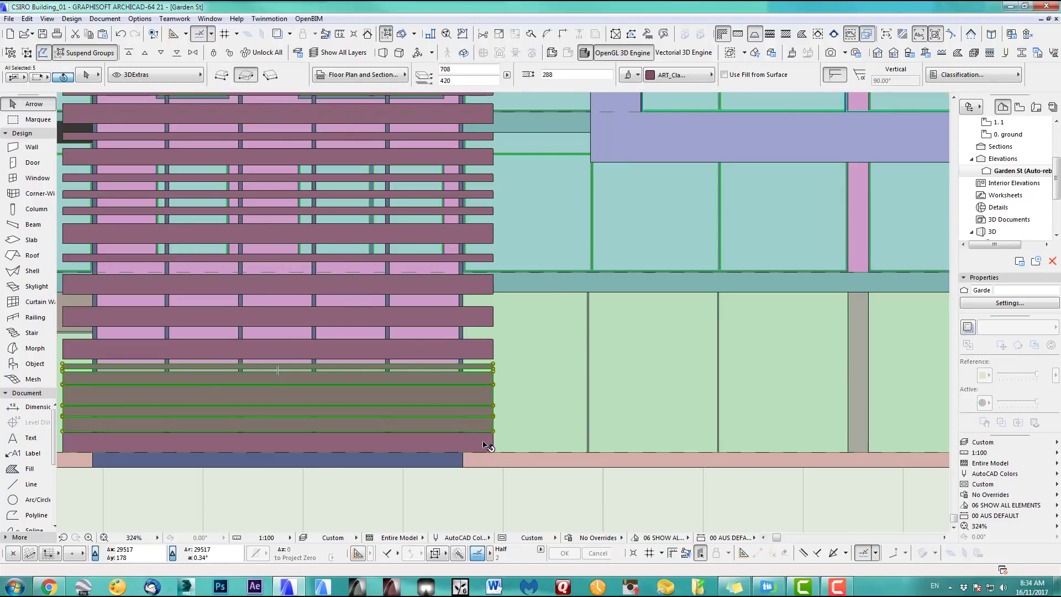
left_click(486, 443, "shift")
Move the six slats rightward onto the ground-floor glazing, then deselect them
key("ctrl+d")
left_click(350, 424)
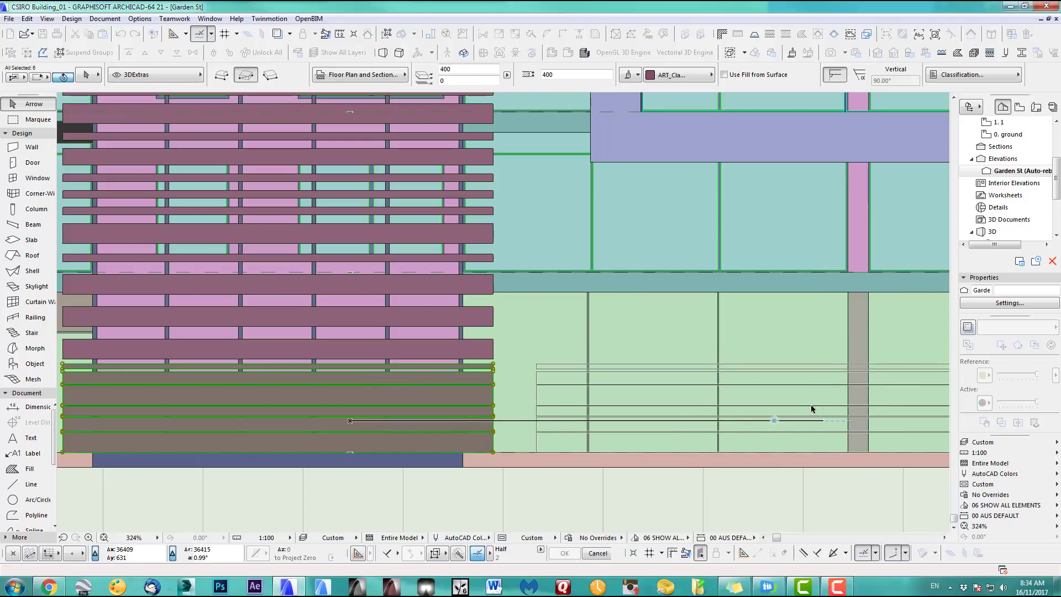
left_click(808, 410)
middle_click_drag(795, 401, 505, 403)
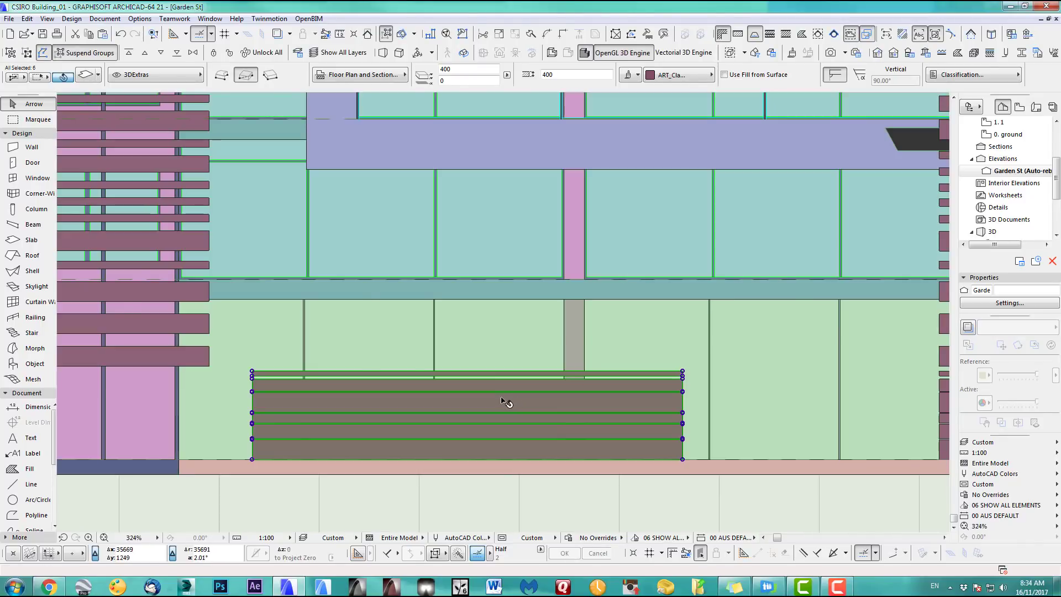
scroll(505, 403, "down", 2)
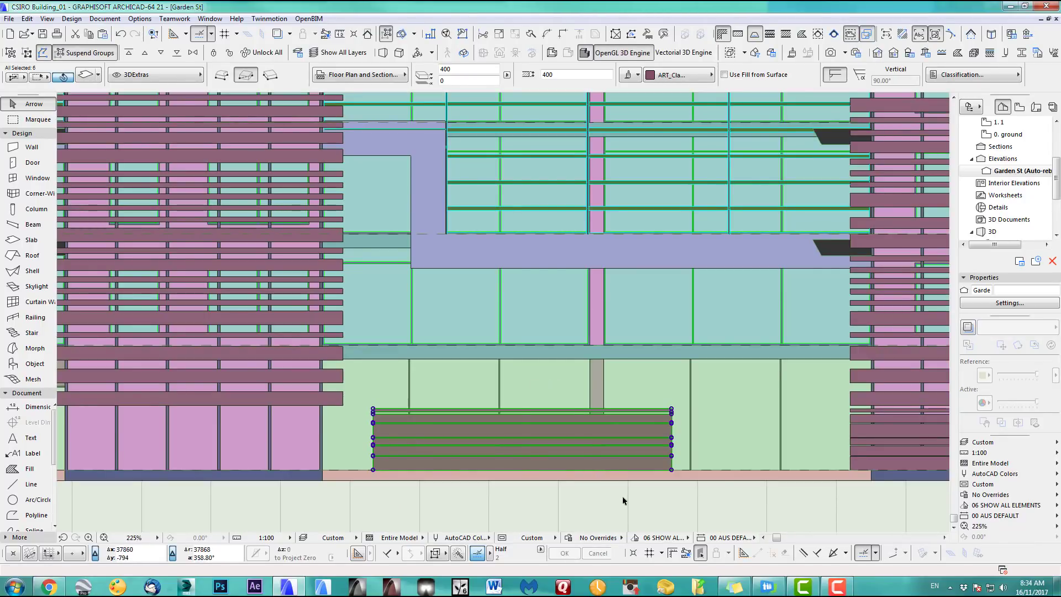
key("Escape")
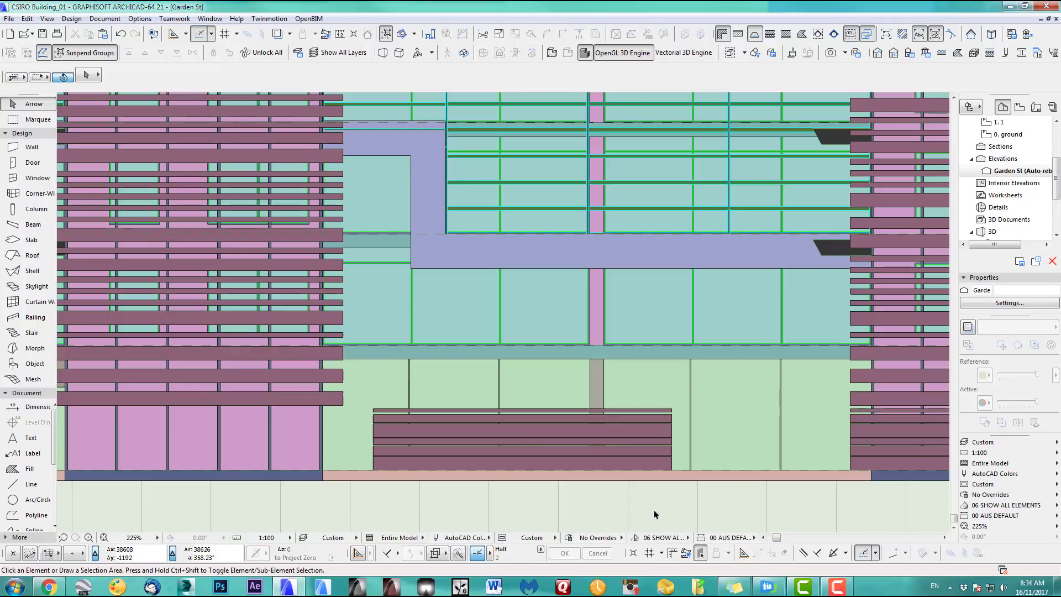
Copy the group's second slat to a spot just above the moved slats
scroll(646, 426, "up", 2)
middle_click_drag(670, 439, 557, 402)
left_click(541, 393)
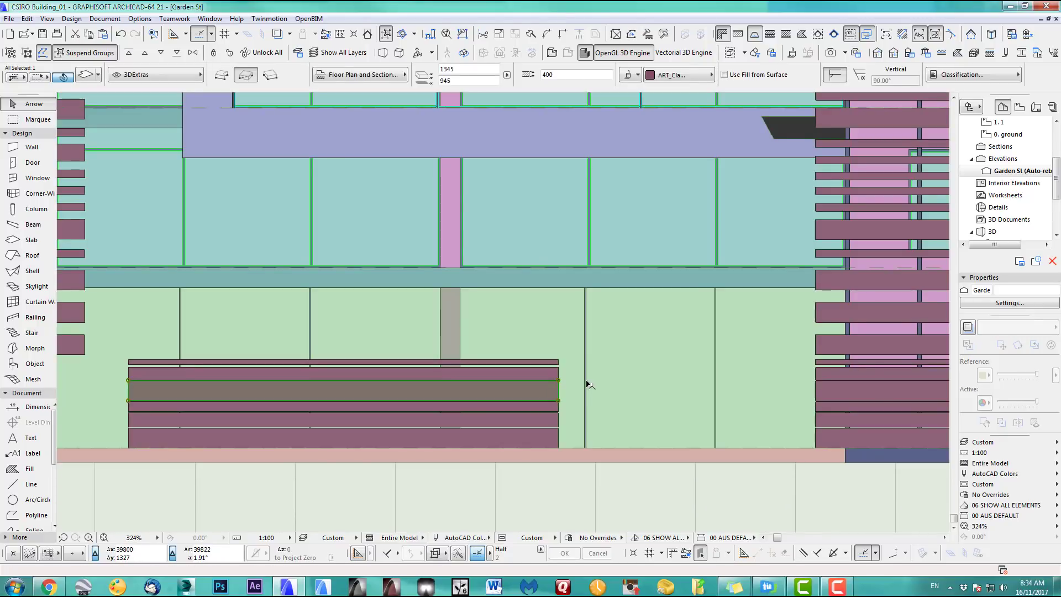
key("ctrl+d")
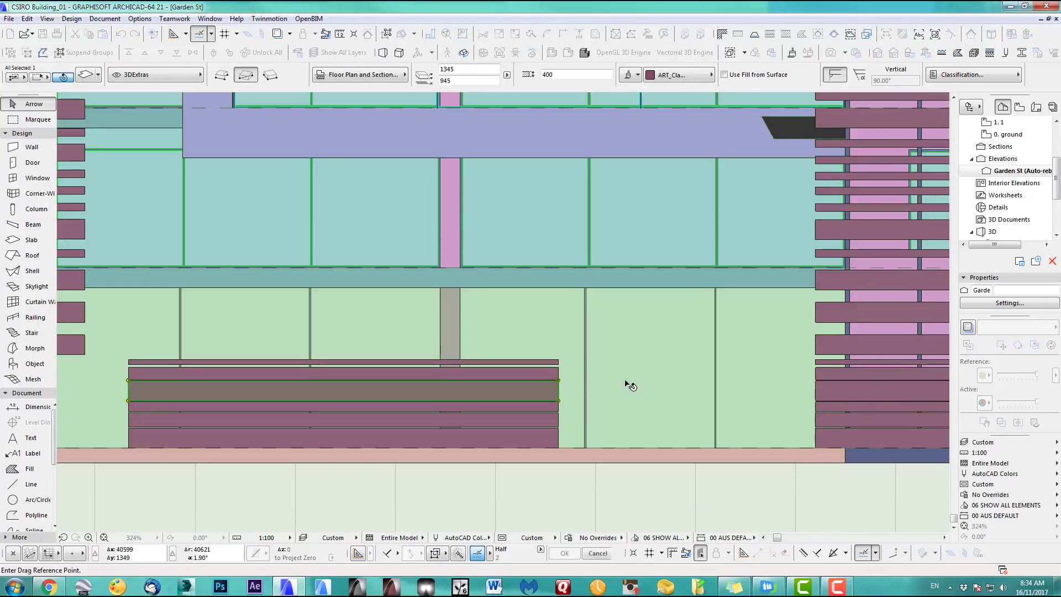
left_click(580, 399)
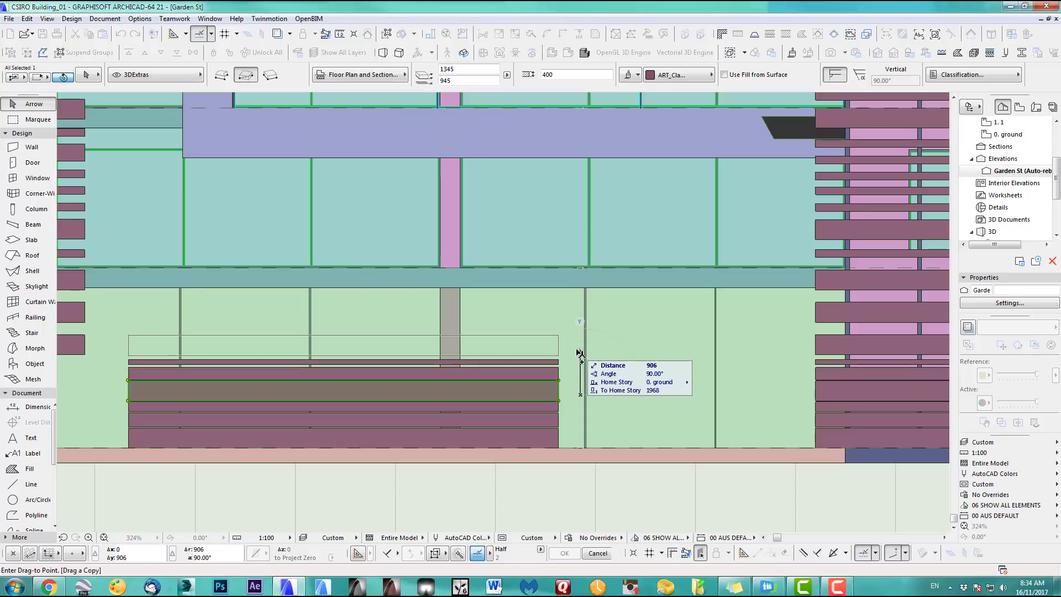
left_click(580, 355)
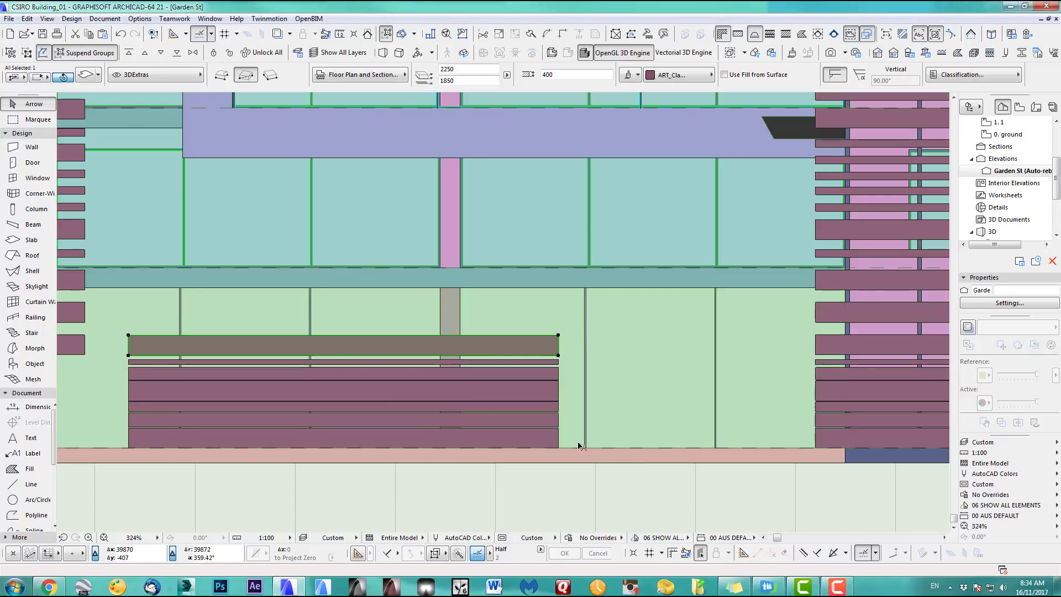
Drag a copy of a lower slat above the stack and bring up the Multiply settings
left_click(555, 408)
key("ctrl+shift+d")
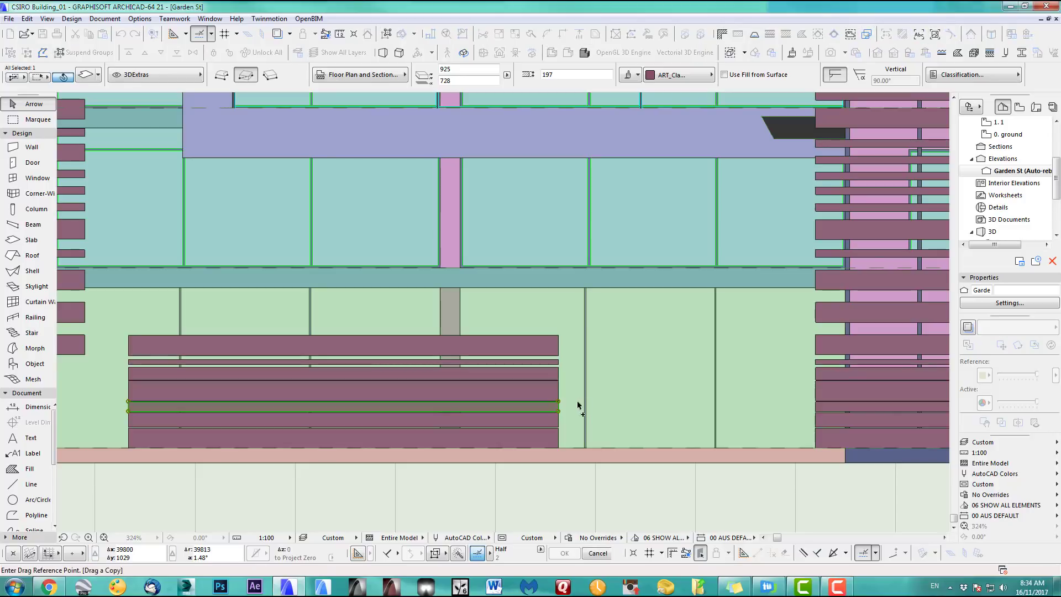
left_click(567, 408)
left_click(565, 325)
left_click(567, 327)
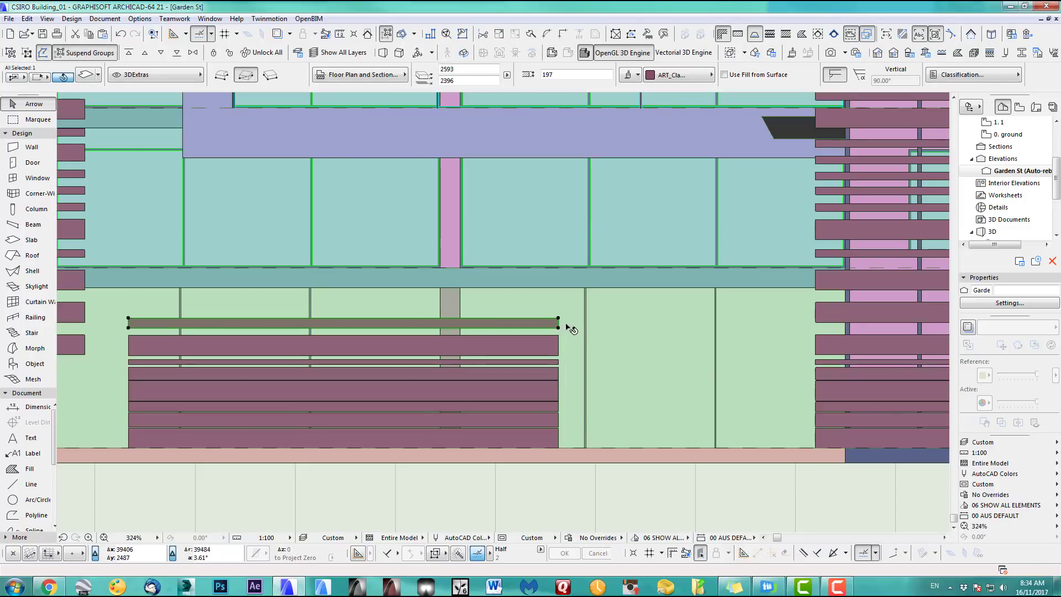
key("ctrl+u")
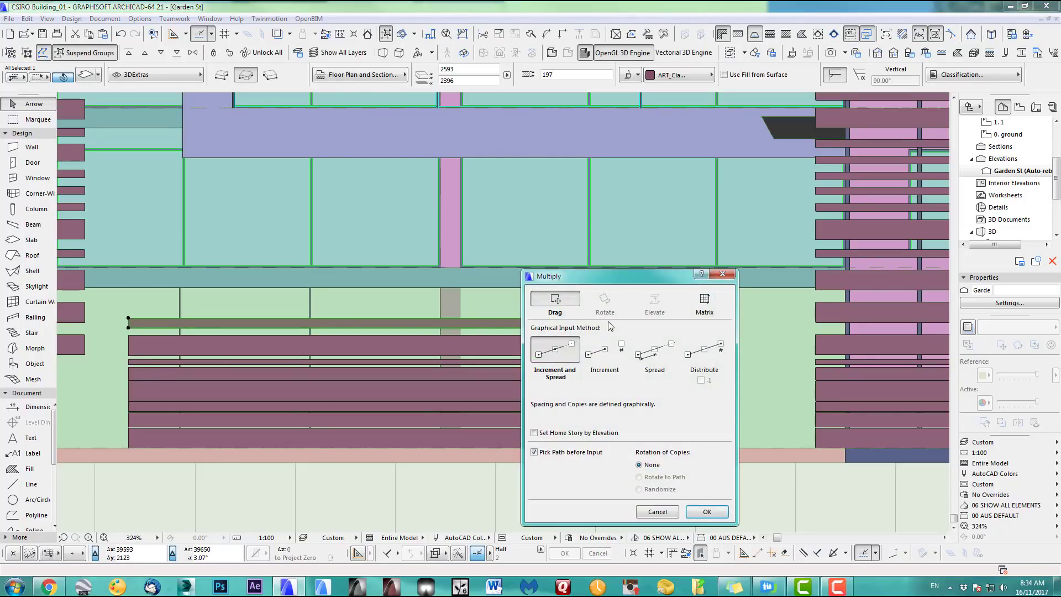
Multiply the slat into 3 increment copies above, with Pick Path before Input turned off
left_click(602, 353)
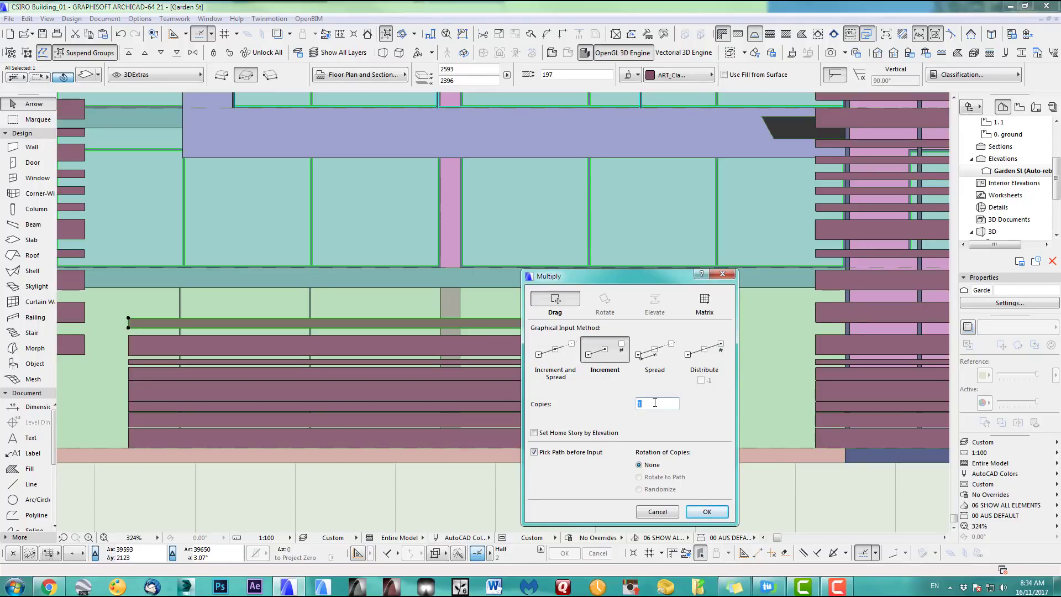
key("Return")
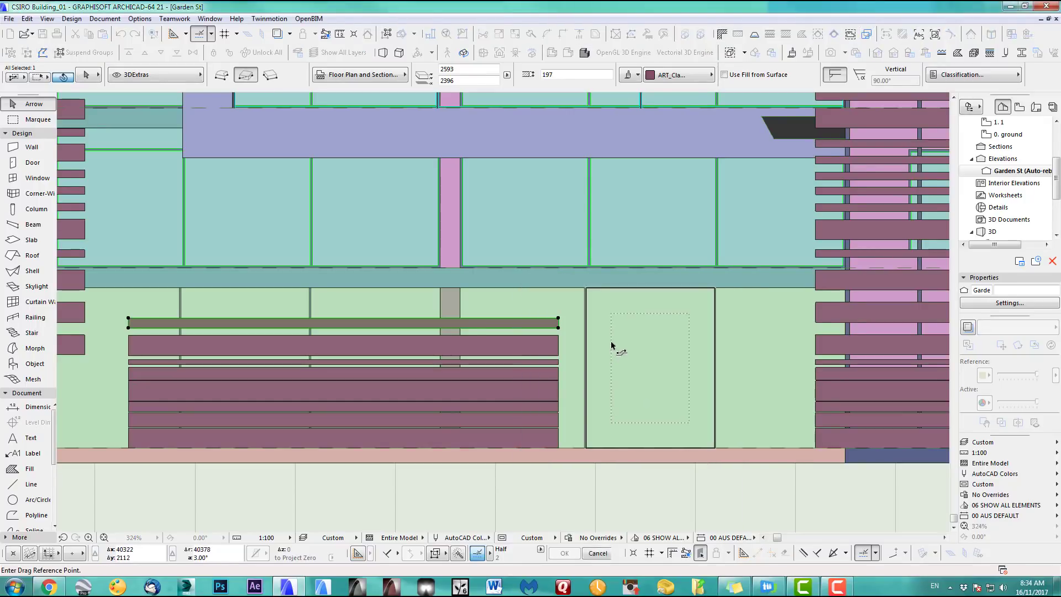
key("Escape")
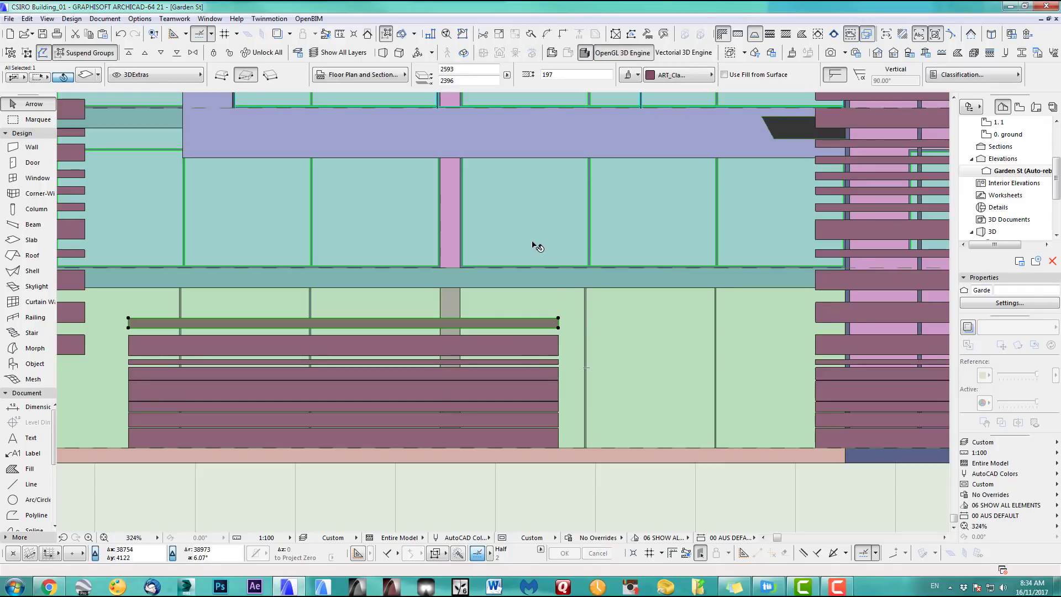
key("ctrl+u")
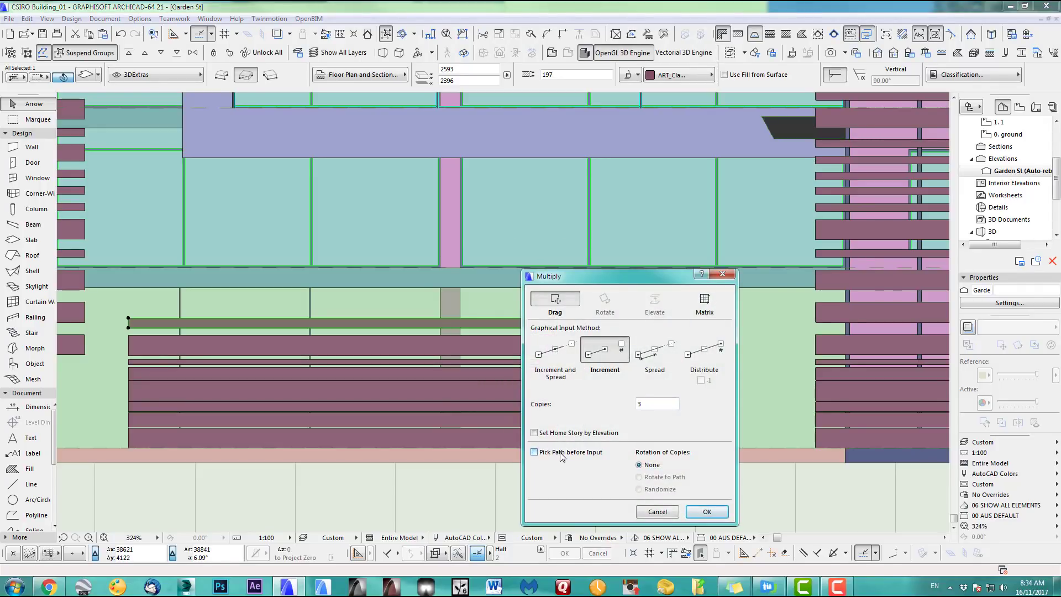
left_click(708, 512)
left_click(598, 363)
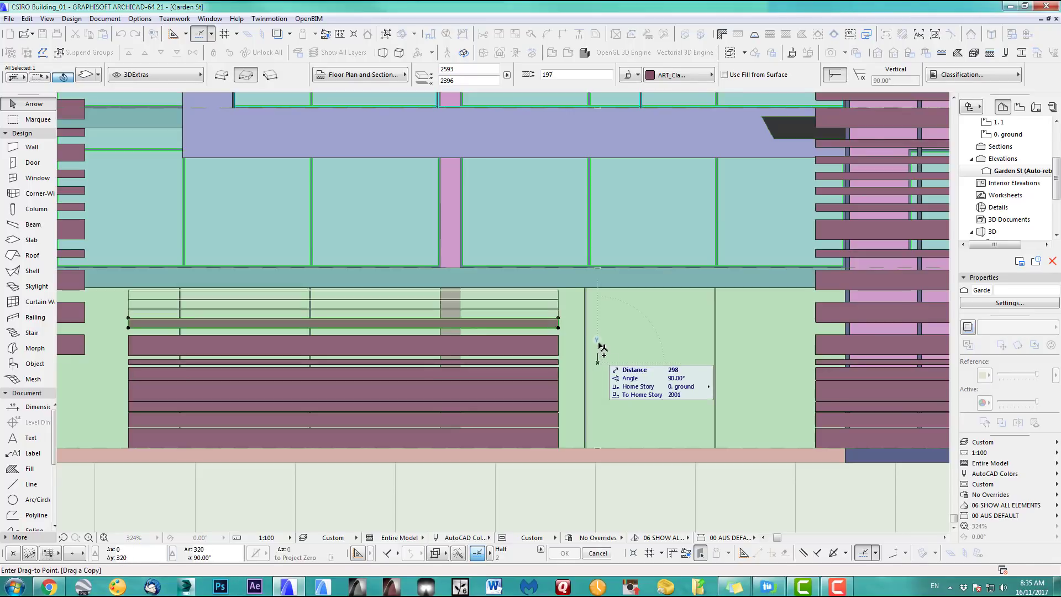
key("Return")
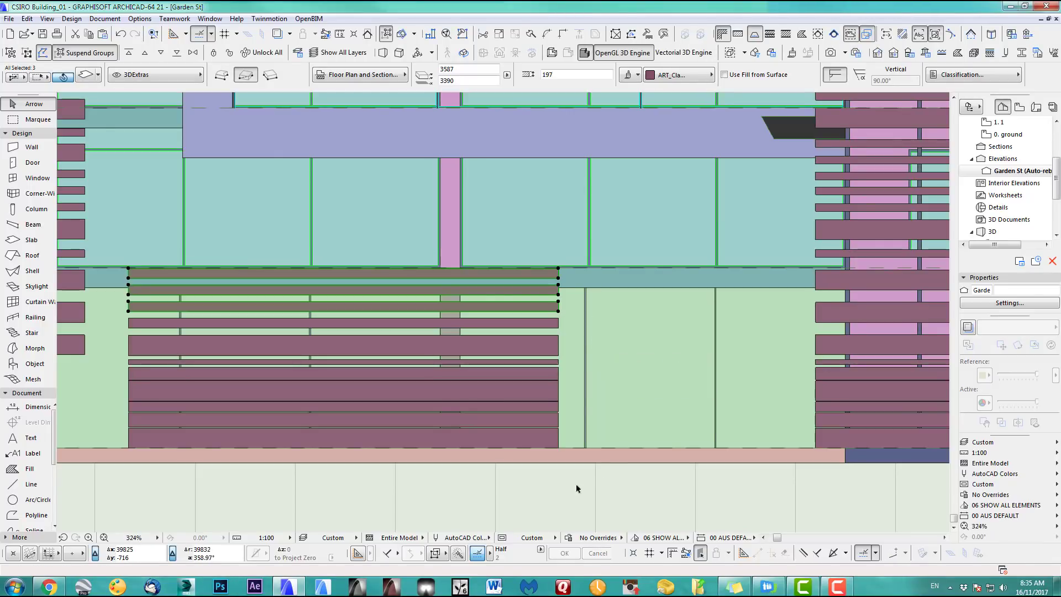
left_click(545, 354)
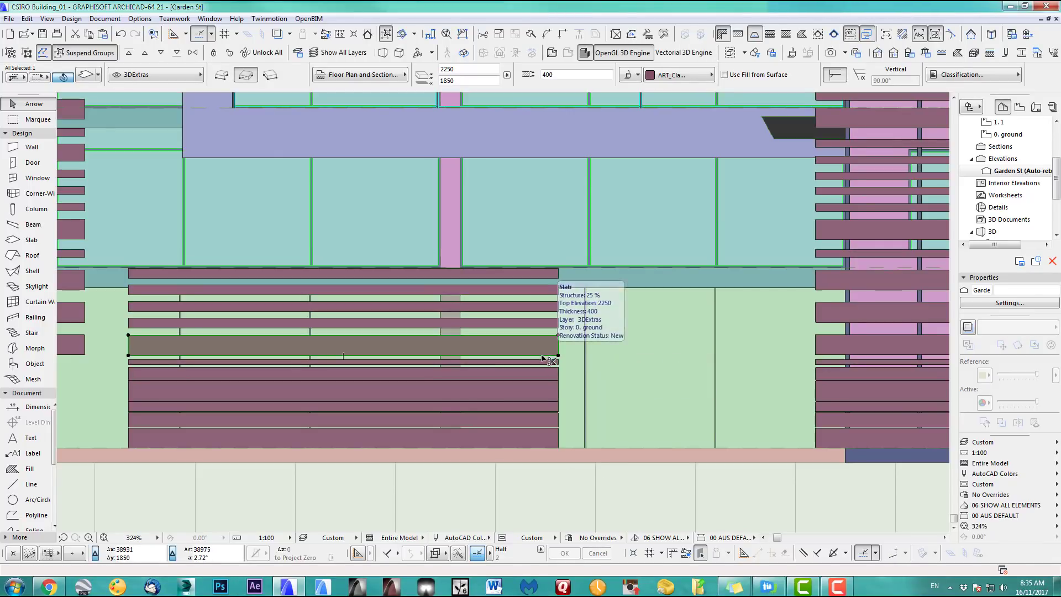
Drag a copy of the thick 400 slat higher up the facade, undoing a trial move
key("ctrl+shift+d")
left_click(610, 363)
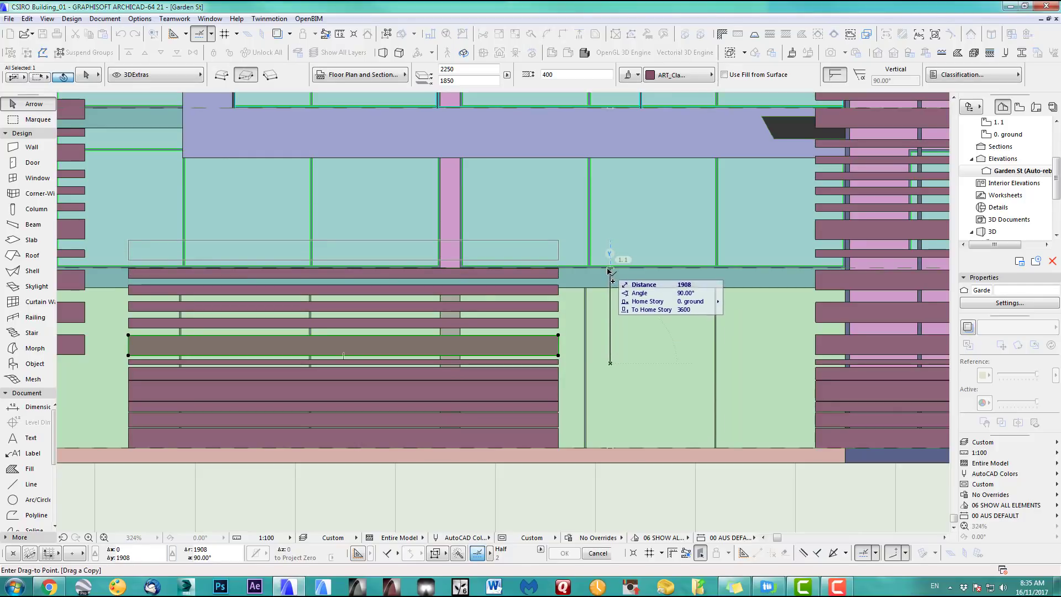
left_click(610, 269)
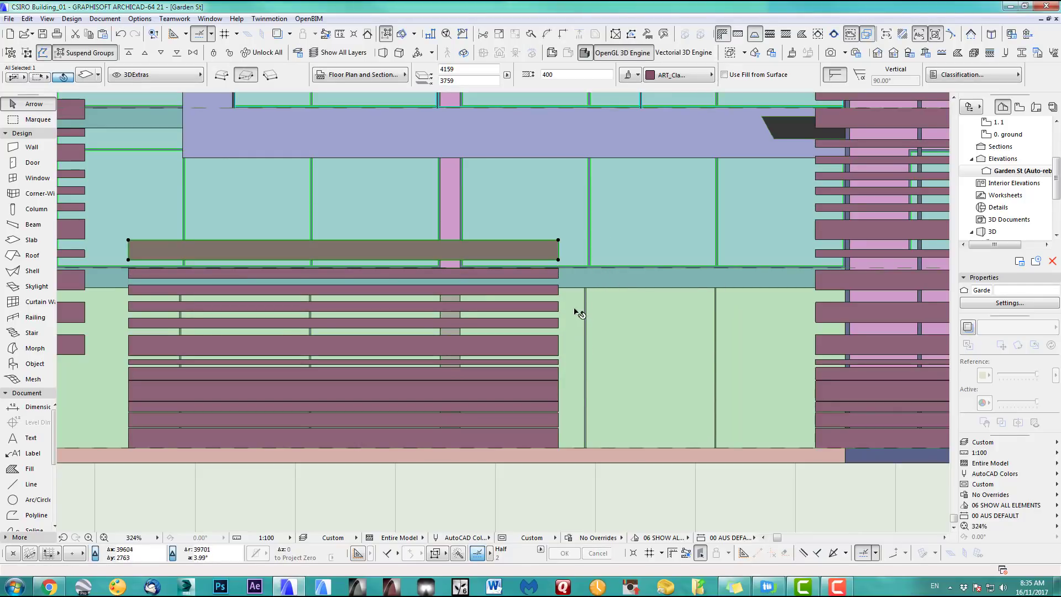
key("ctrl+d")
left_click(600, 312)
left_click(599, 287)
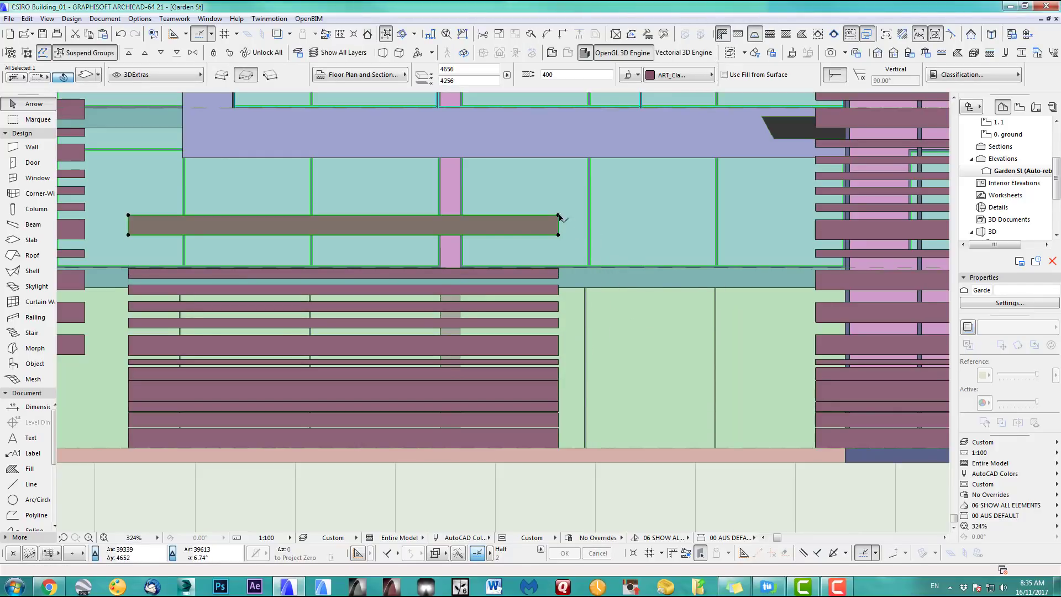
left_click(559, 216)
key("ctrl+z")
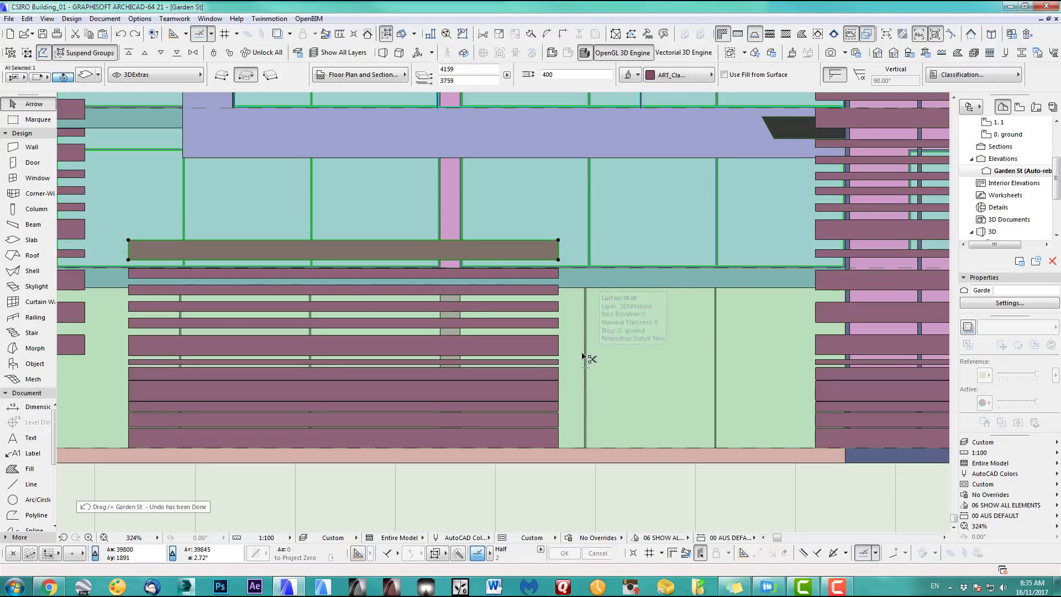
Copy the slat just above and reduce its thickness to 253
key("ctrl+shift+d")
left_click(606, 332)
left_click(606, 306)
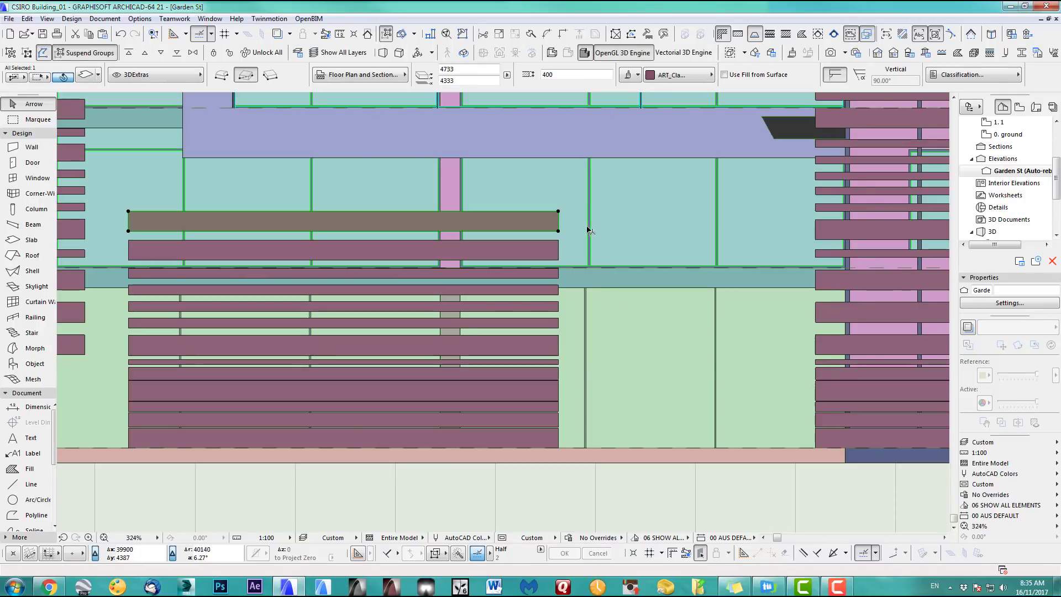
left_click(559, 212)
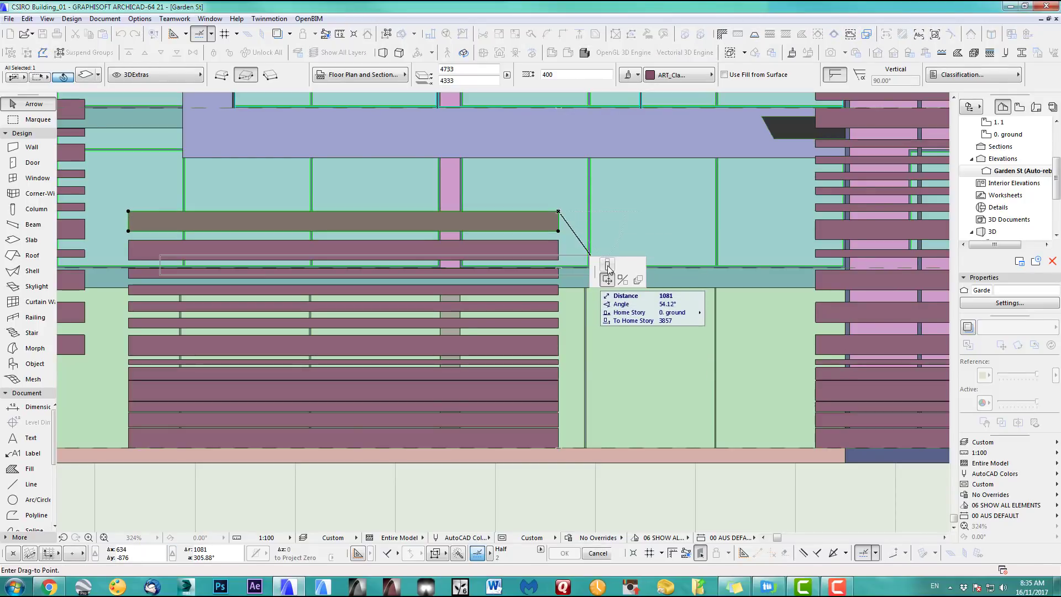
left_click(566, 215)
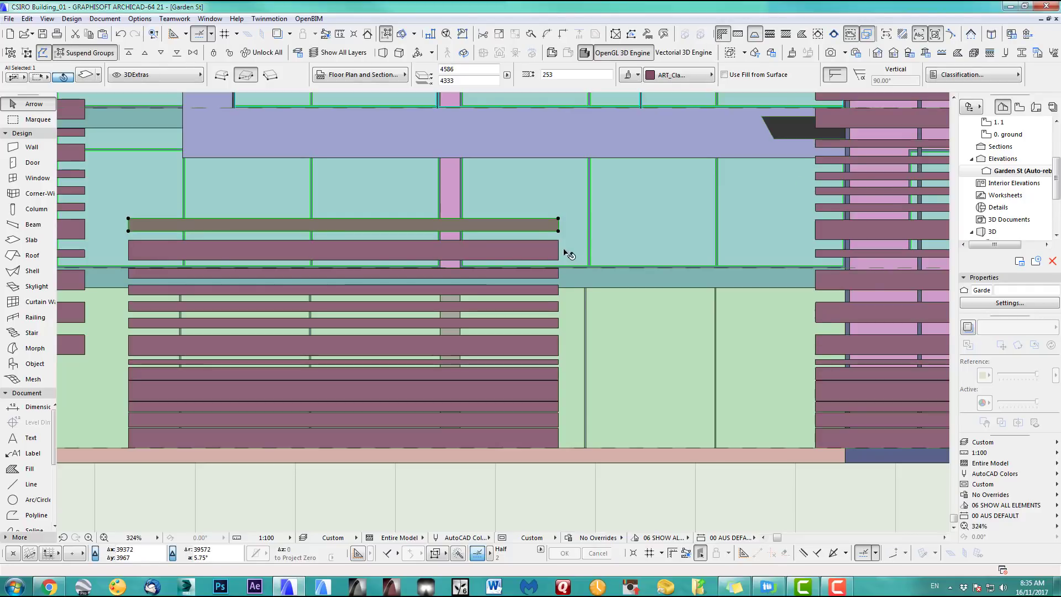
Copy the 253 slat above the stack and make the new top slat 120 thick
key("ctrl+shift+d")
left_click(577, 241)
left_click(576, 222)
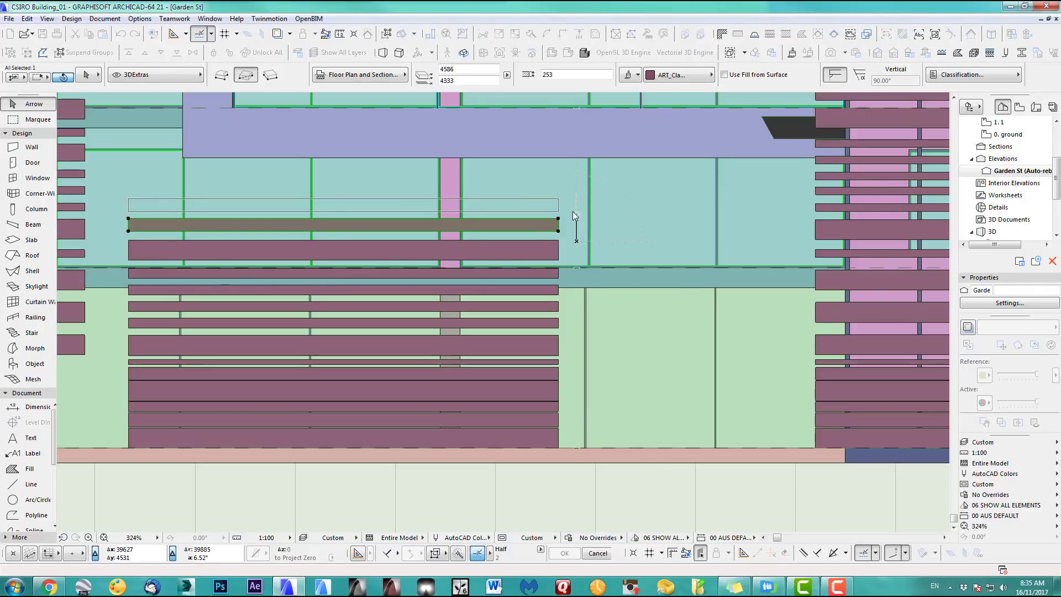
left_click(559, 199)
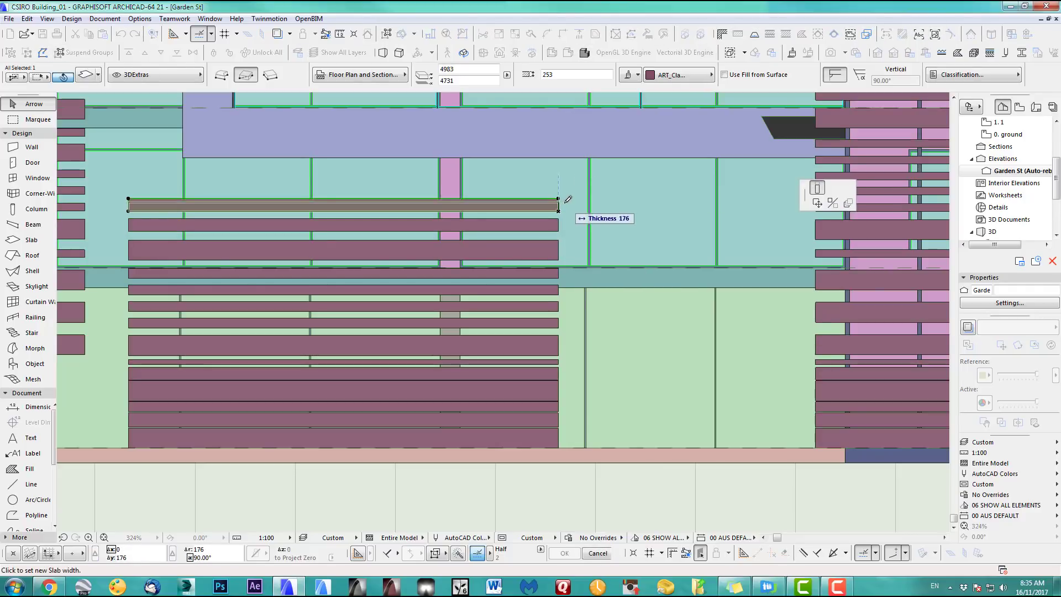
left_click(568, 205)
scroll(575, 221, "up", 2)
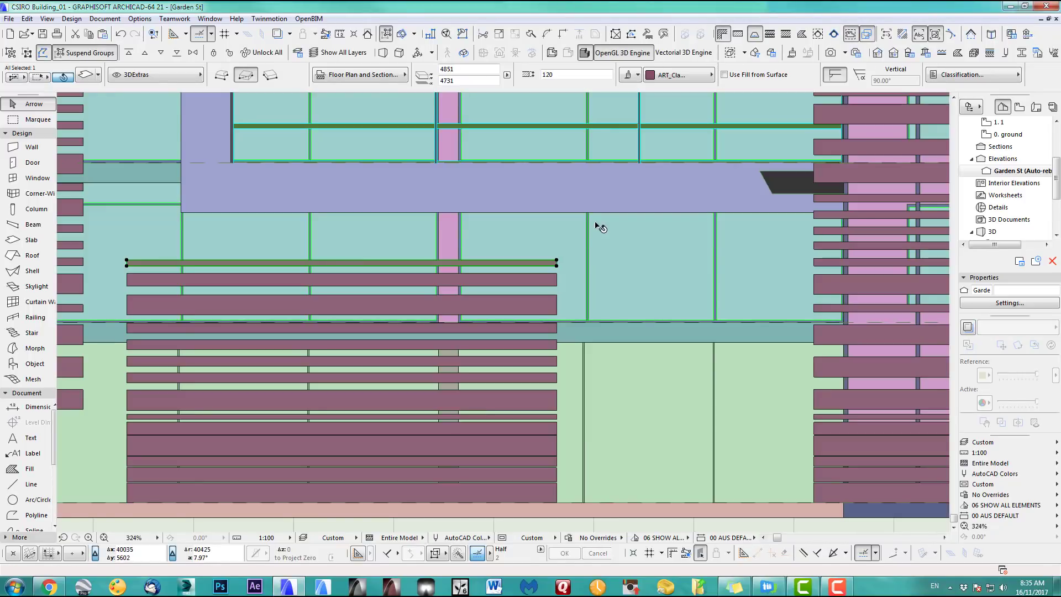
Multiply the 120 slat into 2 copies upward at 232 spacing, then zoom out and deselect
key("ctrl+u")
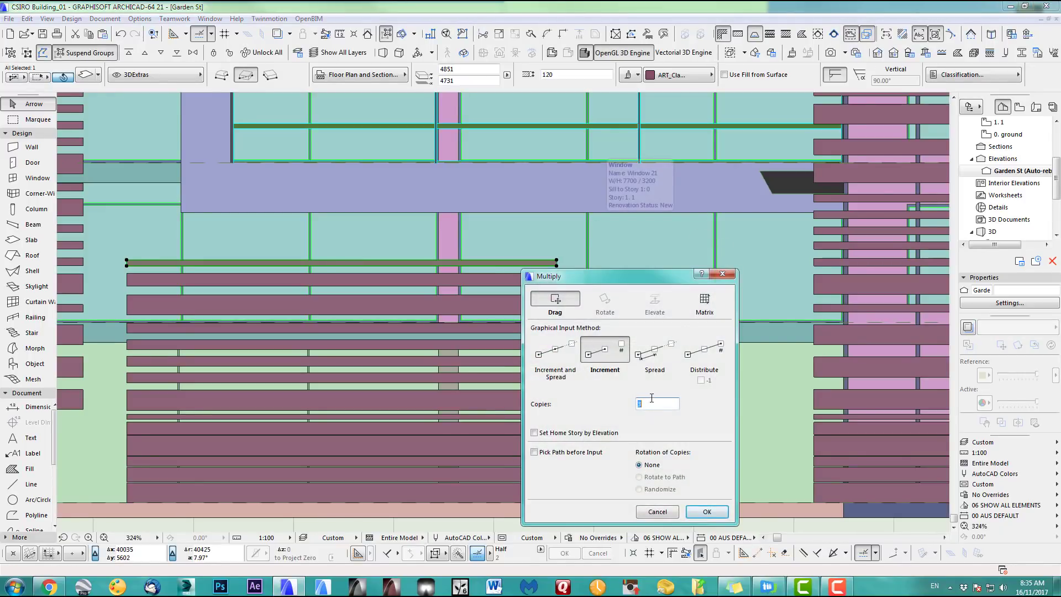
type("2")
key("Return")
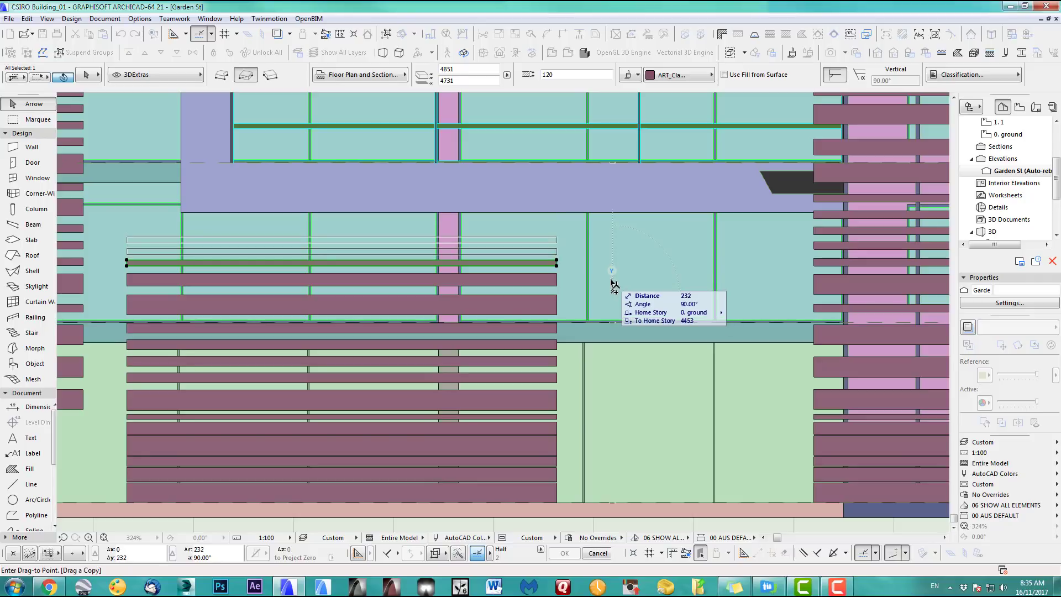
left_click(612, 283)
scroll(583, 420, "down", 3)
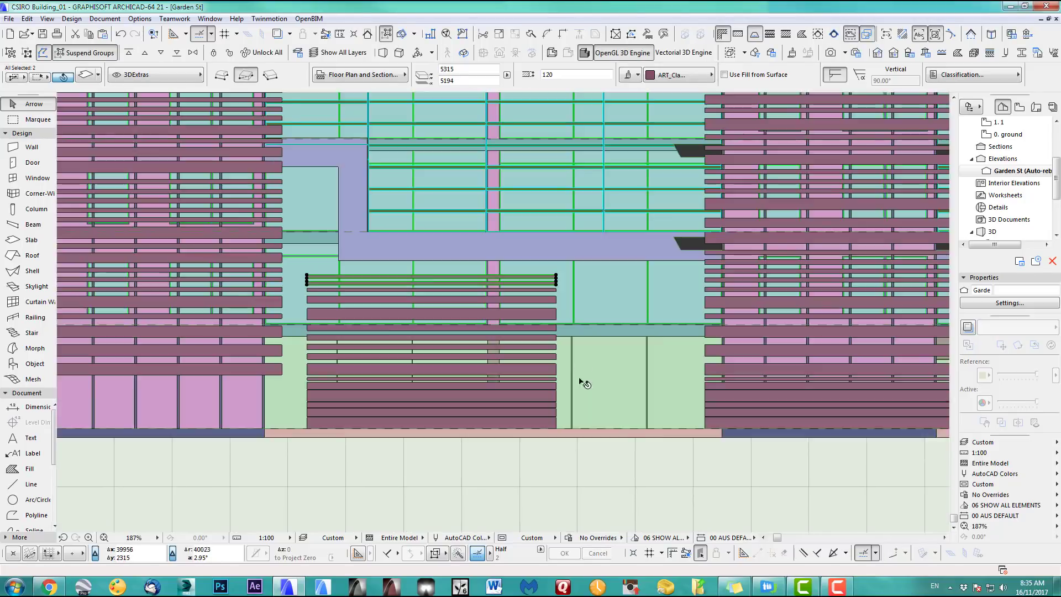
scroll(579, 379, "down", 4)
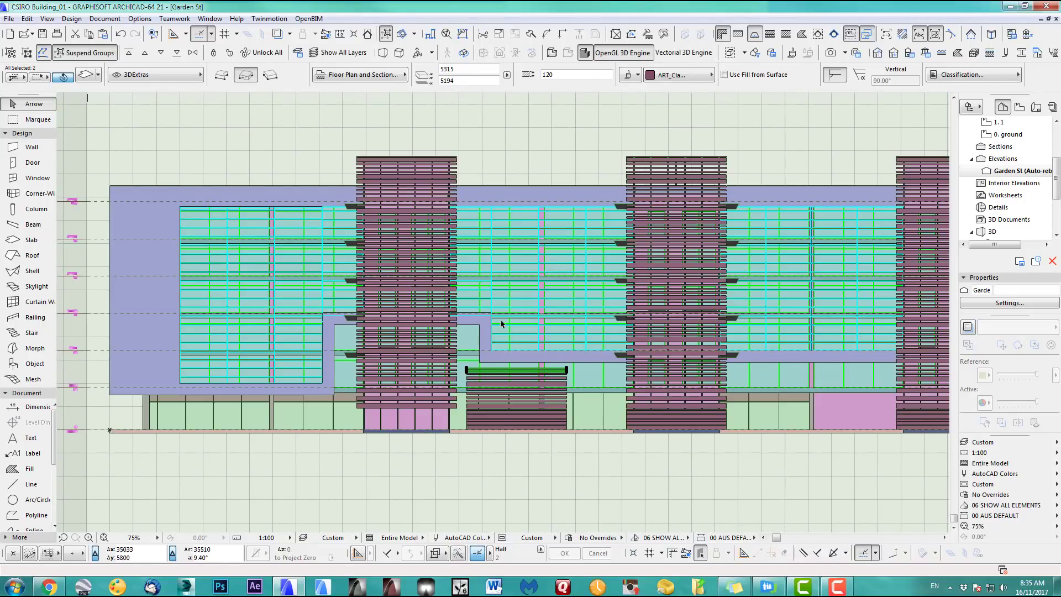
middle_click_drag(555, 359, 537, 356)
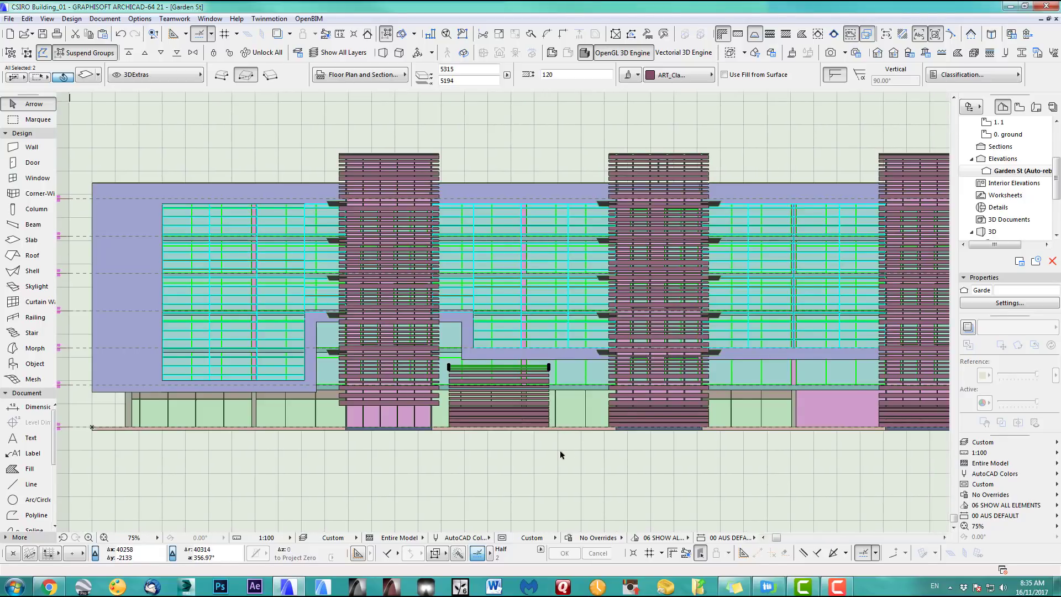
left_click(569, 465)
Look through the 0. ground floor plan and the Garden St elevation
key("F2")
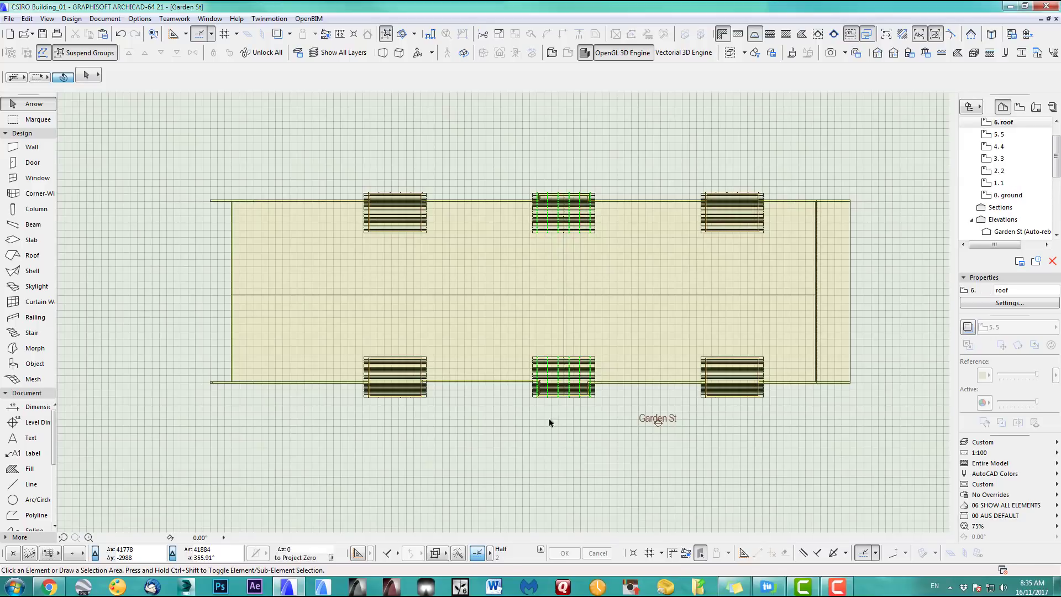
double_click(1020, 196)
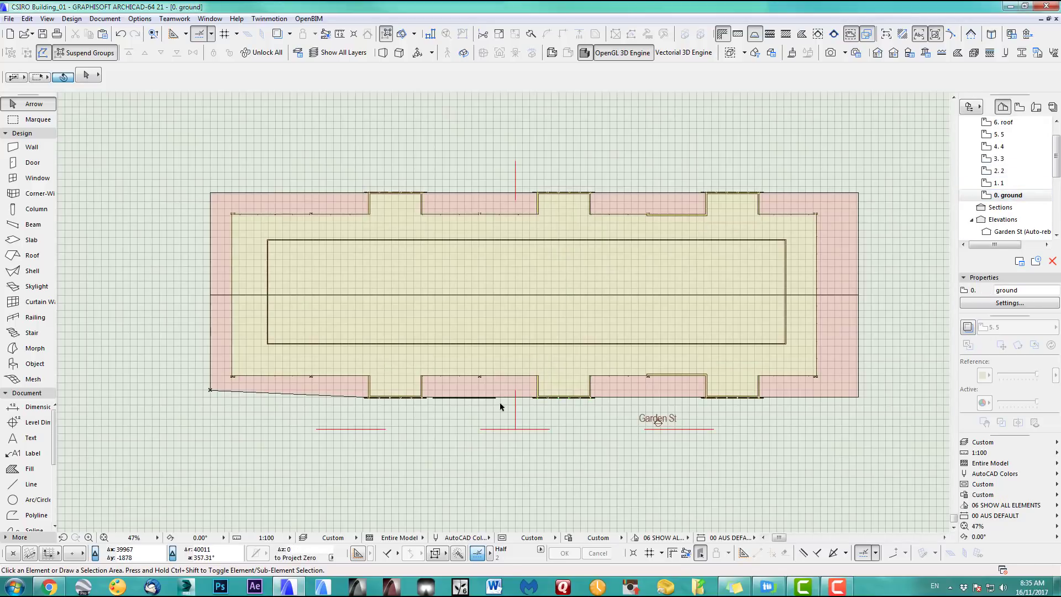
scroll(467, 412, "up", 8)
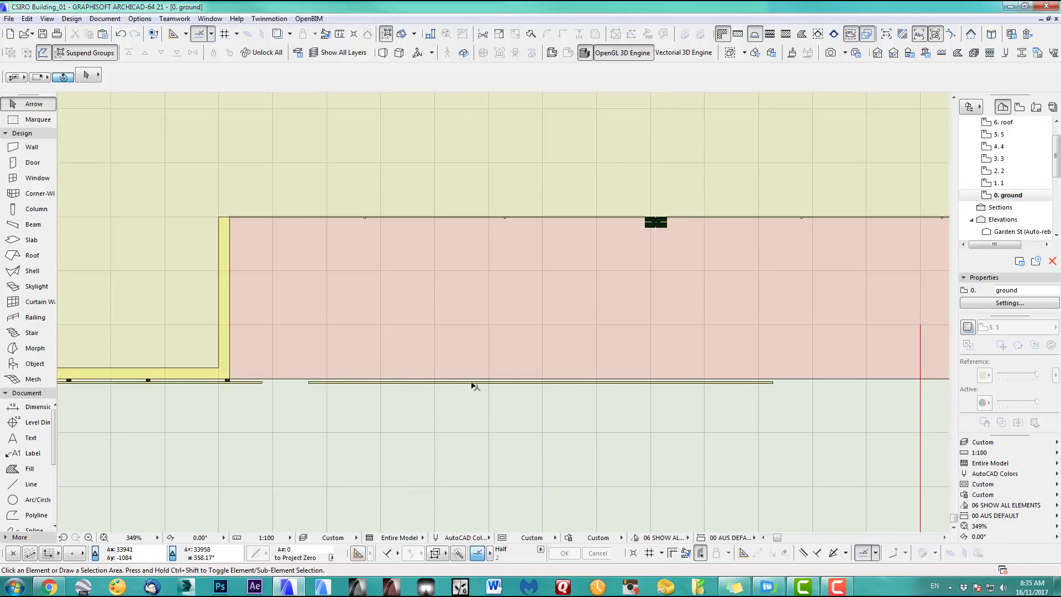
scroll(412, 403, "down", 2)
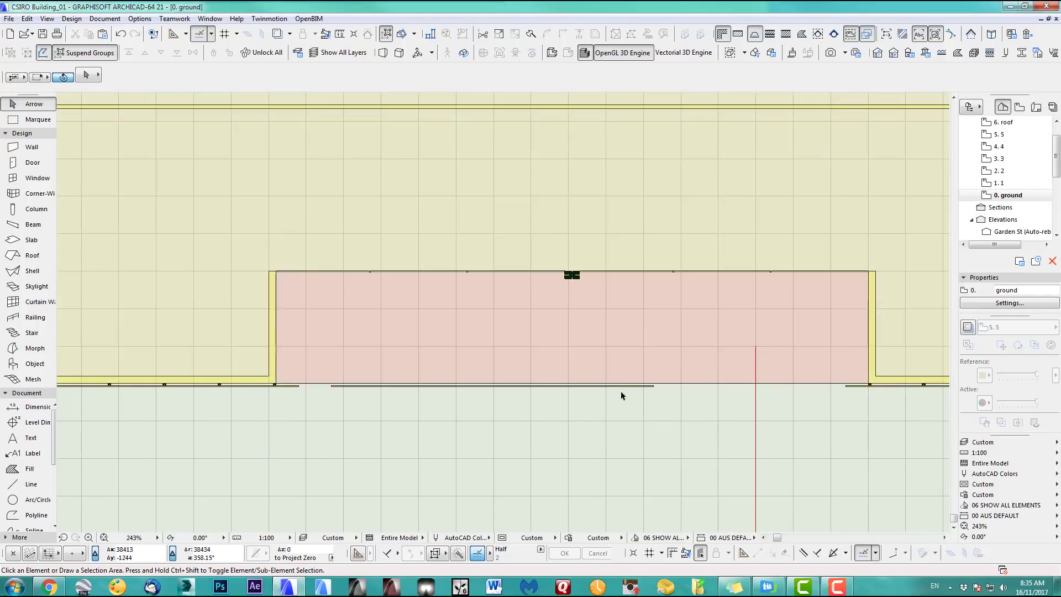
left_click_drag(1059, 158, 1060, 191)
double_click(1006, 147)
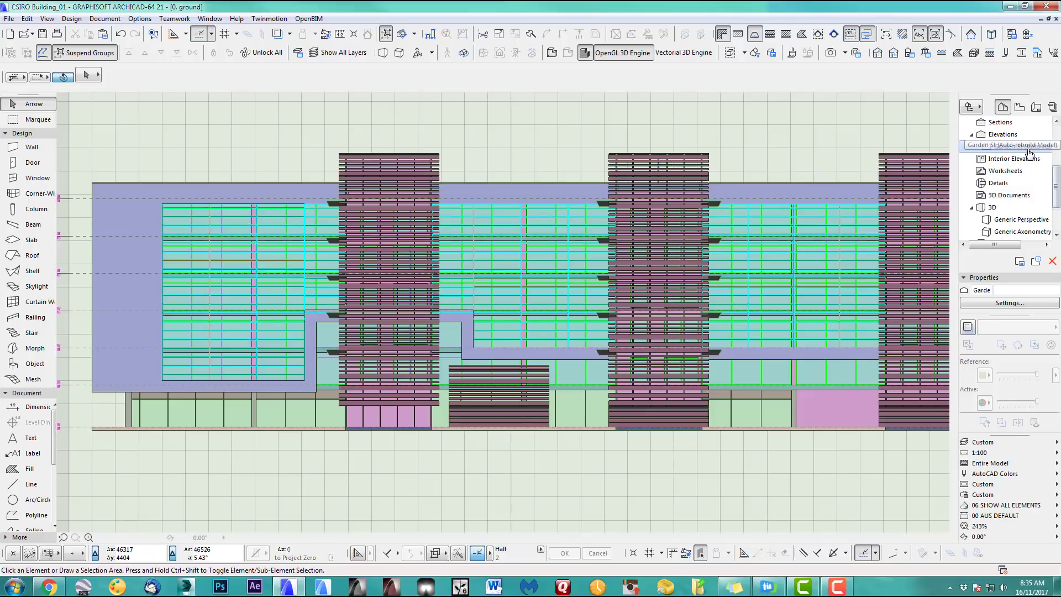
key("F2")
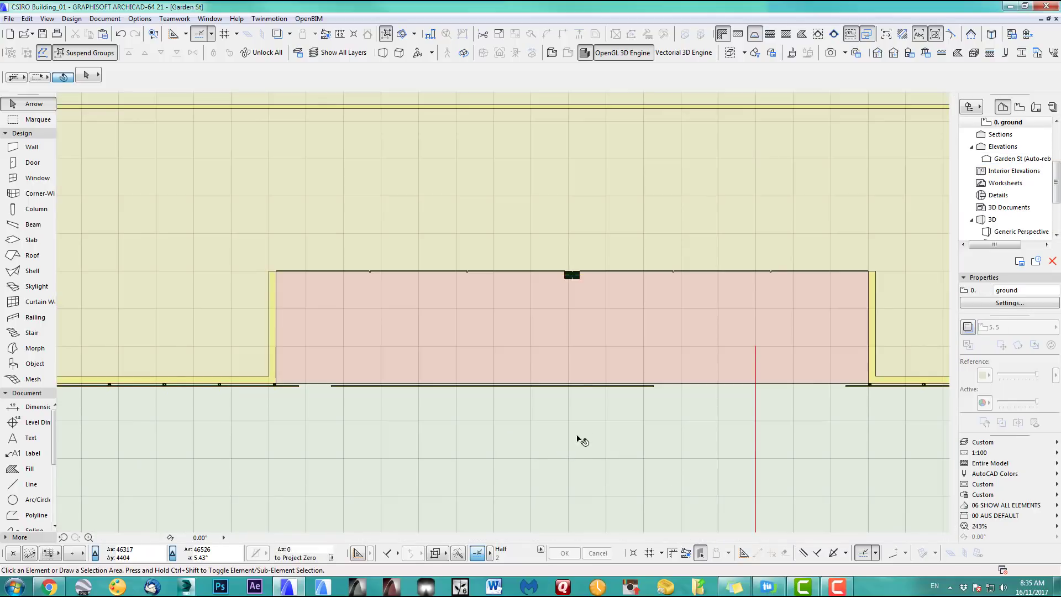
Orbit and zoom the 3D perspective in on the glazed ground-floor frontage
key("F3")
scroll(614, 394, "down", 3)
middle_click_drag(613, 393, 621, 292)
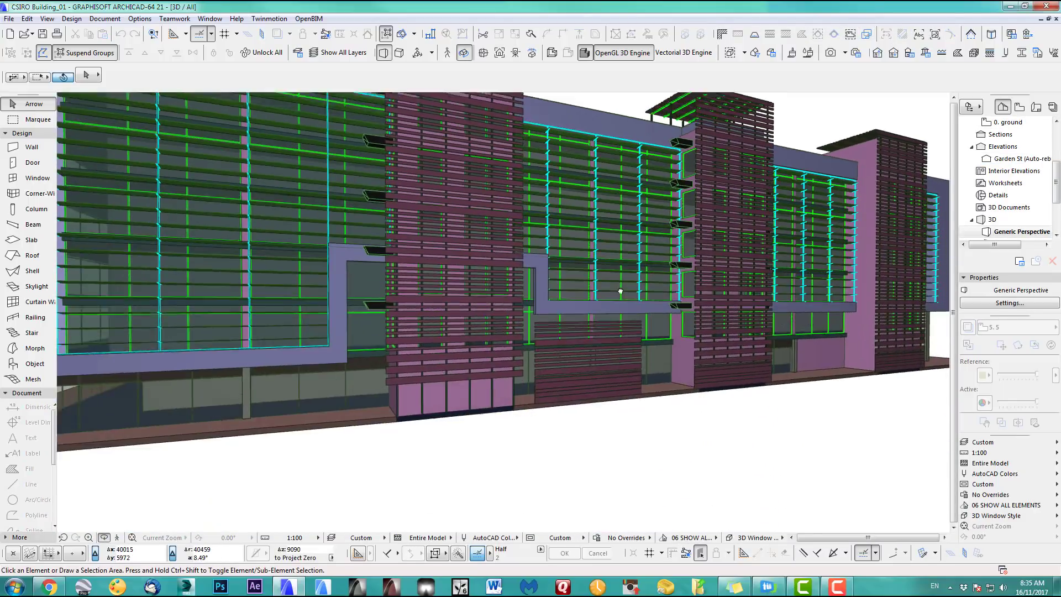
scroll(609, 330, "up", 2)
left_click_drag(570, 337, 501, 313)
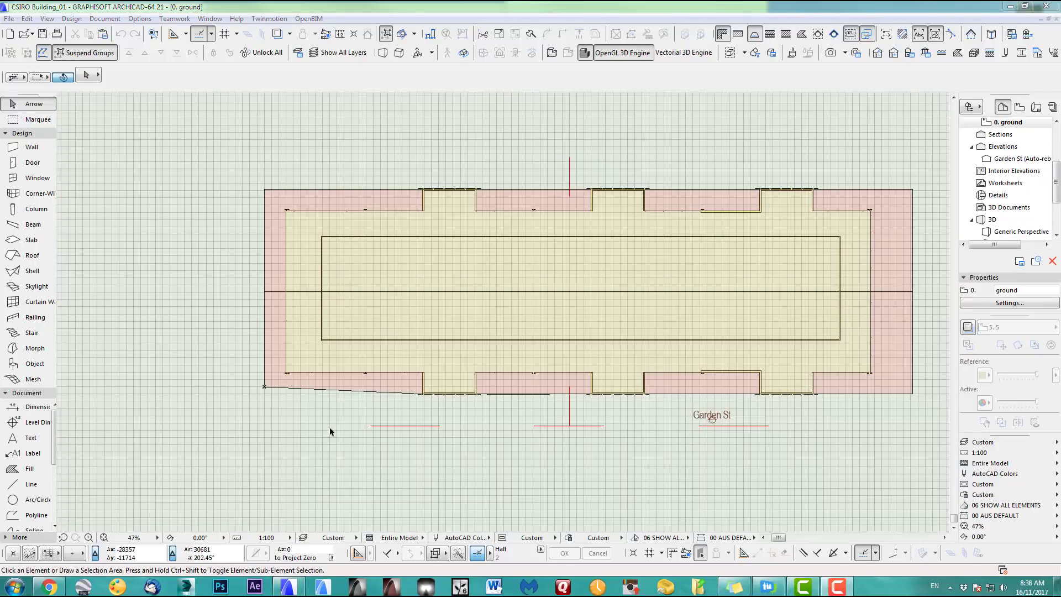
middle_click_drag(347, 426, 430, 466)
scroll(502, 417, "up", 3)
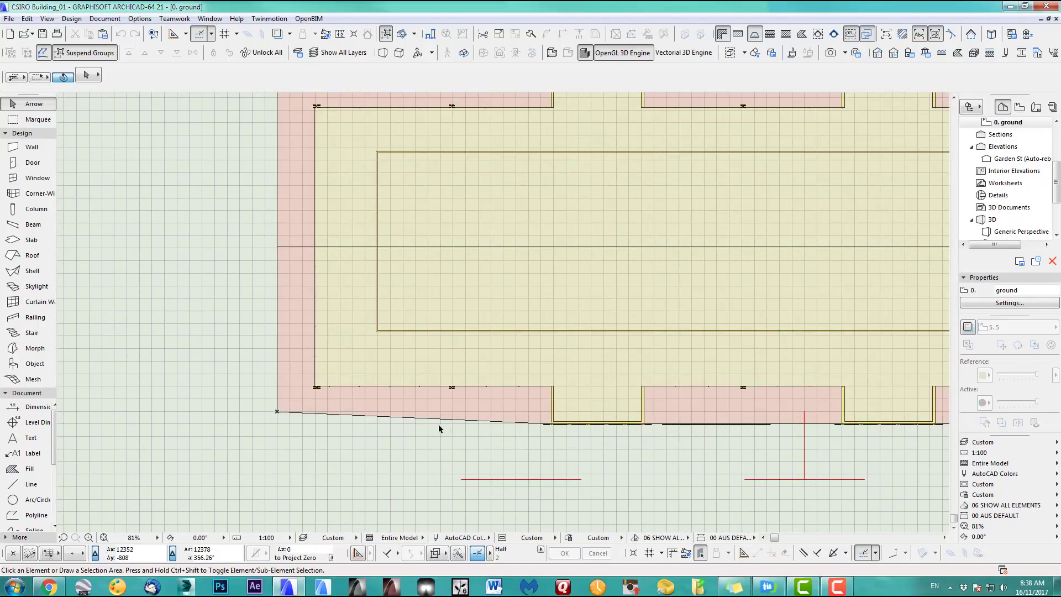
key("F3")
scroll(380, 390, "up", 2)
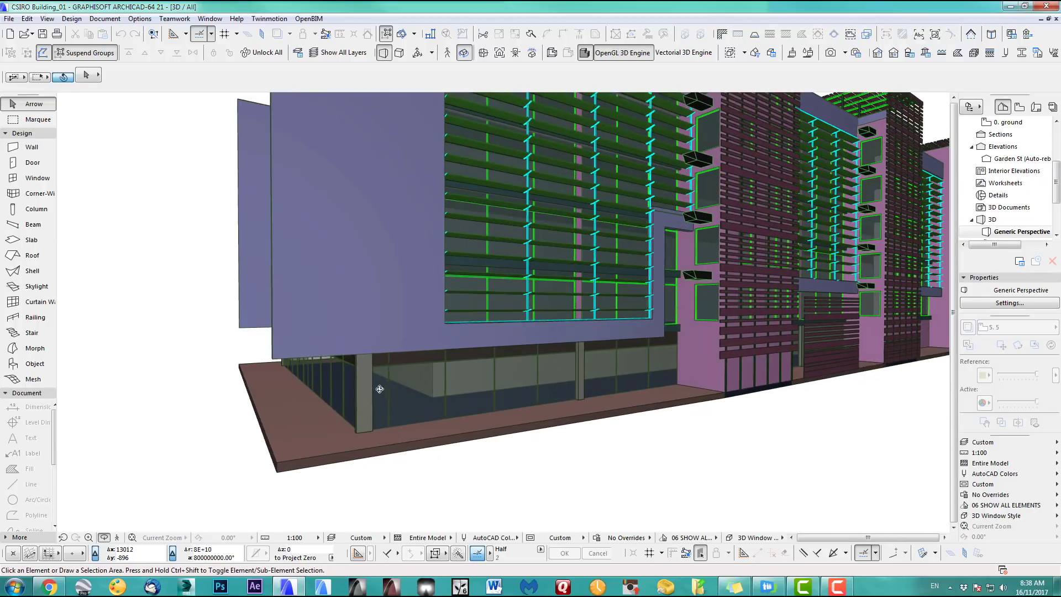
scroll(380, 390, "up", 10)
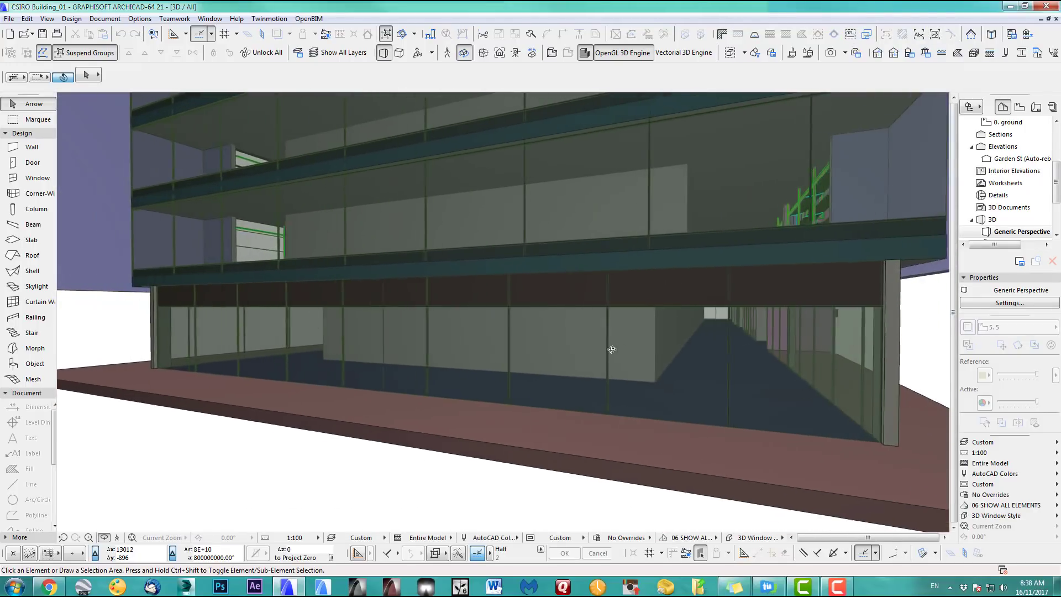
scroll(612, 350, "up", 3)
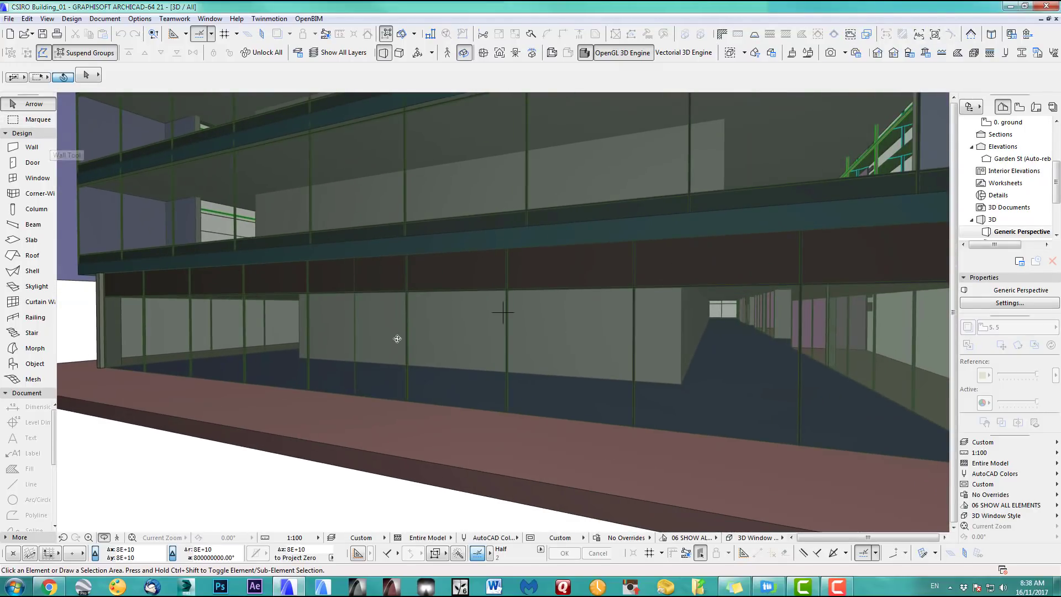
Enter edit mode on the ground-floor curtain wall and open one glass panel's Panel settings
left_click(464, 344)
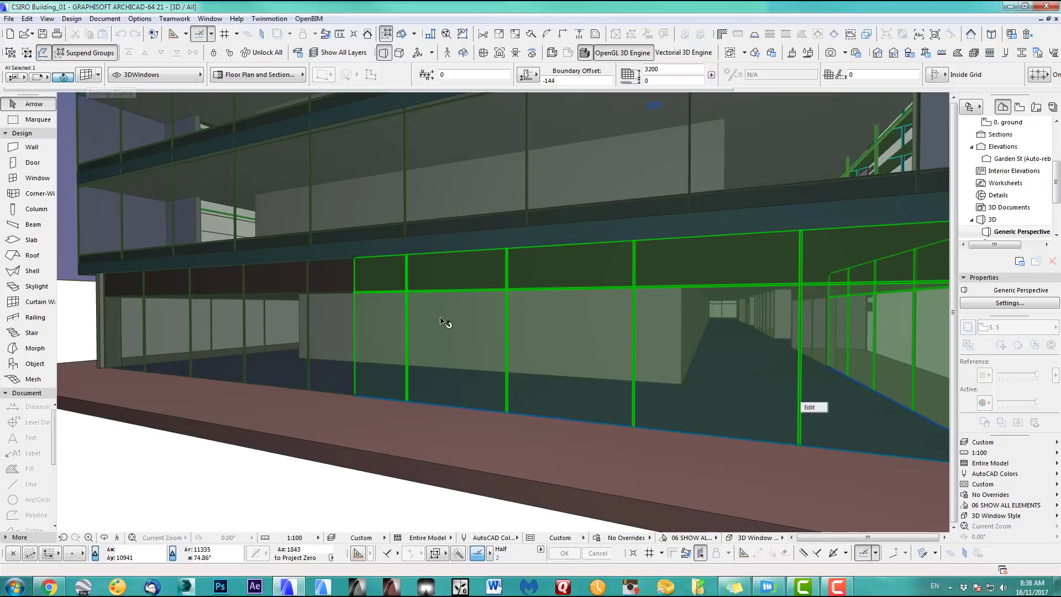
left_click(814, 408)
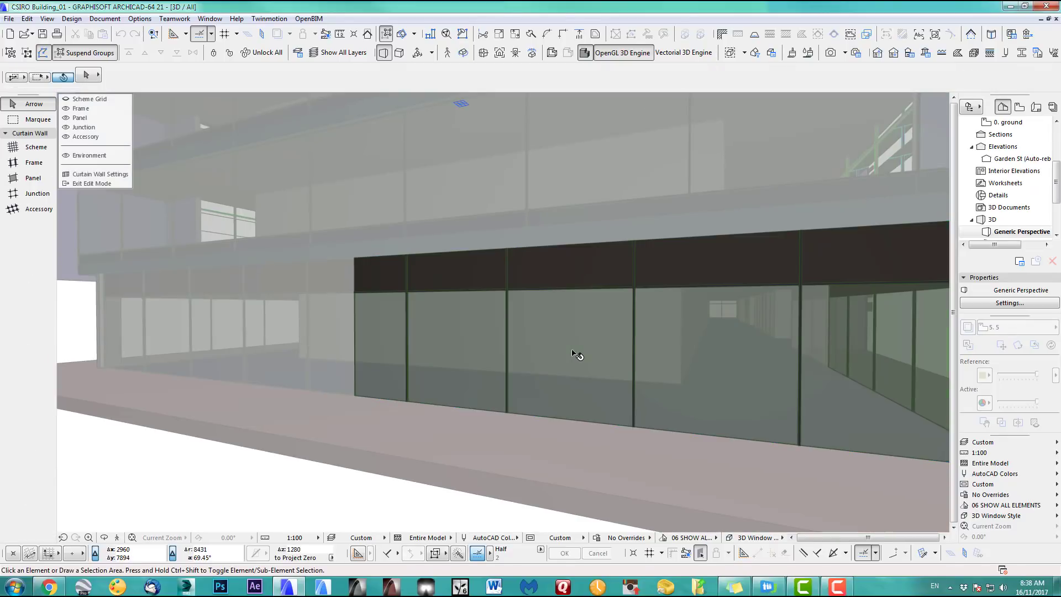
left_click(25, 180)
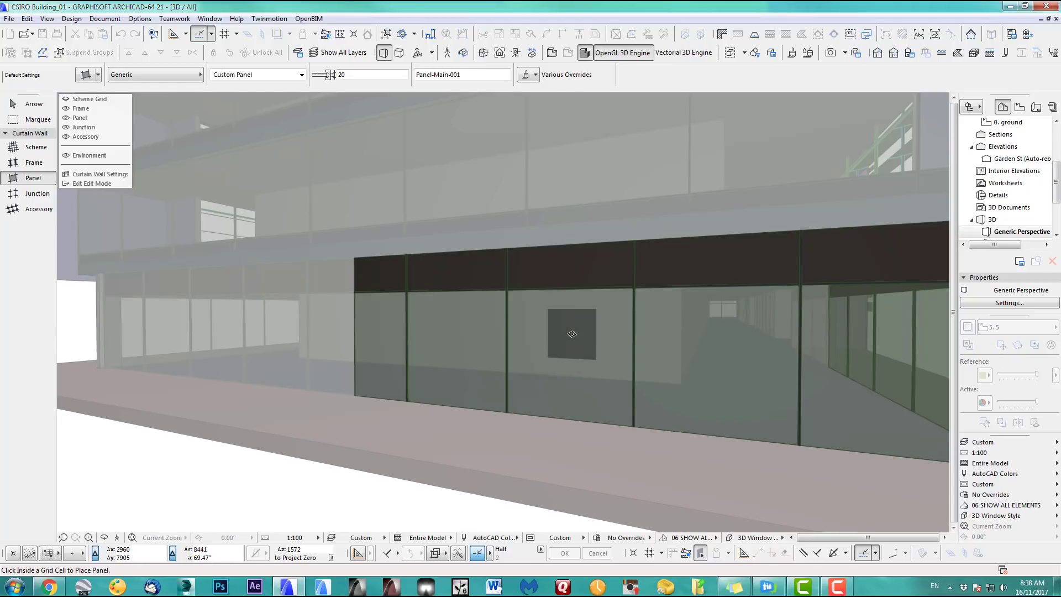
left_click(27, 104)
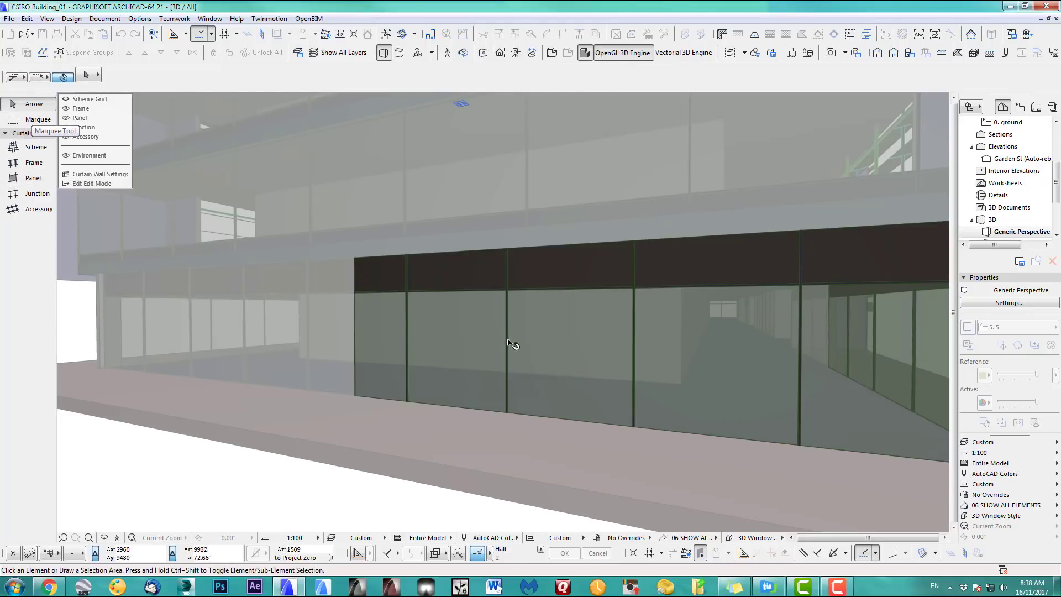
left_click(546, 350)
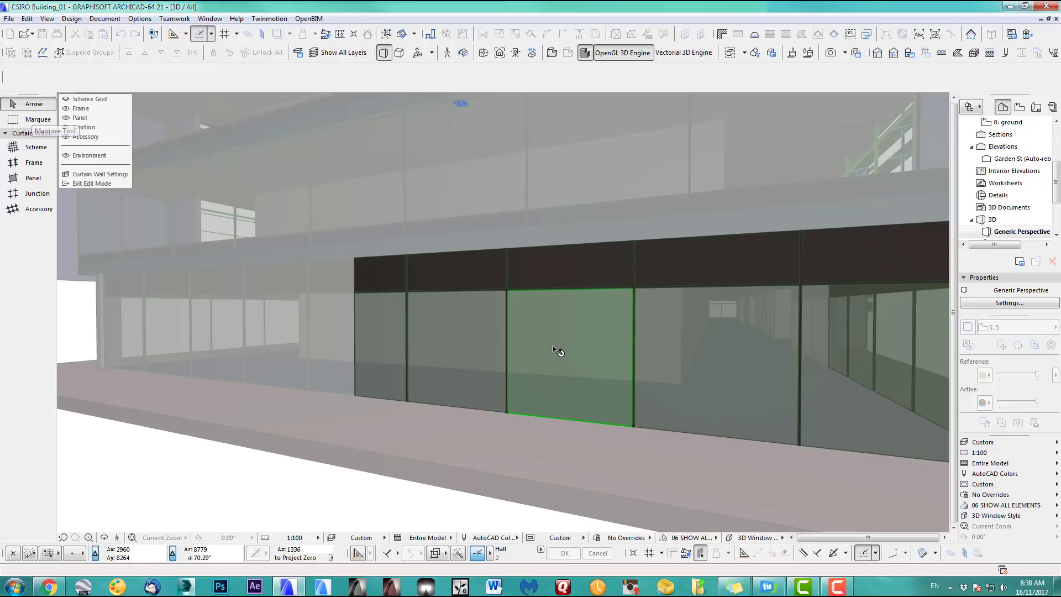
left_click(33, 178)
double_click(32, 180)
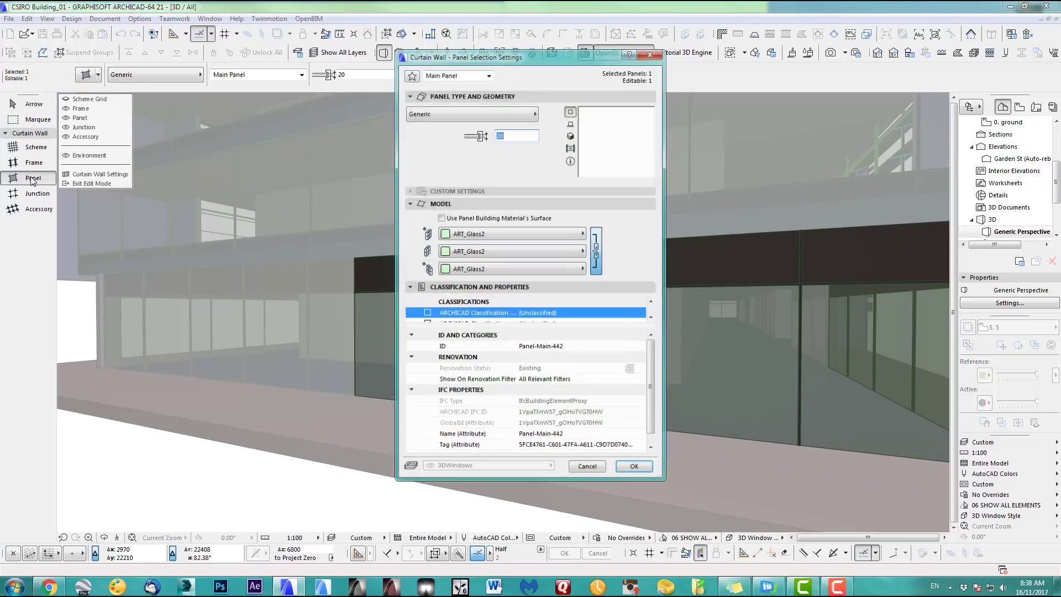
Make the panel a CW Double Door 21 with H-V Grid leaves and handle Style 15
left_click(488, 114)
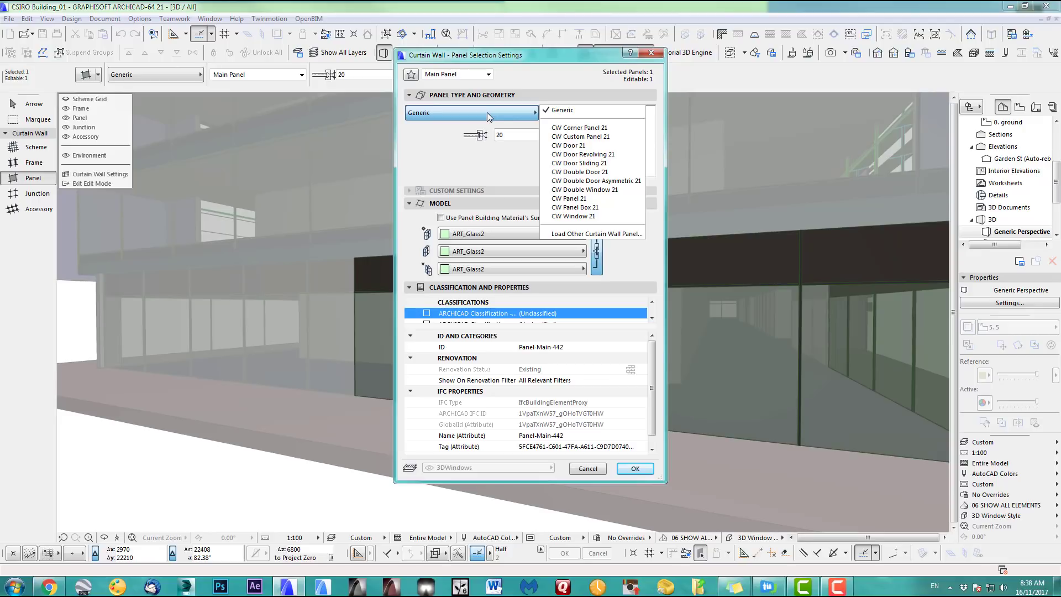
left_click(606, 171)
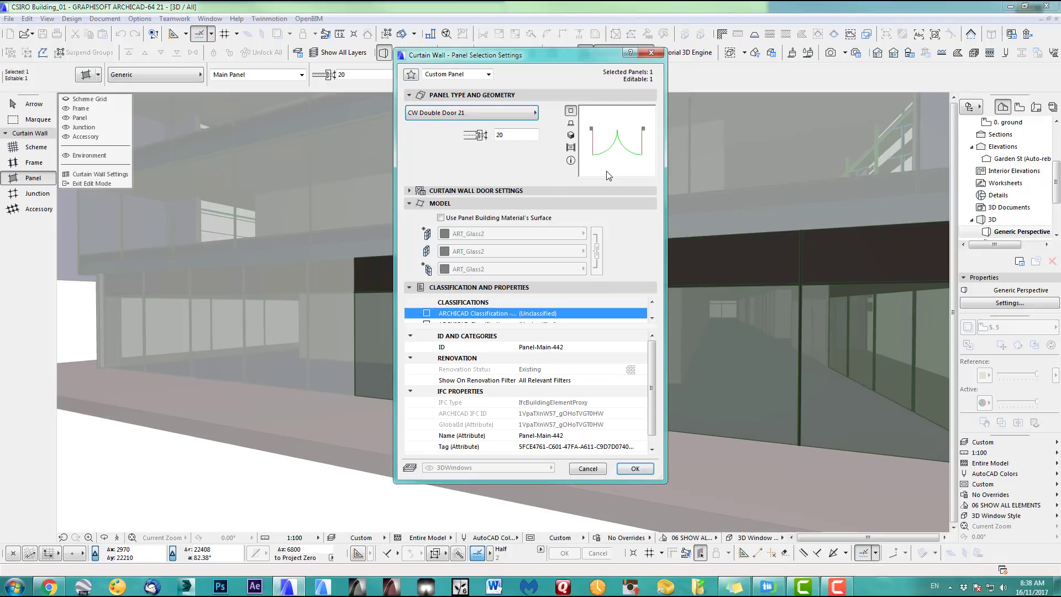
left_click(571, 135)
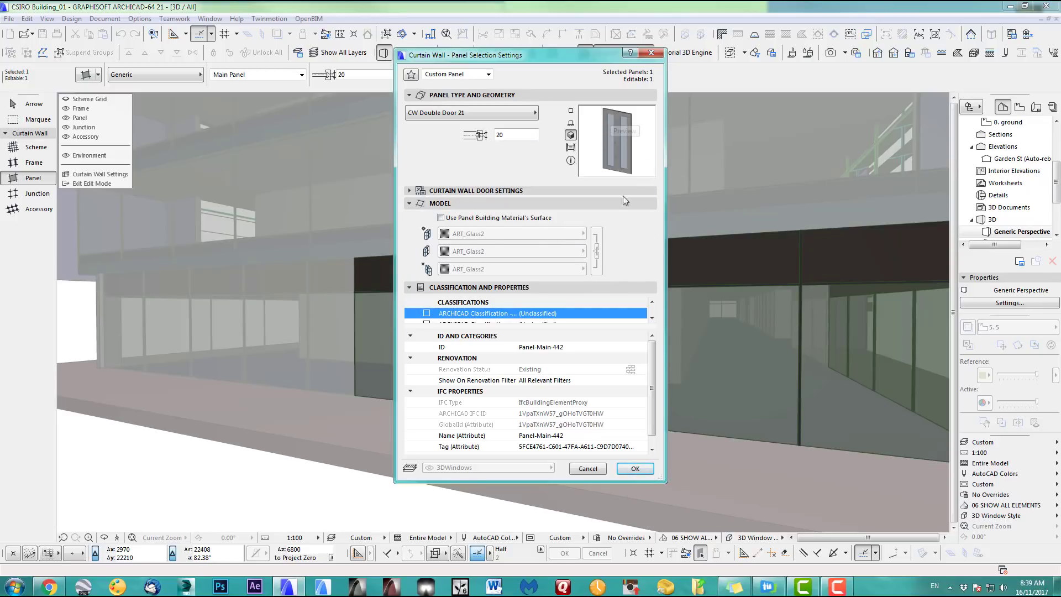
left_click(409, 191)
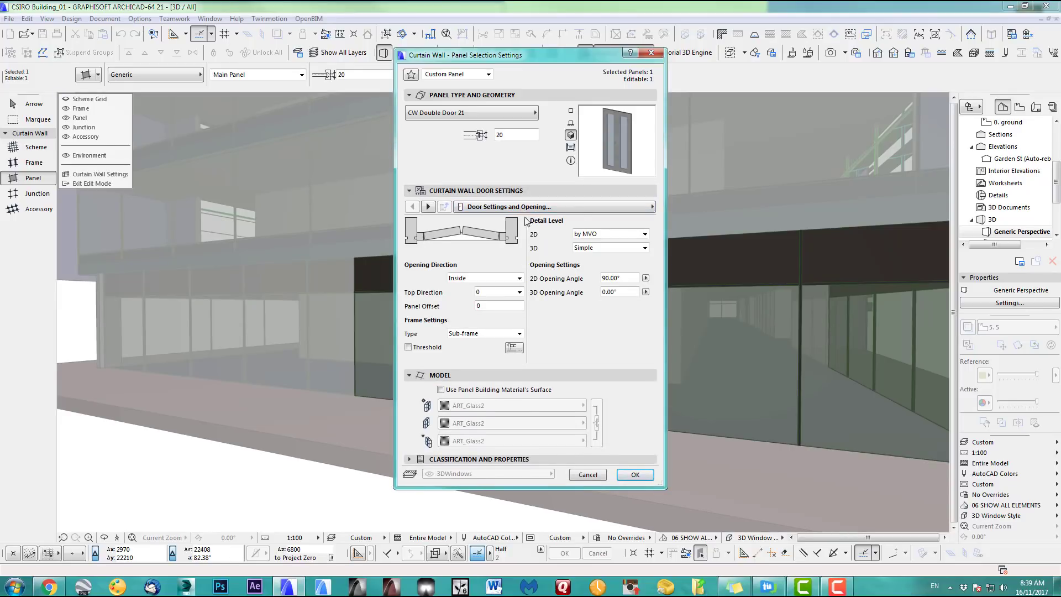
left_click(428, 208)
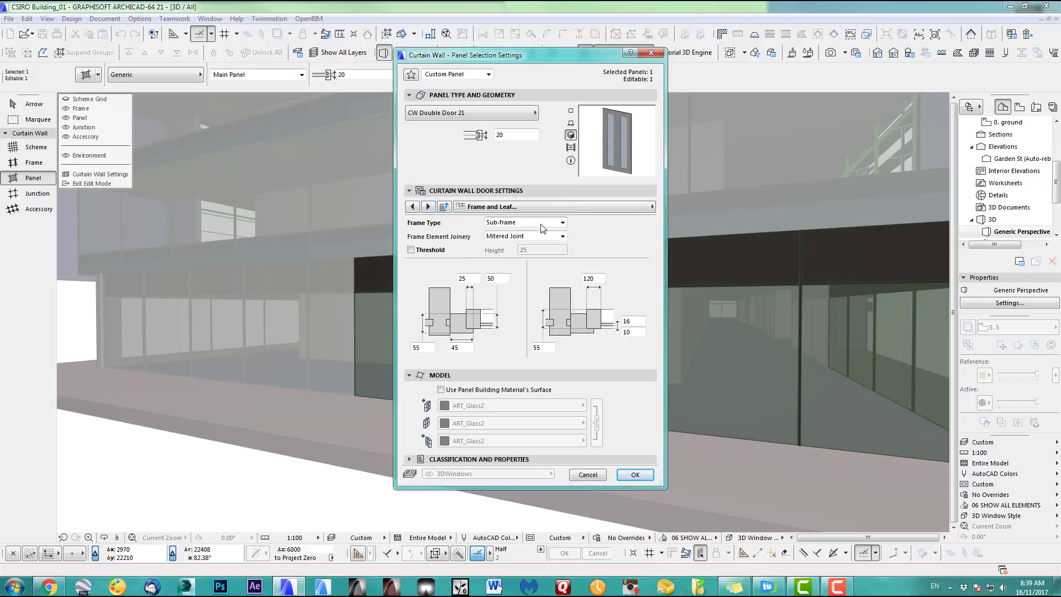
left_click(429, 206)
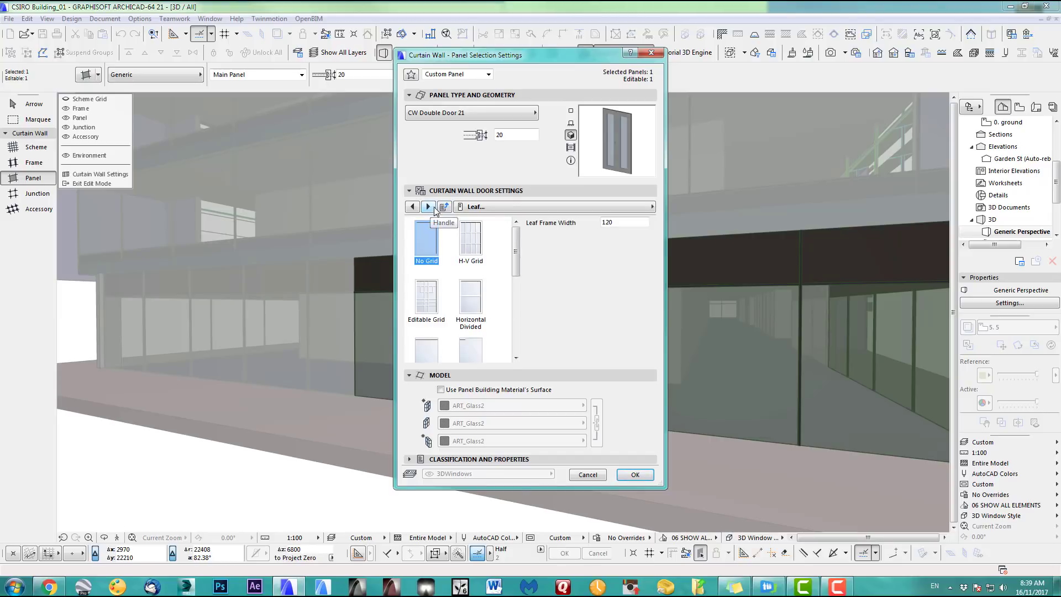
left_click(471, 243)
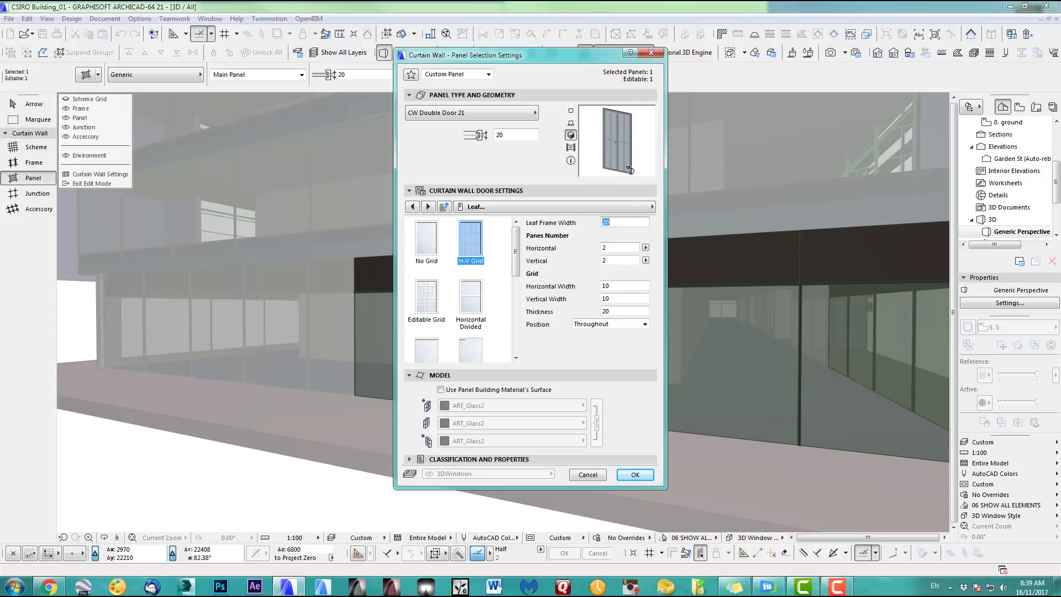
left_click(511, 209)
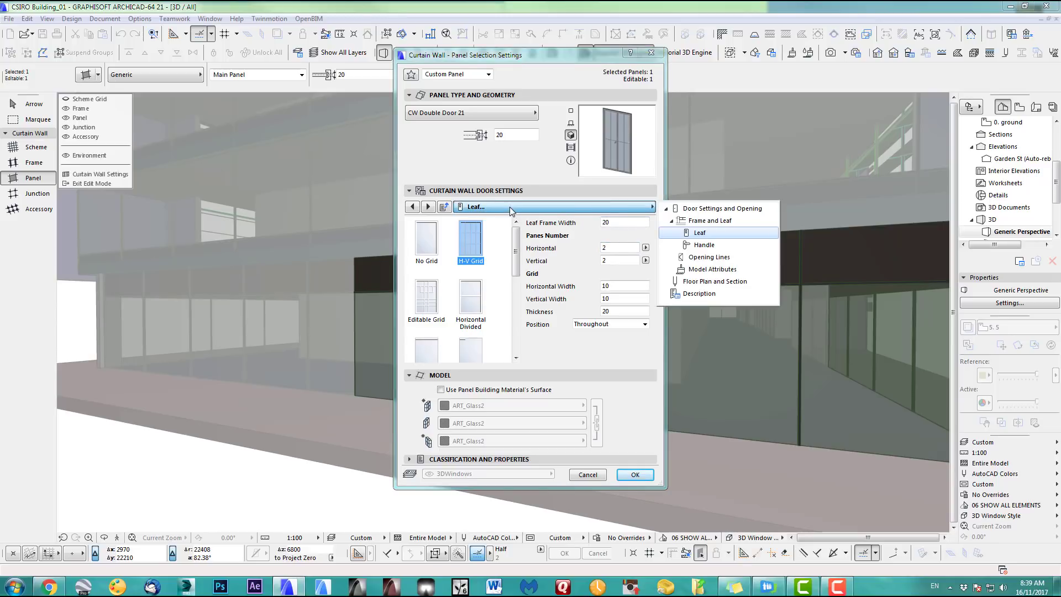
left_click(704, 245)
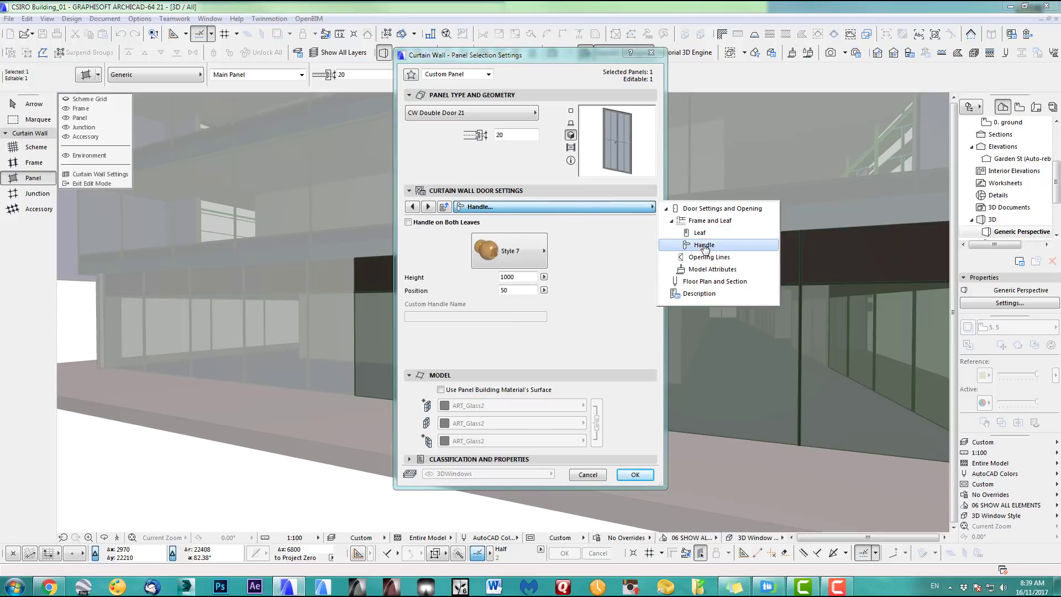
left_click(532, 259)
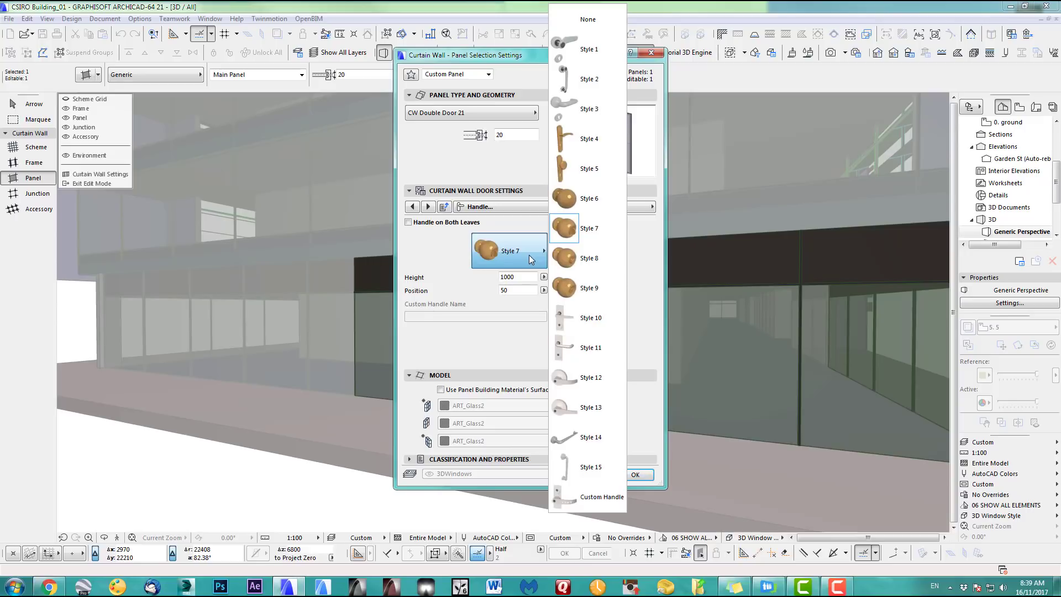
left_click(585, 468)
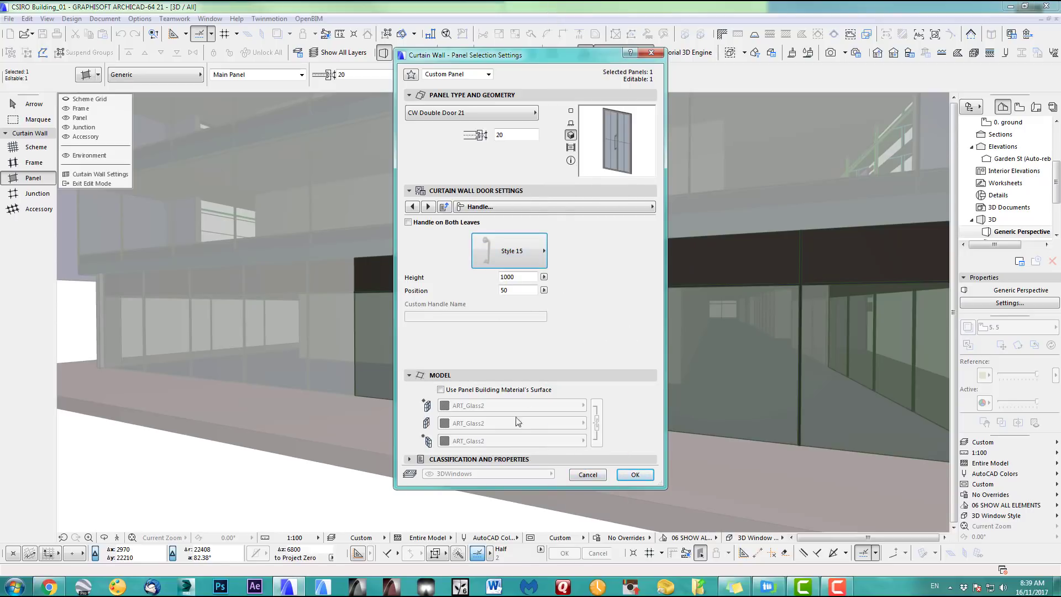
left_click(635, 475)
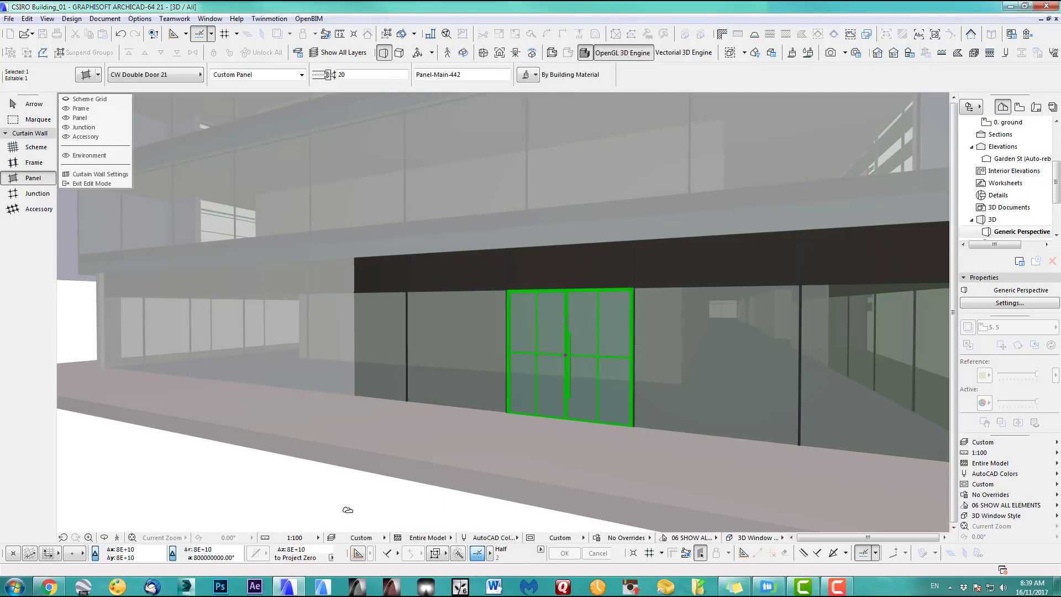
Exit curtain wall editing and orbit out to view the new entrance door at the building corner
middle_click_drag(599, 365, 450, 359, "shift")
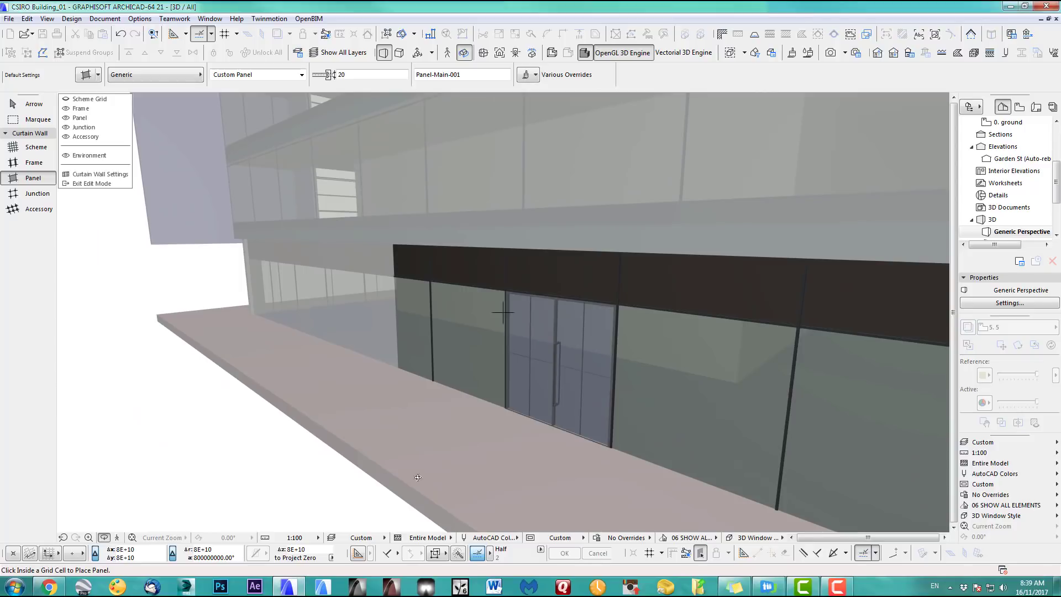
middle_click_drag(418, 478, 403, 331, "shift")
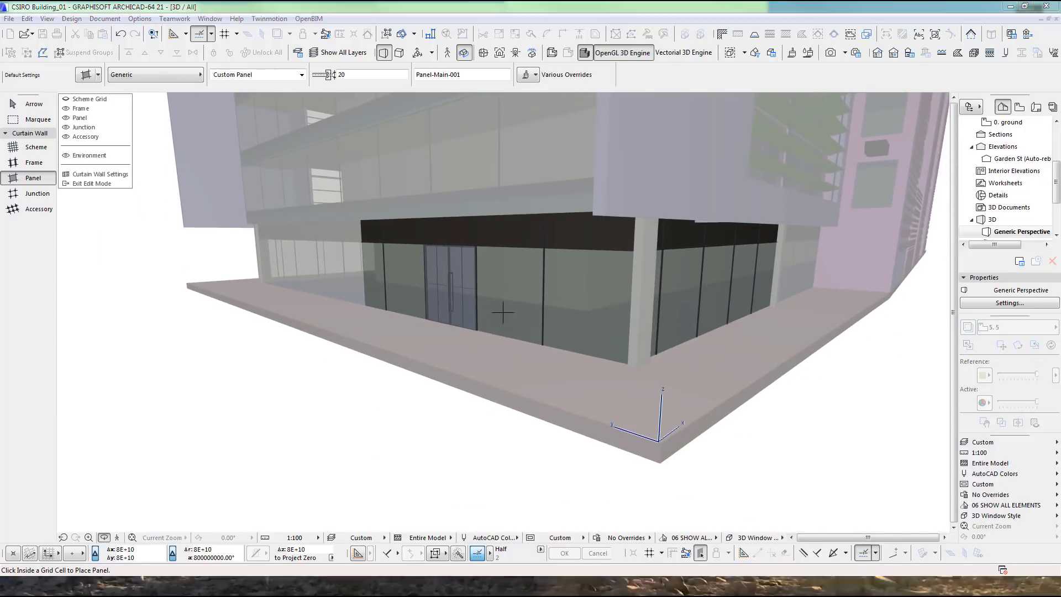
left_click(88, 184)
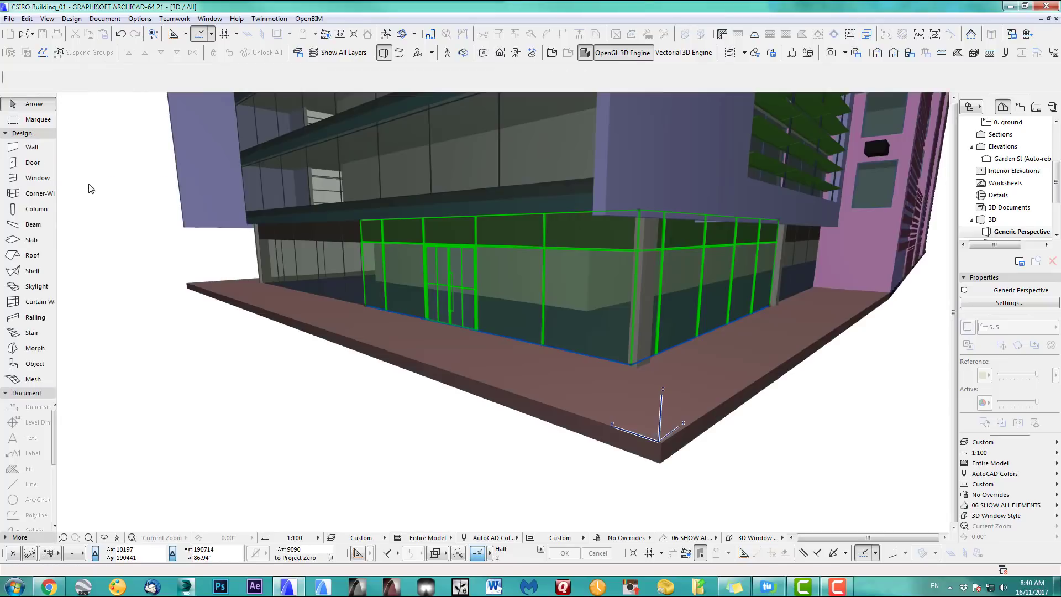
left_click(173, 247)
middle_click_drag(457, 304, 246, 273, "shift")
left_click_drag(246, 273, 491, 400)
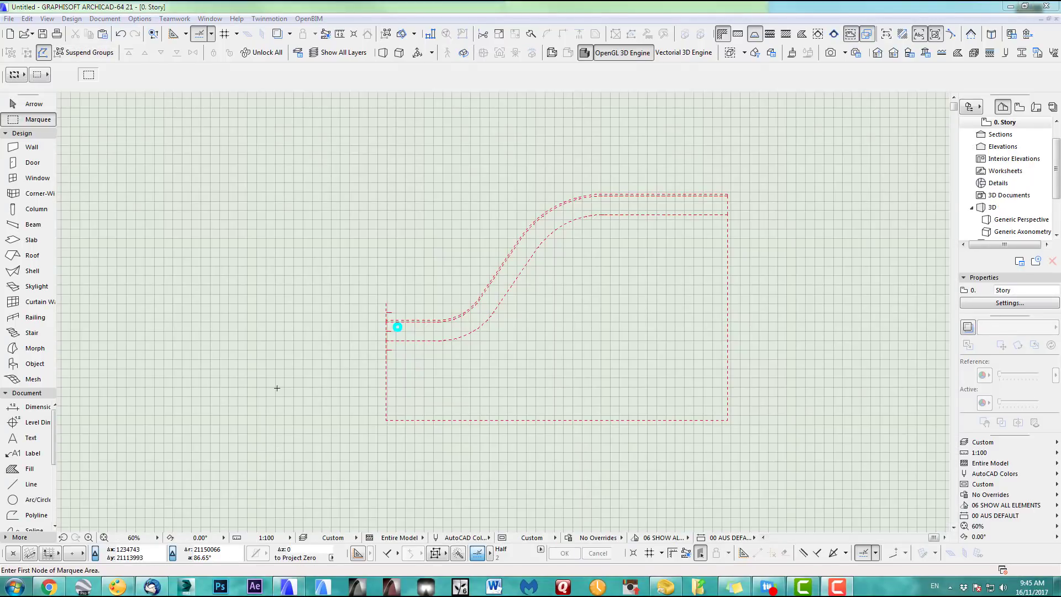
left_click(425, 374)
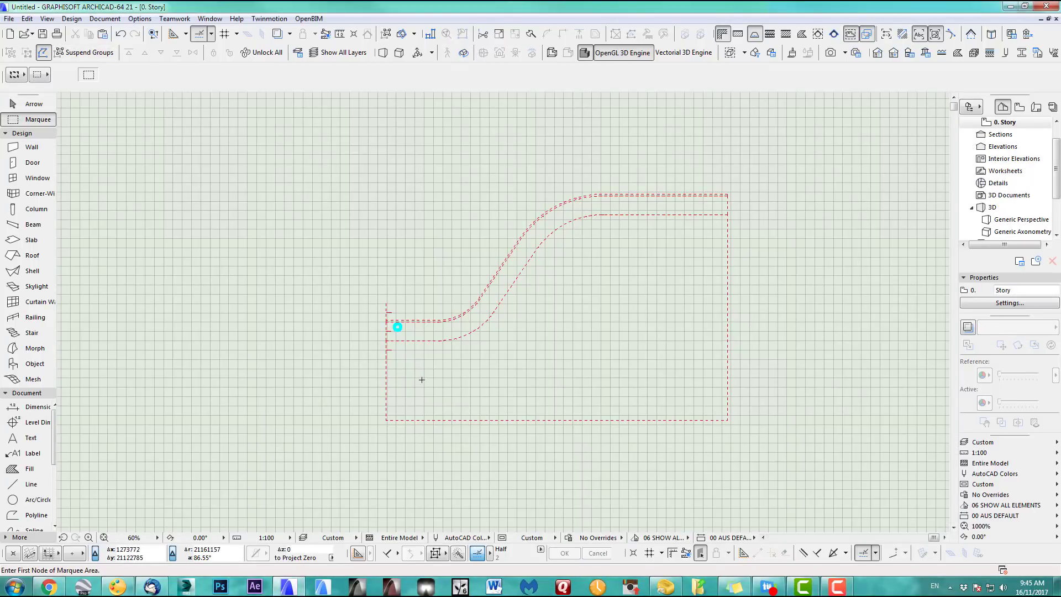
scroll(426, 379, "up", 4)
scroll(451, 386, "down", 2)
middle_click_drag(453, 386, 381, 413)
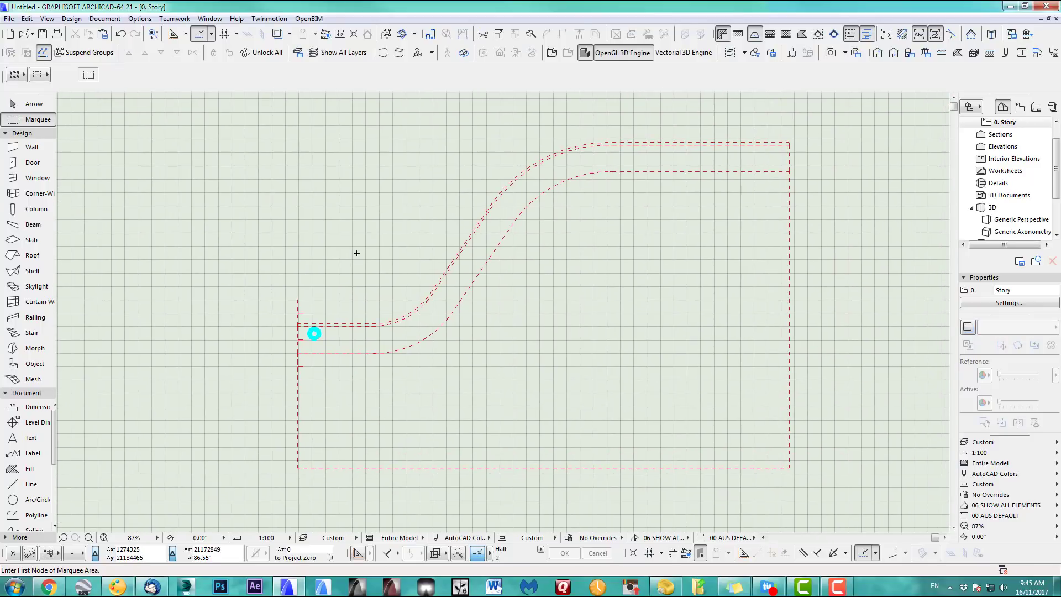
key("F3")
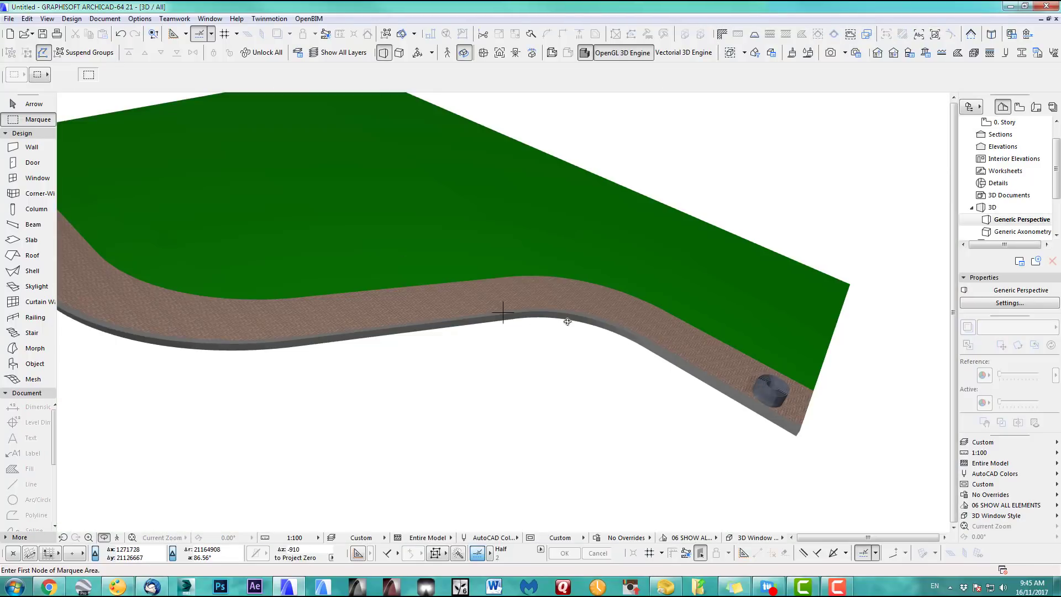
middle_click_drag(735, 376, 558, 318)
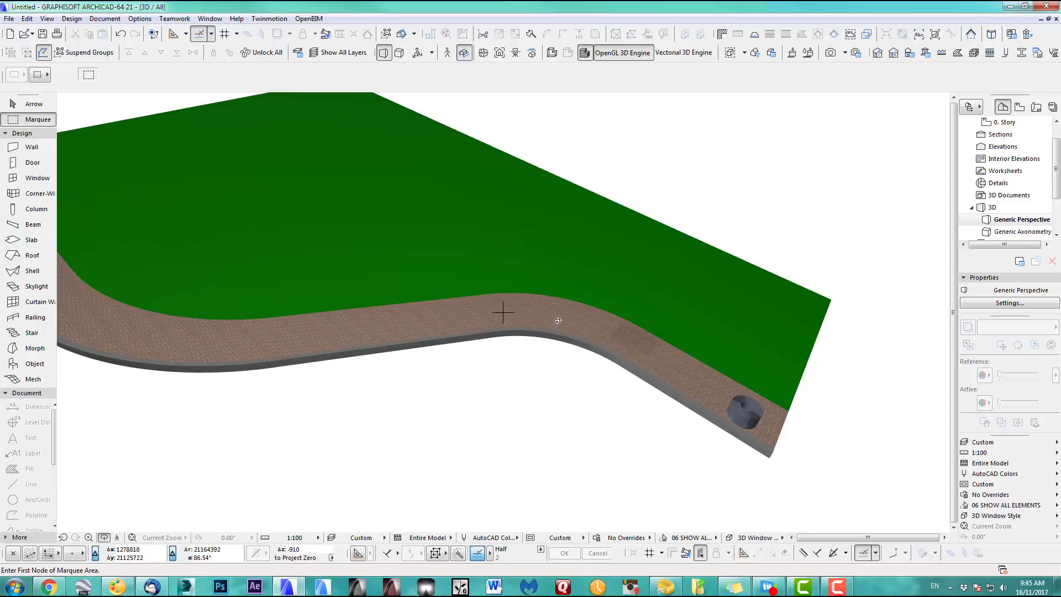
middle_click_drag(678, 360, 551, 329, "shift")
scroll(645, 338, "up", 5)
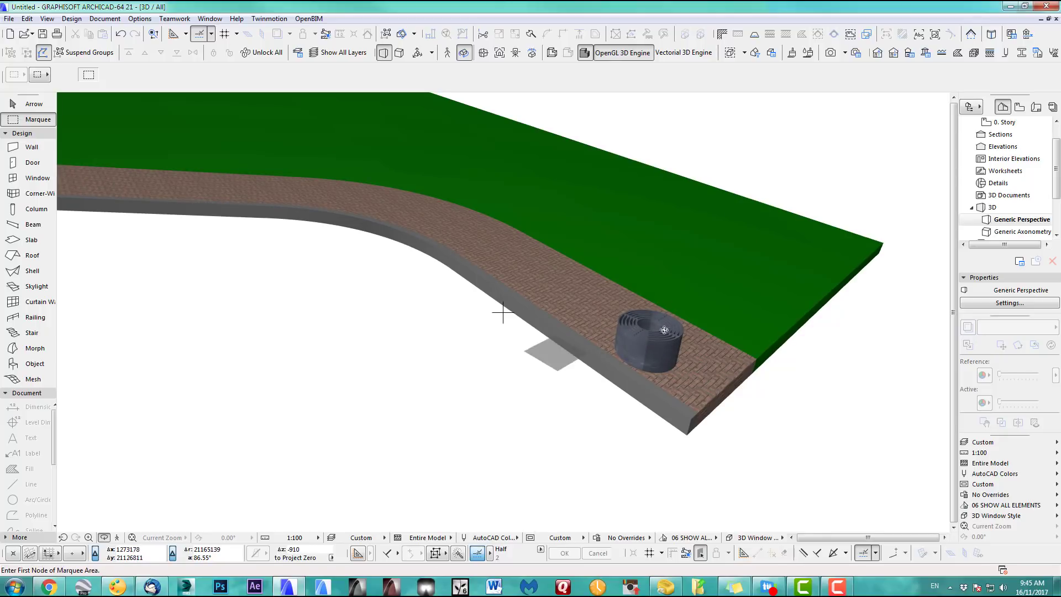
key("F2")
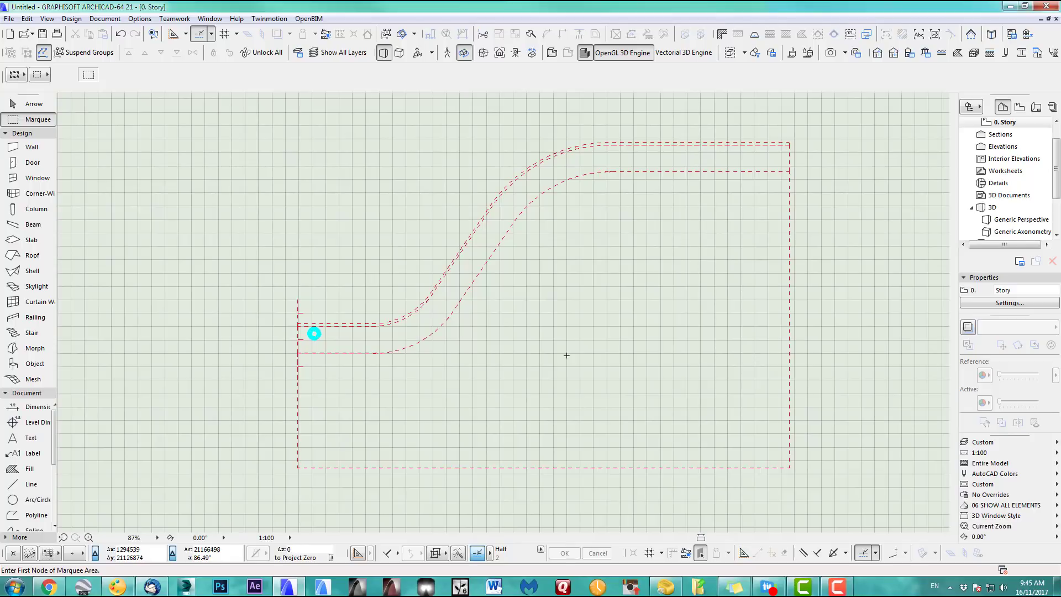
Select the tree protection ring and review its settings
scroll(408, 340, "up", 3)
scroll(408, 340, "up", 1)
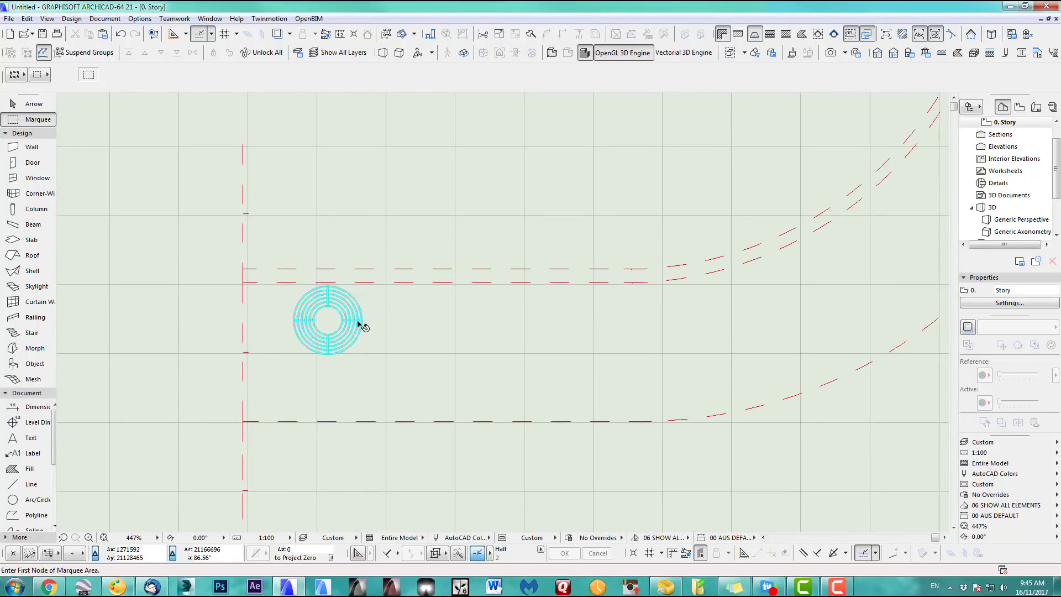
left_click(359, 323)
left_click(89, 75)
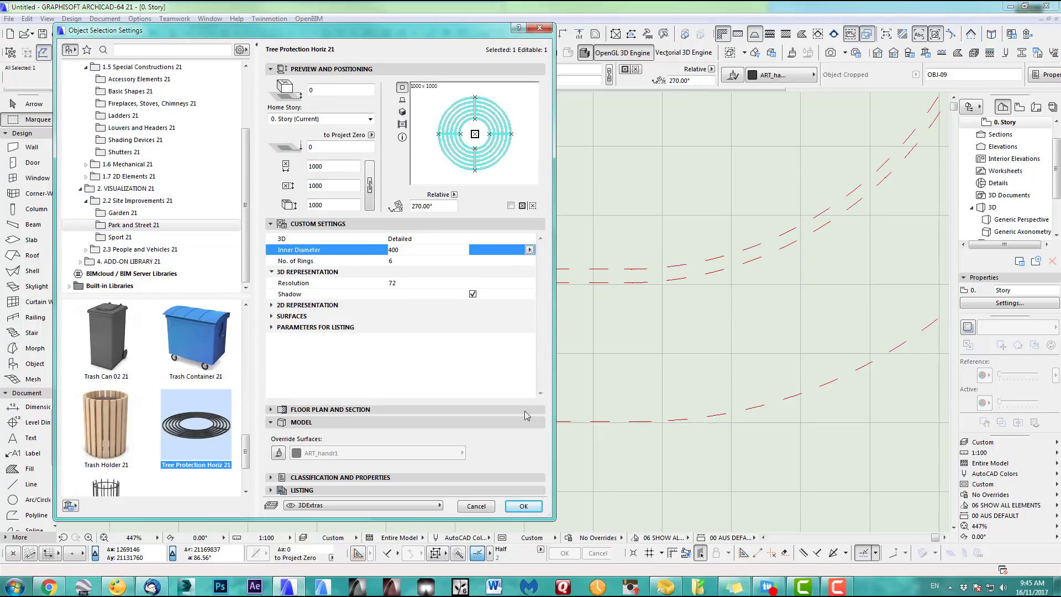
left_click(523, 507)
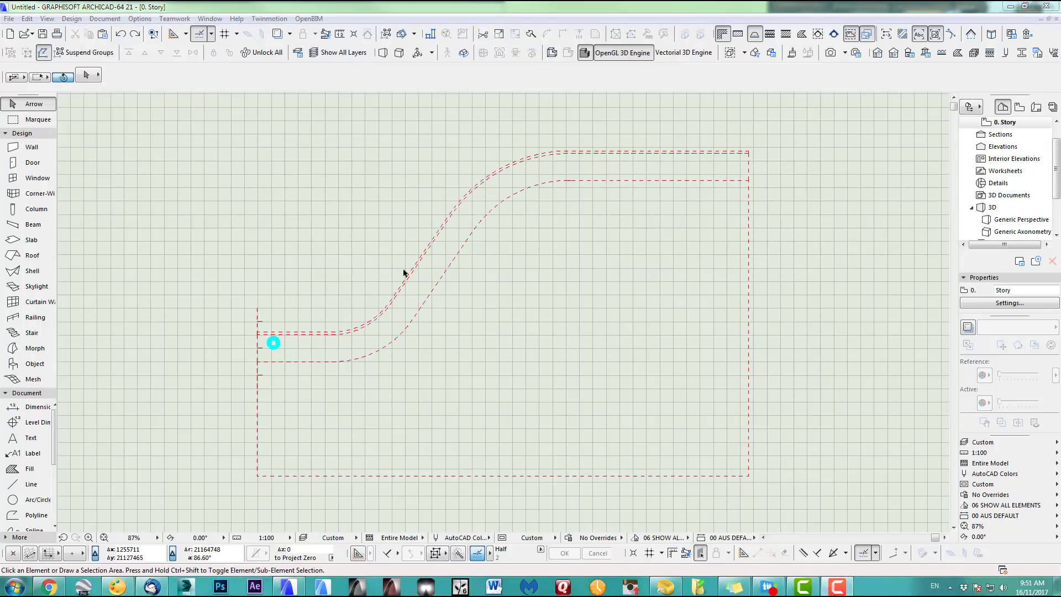
Multiply the start ring with Drag + Spread at 5000 spacing along the picked path edge
left_click(273, 343)
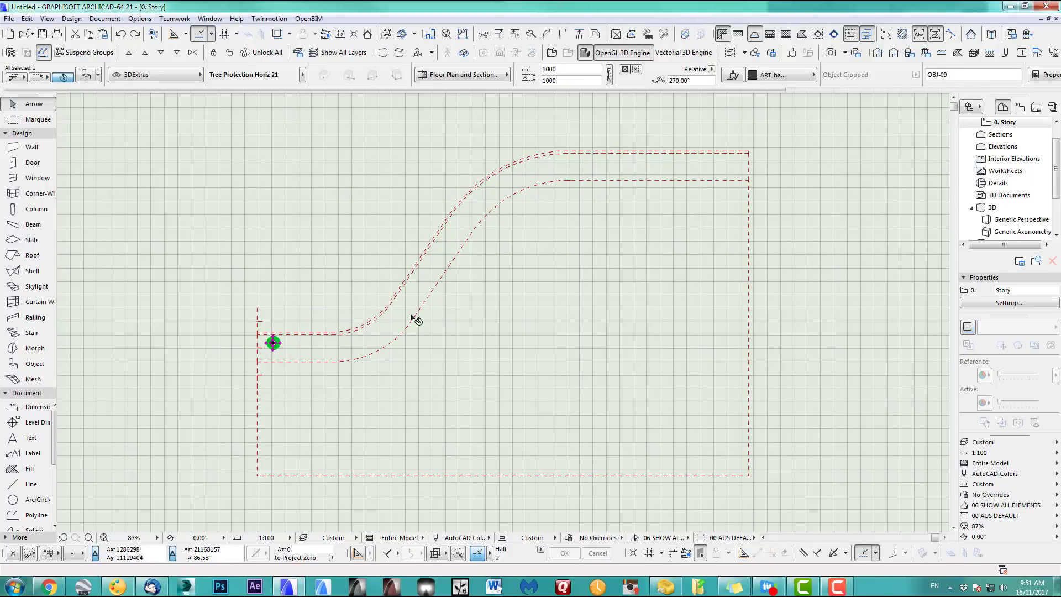
key("ctrl+u")
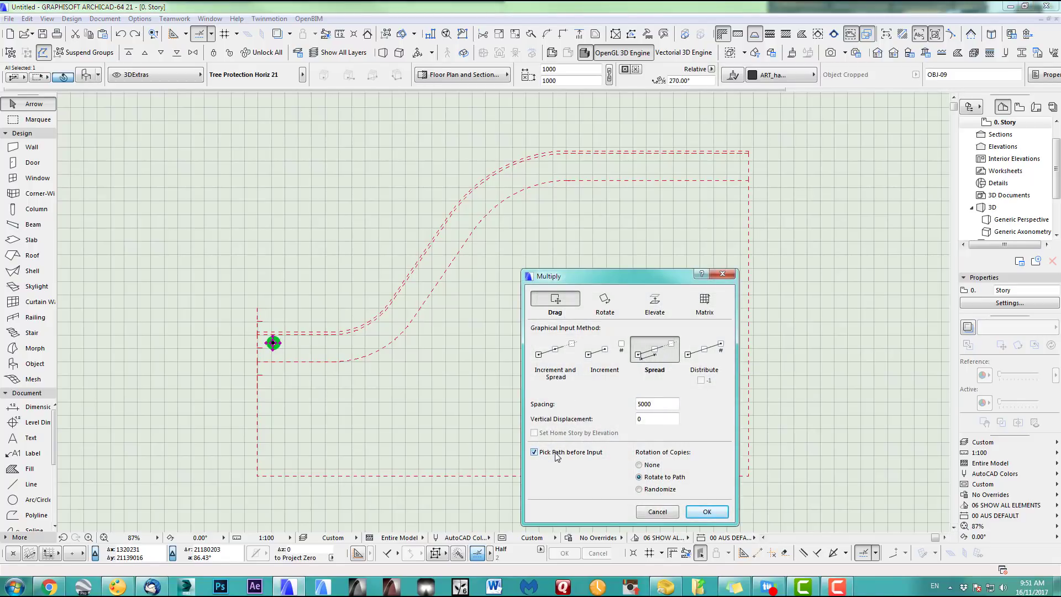
left_click(707, 513)
scroll(235, 386, "up", 10)
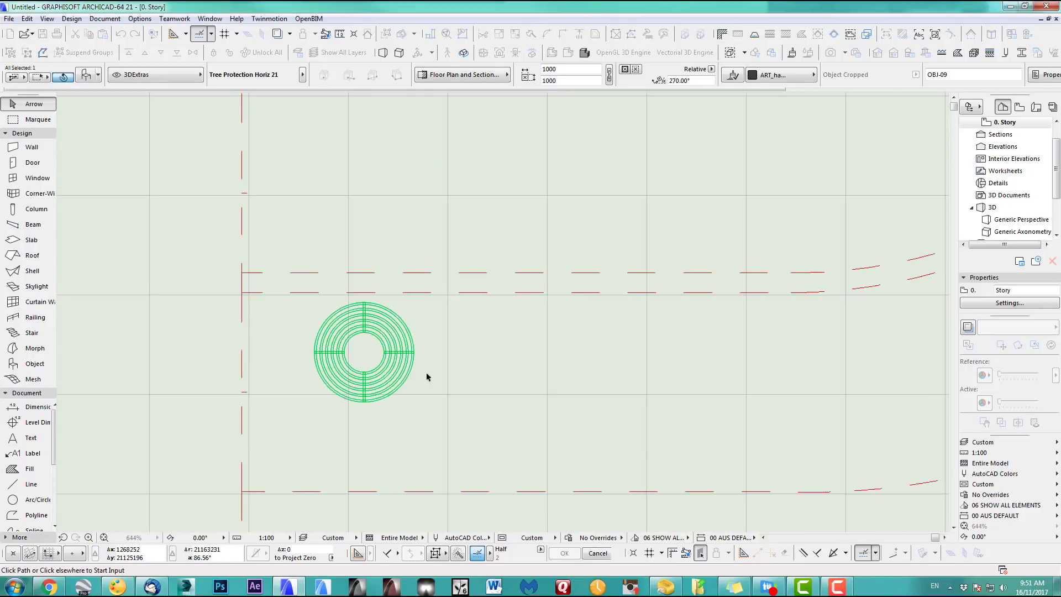
left_click(364, 293)
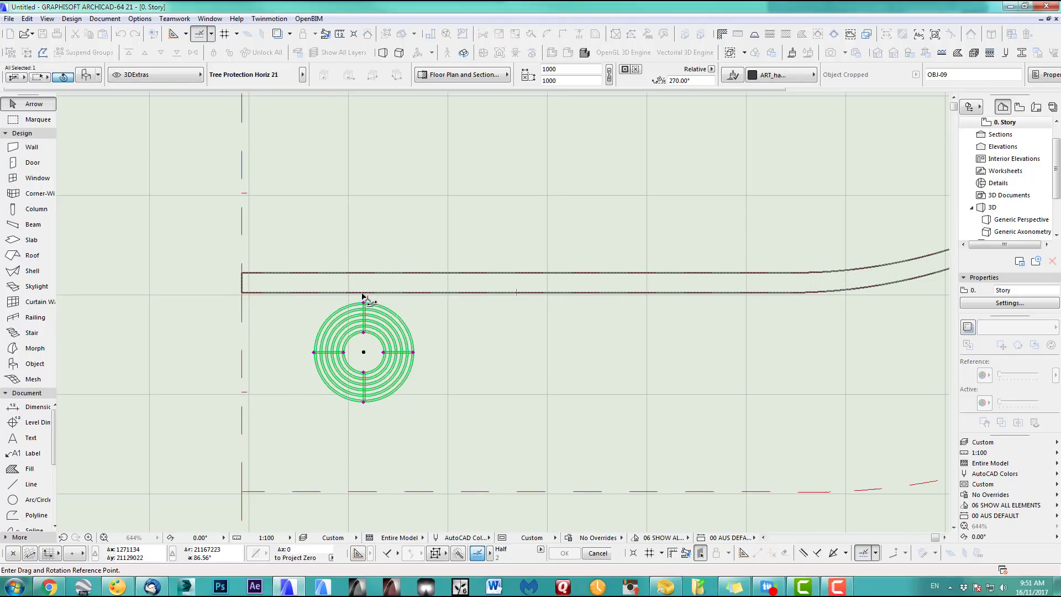
left_click(363, 299)
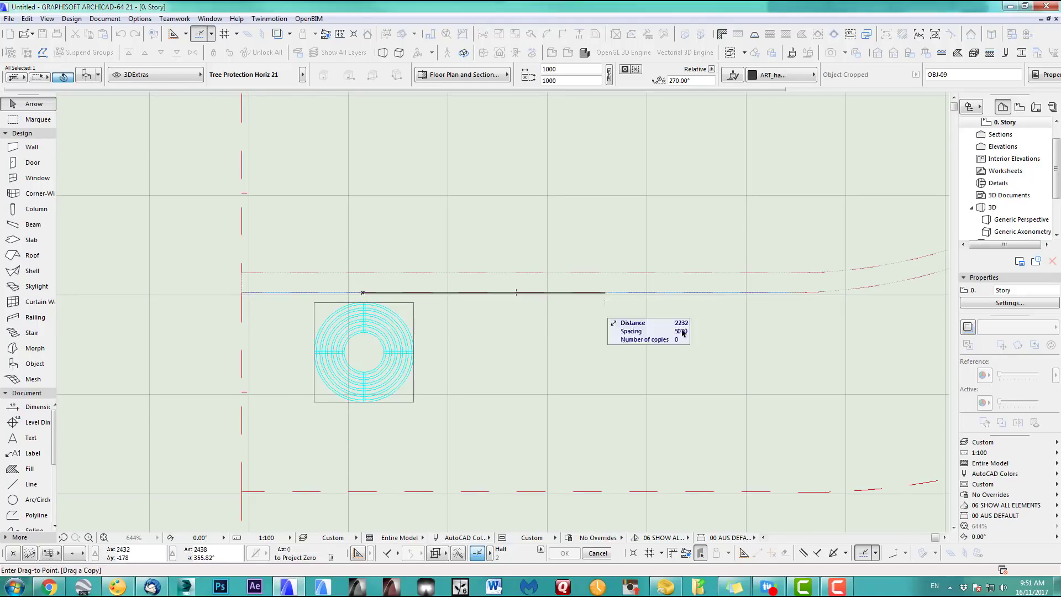
Spread the ring copies out to the end of the curved path and place them
scroll(765, 321, "down", 5)
middle_click_drag(765, 321, 255, 395)
middle_click_drag(513, 208, 243, 388)
middle_click_drag(818, 168, 458, 221)
left_click(695, 224)
scroll(396, 257, "down", 2)
middle_click_drag(396, 257, 660, 204)
scroll(514, 146, "up", 6)
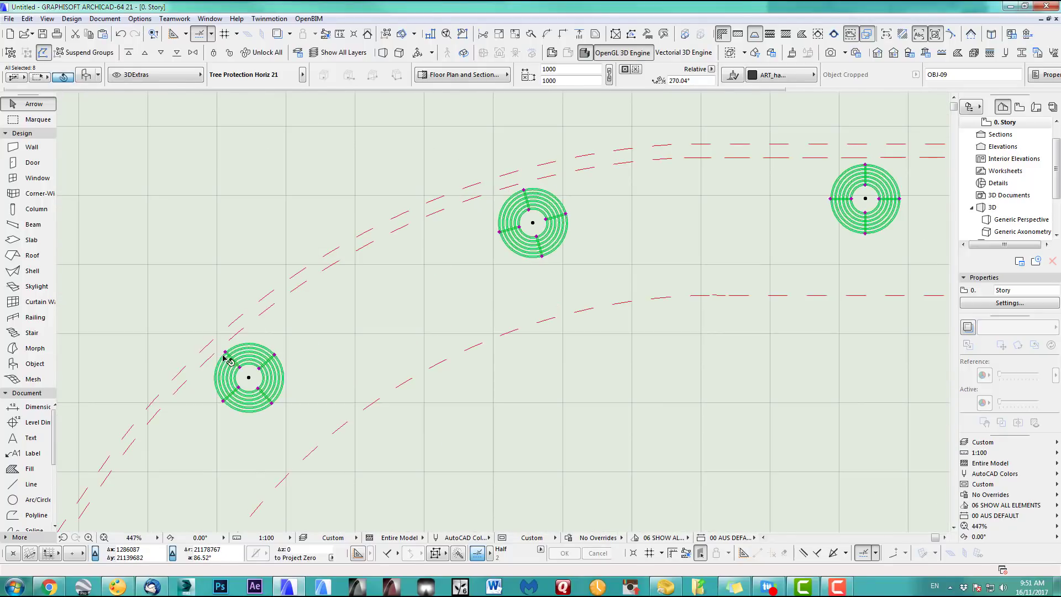
scroll(579, 224, "down", 10)
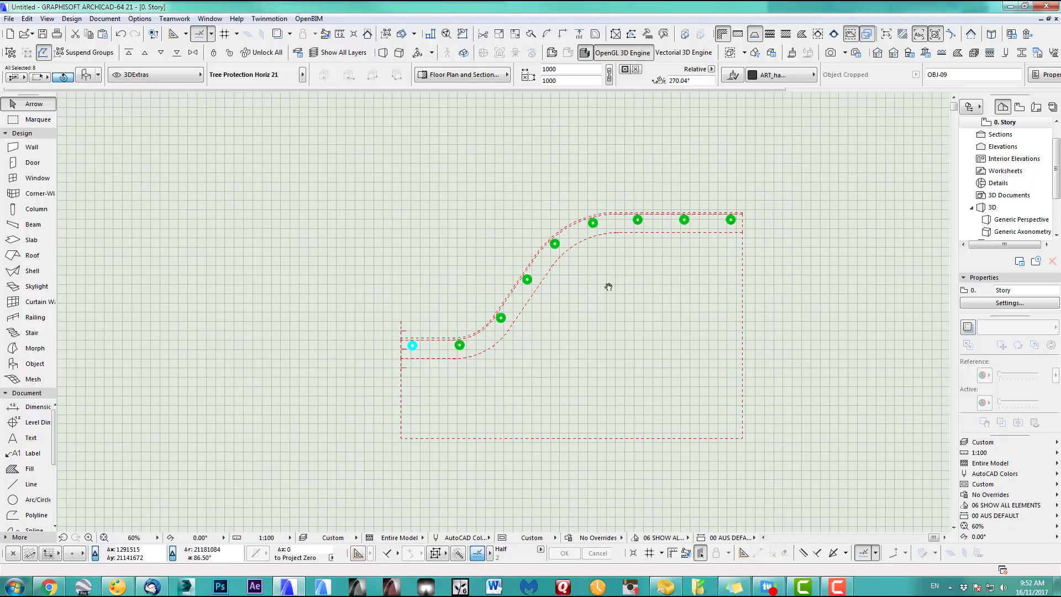
View the model in 3D from a low angle and select all nine tree rings with Ctrl+A
left_click(457, 207)
key("F3")
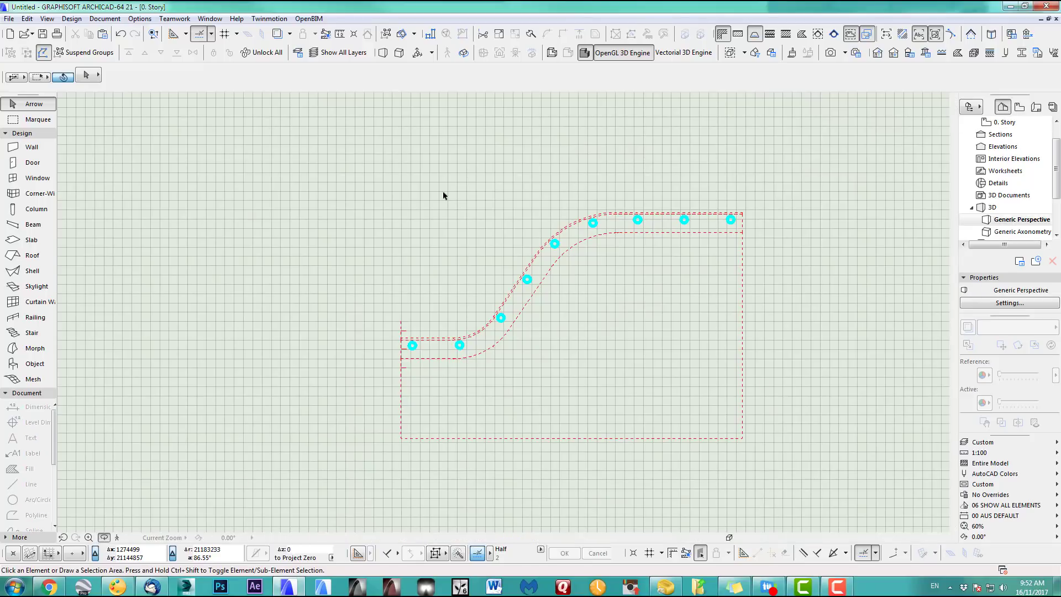
middle_click_drag(791, 396, 731, 339, "shift")
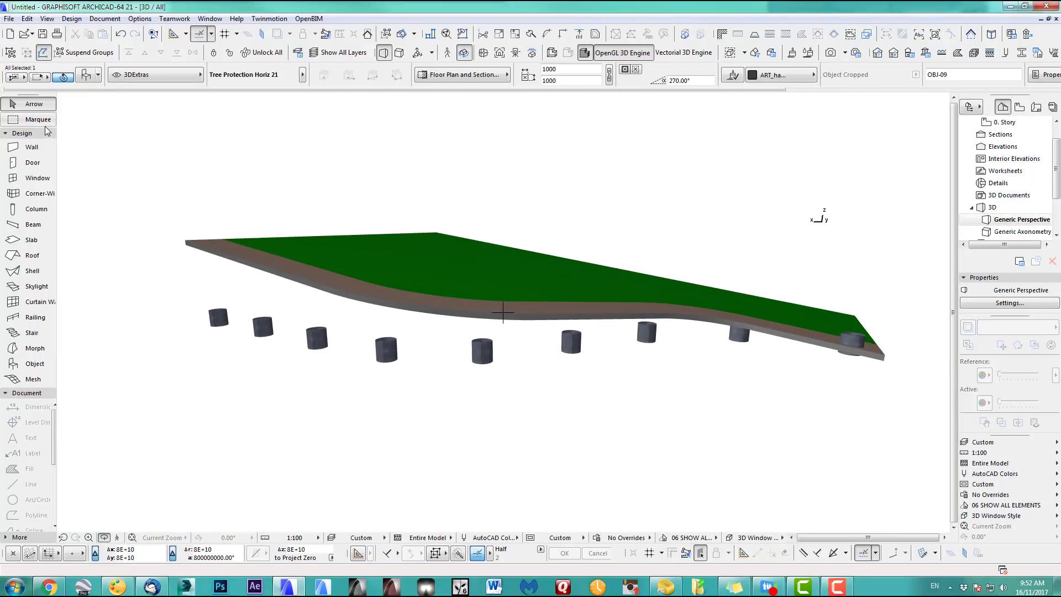
left_click(33, 107)
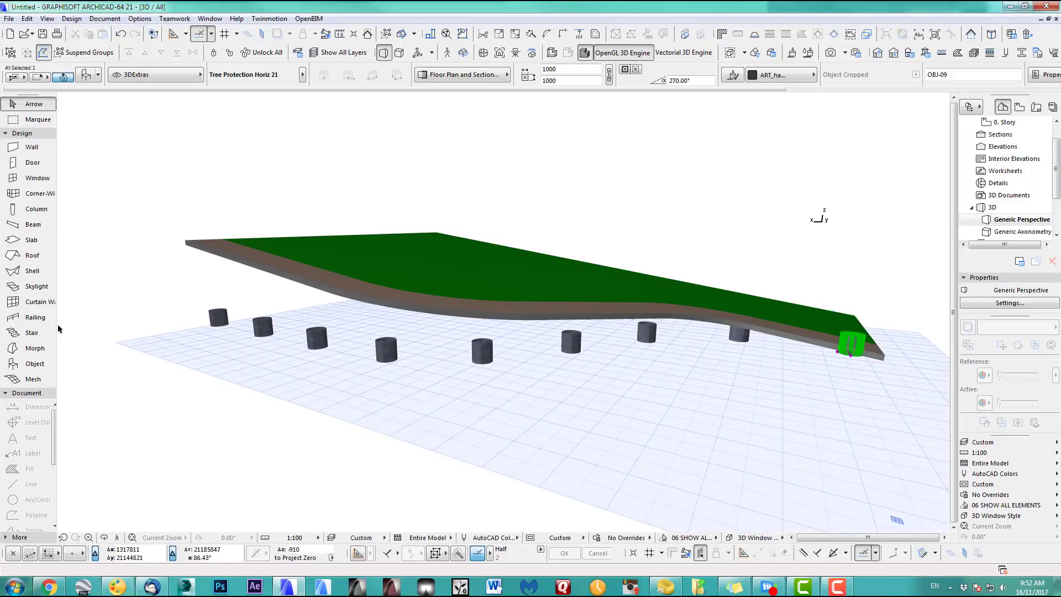
left_click(22, 363)
key("ctrl+a")
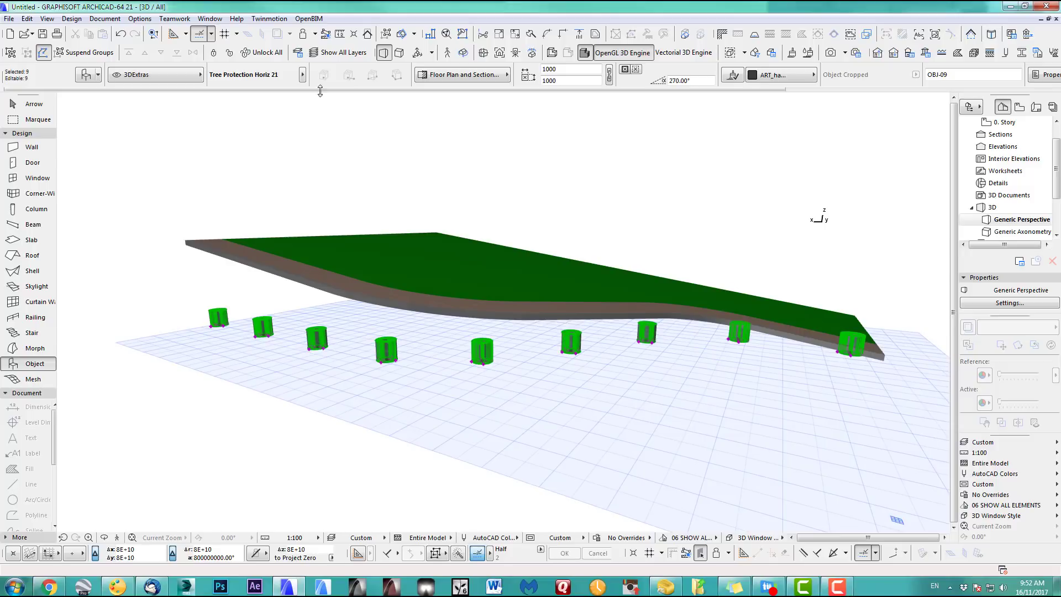
Set all nine selected rings to a height of 5000
left_click(86, 75)
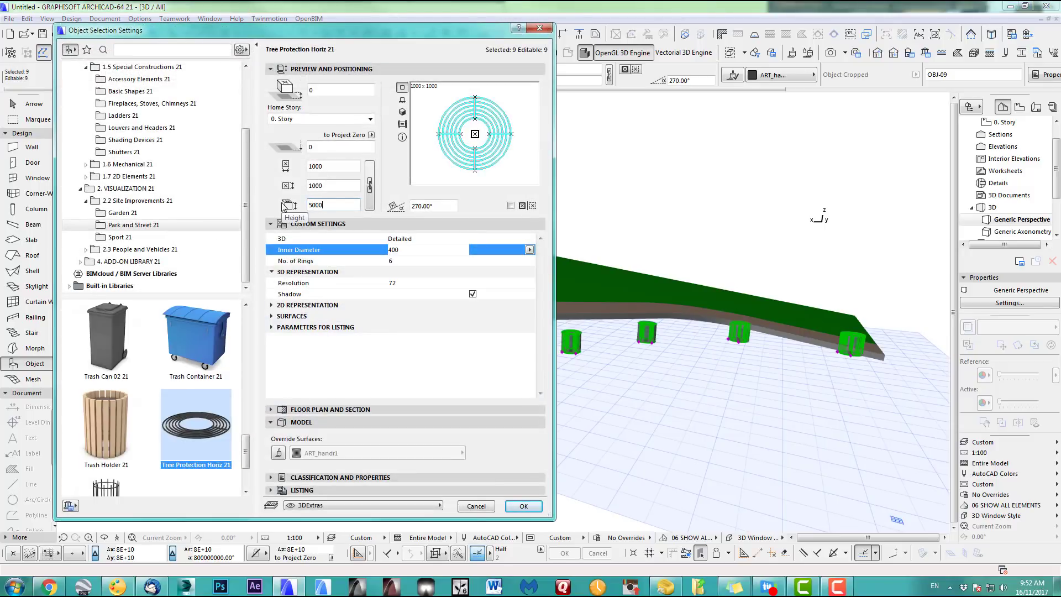
left_click(524, 506)
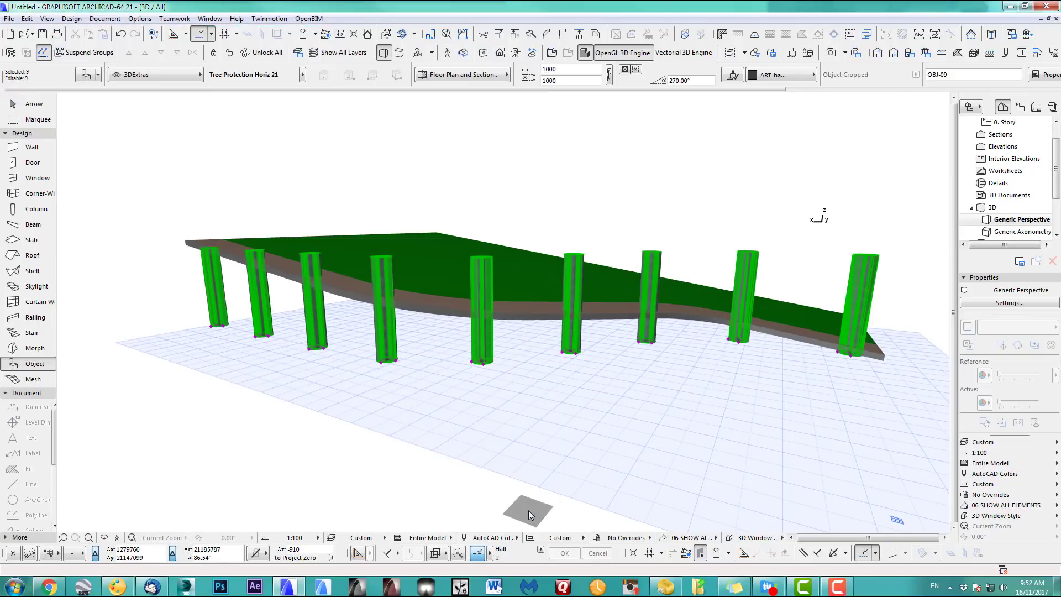
scroll(343, 373, "up", 5)
middle_click_drag(343, 373, 459, 468)
scroll(421, 403, "up", 2)
middle_click_drag(418, 402, 400, 327)
Raise the first column's height to 6000, then reselect all nine columns
left_click(335, 254)
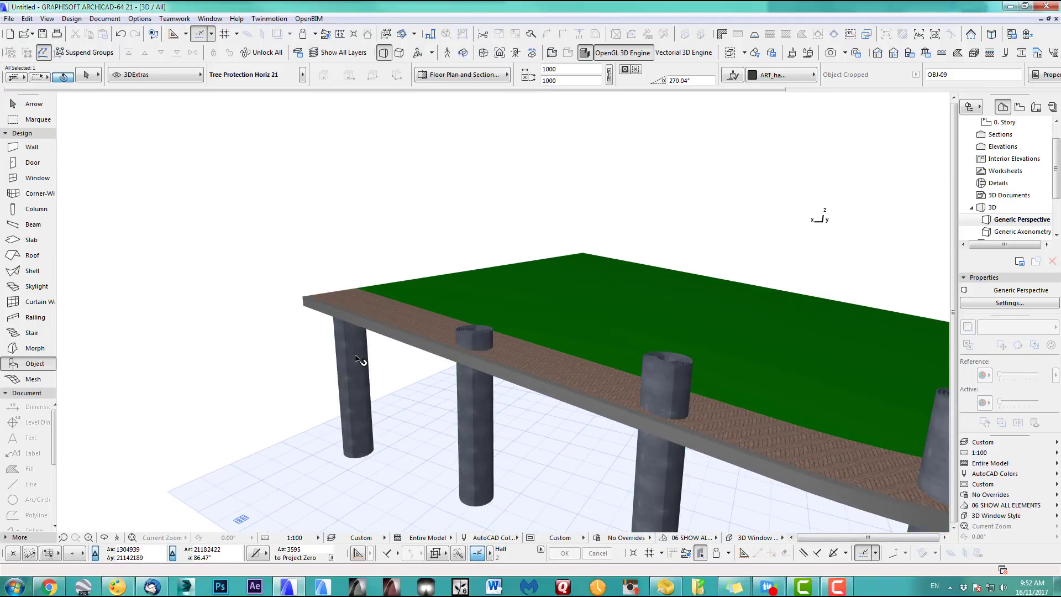
left_click(357, 356)
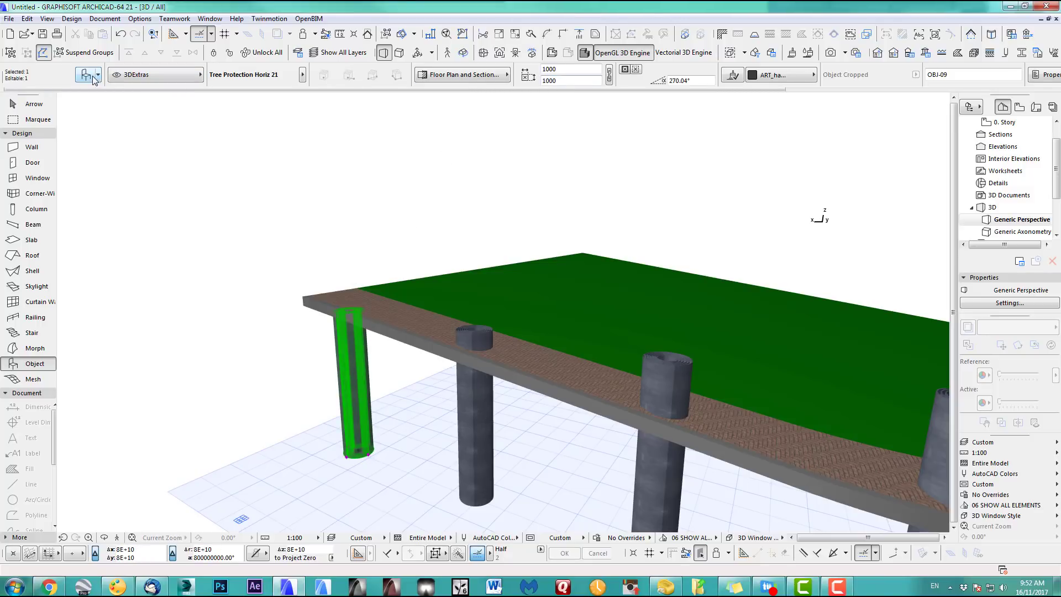
key("ctrl+t")
left_click(314, 207)
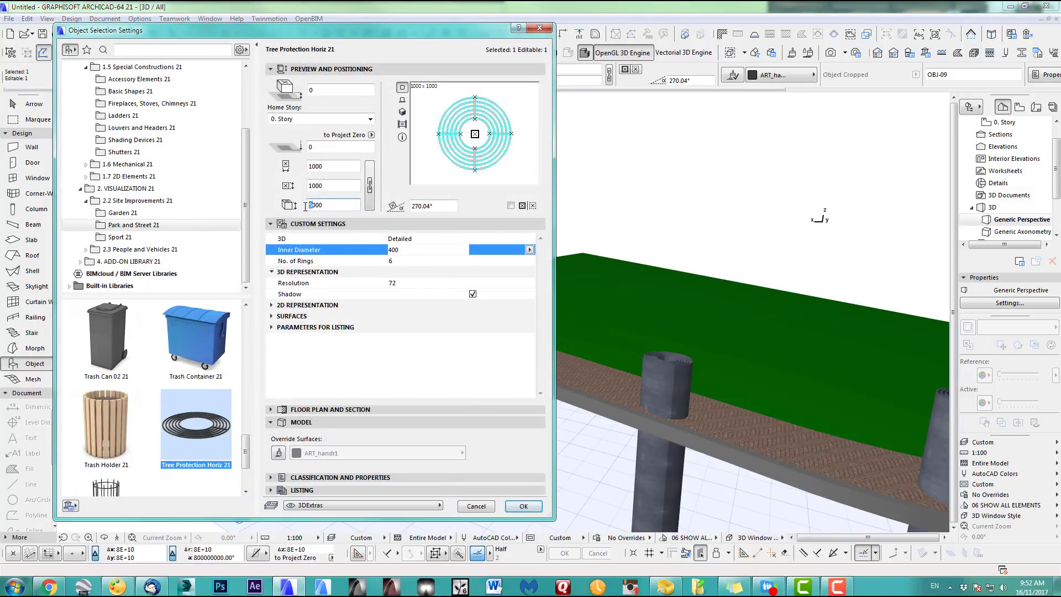
type("6")
key("Return")
key("Escape")
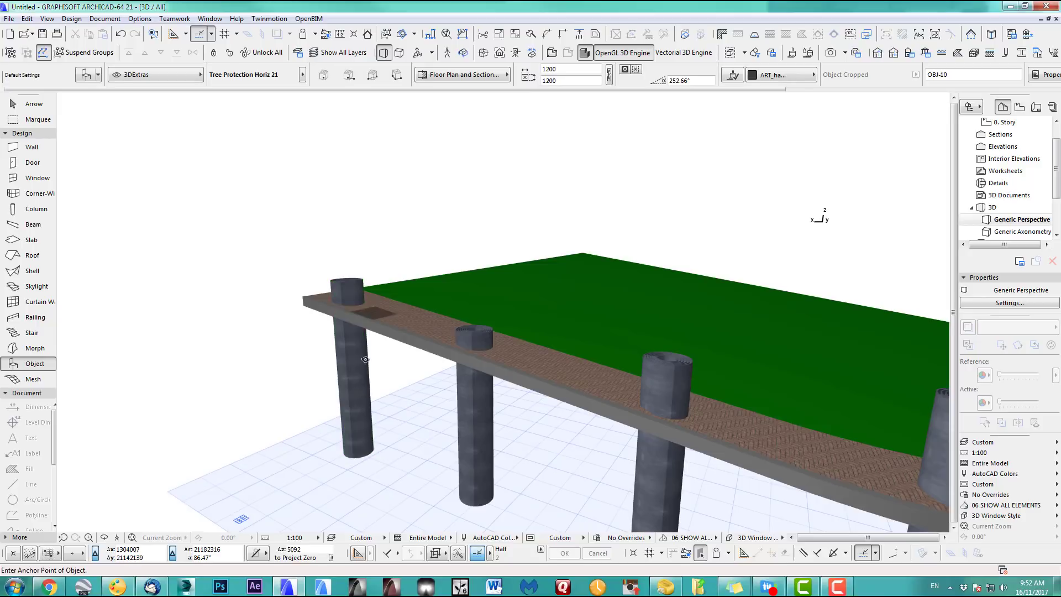
scroll(412, 352, "down", 5)
scroll(599, 384, "down", 2)
middle_click_drag(580, 385, 408, 308)
scroll(429, 341, "up", 1)
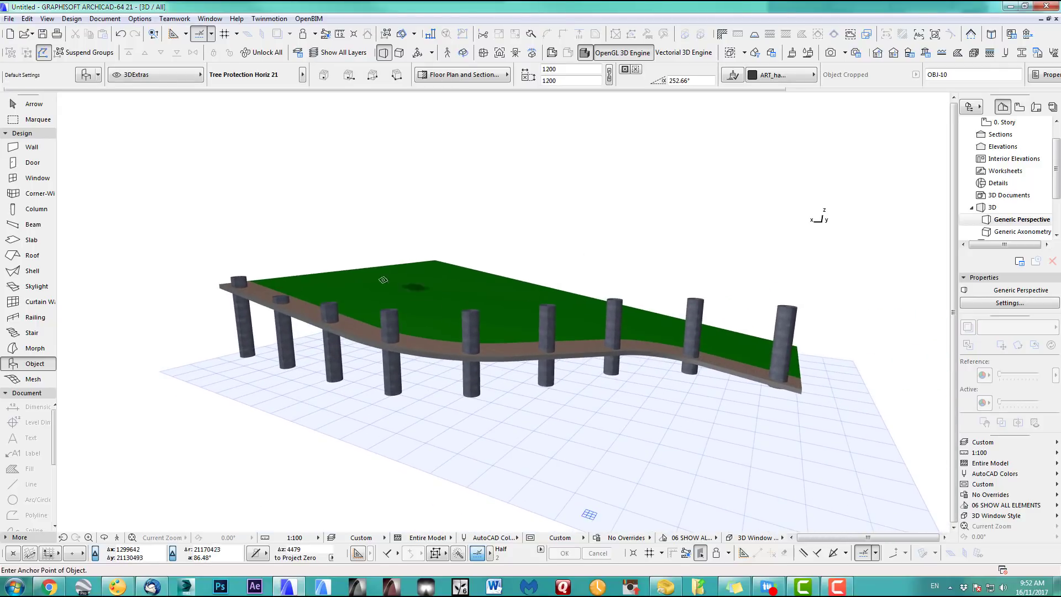
key("ctrl+a")
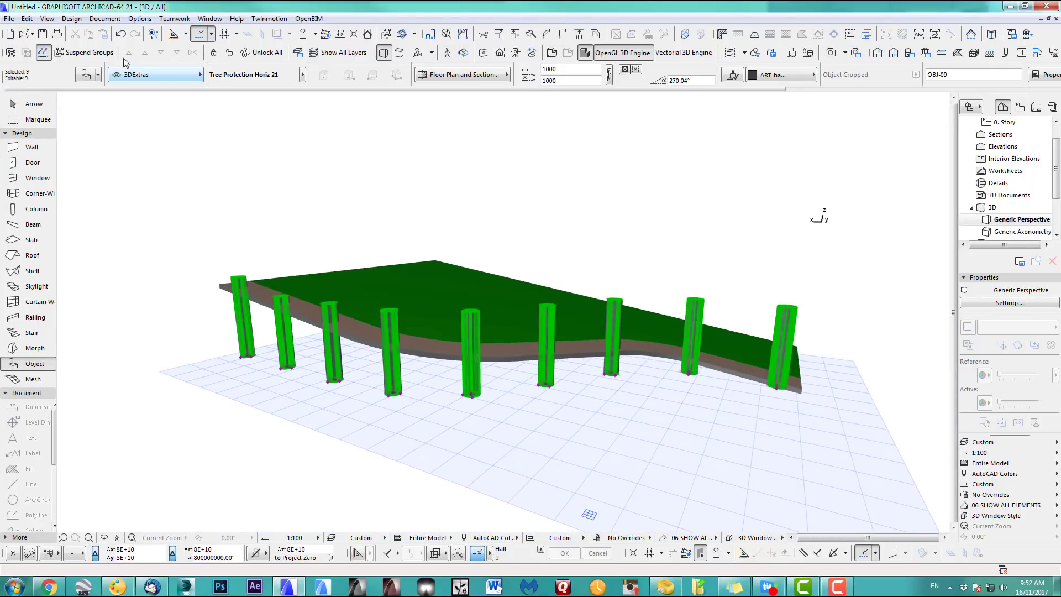
Intersect the nine column targets with the paved slab as operator in Solid Element Operations
left_click(71, 19)
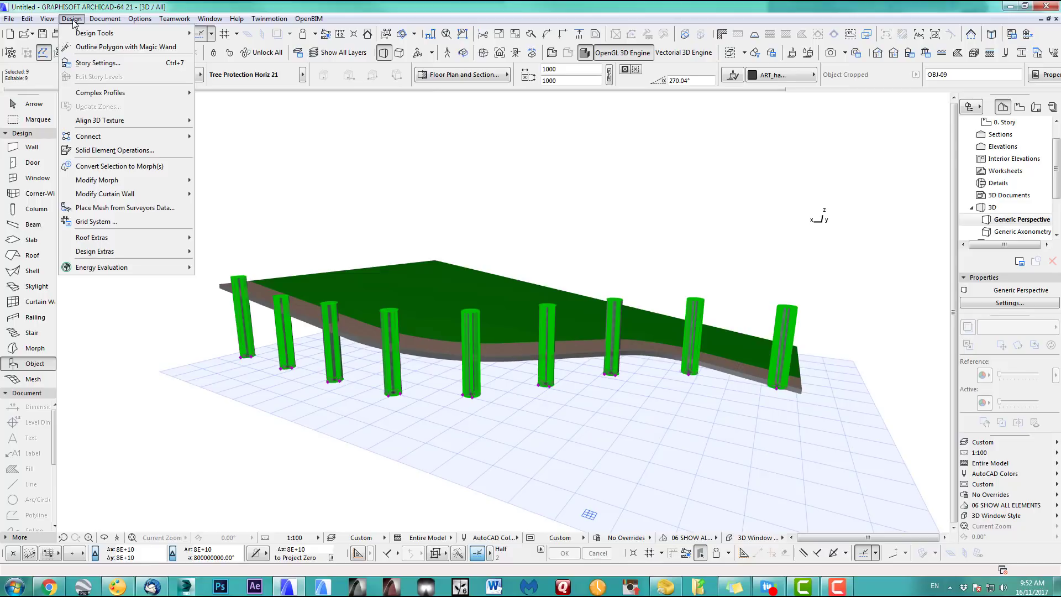
left_click(114, 149)
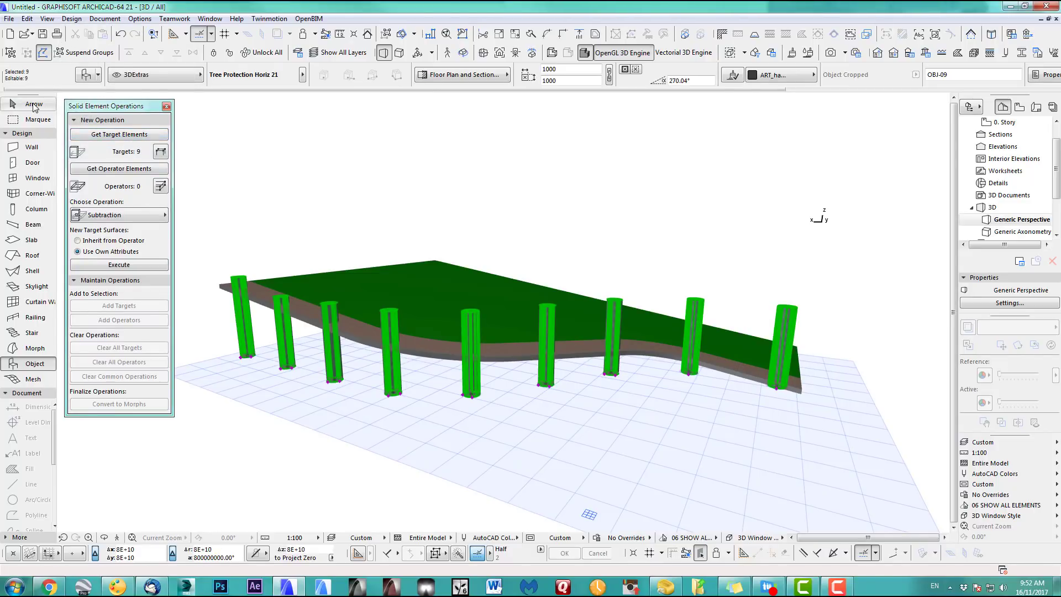
left_click(33, 105)
left_click(368, 334)
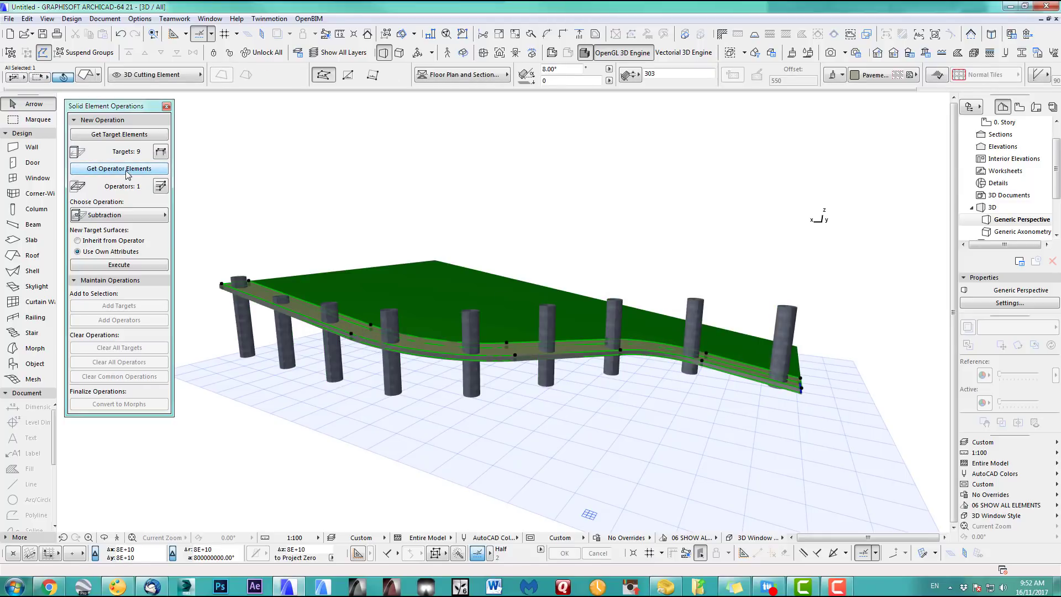
left_click(119, 215)
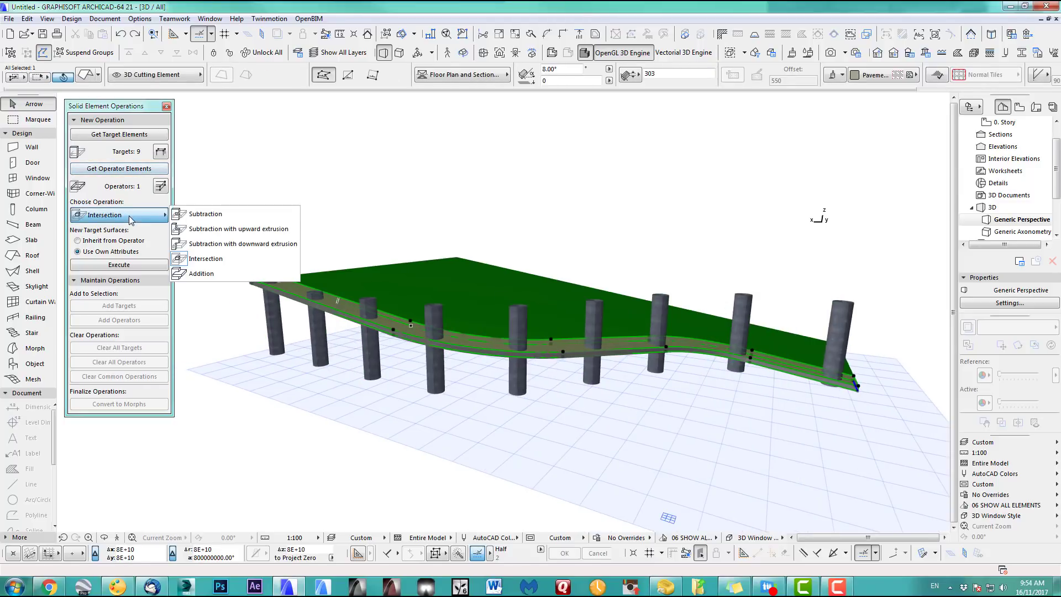
left_click(208, 260)
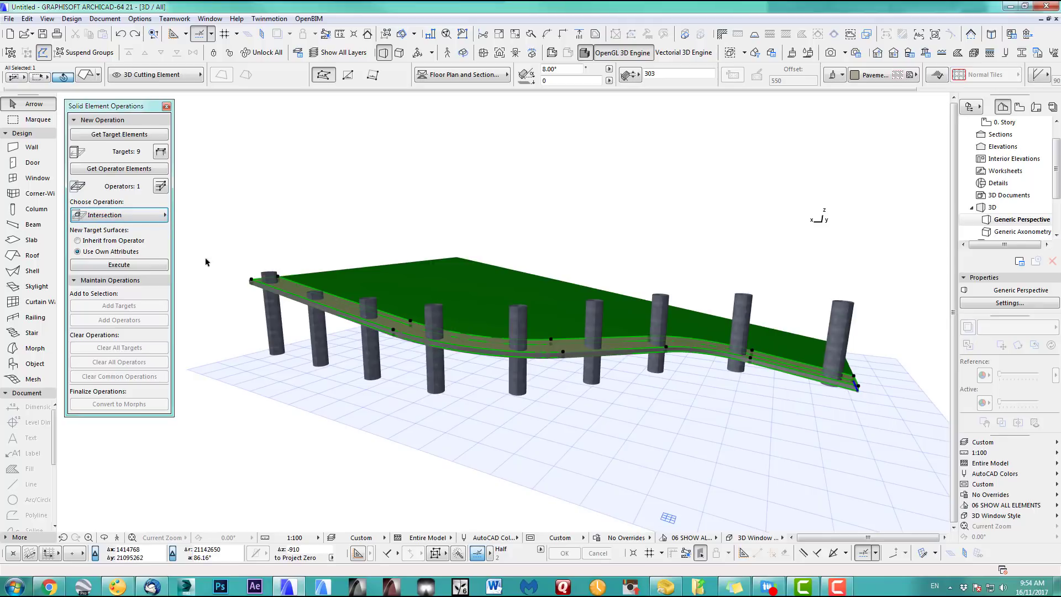
left_click(154, 268)
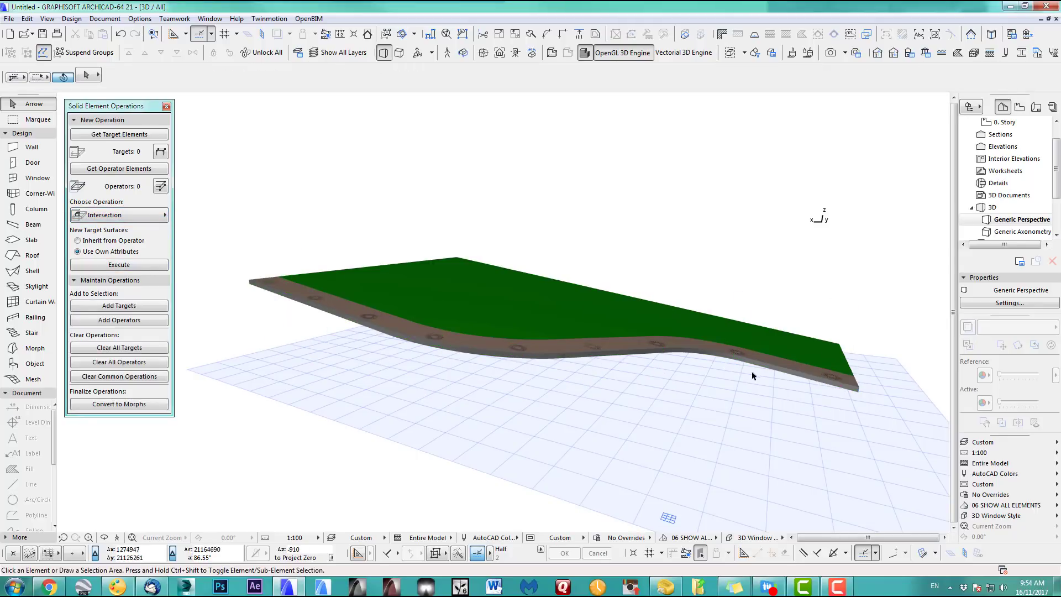
Zoom and orbit to inspect the trimmed rings in the paving, then return to the 0. Story plan
scroll(430, 424, "up", 8)
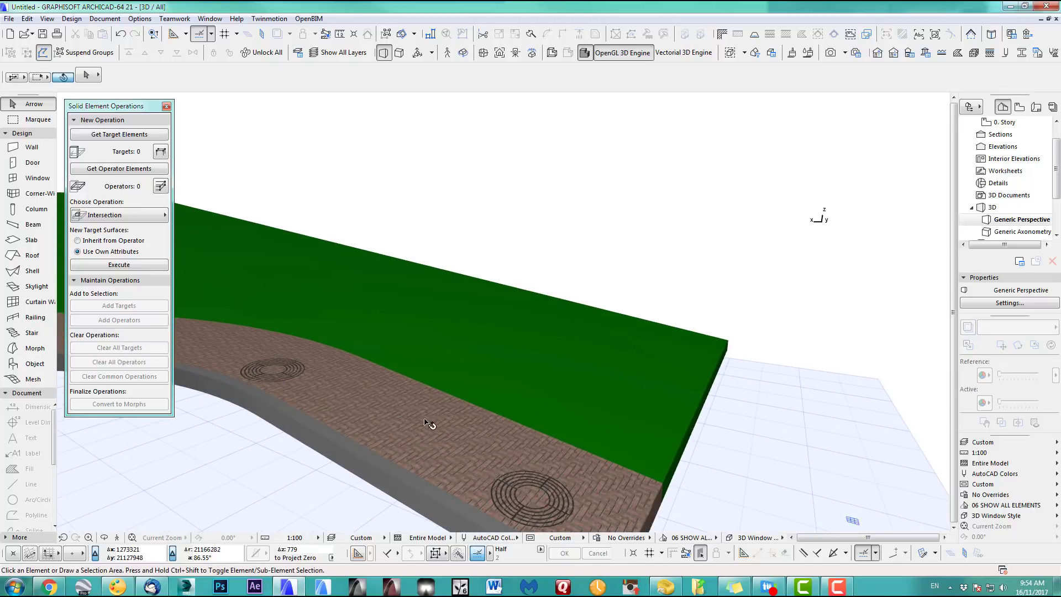
scroll(424, 423, "down", 2)
middle_click_drag(473, 404, 550, 362)
scroll(625, 443, "up", 6)
middle_click_drag(625, 443, 529, 352)
scroll(674, 457, "down", 10)
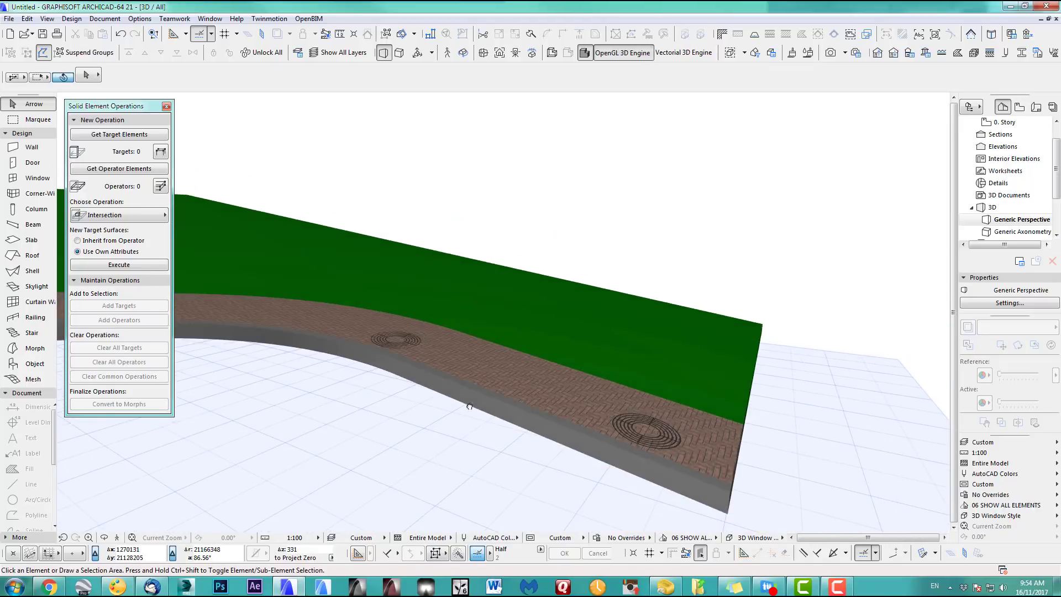
middle_click_drag(656, 431, 385, 305, "shift")
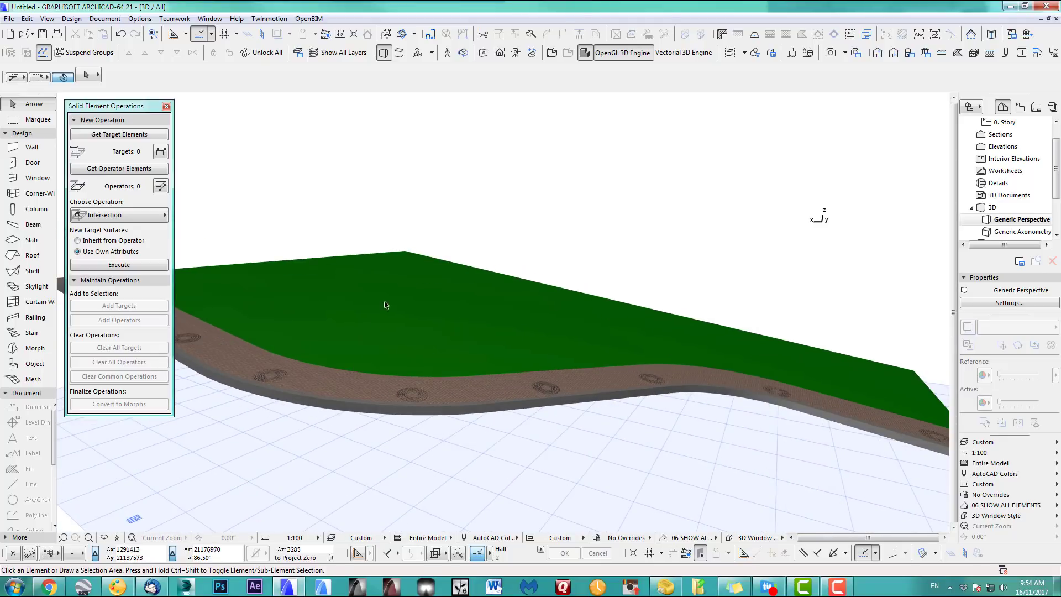
key("F2")
scroll(438, 350, "up", 5)
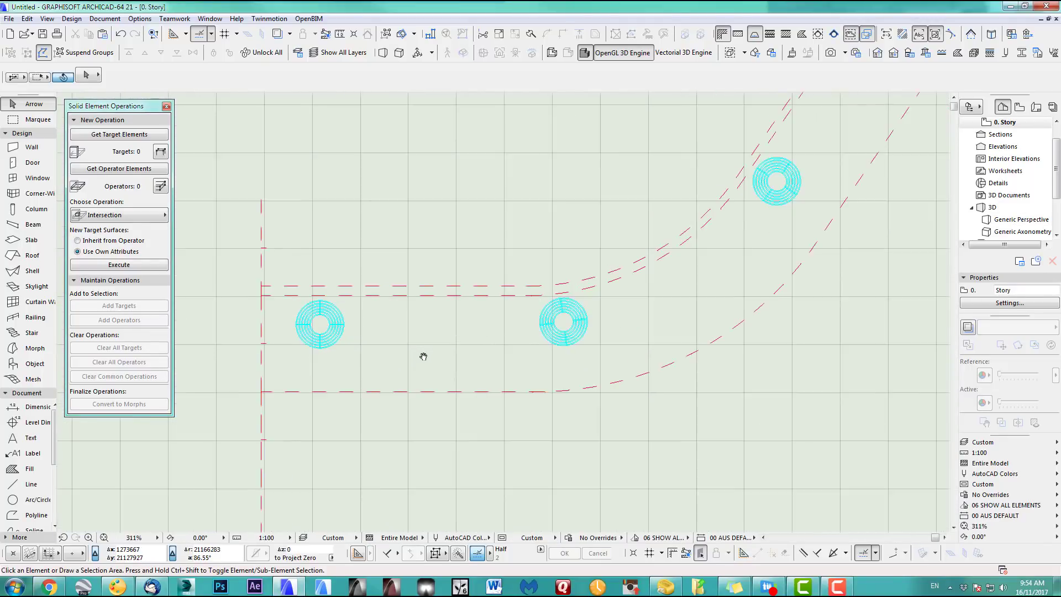
left_click(480, 339)
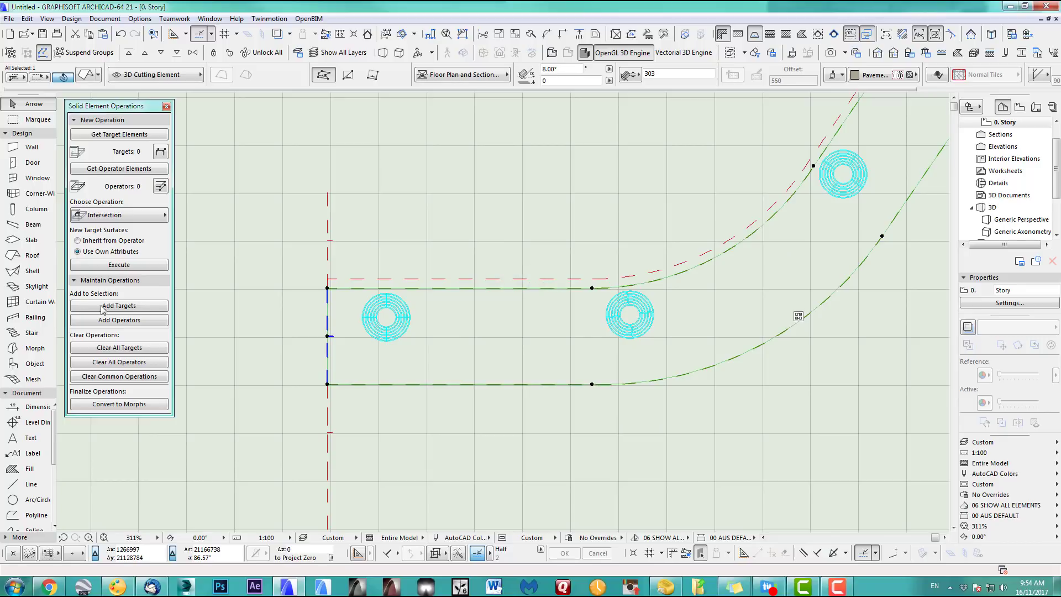
scroll(387, 326, "up", 5)
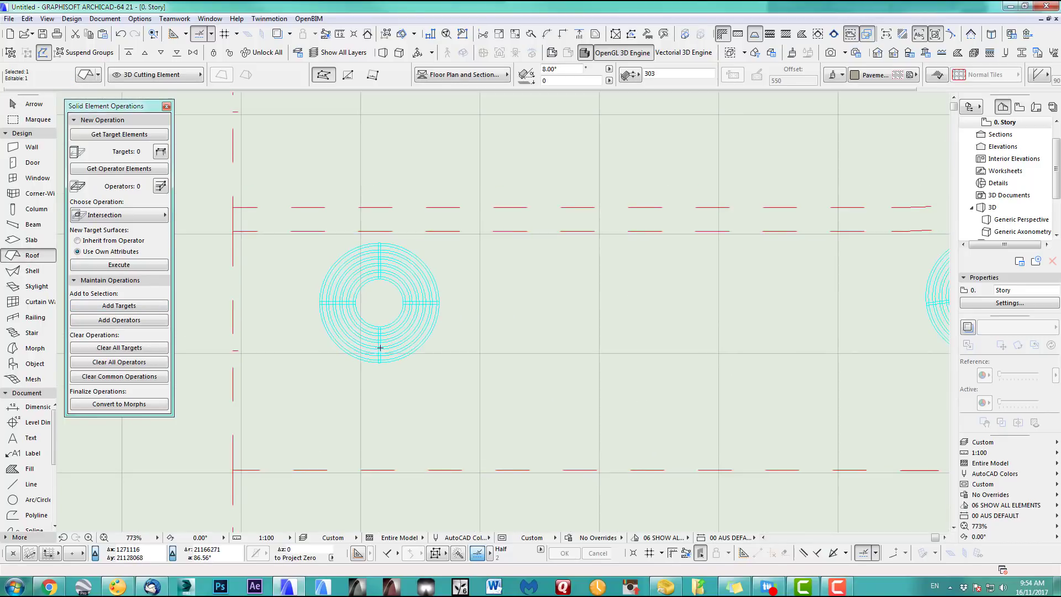
left_click(430, 304)
left_click(430, 304)
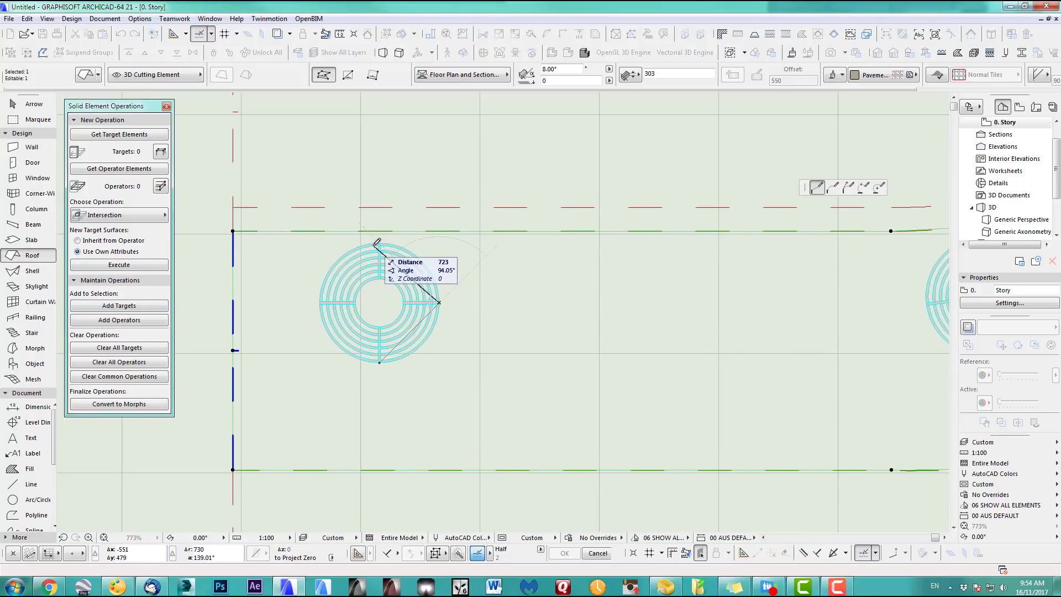
left_click(379, 362)
key("Escape")
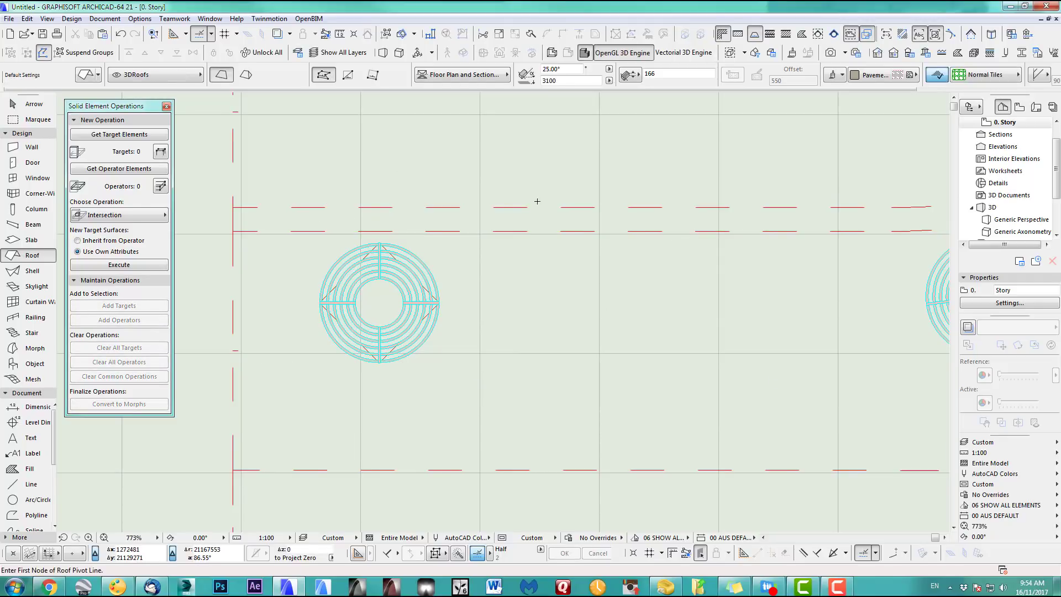
key("F3")
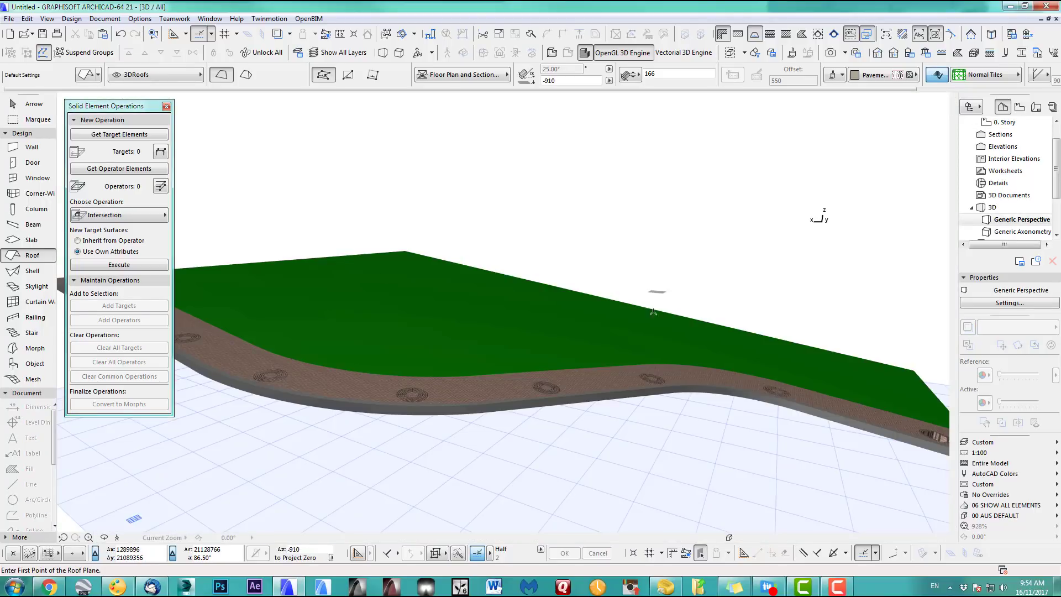
scroll(658, 379, "up", 6)
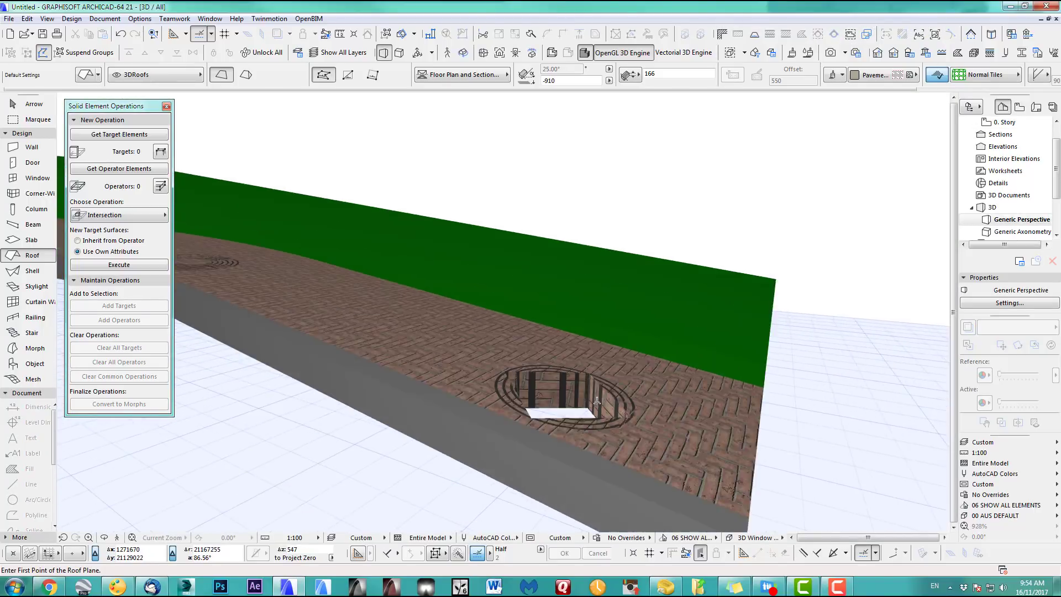
scroll(597, 402, "up", 2)
scroll(568, 409, "down", 1)
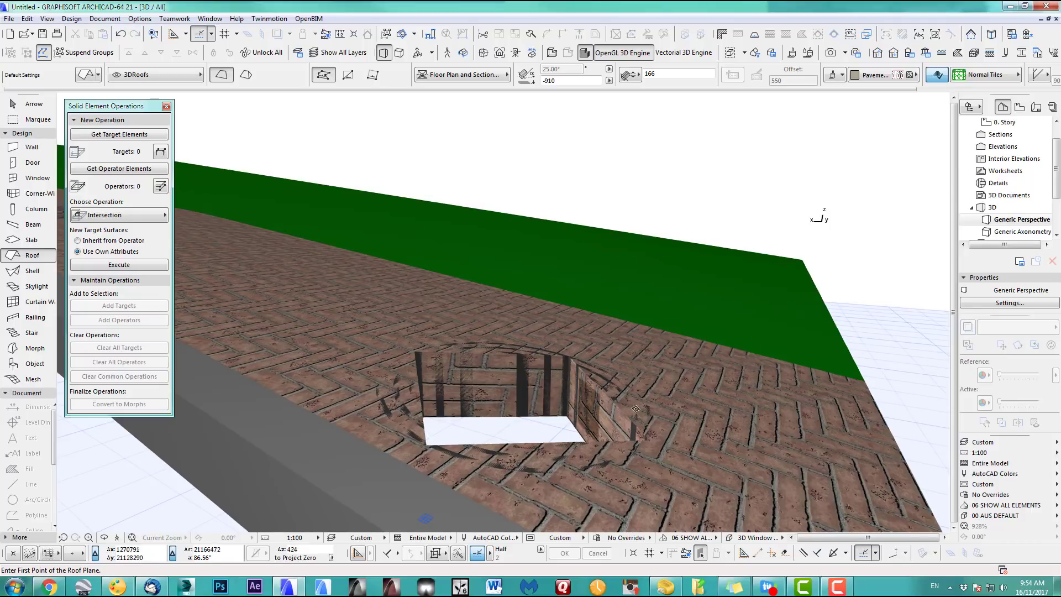
scroll(527, 397, "down", 3)
middle_click_drag(486, 412, 610, 425)
key("F2")
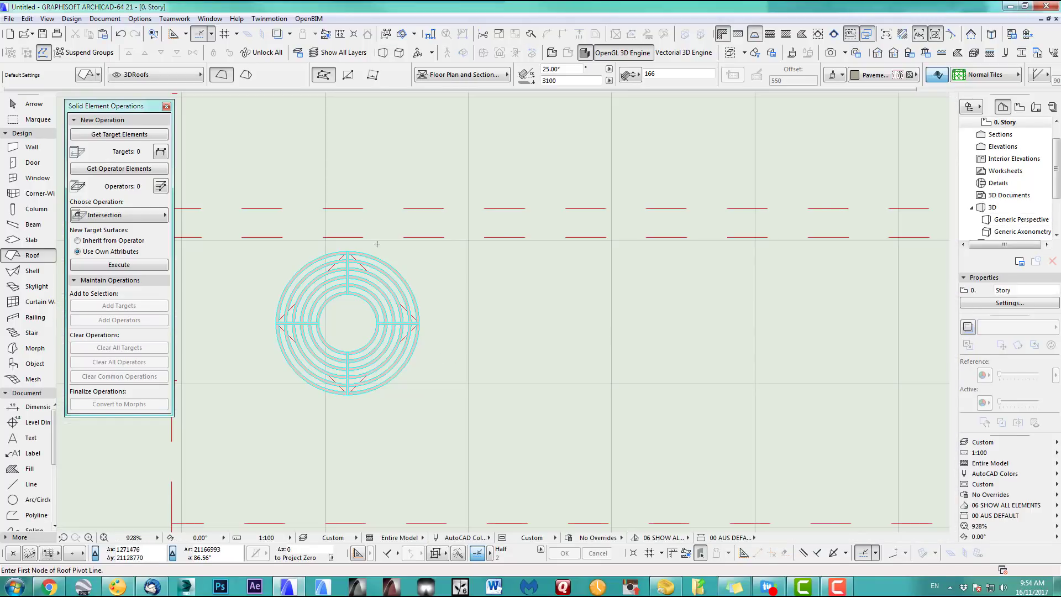
left_click(122, 37)
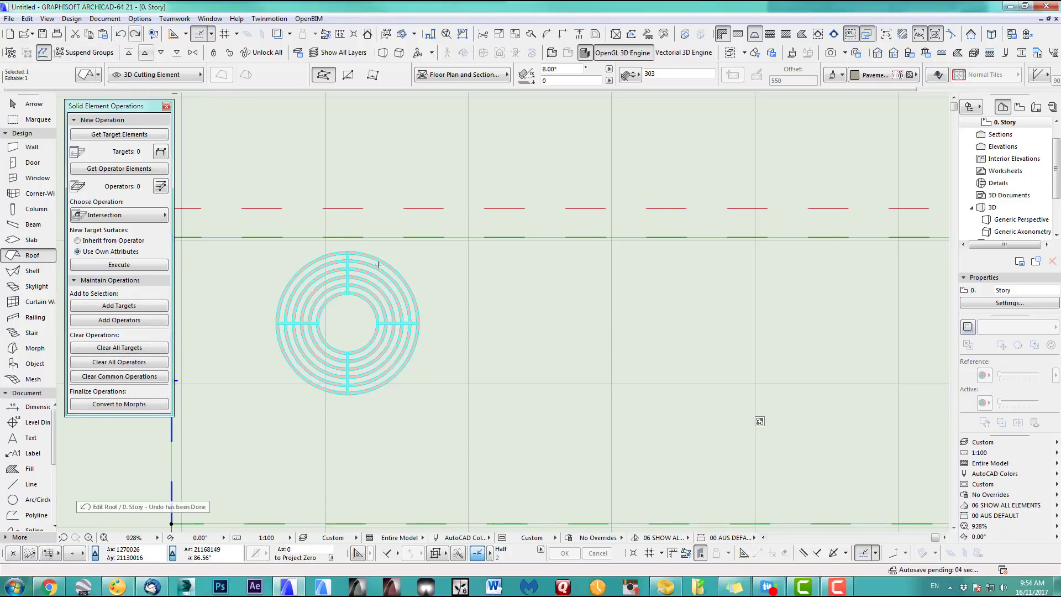
scroll(472, 346, "down", 3)
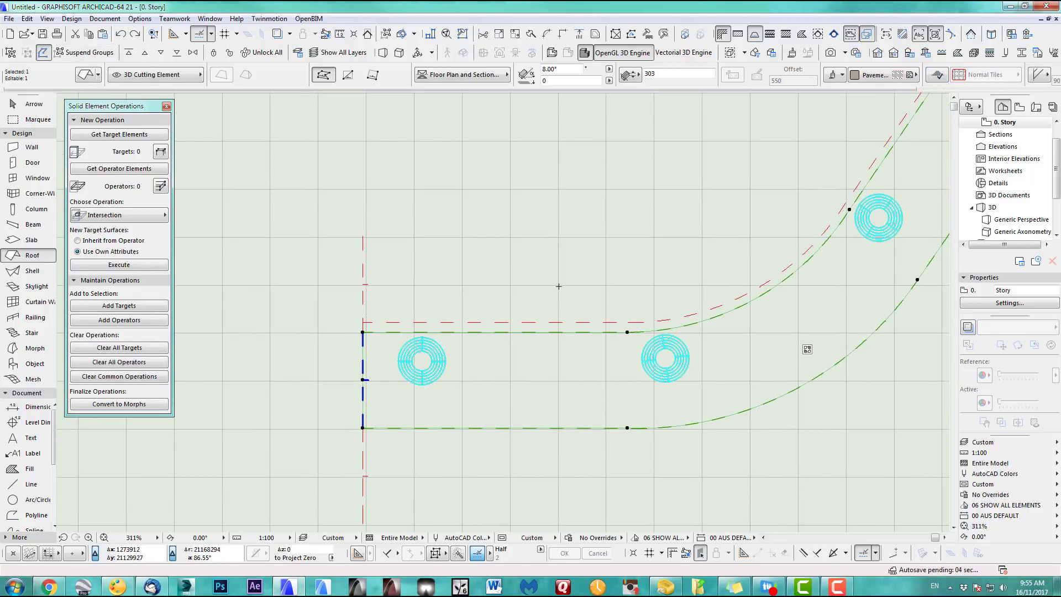
Drag a copy of the roof onto layer 3DPavements and realign it over the original outline
key("ctrl+d")
left_click(543, 389)
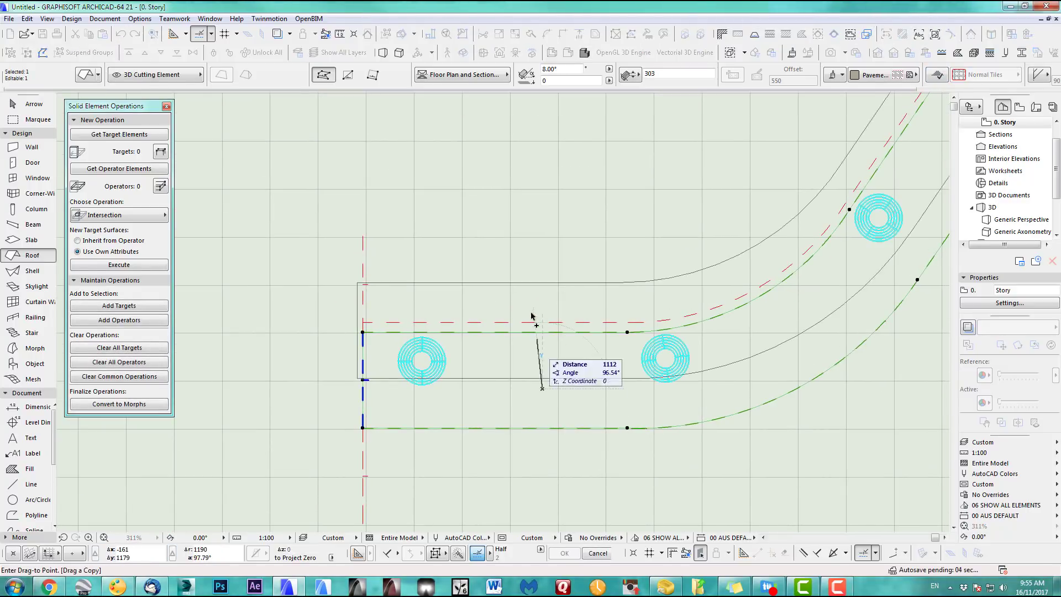
left_click(542, 252)
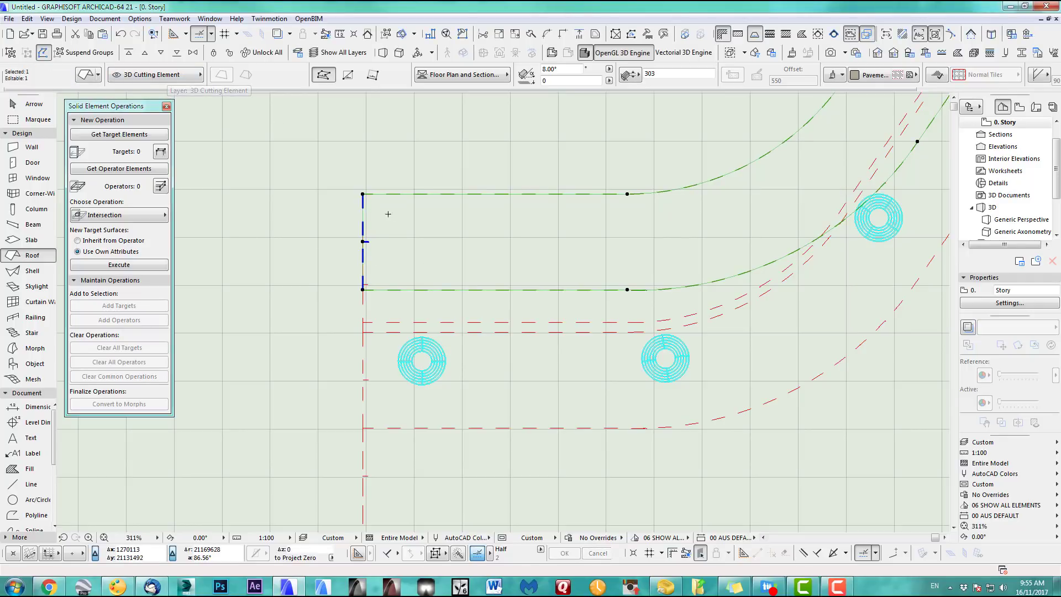
left_click(174, 76)
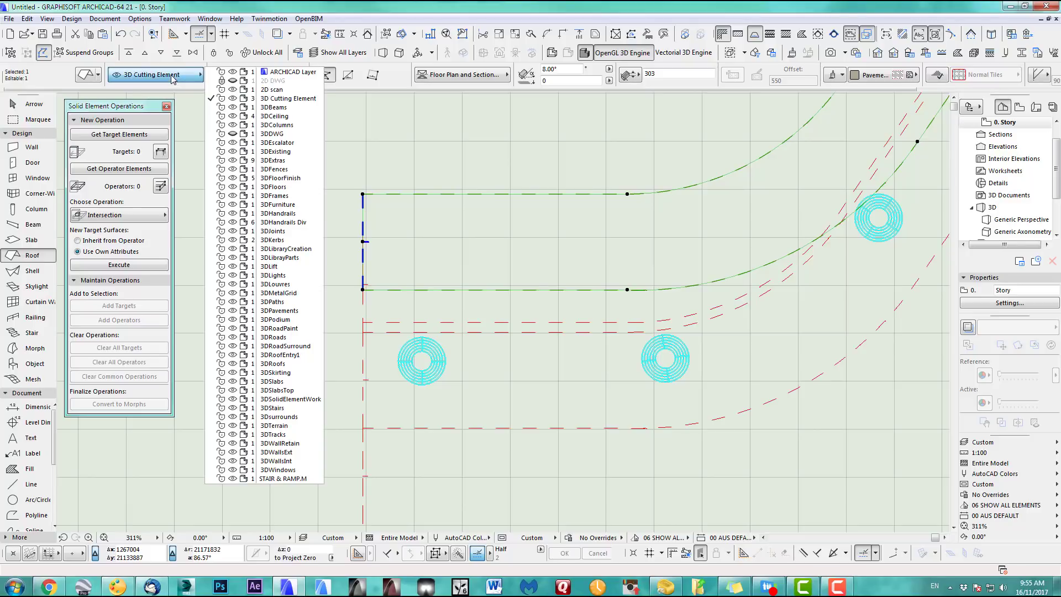
left_click(281, 311)
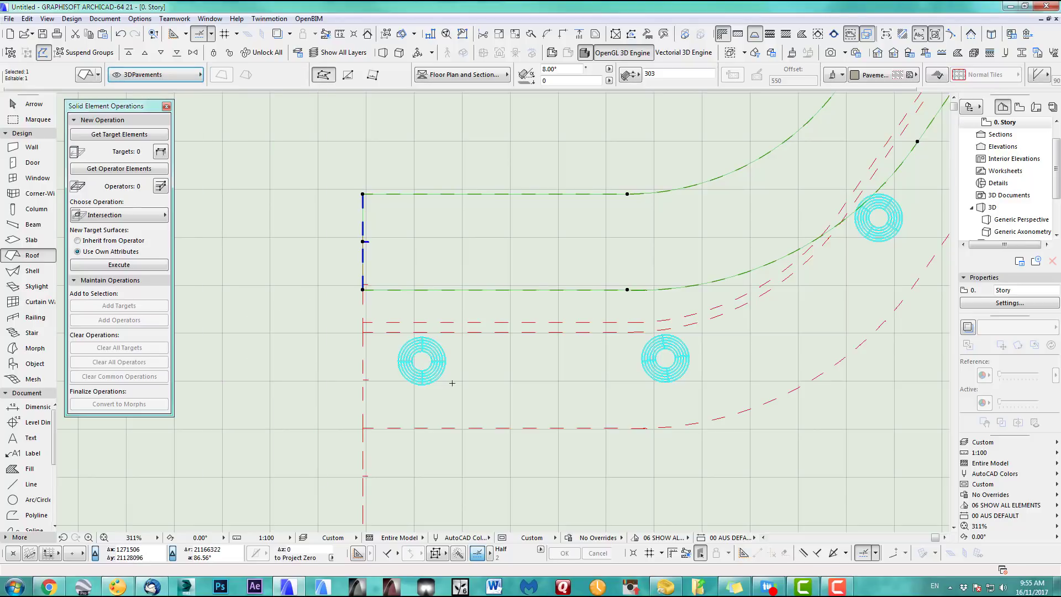
left_click(363, 194)
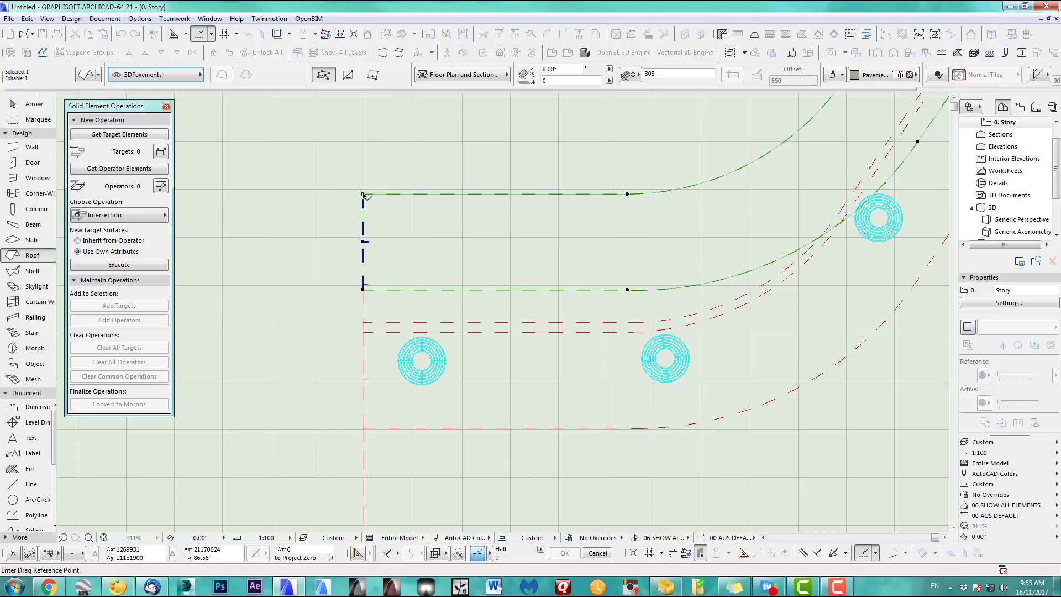
left_click(363, 332)
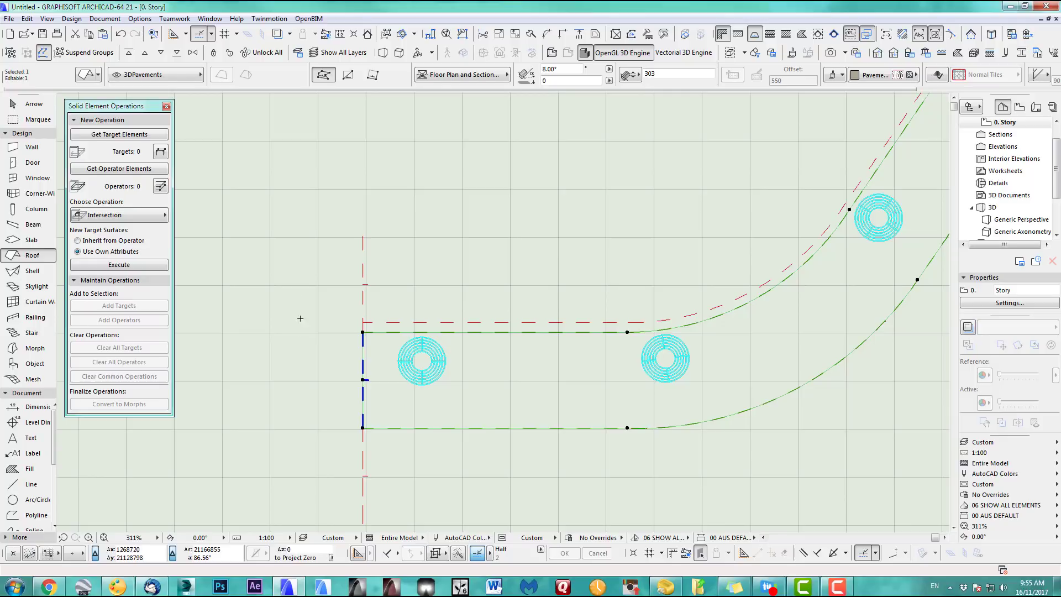
left_click(172, 75)
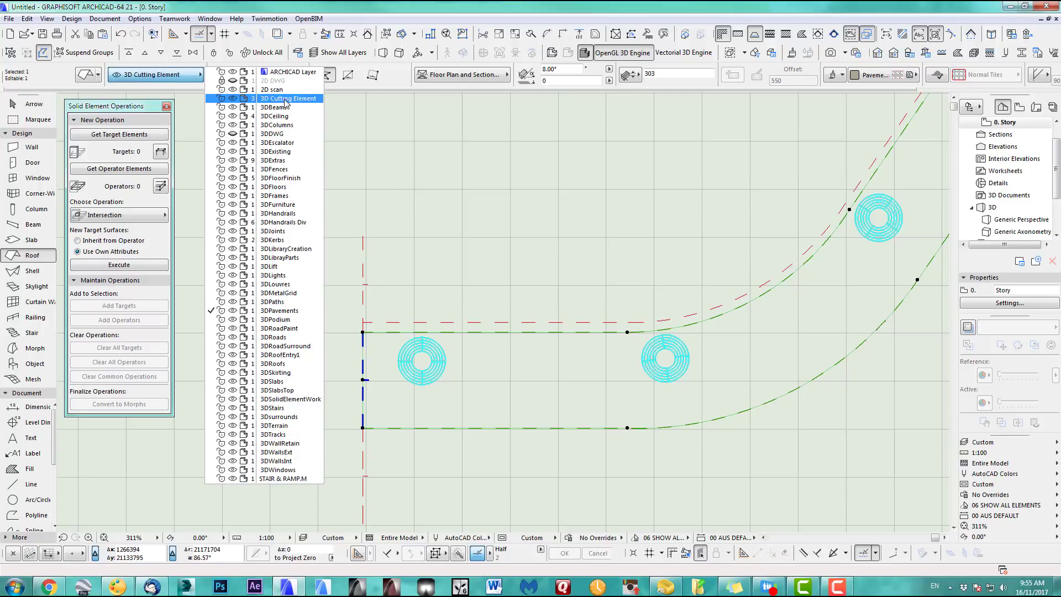
left_click(418, 205)
key("Escape")
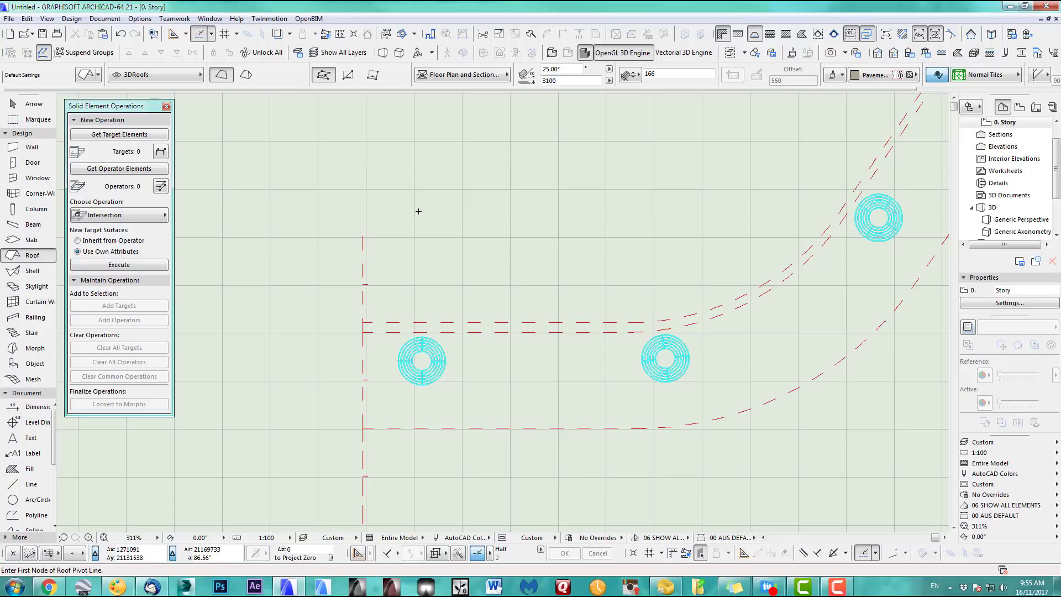
key("F3")
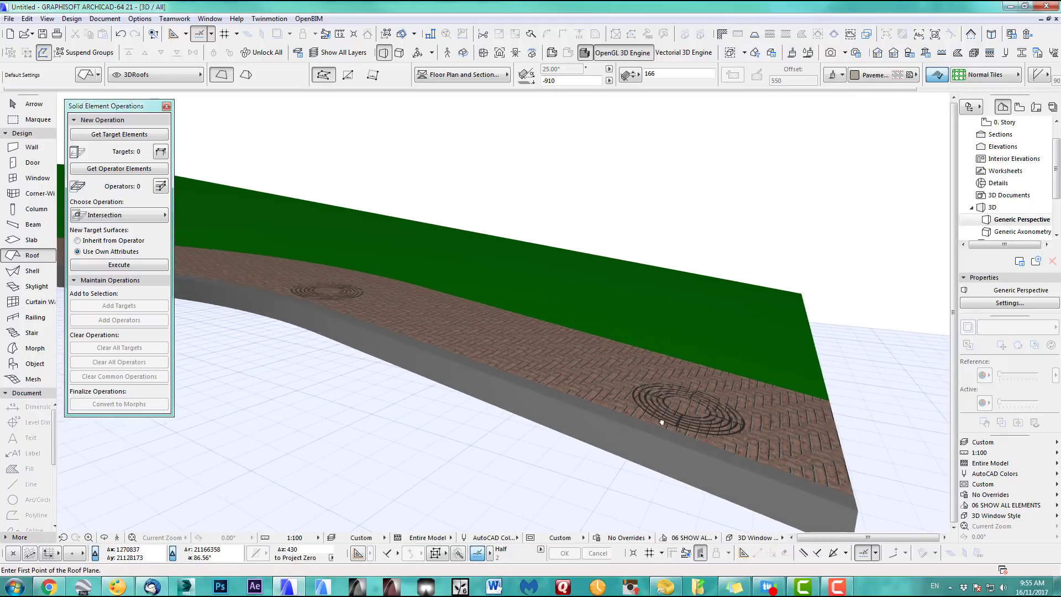
middle_click_drag(662, 423, 595, 428)
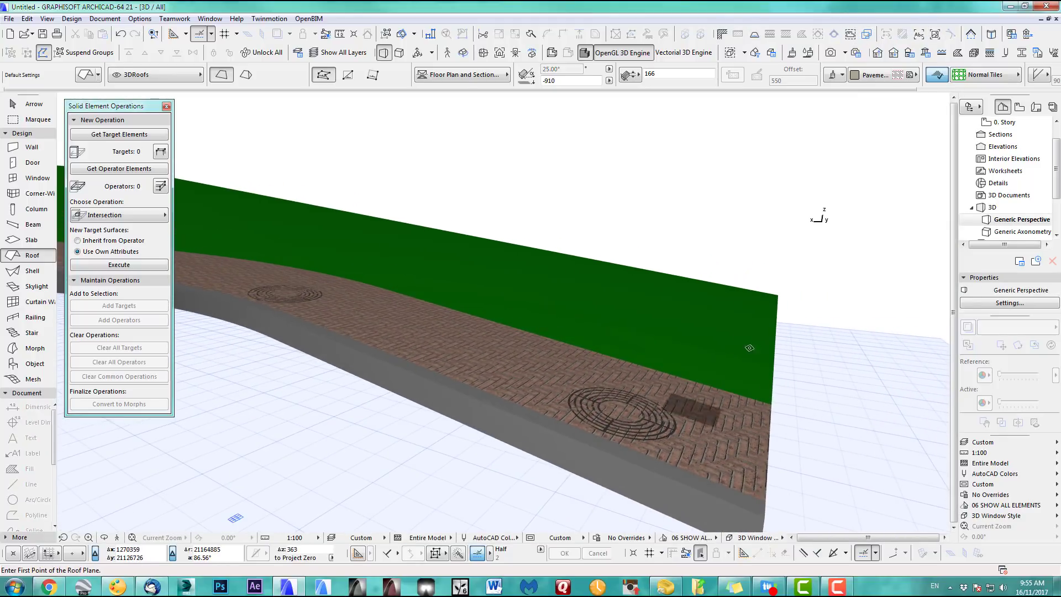
left_click(989, 446)
left_click(946, 442)
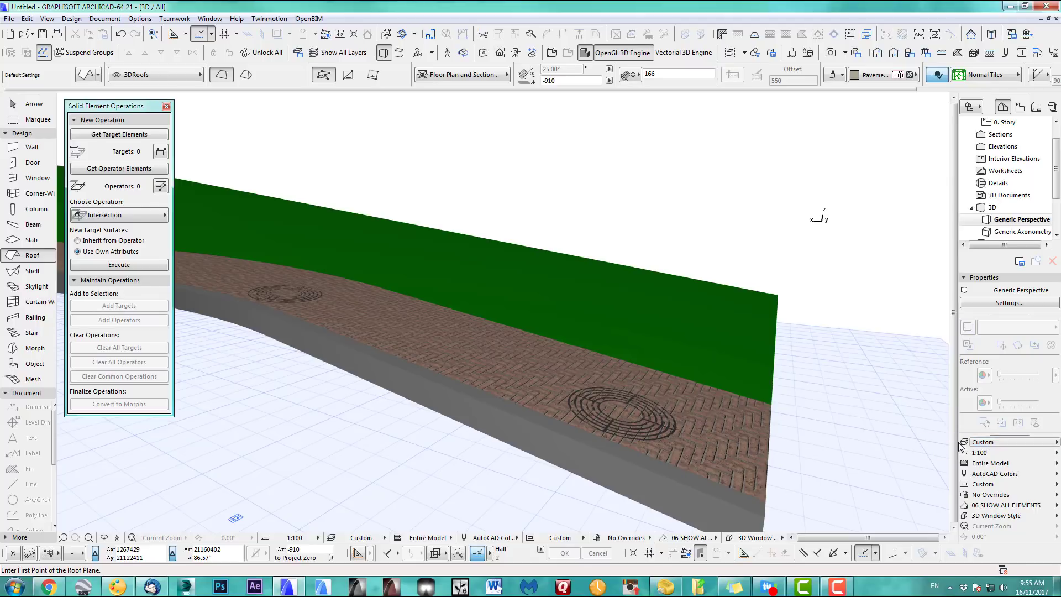
middle_click_drag(811, 328, 774, 359)
key("ctrl+l")
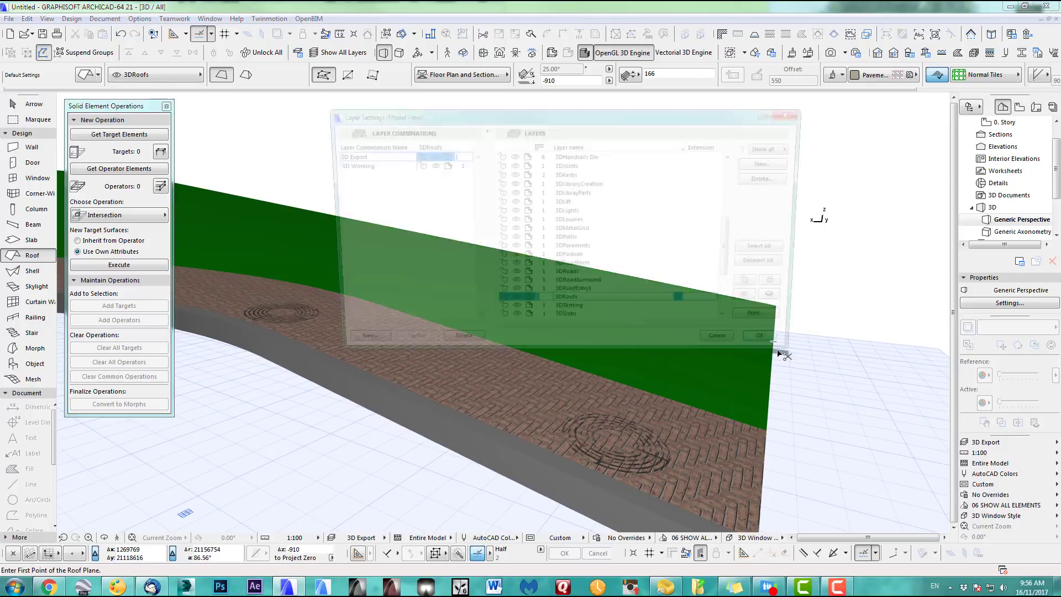
left_click_drag(737, 251, 737, 191)
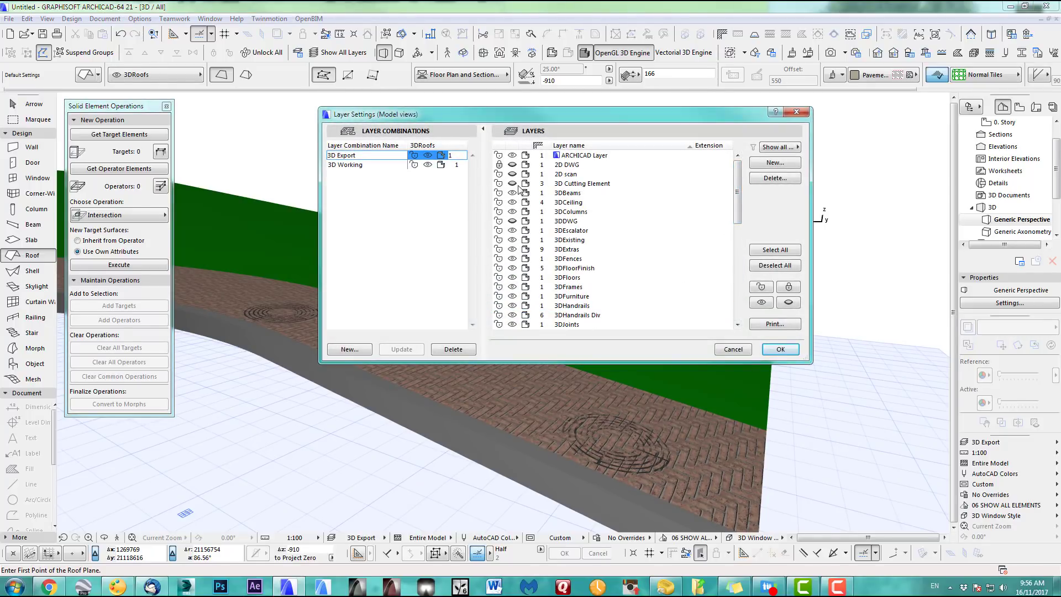
left_click(775, 350)
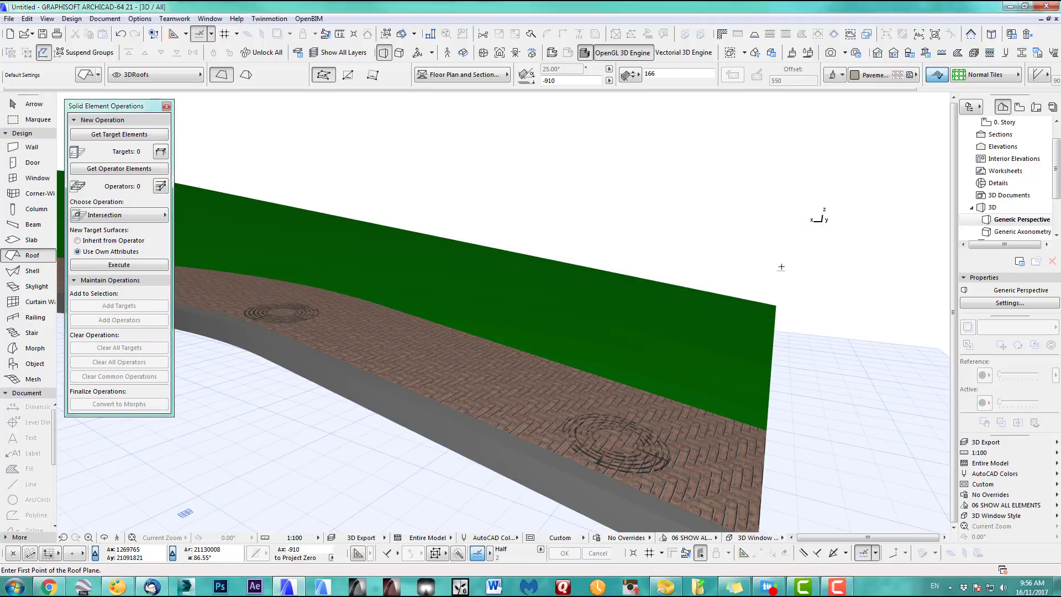
key("F2")
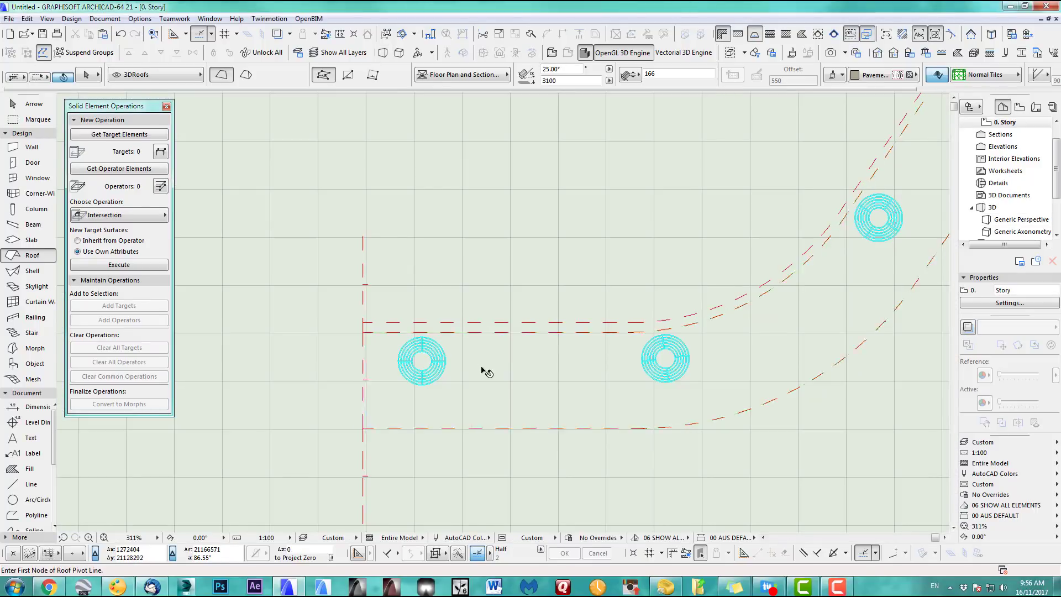
Cut a diamond through the grate's four sides from the pavement roof, then check it in 3D
left_click(482, 368, "shift")
scroll(413, 346, "up", 5)
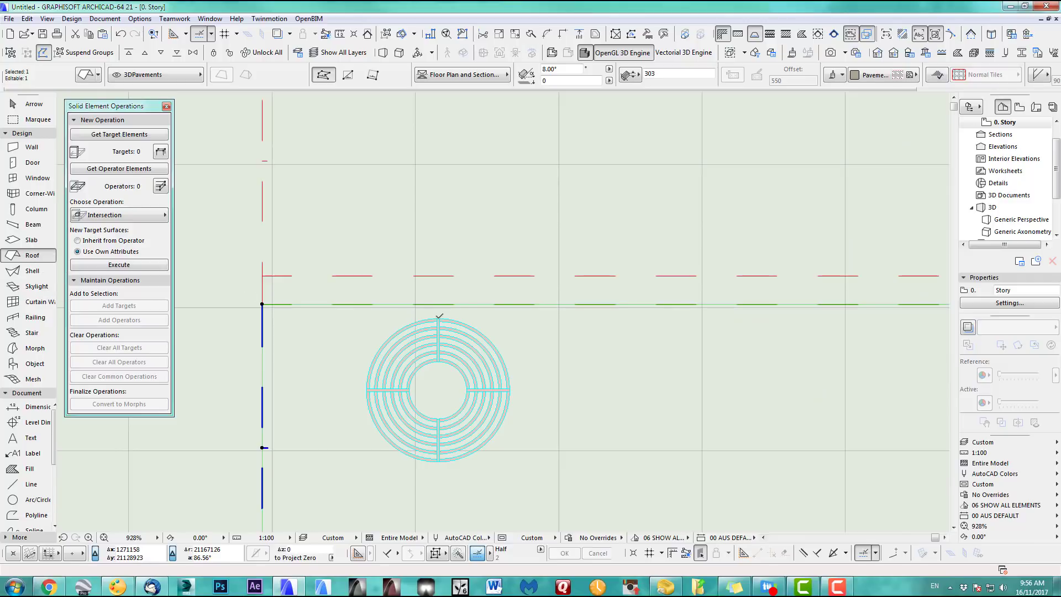
left_click(438, 318)
left_click(367, 390)
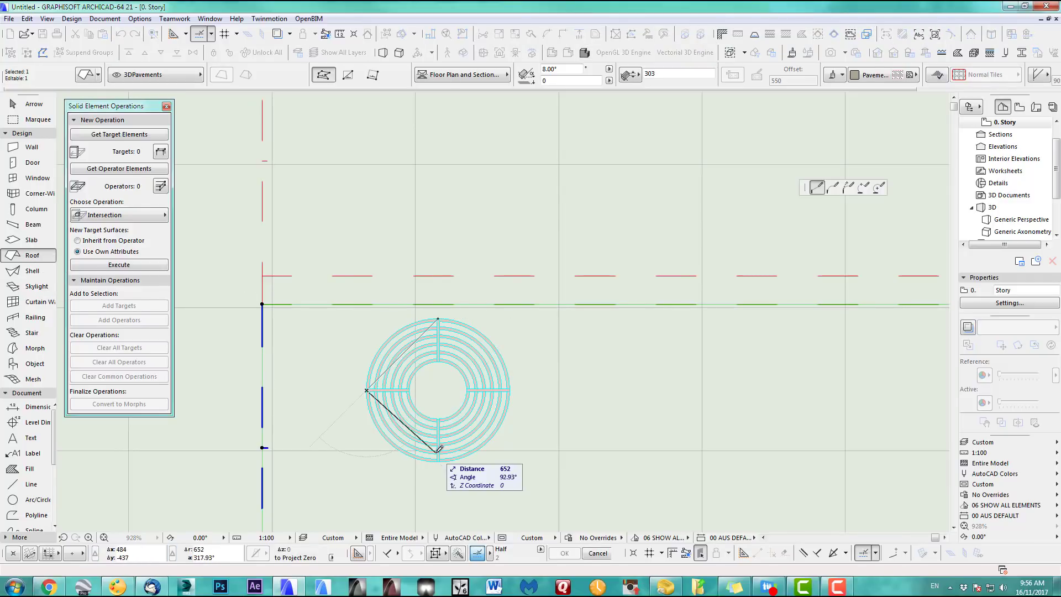
left_click(438, 461)
left_click(510, 390)
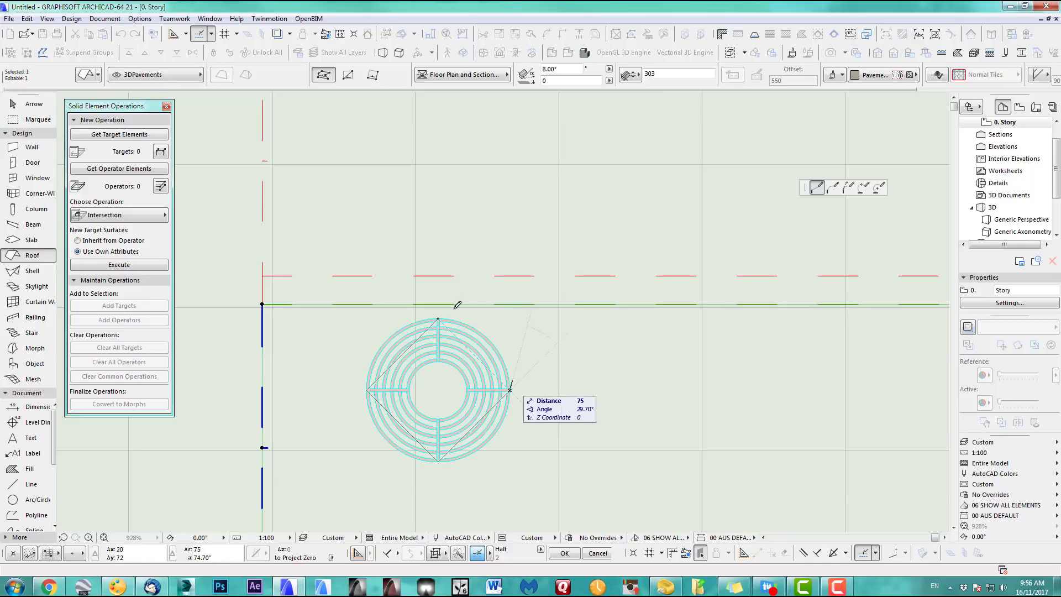
left_click(438, 318)
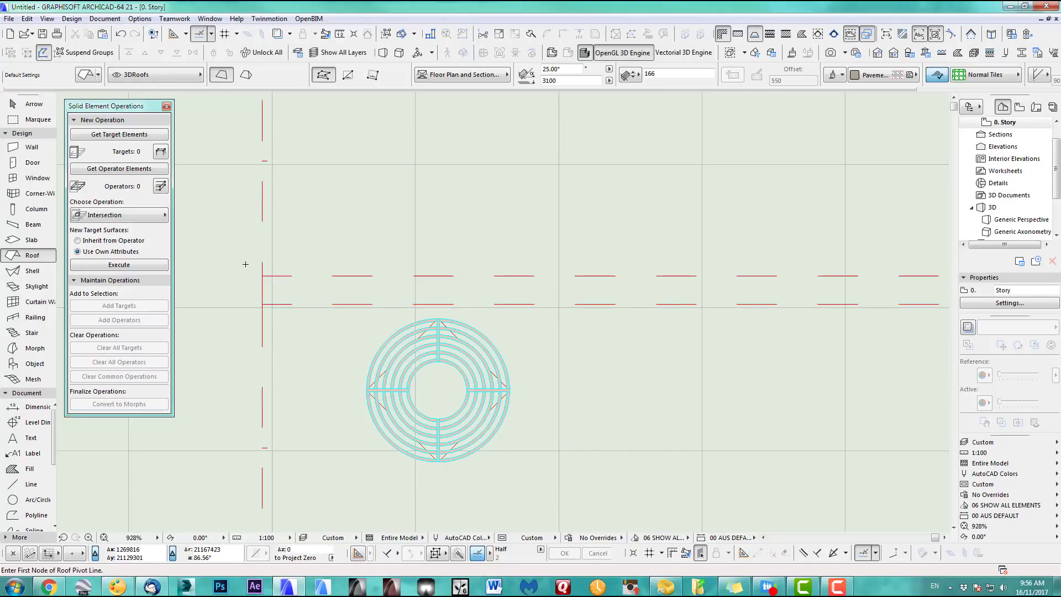
key("F3")
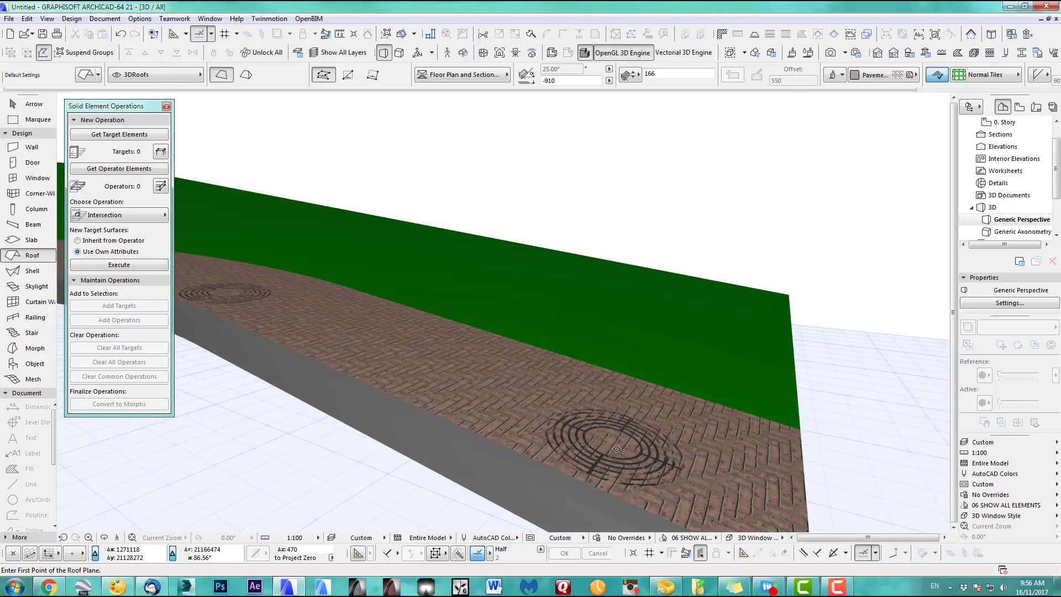
Apply the 3D Export layer combination, zoom onto the grate, and return to the 0. Story plan
scroll(617, 448, "down", 3)
left_click(983, 443)
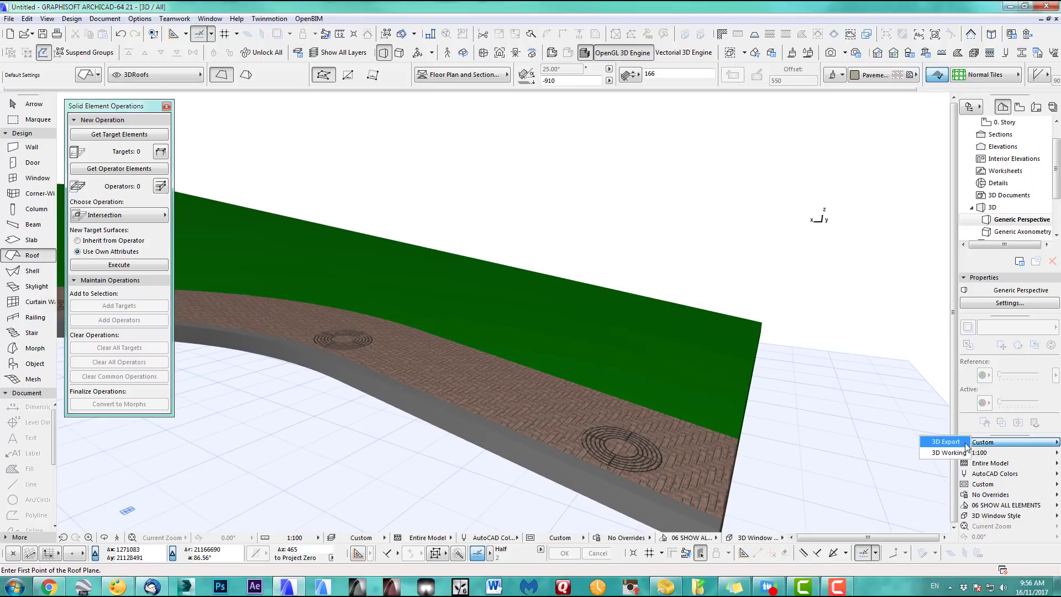
left_click(947, 443)
scroll(463, 411, "up", 5)
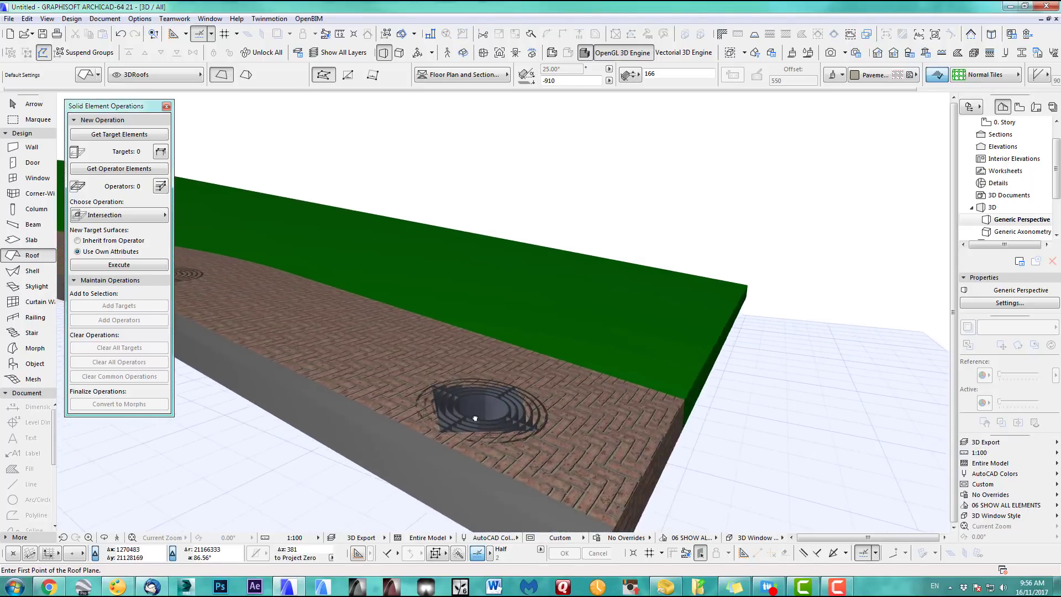
scroll(464, 411, "up", 2)
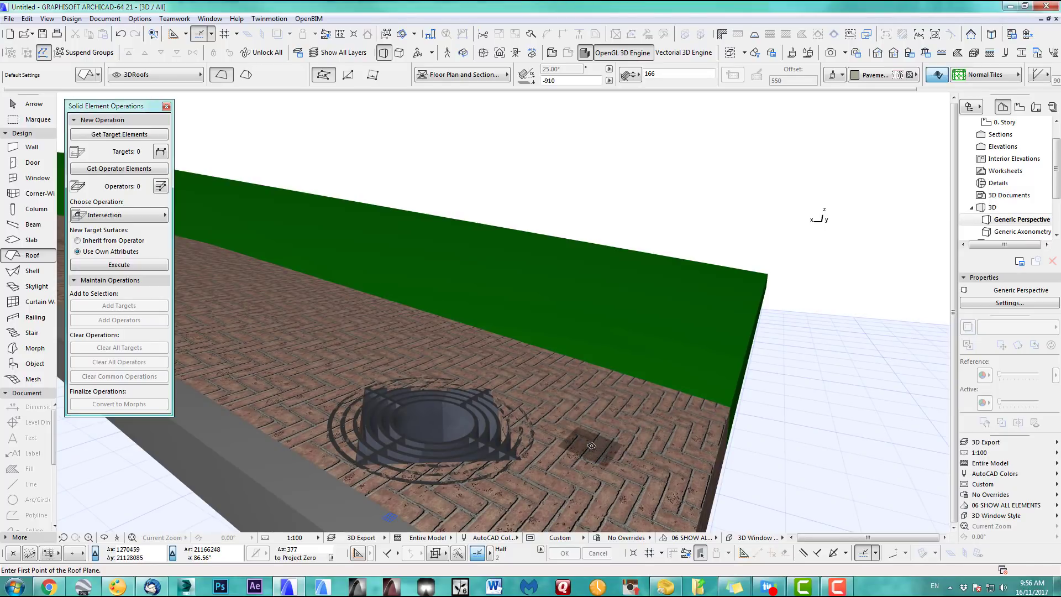
key("F2")
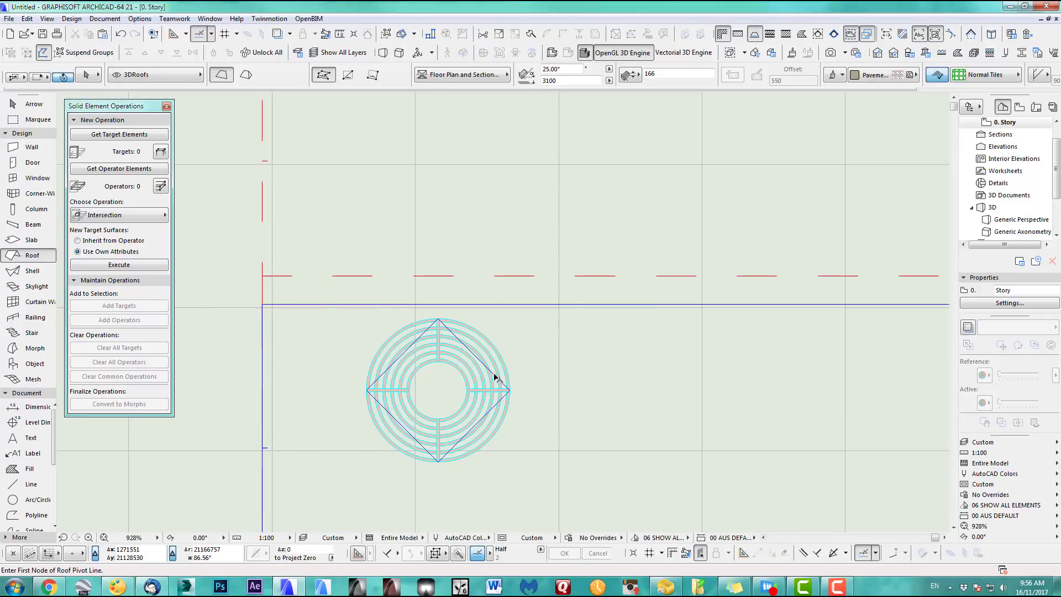
Curve the diamond roof's upper-right and upper-left edges onto the grate's outer ring
left_click(492, 373, "shift")
left_click(491, 373)
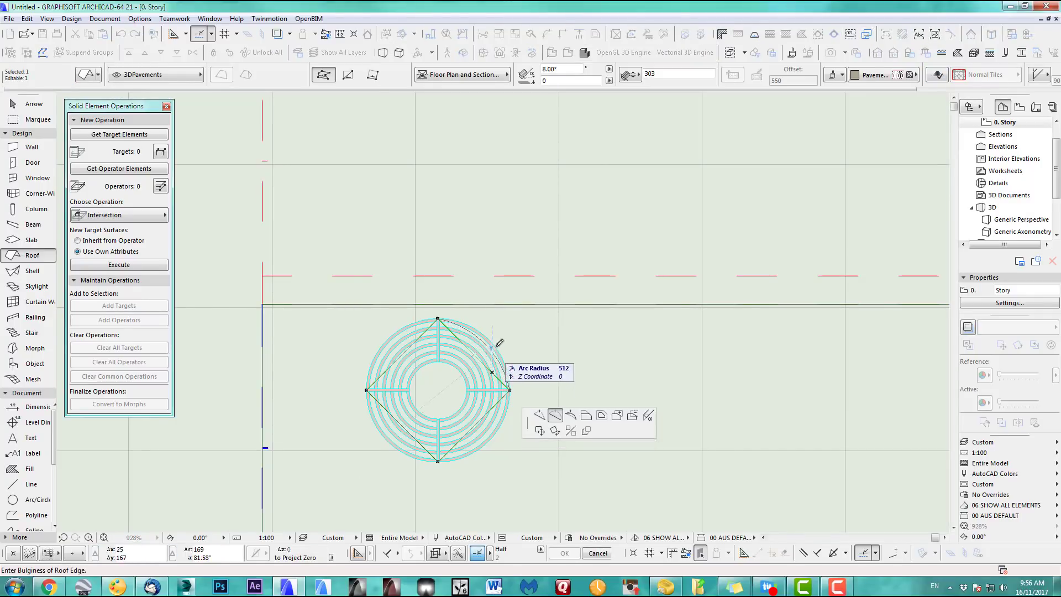
scroll(495, 347, "up", 4)
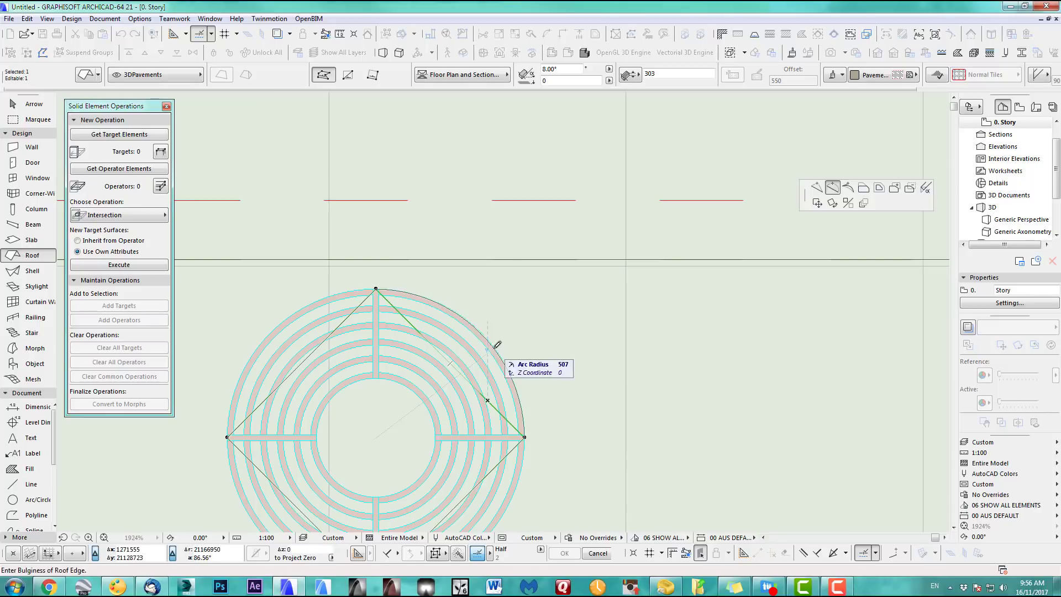
left_click(495, 350)
left_click(327, 335)
left_click(296, 313)
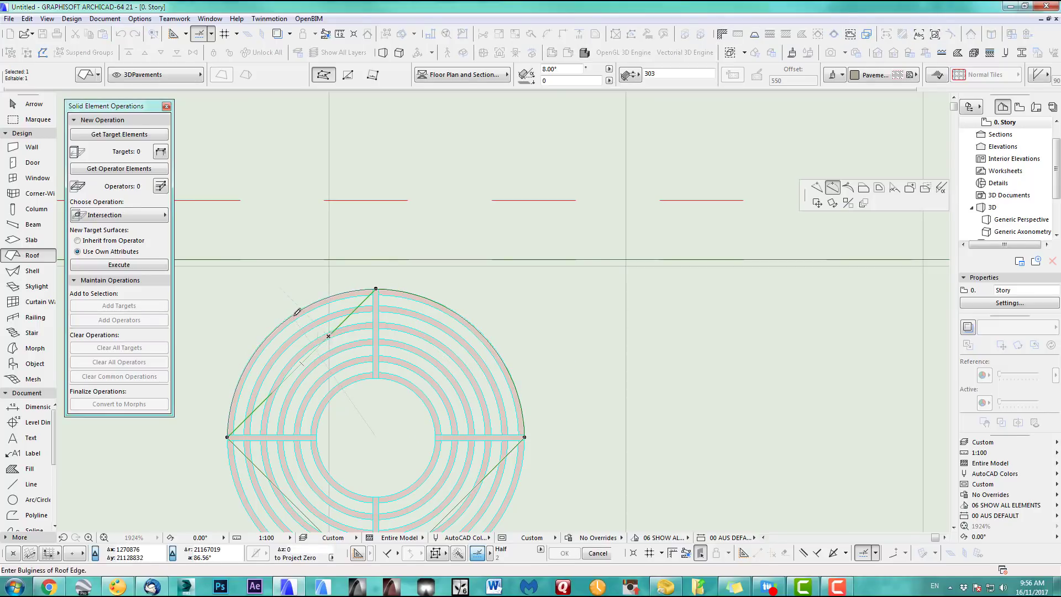
middle_click_drag(443, 407, 547, 257)
Curve the lower-right and lower-left edges onto the outer ring, completing the circular opening
left_click(571, 345)
left_click(632, 398)
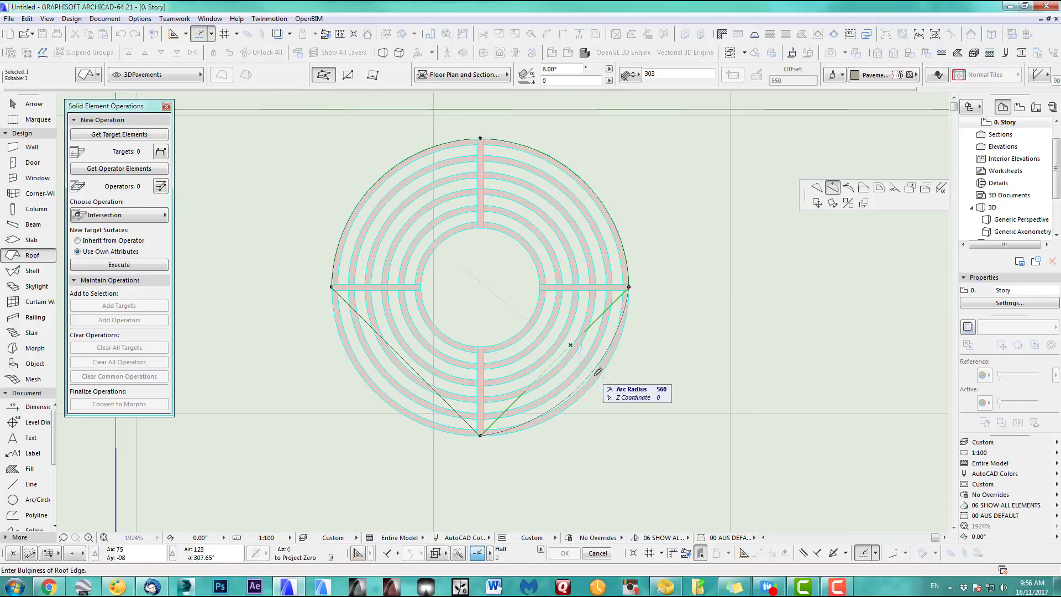
left_click(602, 374)
left_click(426, 382)
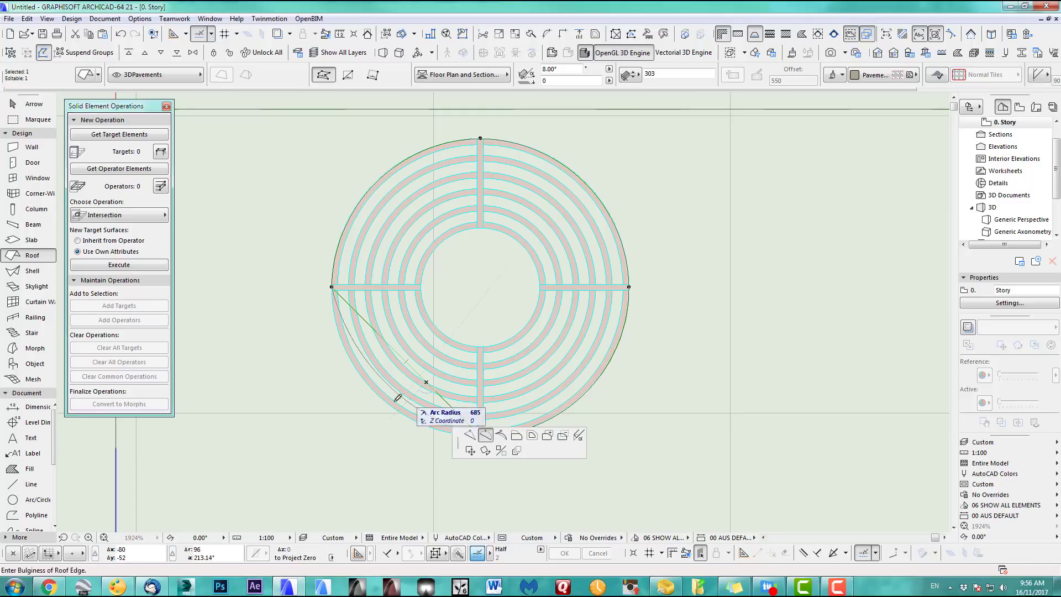
left_click(488, 434)
left_click(392, 400)
scroll(442, 309, "down", 10)
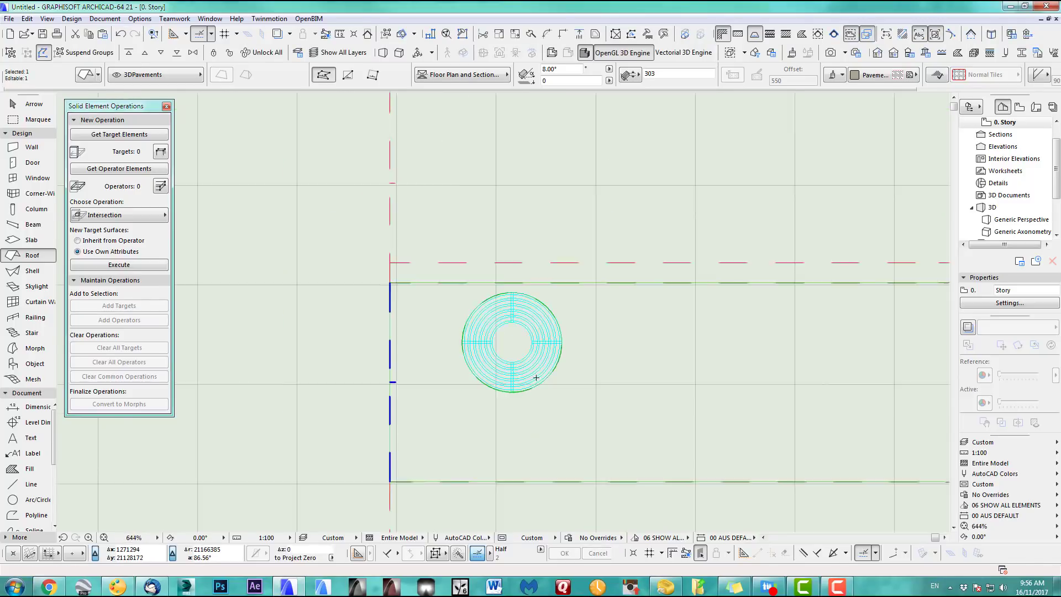
key("Escape")
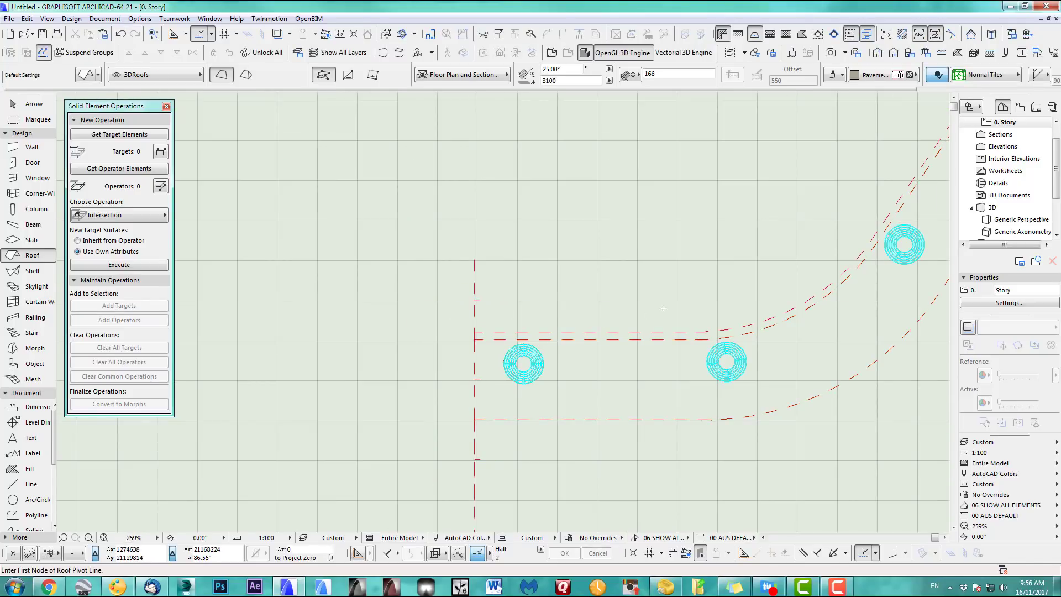
key("F3")
left_click(988, 442)
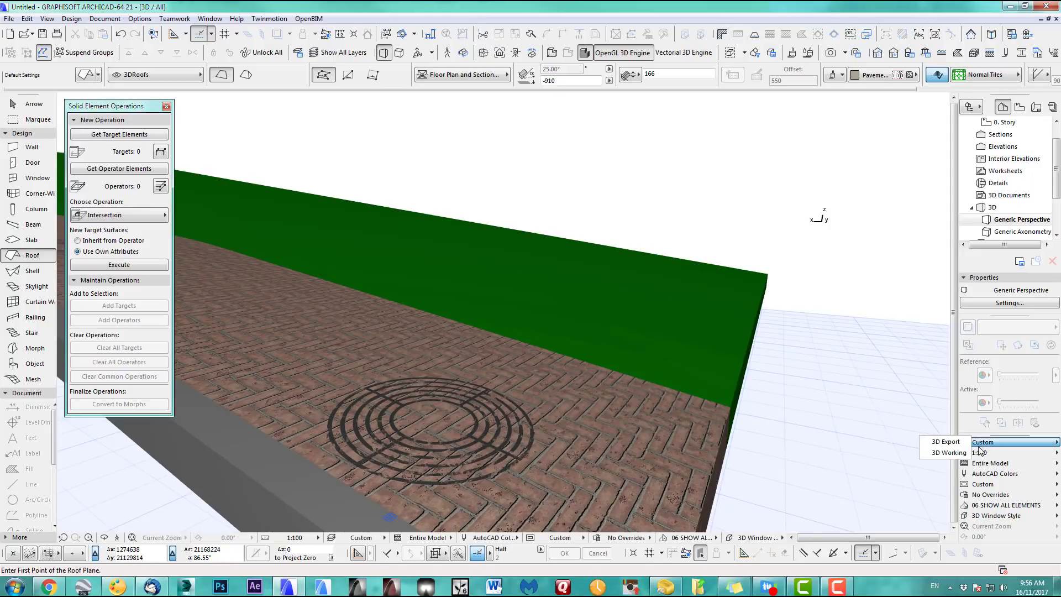
left_click(946, 442)
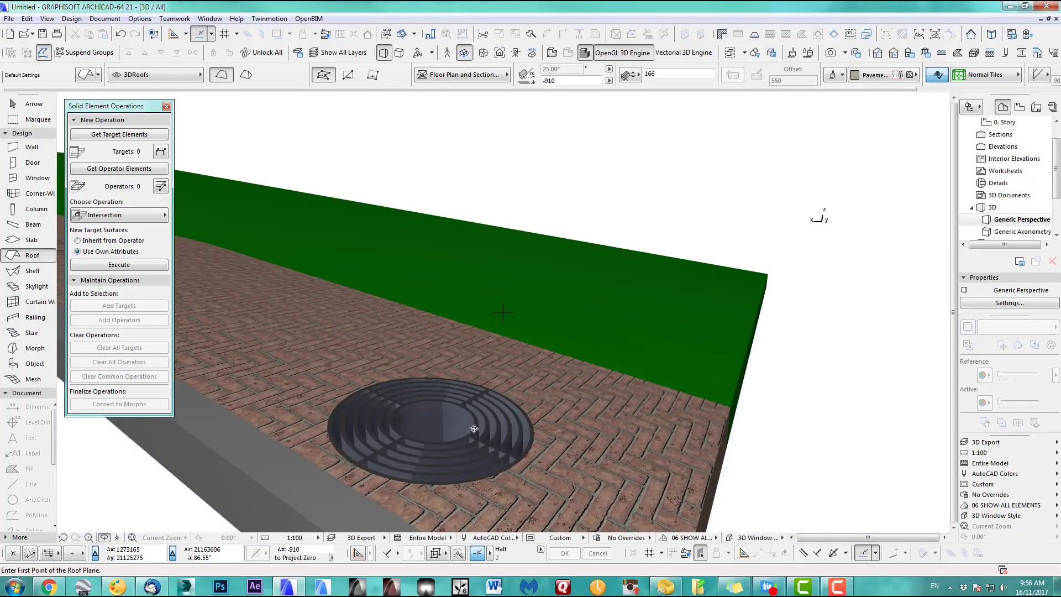
middle_click_drag(474, 429, 619, 303, "shift")
scroll(552, 365, "down", 5)
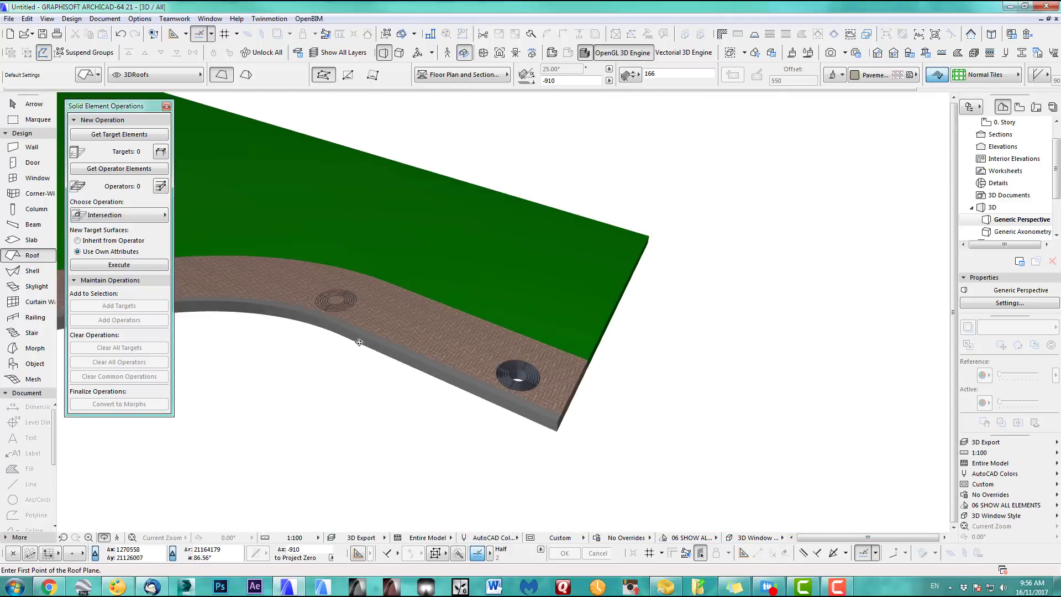
middle_click_drag(360, 341, 694, 348)
scroll(630, 358, "down", 3)
middle_click_drag(578, 372, 783, 381)
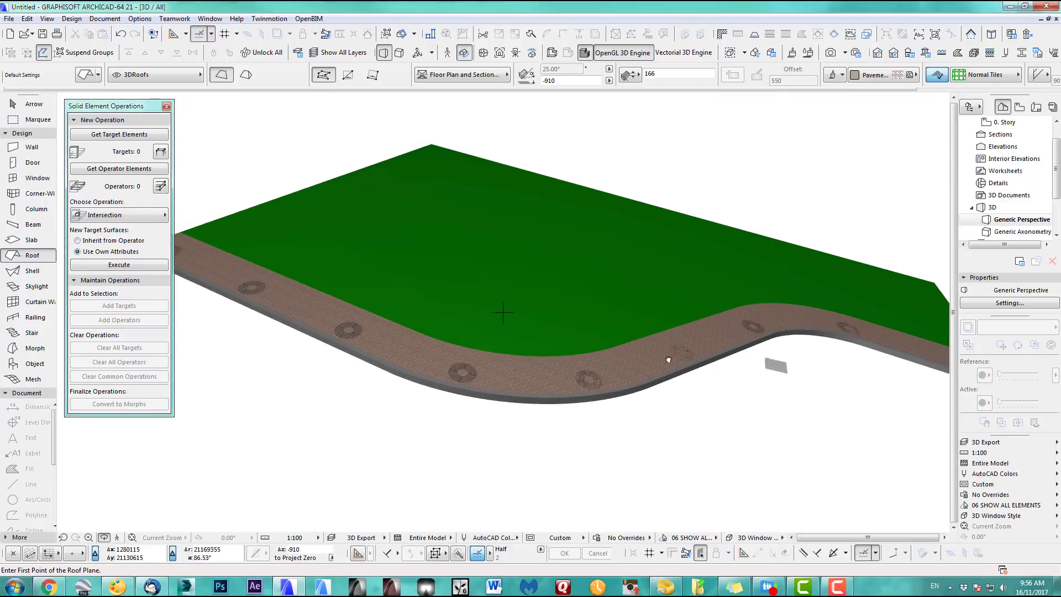
middle_click_drag(669, 360, 572, 374)
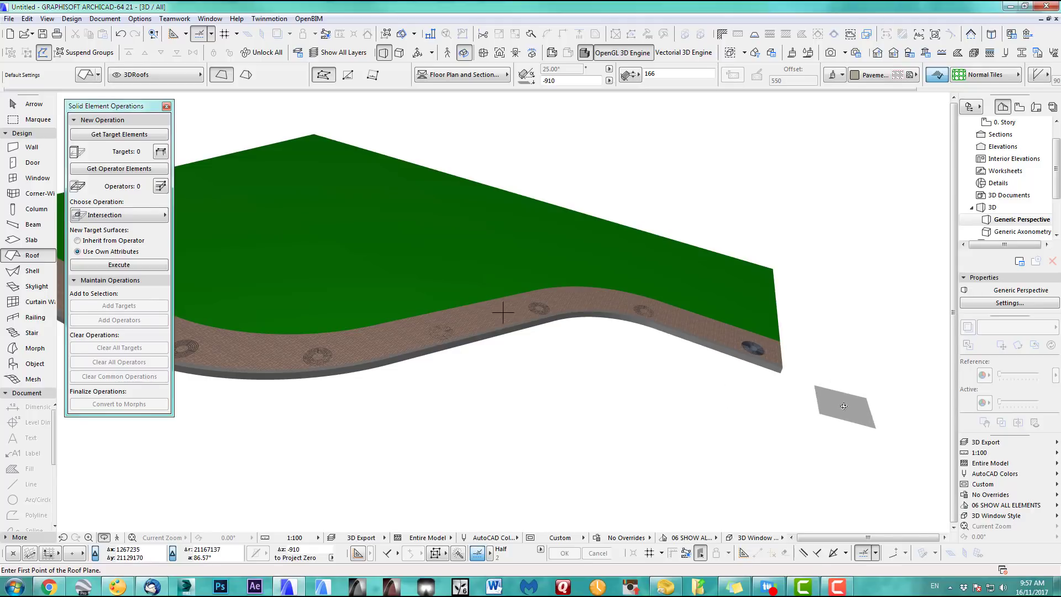
key("F2")
scroll(552, 359, "up", 3)
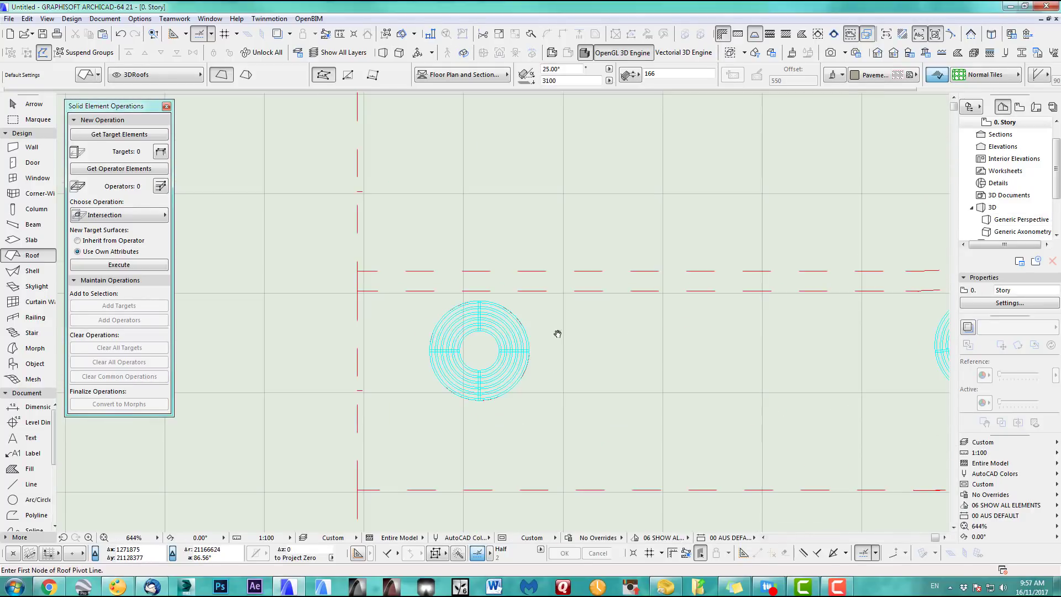
Drag a copy of the circular pavement roof onto the next tree pit along the curve
left_click(497, 313, "shift")
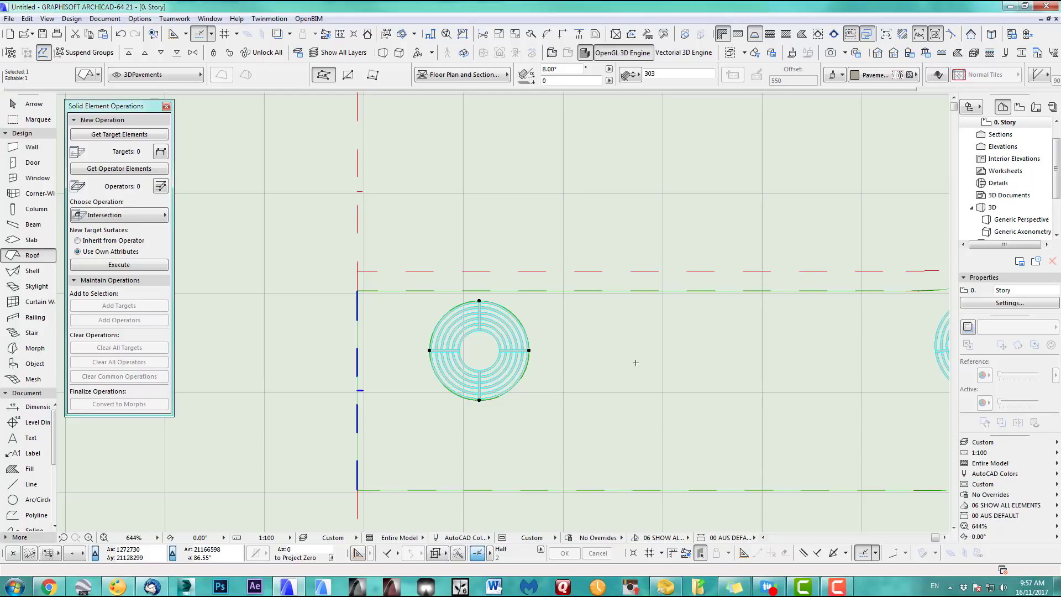
scroll(462, 243, "down", 2)
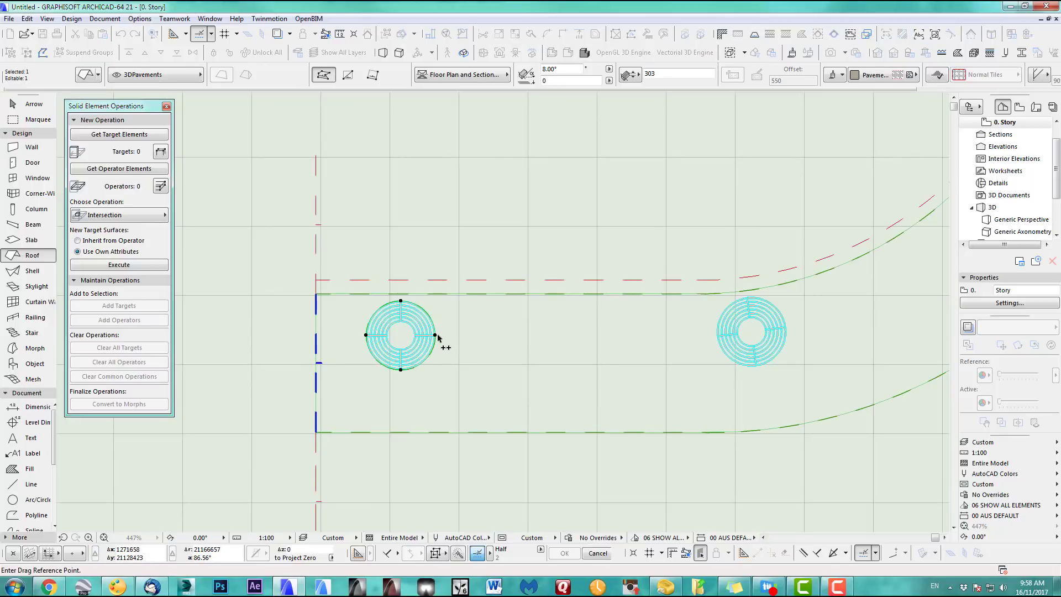
left_click(436, 335)
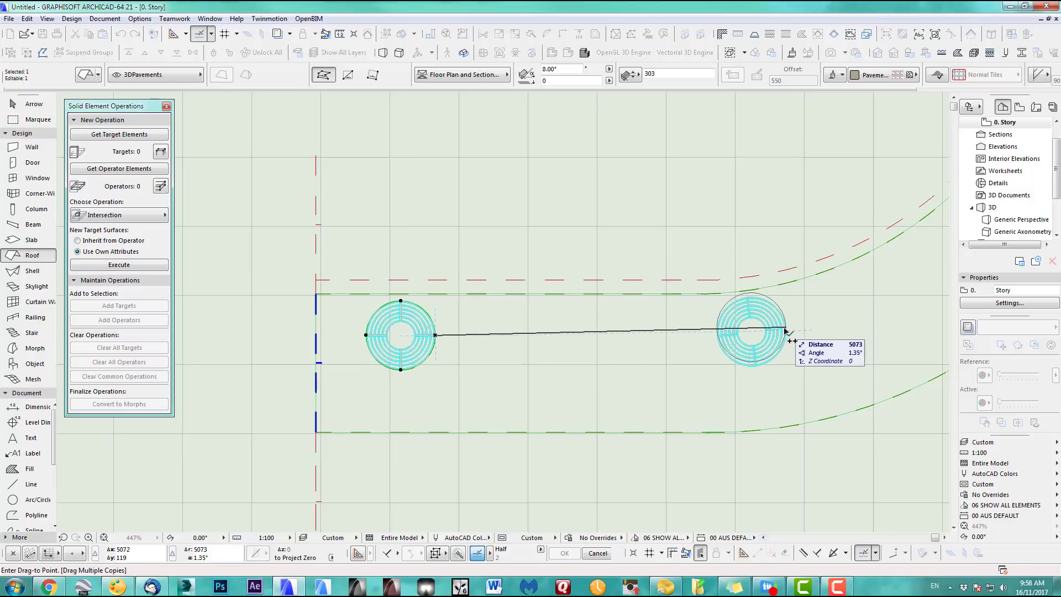
scroll(786, 331, "up", 5)
middle_click_drag(791, 340, 634, 370)
scroll(634, 370, "up", 1)
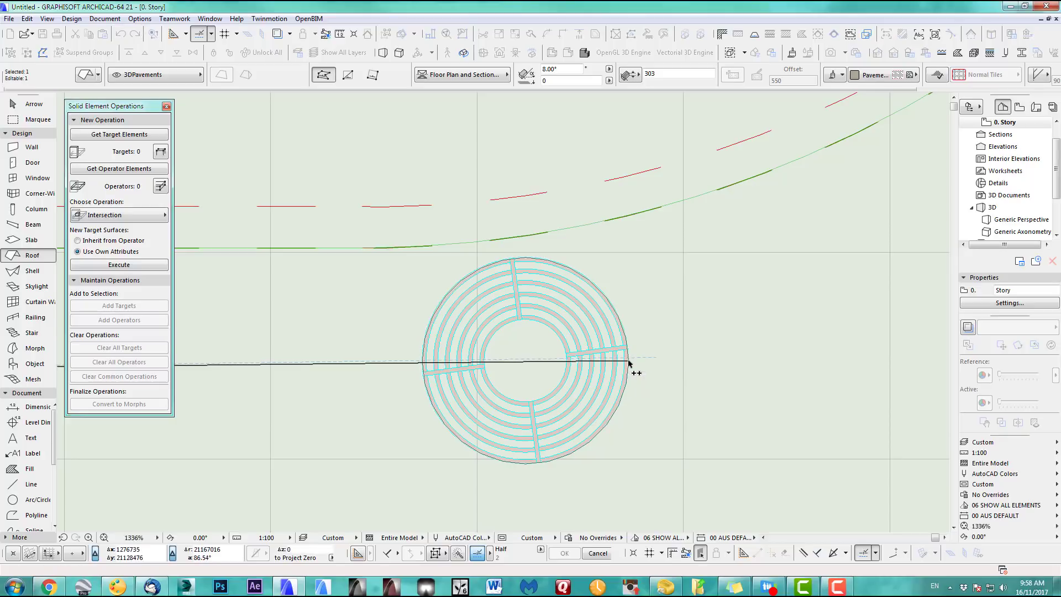
scroll(633, 368, "down", 6)
scroll(617, 332, "up", 9)
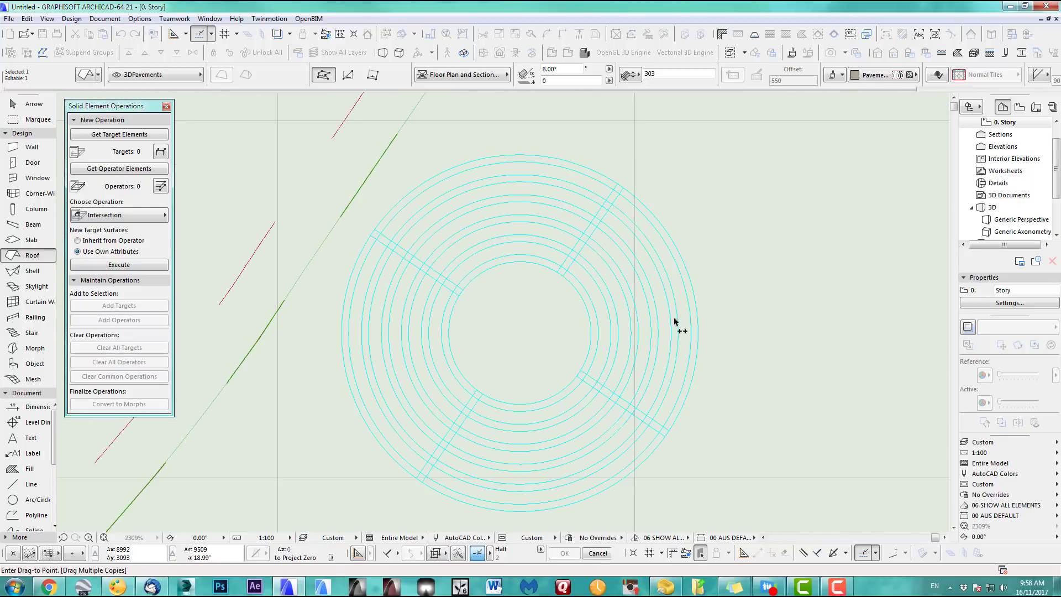
left_click(699, 333)
Pan toward the further tree pits, then cancel the ongoing copy and deselect the roof
scroll(699, 333, "down", 8)
middle_click_drag(762, 158, 478, 369)
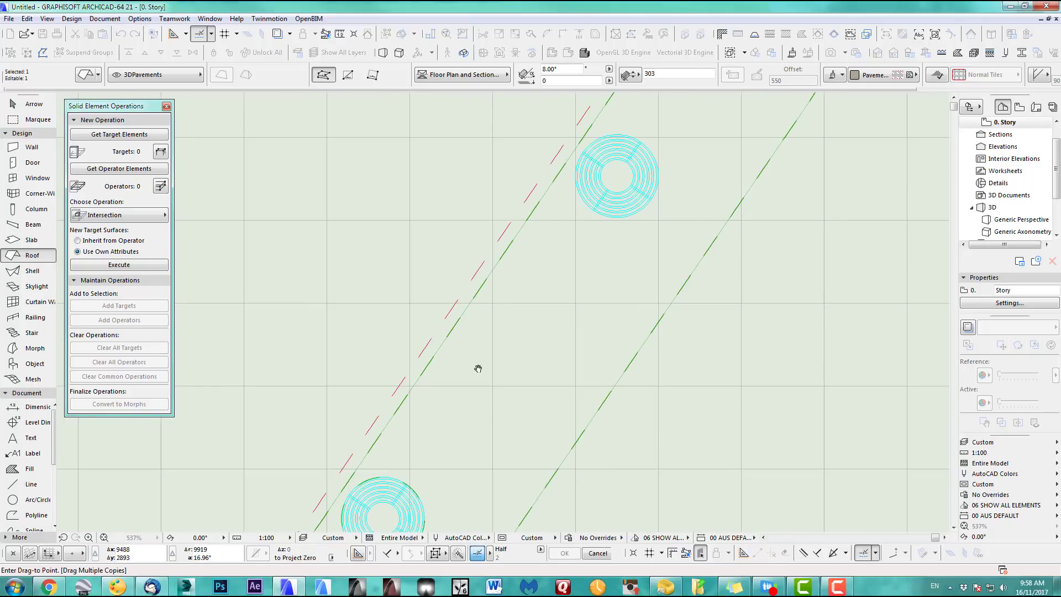
scroll(635, 178, "up", 5)
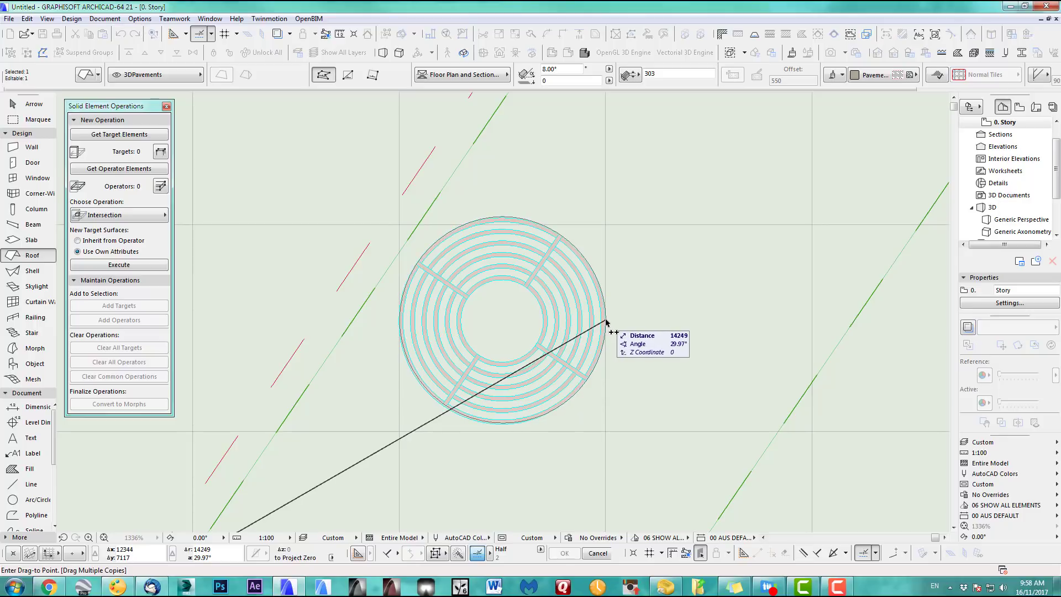
scroll(607, 322, "up", 3)
scroll(598, 271, "down", 9)
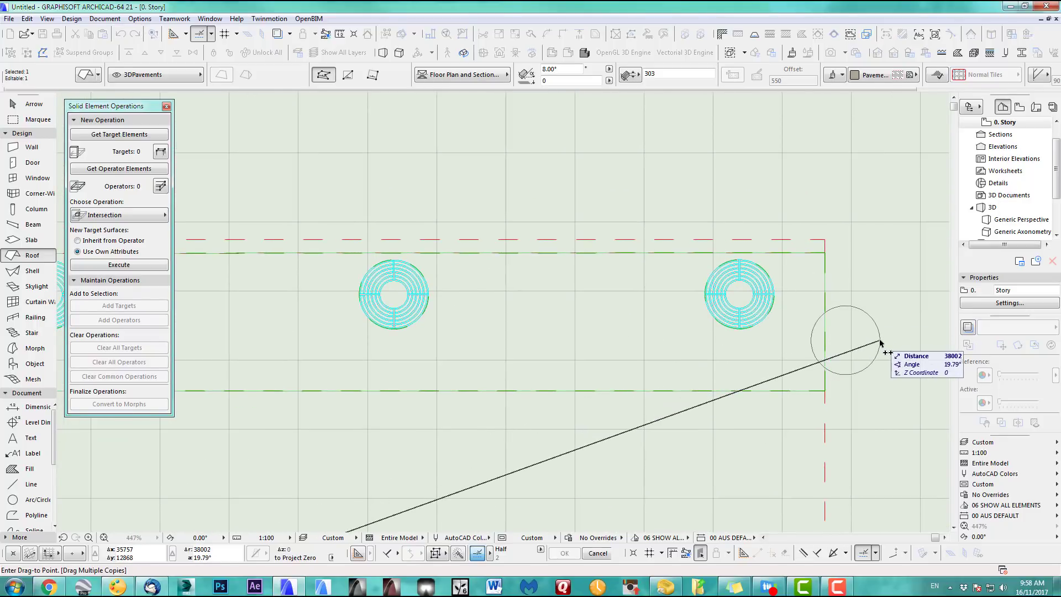
right_click(881, 343)
left_click(907, 428)
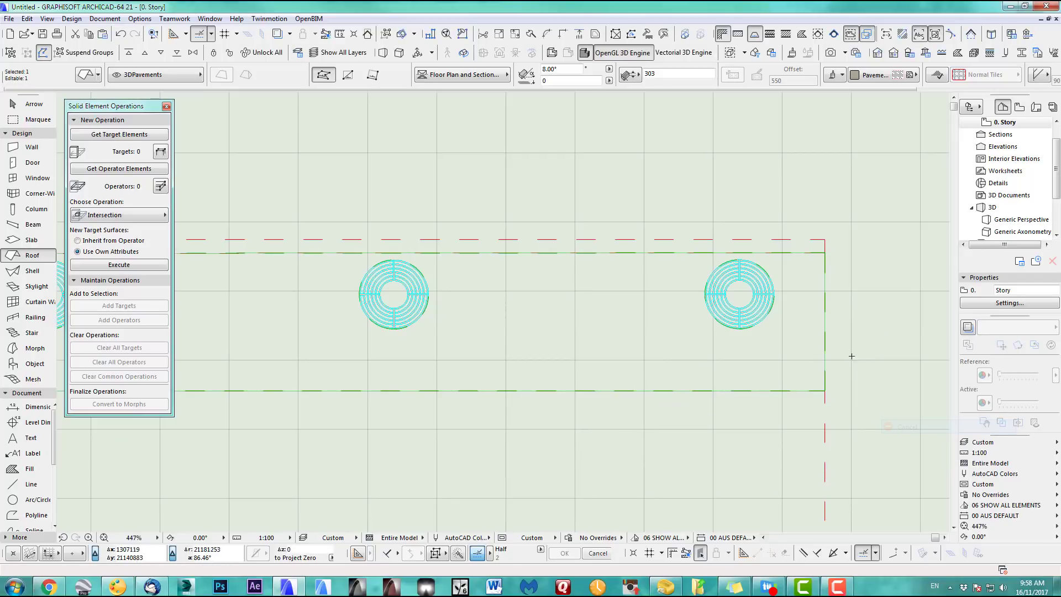
key("Escape")
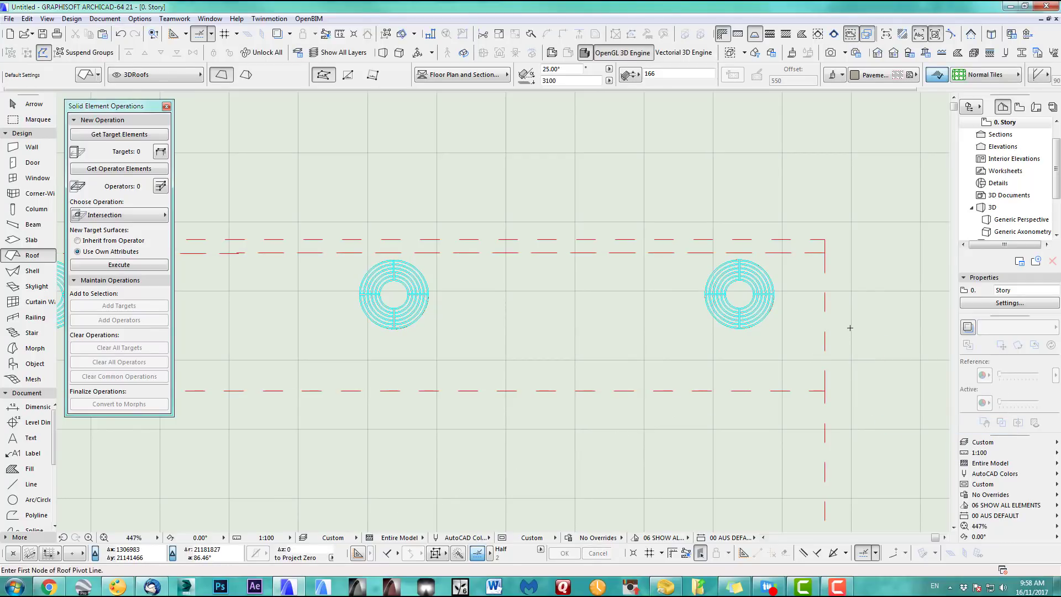
double_click(1021, 220)
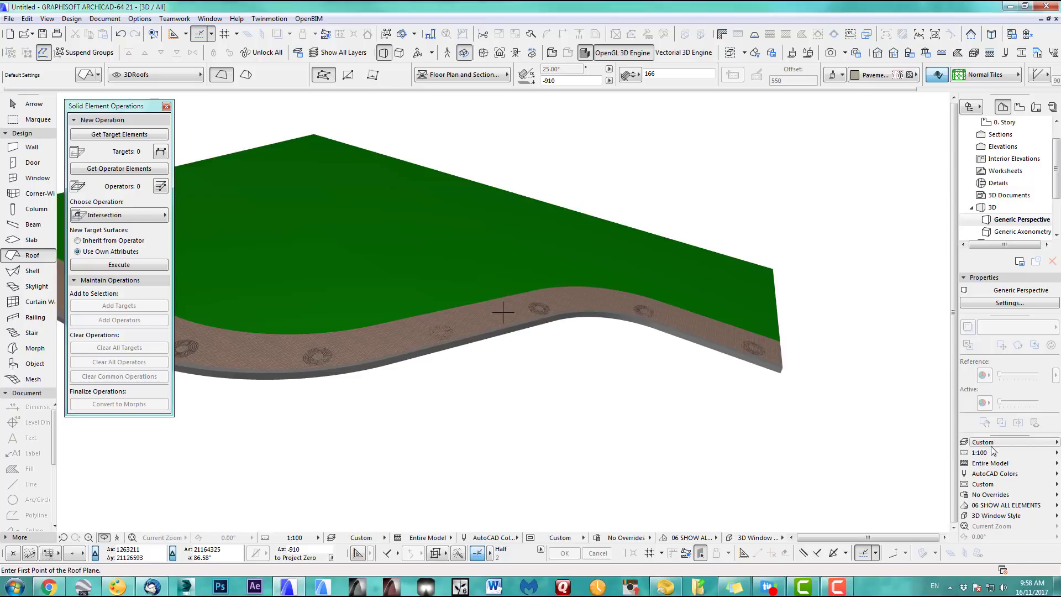
left_click(992, 448)
left_click(990, 440)
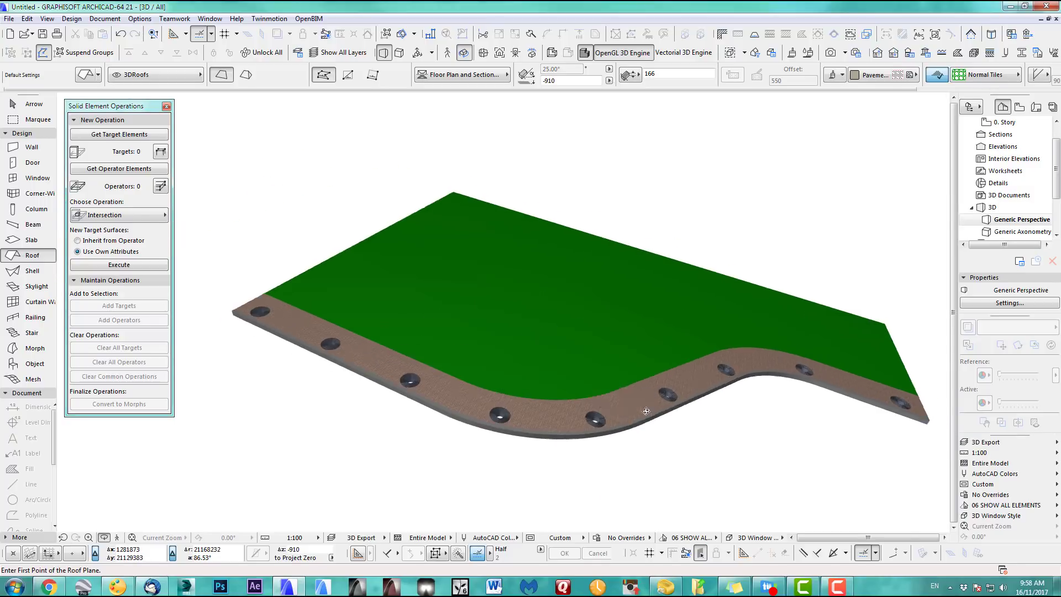
middle_click_drag(646, 411, 665, 419)
left_click_drag(429, 364, 354, 333)
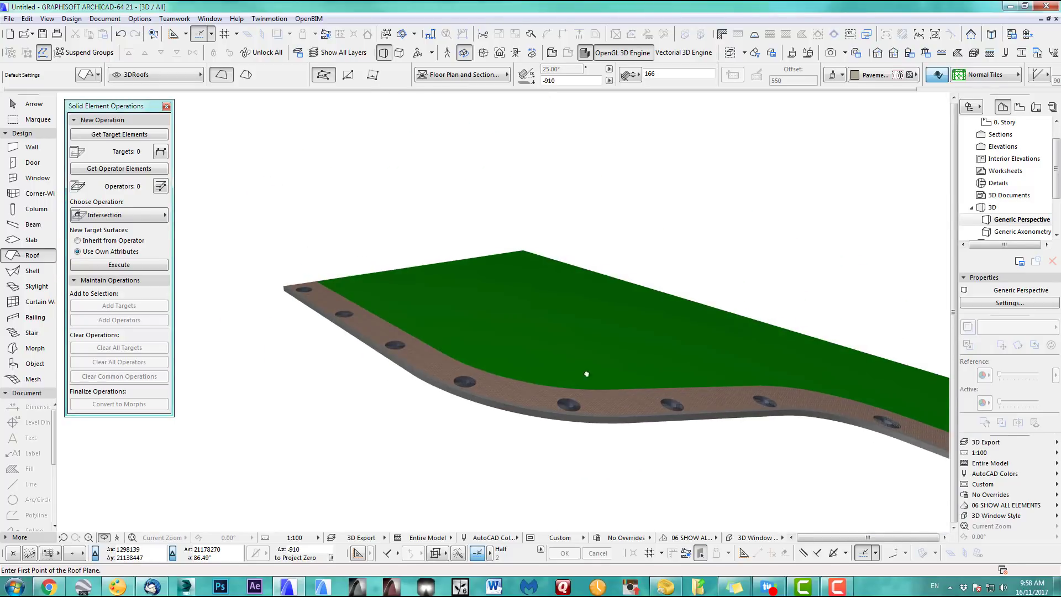
middle_click_drag(587, 374, 429, 360)
middle_click_drag(707, 387, 560, 308)
left_click_drag(503, 313, 702, 409)
middle_click_drag(701, 410, 591, 317)
scroll(586, 305, "up", 4)
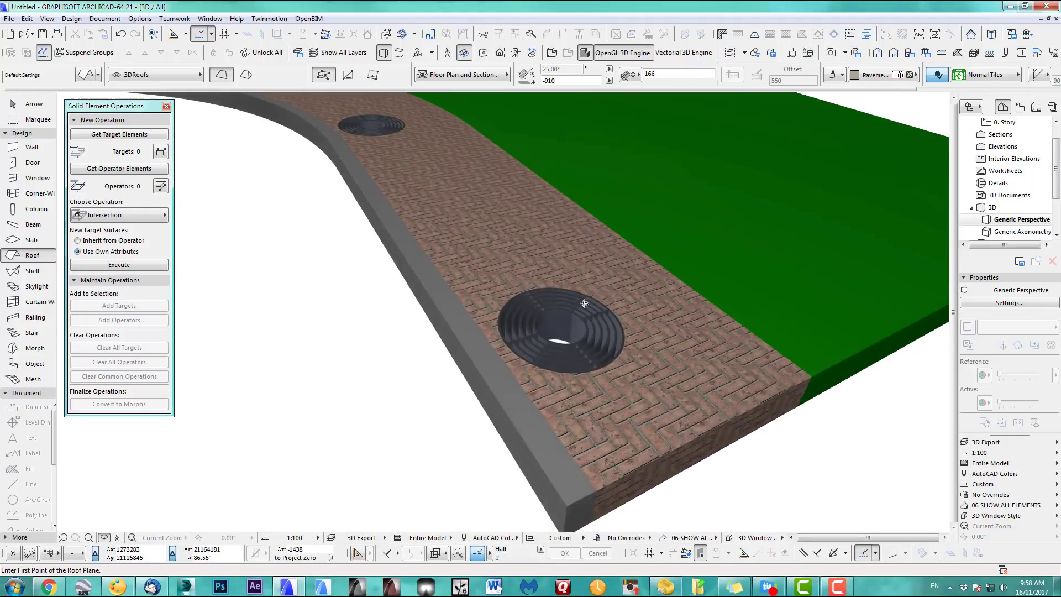
scroll(584, 305, "up", 1)
left_click_drag(503, 312, 668, 318)
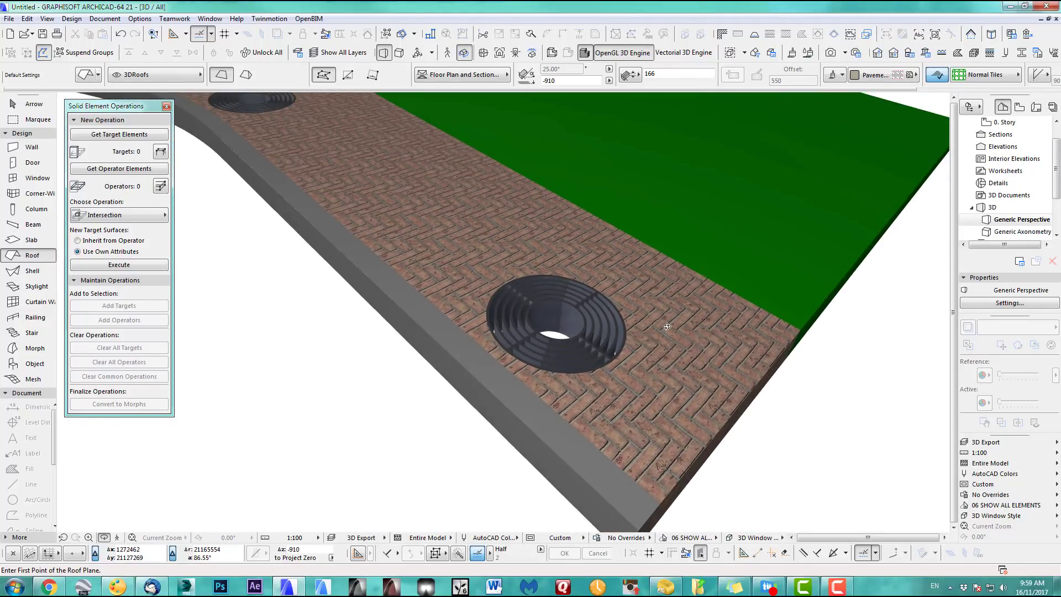
key("F2")
scroll(511, 353, "down", 5)
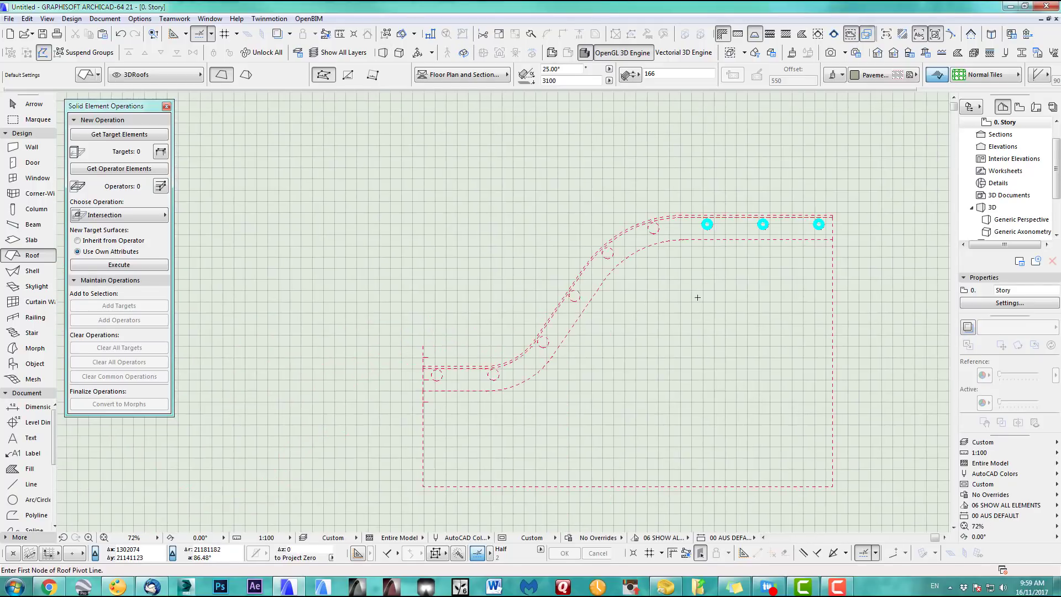
Drag a copy of the curved pavement path to a spot above the original
scroll(590, 399, "up", 3)
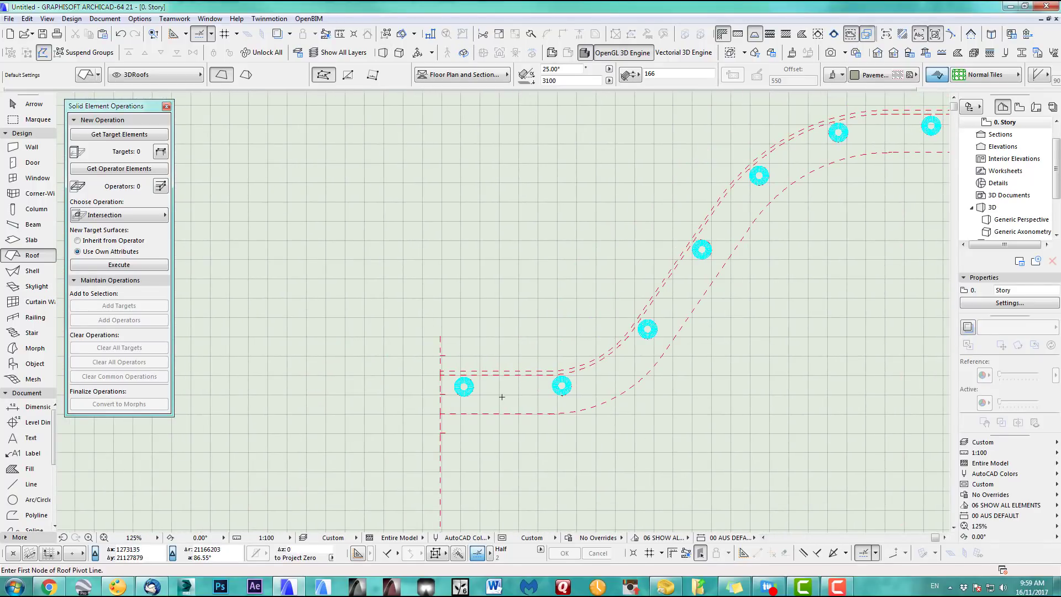
left_click(503, 396, "shift")
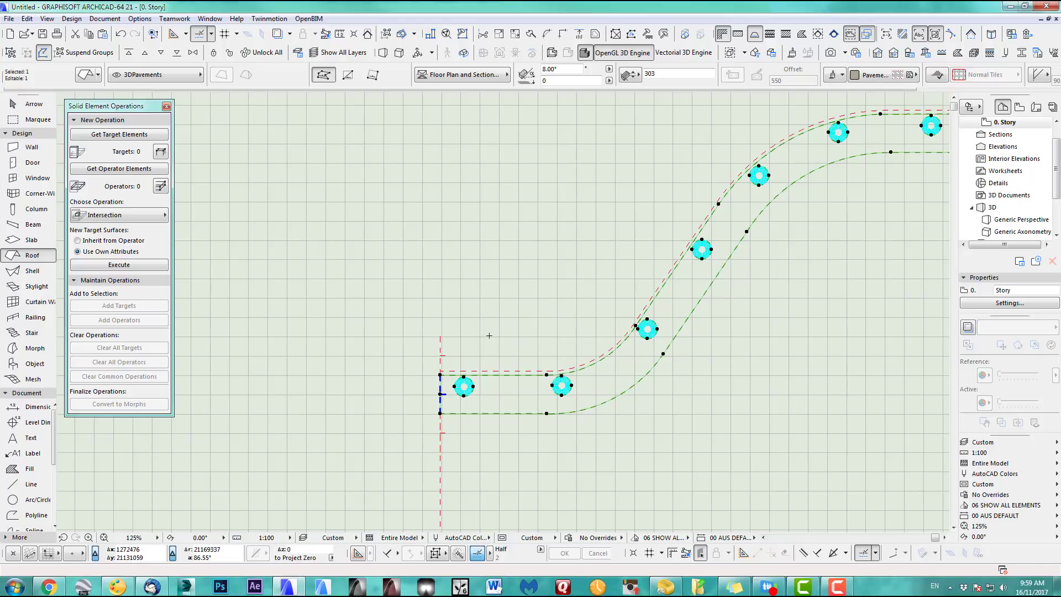
key("ctrl+alt+d")
left_click(520, 396)
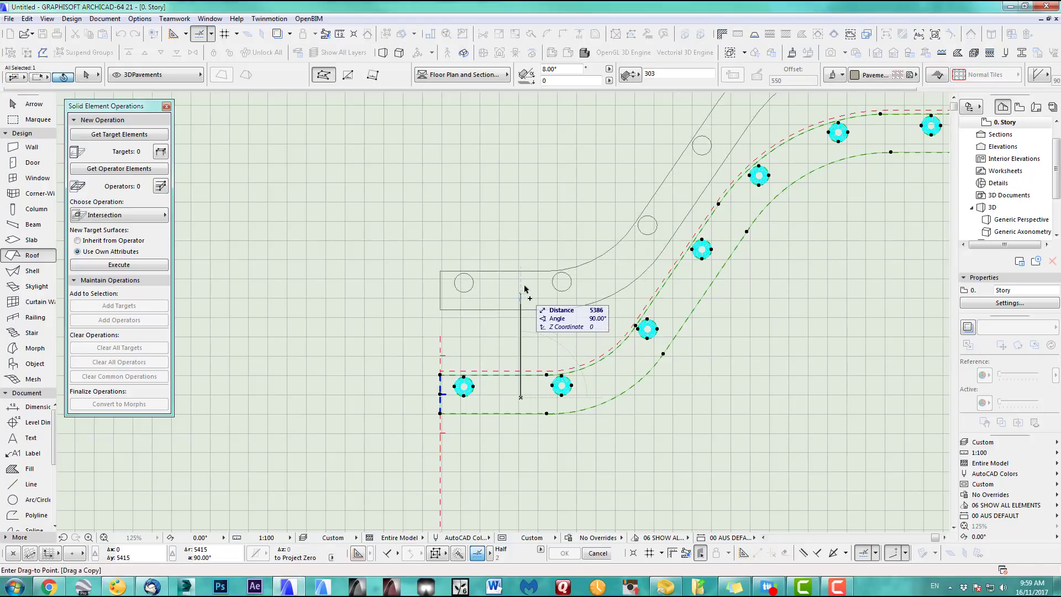
left_click(526, 253)
scroll(470, 216, "down", 3)
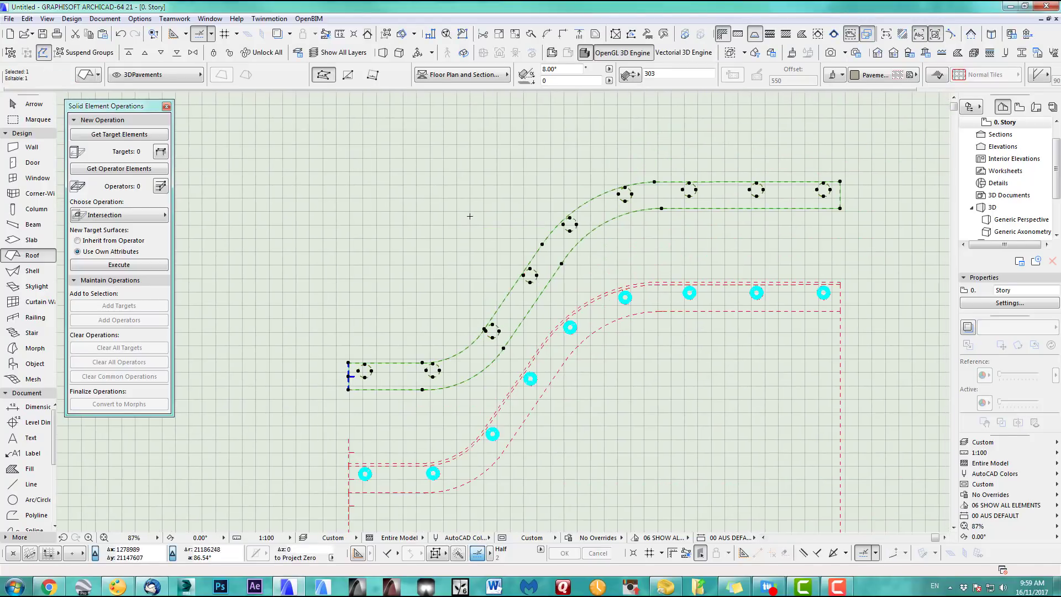
key("Escape")
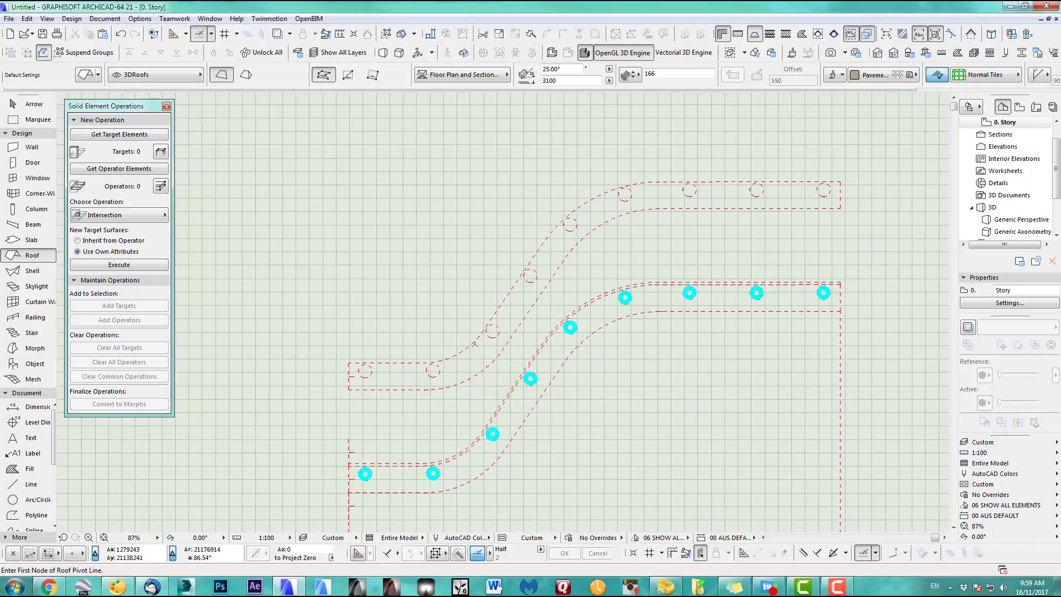
Delete all the circular tree-pit holes from the upper path copy
left_click(434, 370)
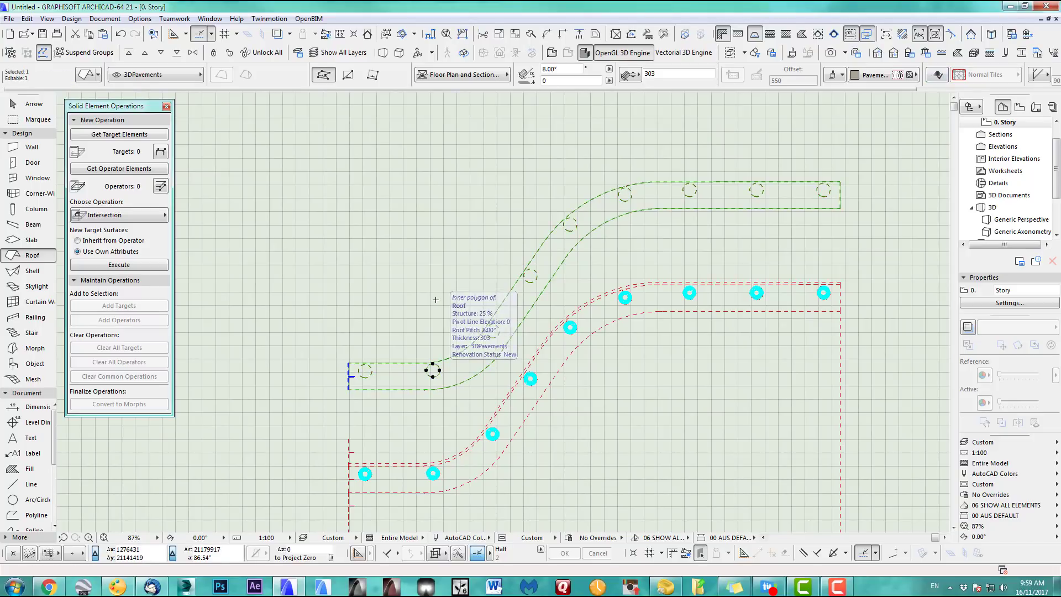
key("Delete")
left_click(499, 332, "shift")
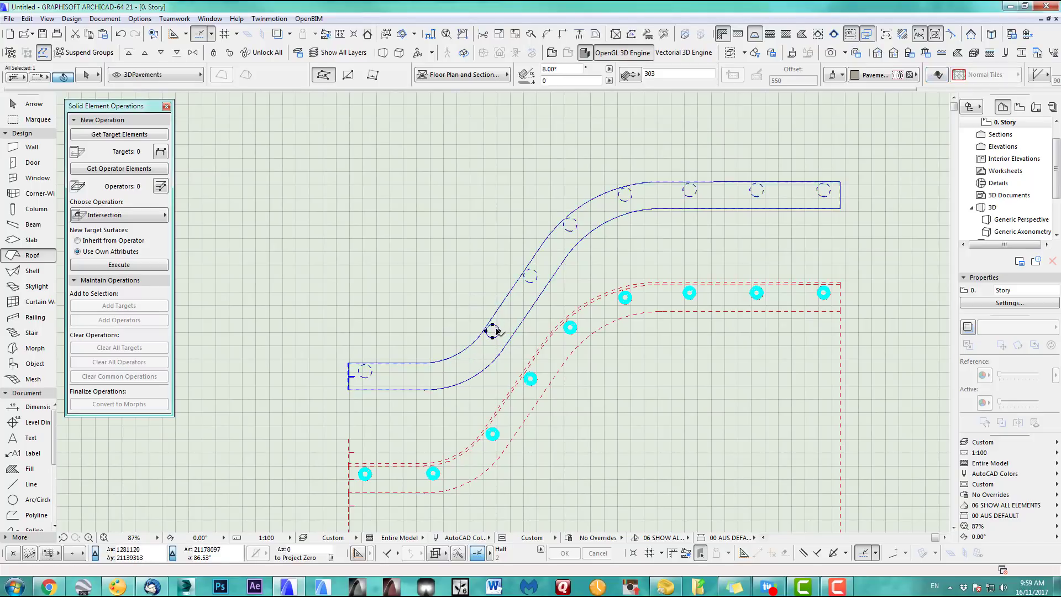
key("Delete")
left_click(526, 280, "shift")
key("Delete")
left_click(632, 197, "shift")
key("Delete")
left_click(371, 367, "shift")
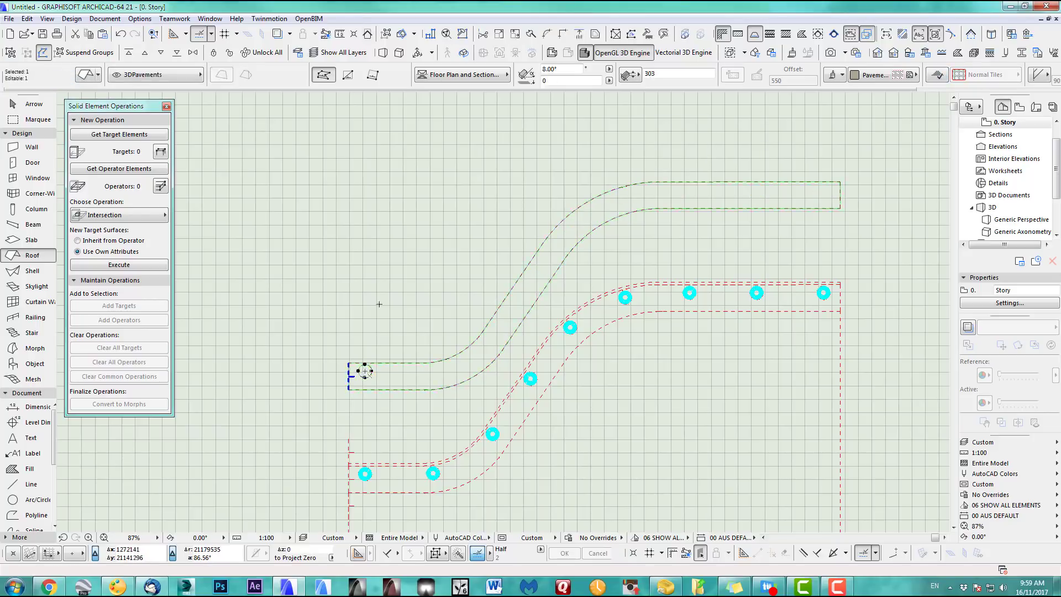
key("Delete")
Move the hole-free copy back down exactly onto the original path outline
middle_click_drag(375, 428, 428, 332)
scroll(429, 332, "up", 3)
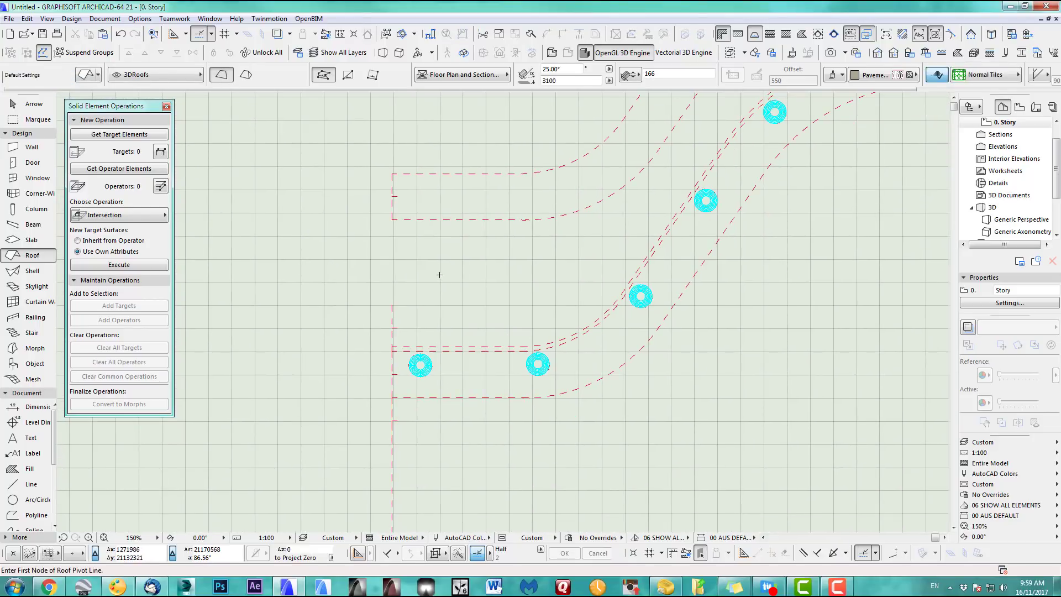
left_click(425, 220, "shift")
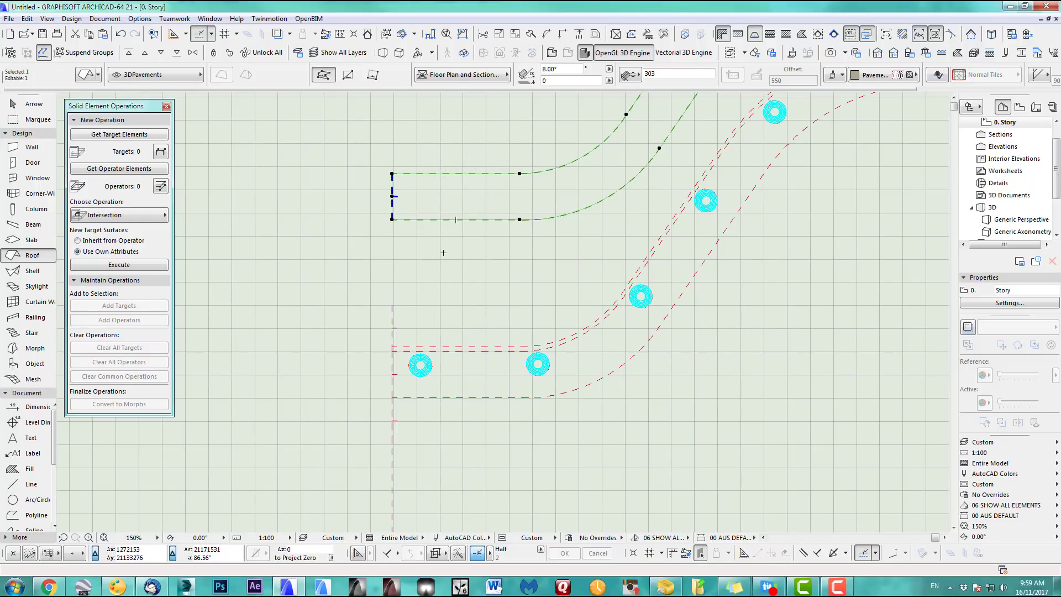
key("ctrl+d")
left_click(392, 174)
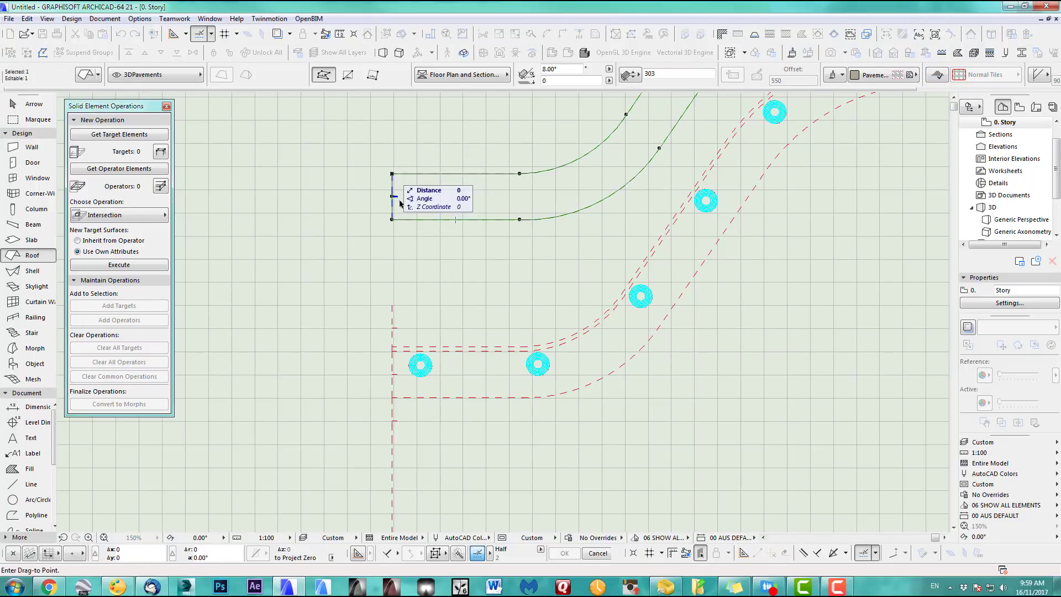
left_click(392, 350)
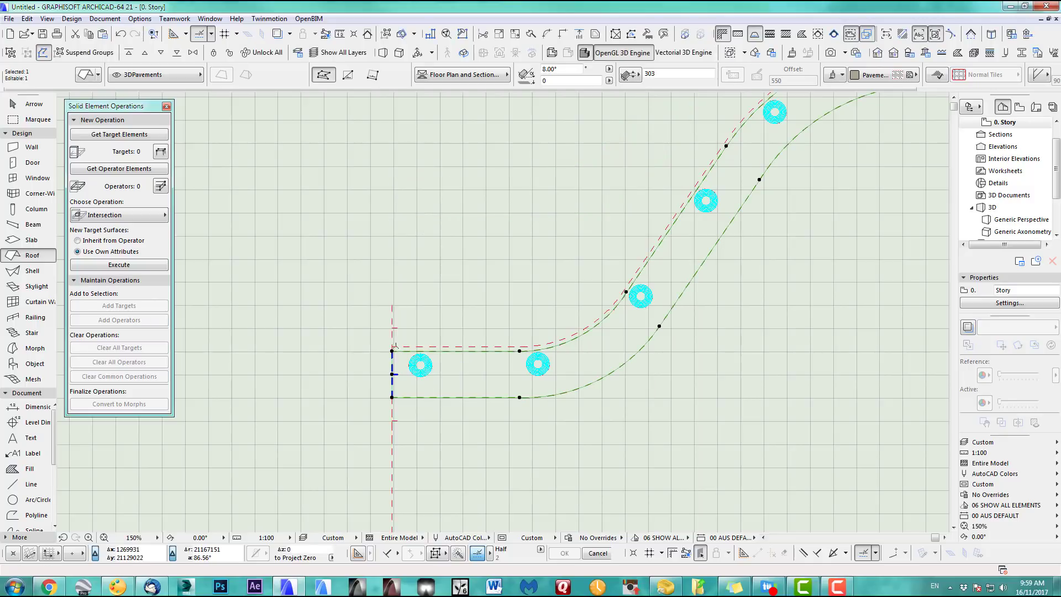
left_click(834, 76)
Override the path copy's top surface with ART_Mulch1, deselect it, and view it in 3D
left_click(855, 107)
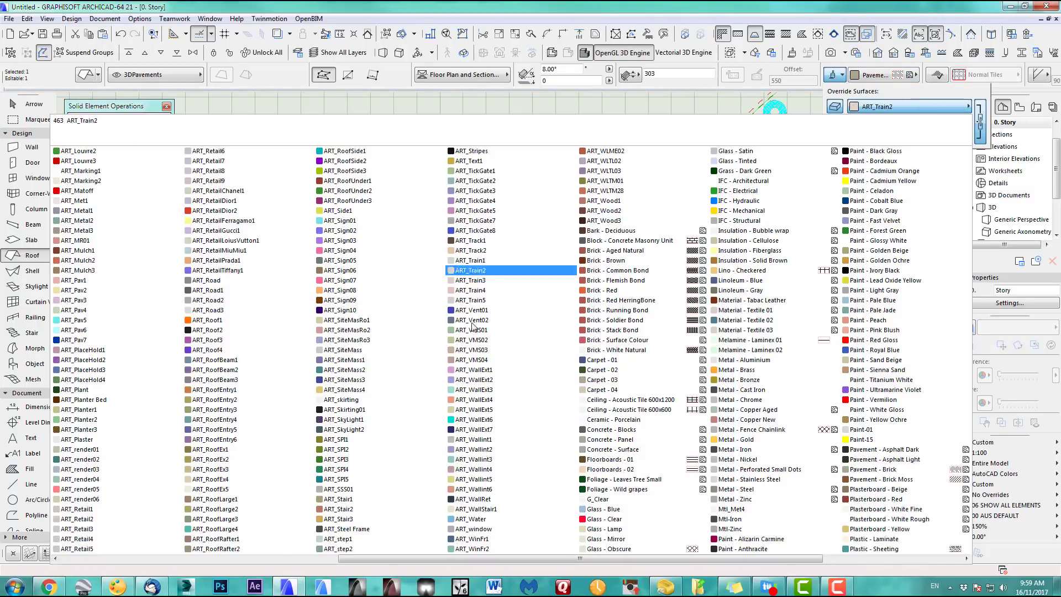
scroll(469, 367, "up", 4)
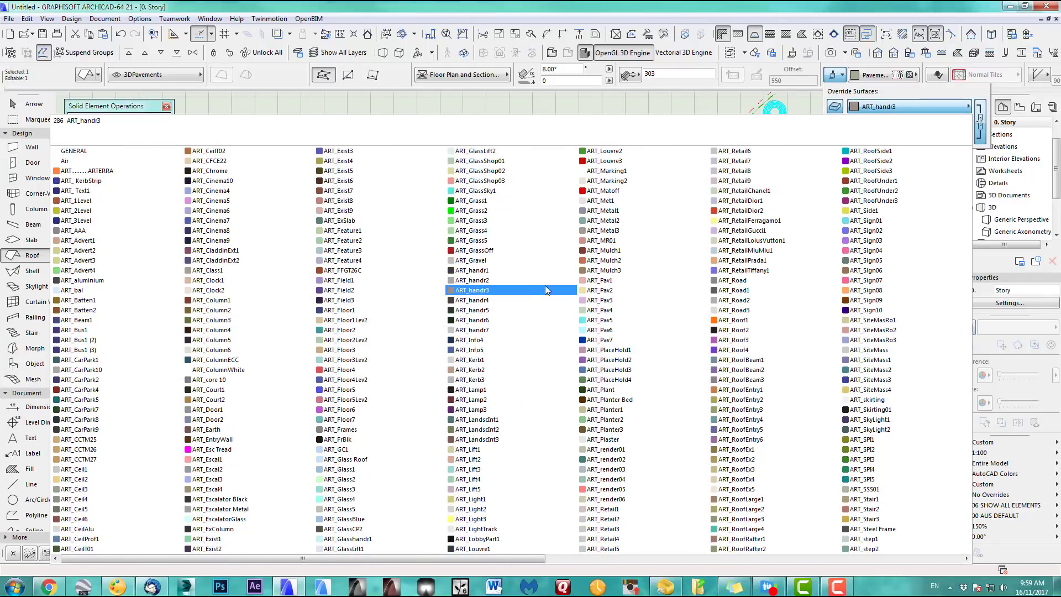
left_click(603, 250)
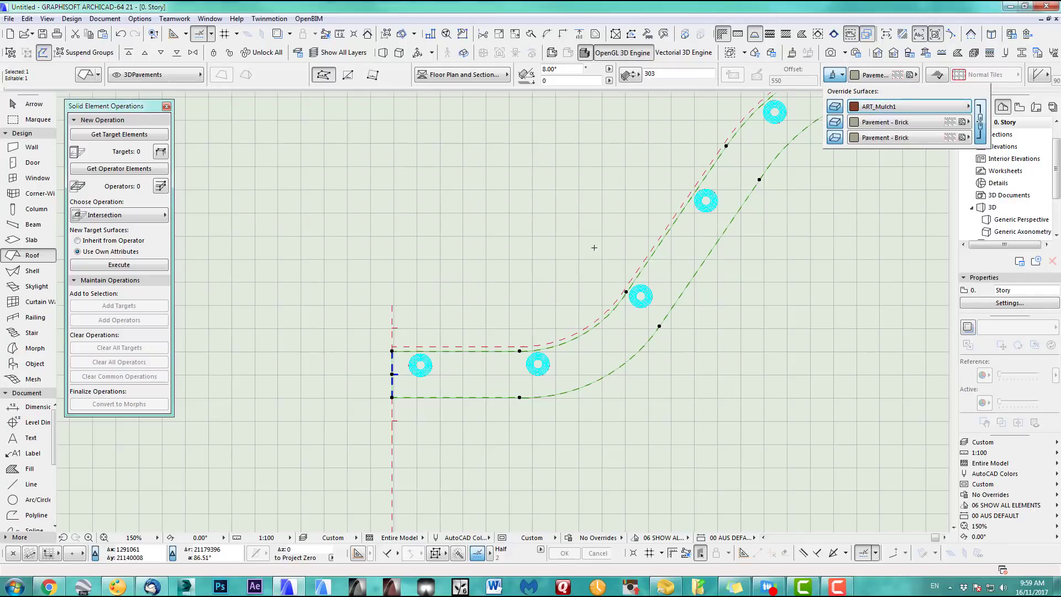
left_click(452, 280)
key("Escape")
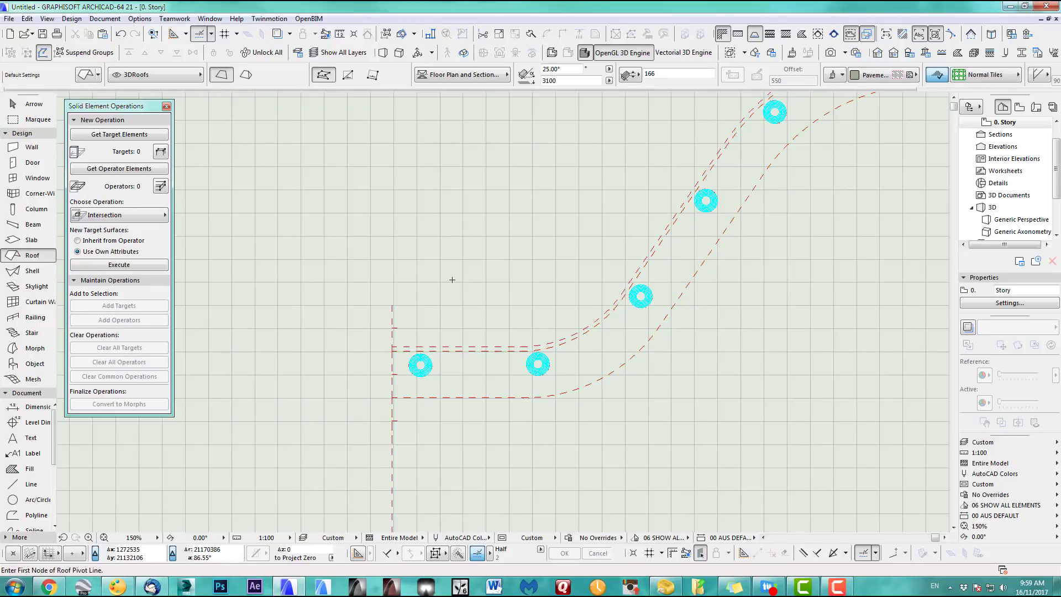
key("F3")
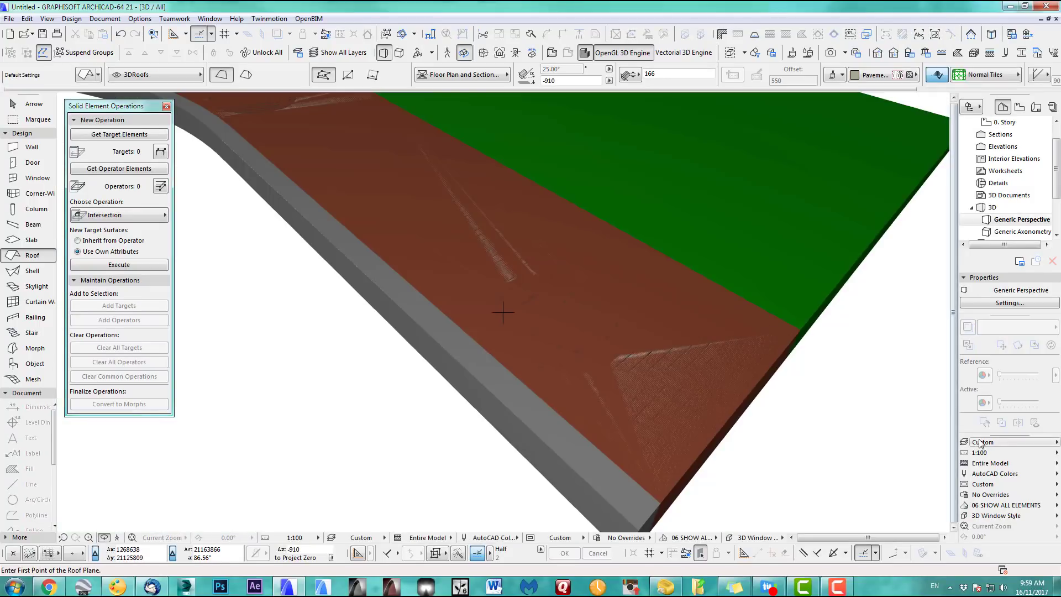
Apply 3D Export and lower the mulch path copy with a negative Elevate (Ctrl+9) offset
left_click(973, 442)
left_click(947, 442)
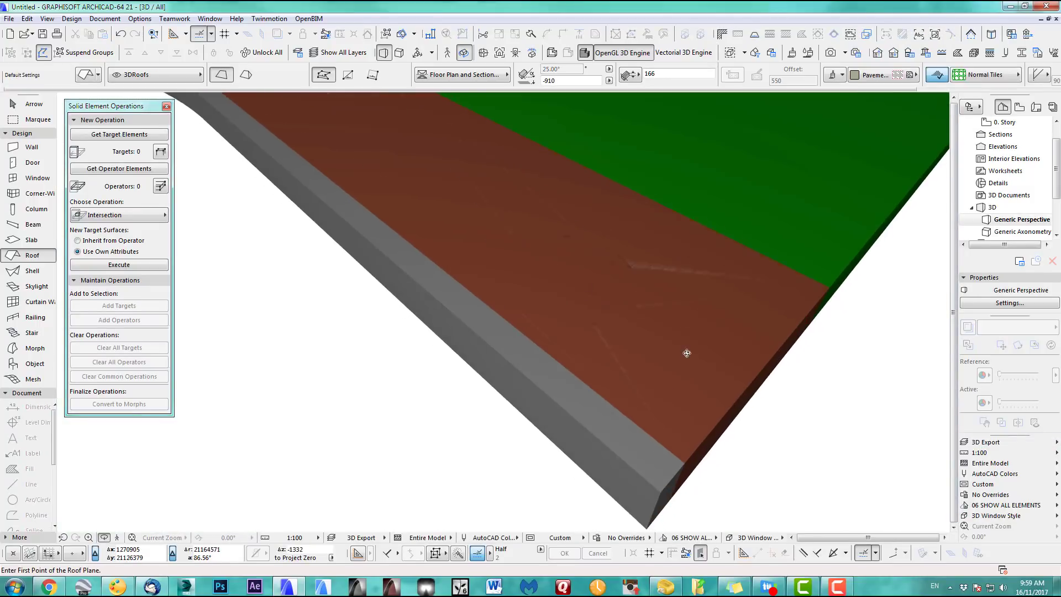
left_click(36, 105)
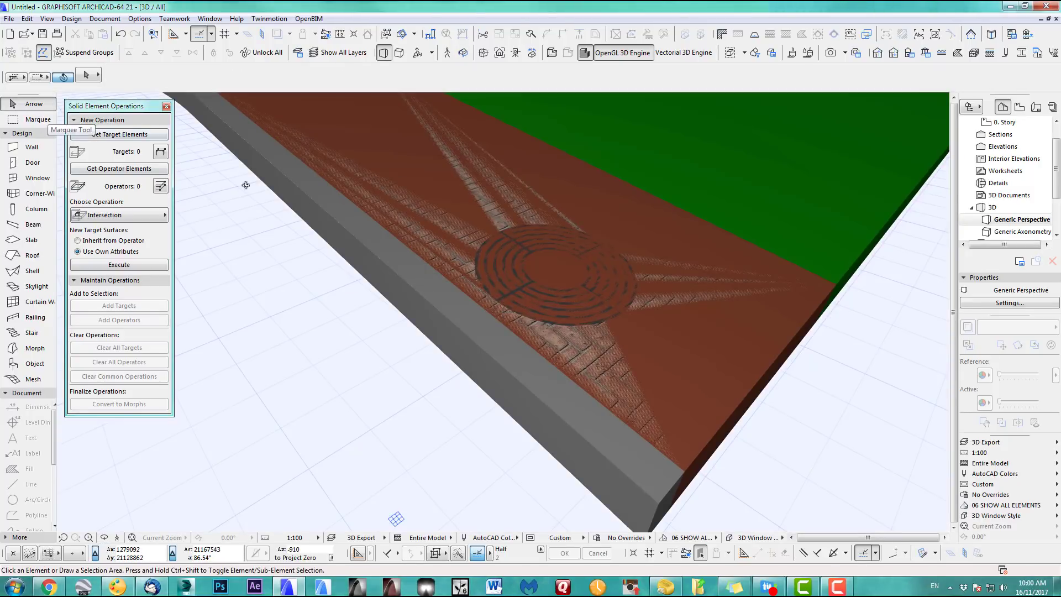
left_click(568, 279)
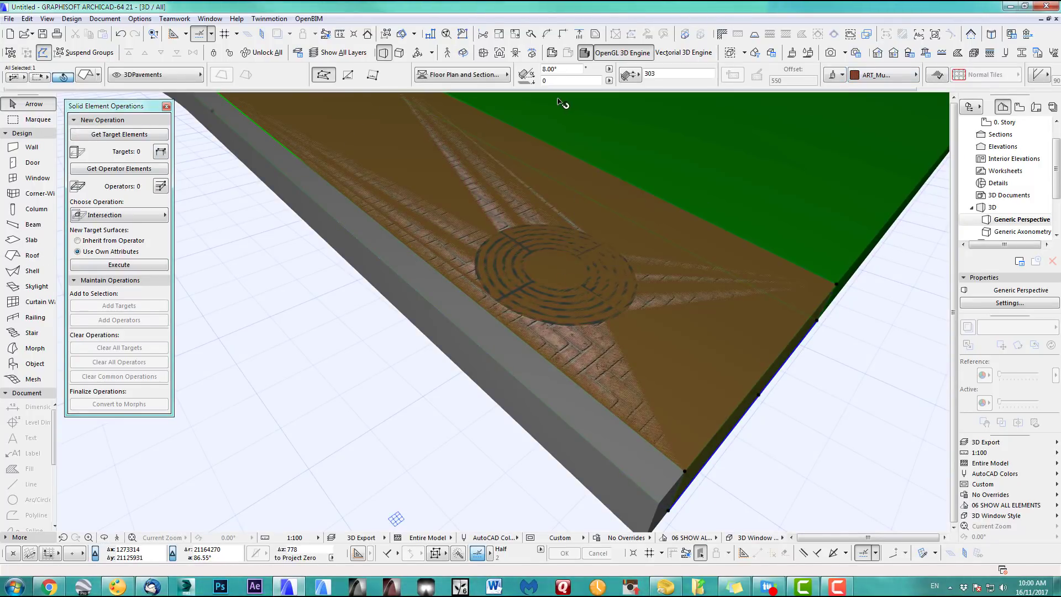
key("ctrl+9")
type("-2")
key("Return")
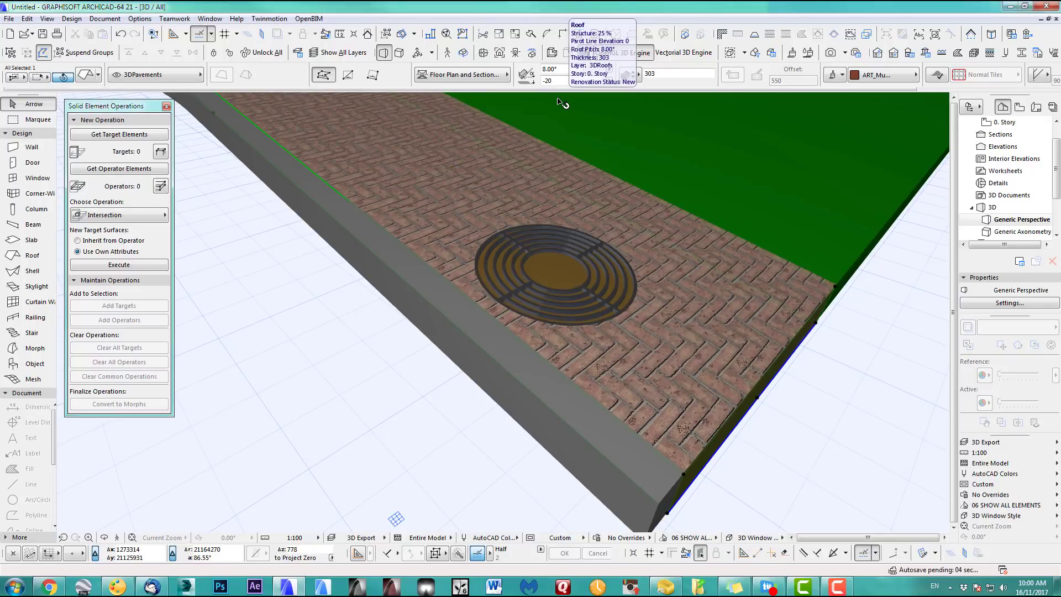
key("Escape")
Orbit around the curved path to check mulch shows only inside the tree pits
scroll(554, 325, "down", 5)
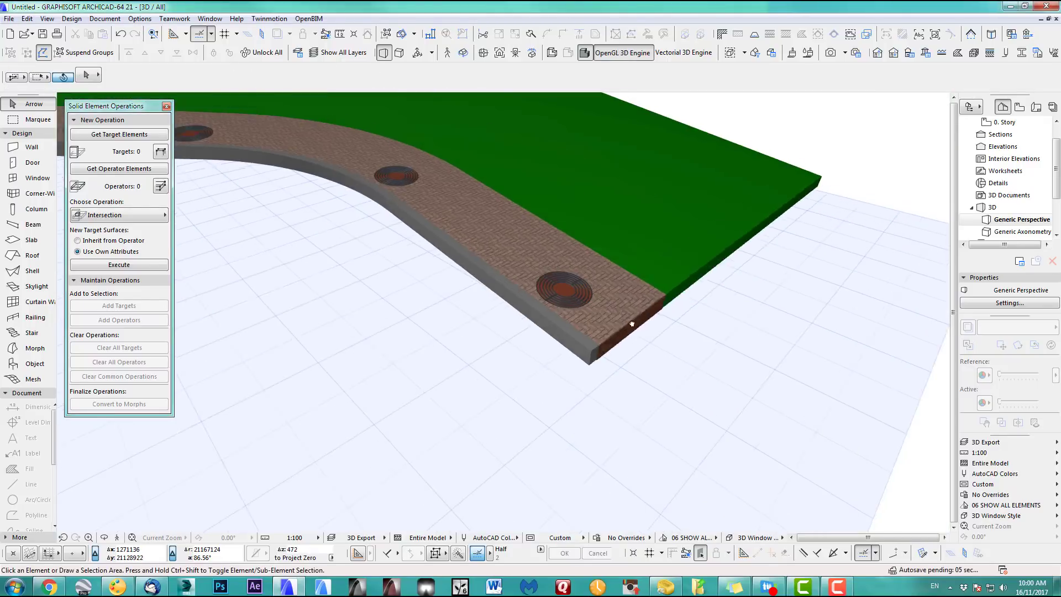
middle_click_drag(632, 324, 400, 310, "shift")
scroll(401, 311, "up", 5)
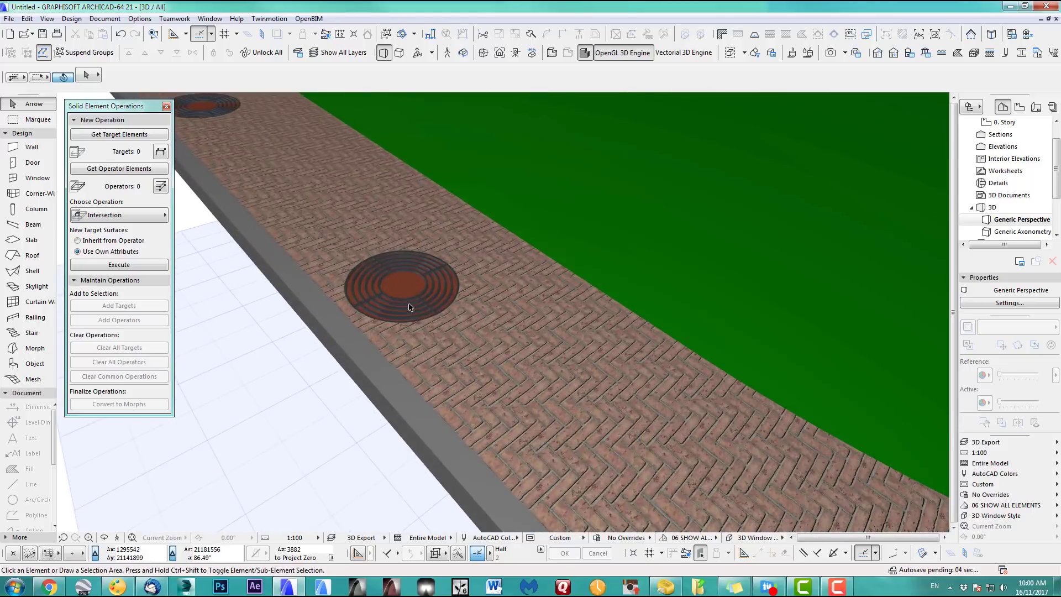
scroll(401, 310, "down", 4)
scroll(485, 311, "down", 4)
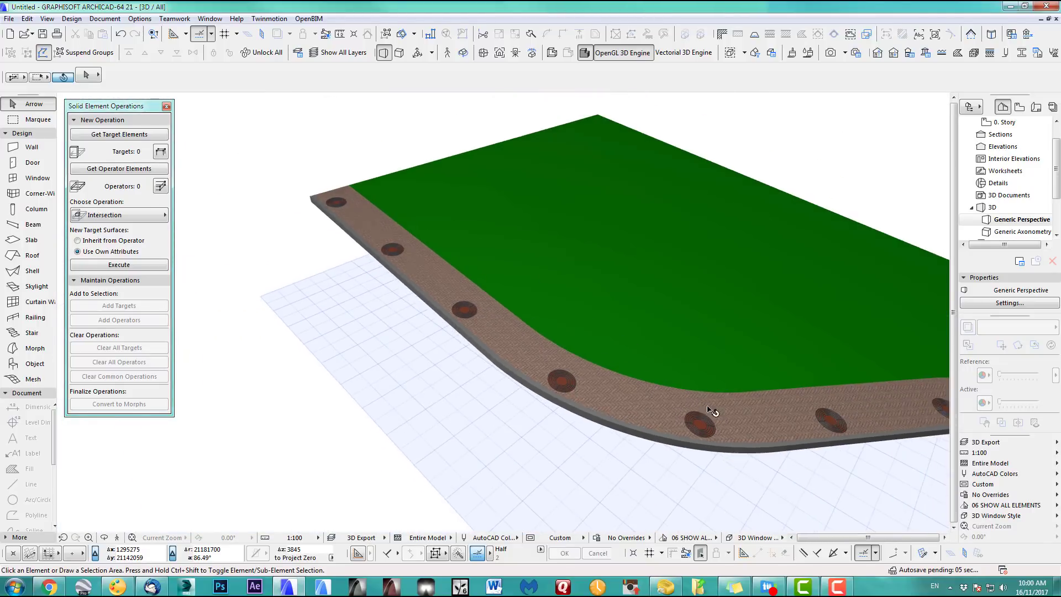
middle_click_drag(712, 410, 597, 326)
middle_click_drag(774, 341, 689, 381, "shift")
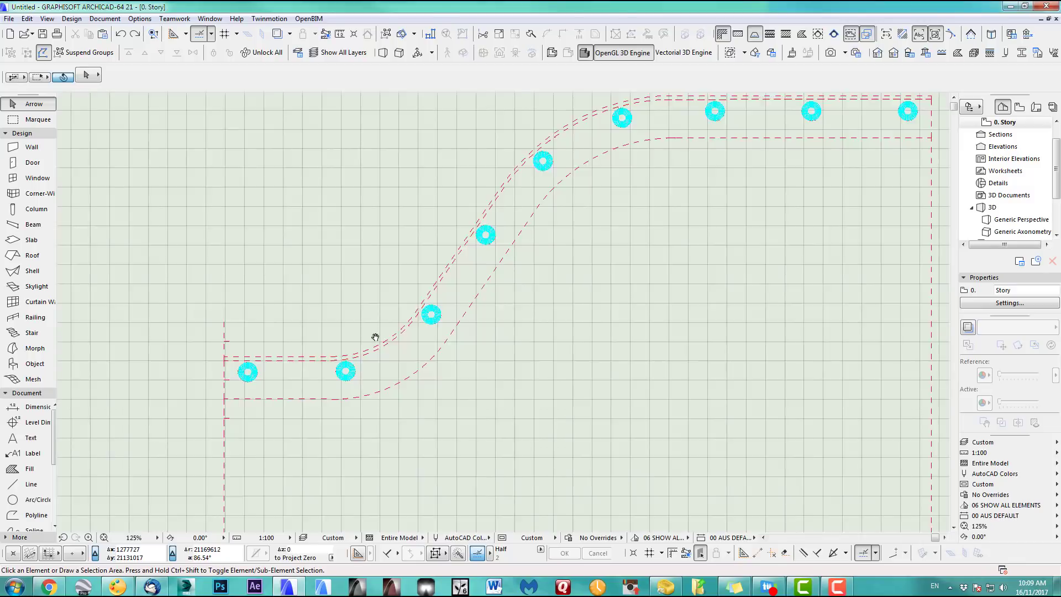
Set Tree Model Detailed 21, 5000 by 5000, as the Object tool's default
middle_click_drag(375, 338, 328, 357)
scroll(330, 360, "down", 2)
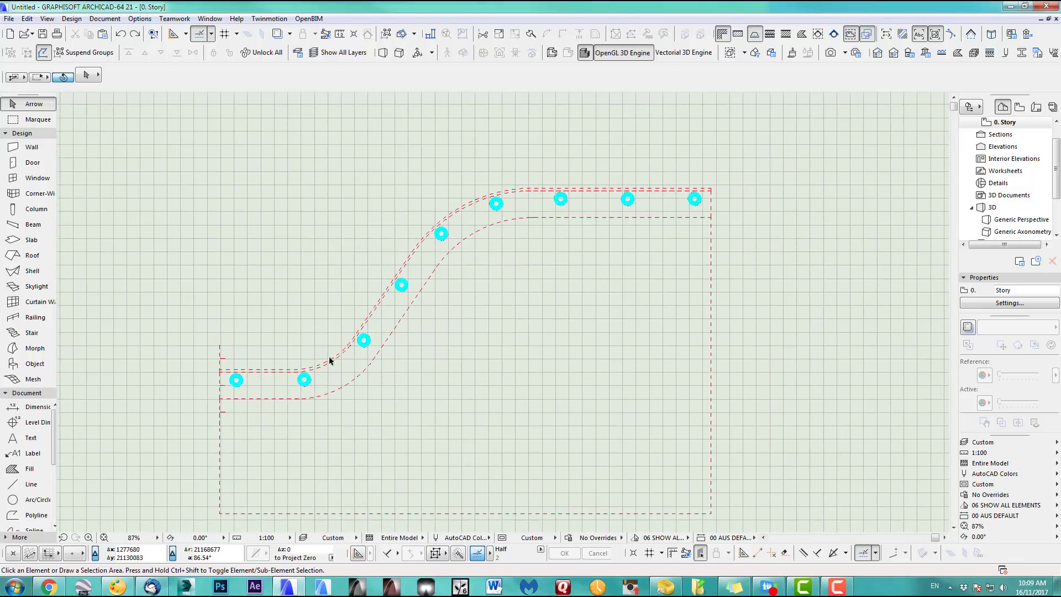
scroll(350, 353, "up", 2)
scroll(372, 359, "down", 1)
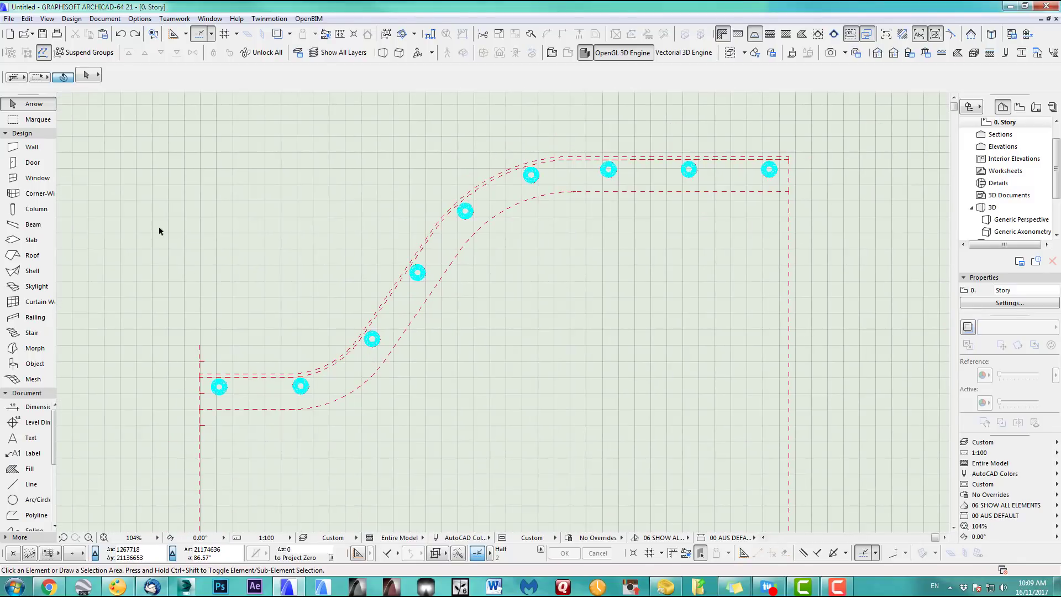
left_click(33, 364)
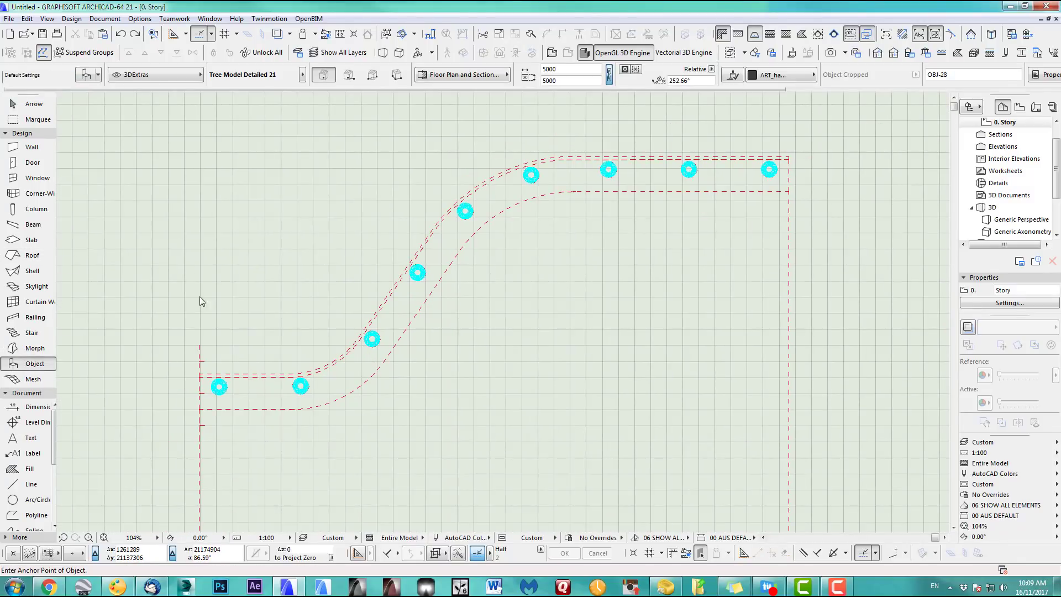
key("ctrl+t")
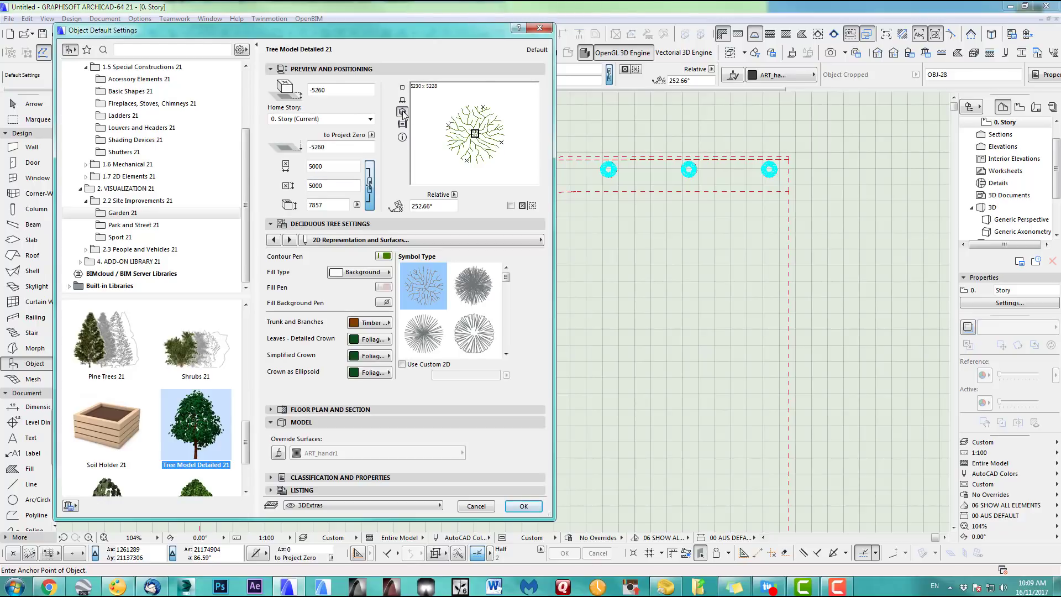
left_click(403, 112)
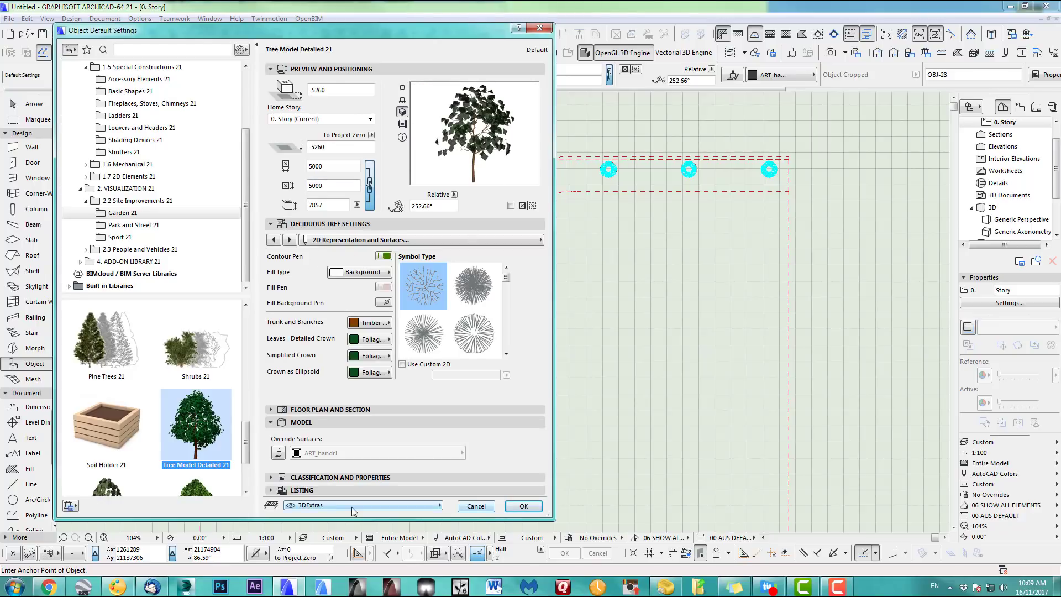
left_click(509, 506)
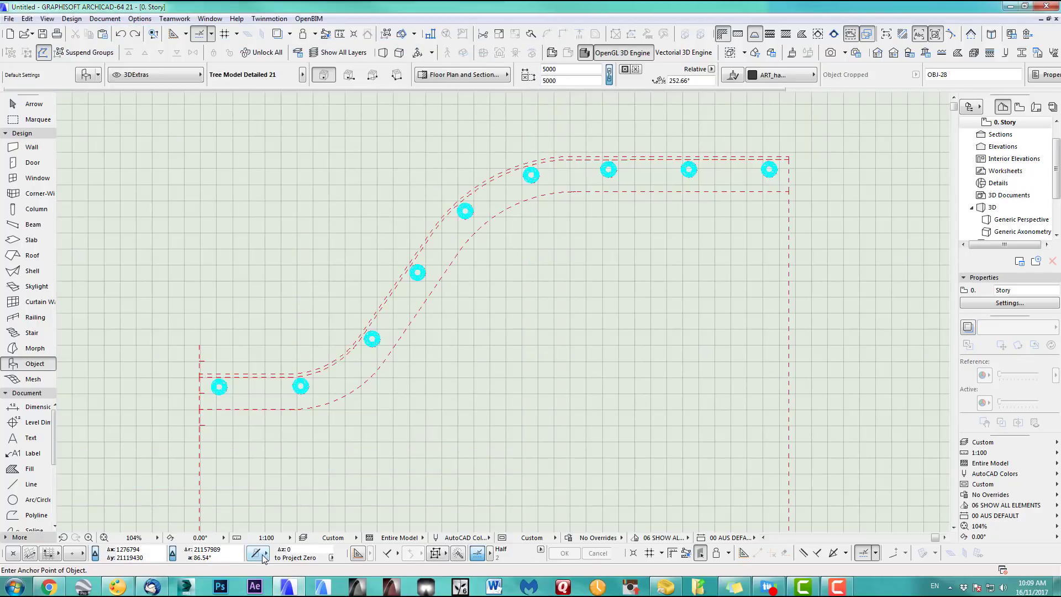
Change the placement method and place trees on the first four tree pits
left_click(264, 555)
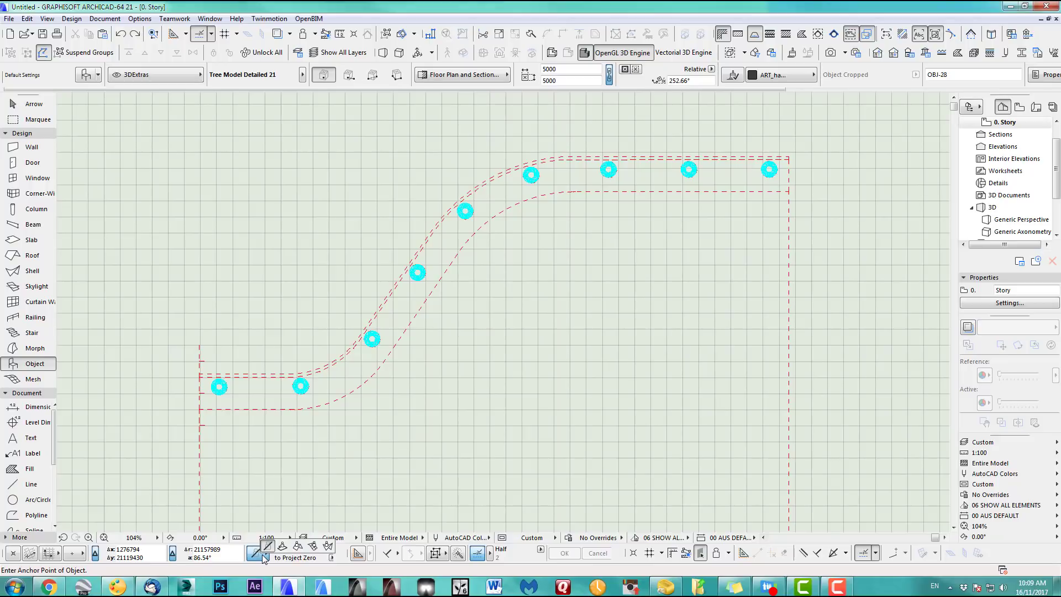
left_click(298, 548)
scroll(227, 386, "up", 4)
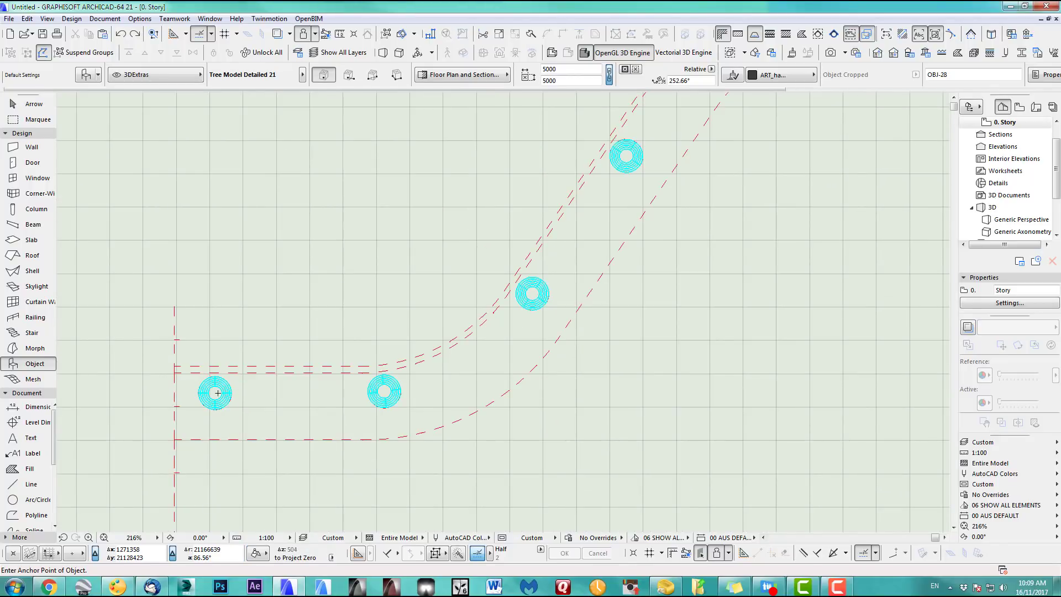
left_click(221, 392)
left_click(383, 391)
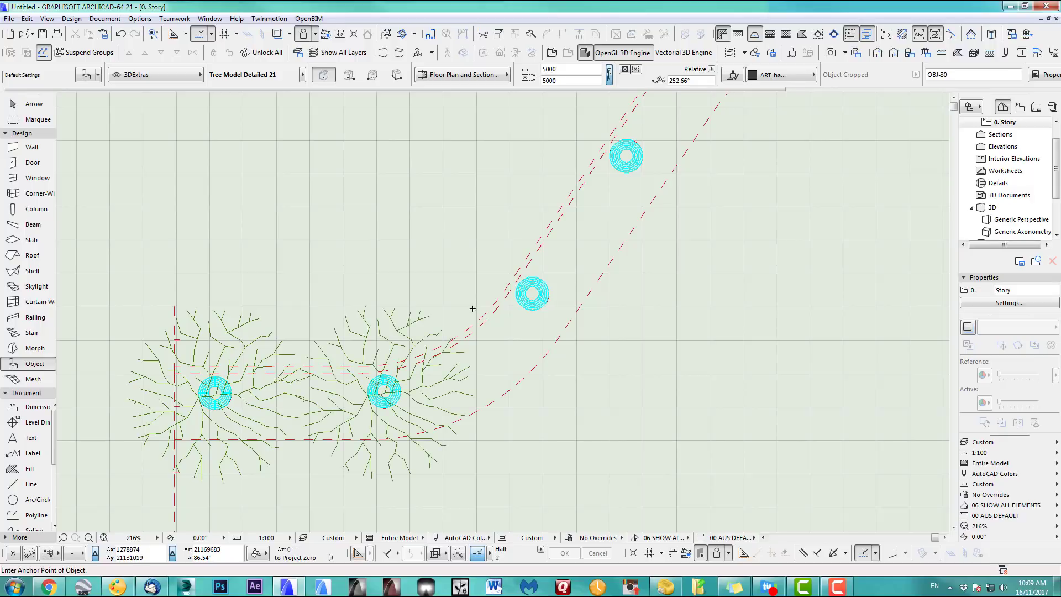
left_click(533, 296)
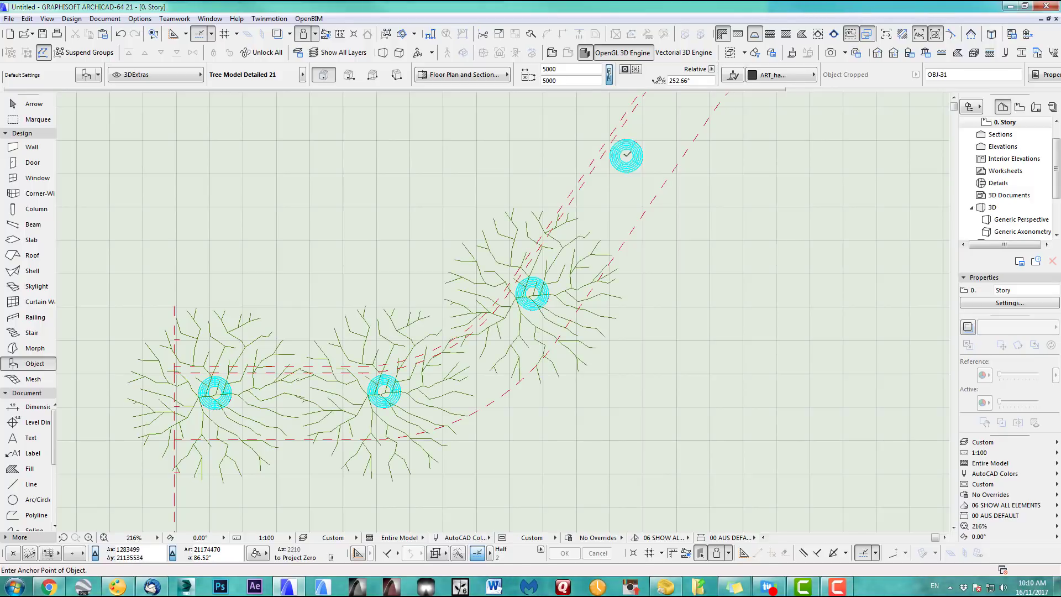
left_click(627, 155)
Place trees on the remaining five tree pits toward the path's straight end, then view in 3D
middle_click_drag(645, 253, 265, 497)
left_click(346, 272)
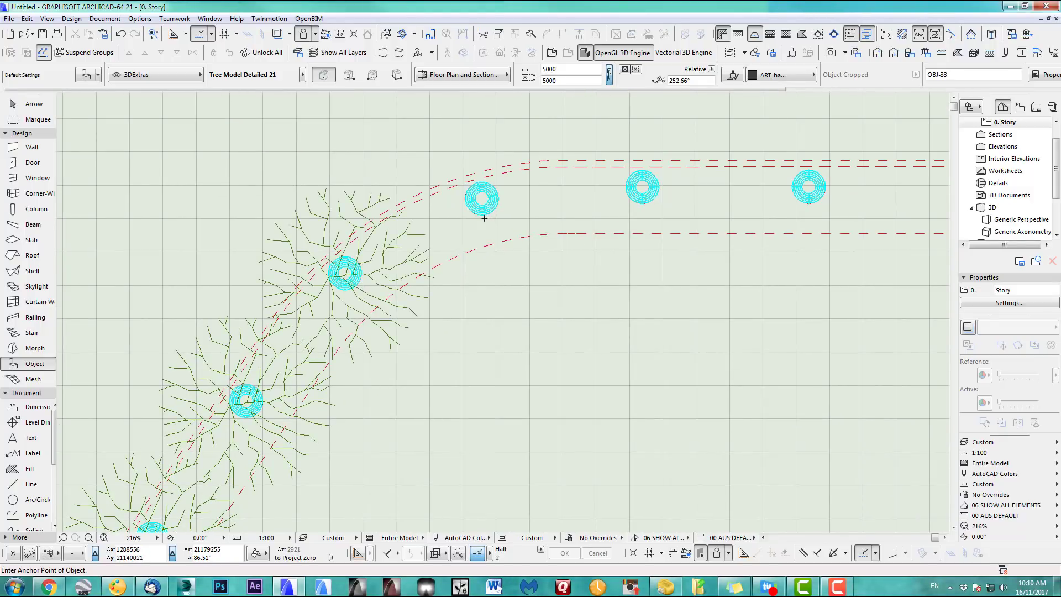
left_click(483, 199)
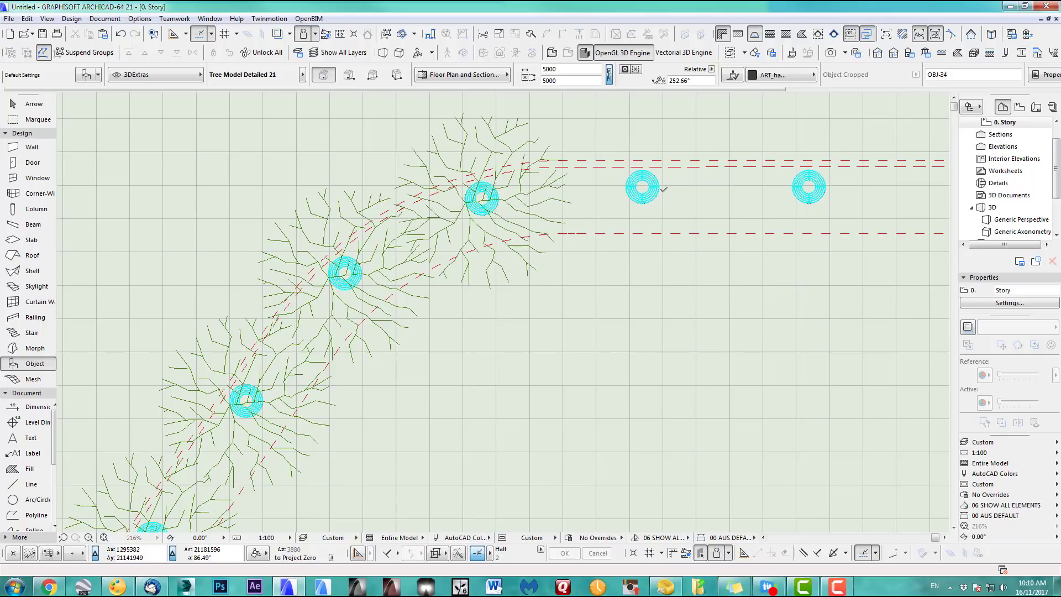
left_click(643, 186)
left_click(809, 187)
middle_click_drag(879, 223, 382, 291)
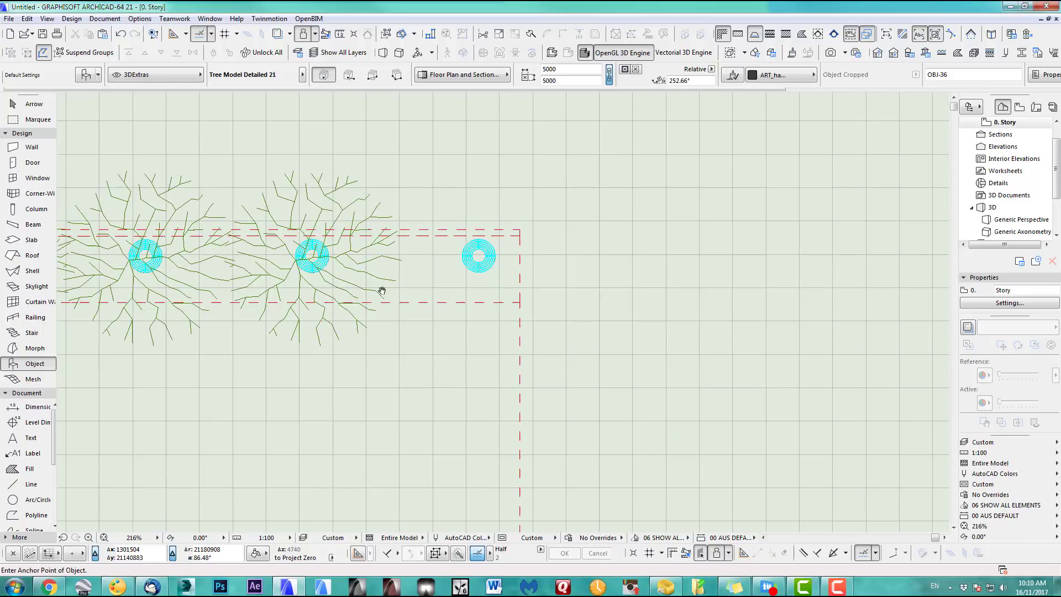
left_click(479, 254)
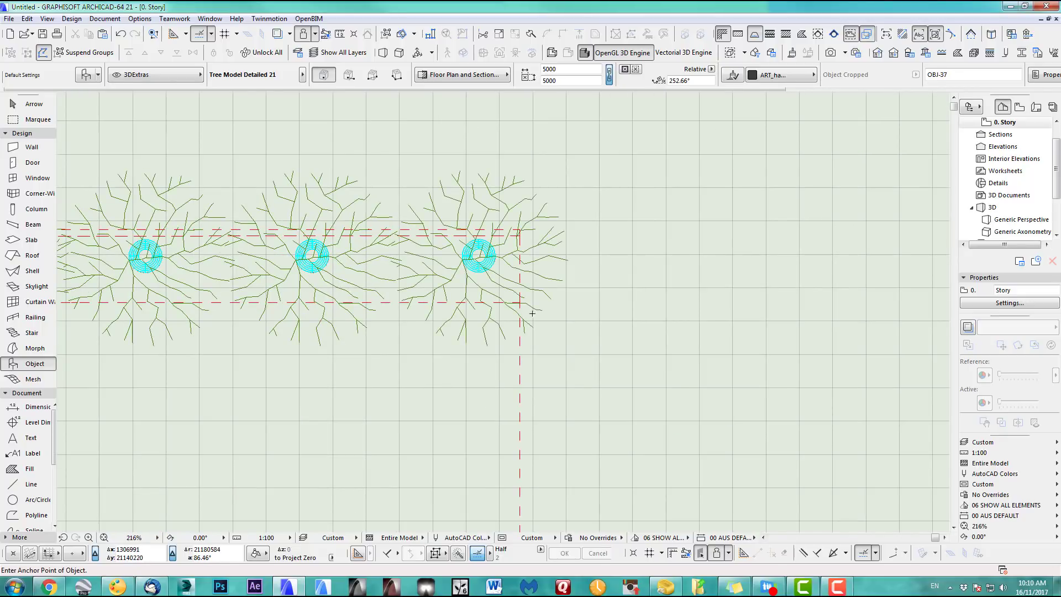
scroll(532, 251, "down", 5)
key("F3")
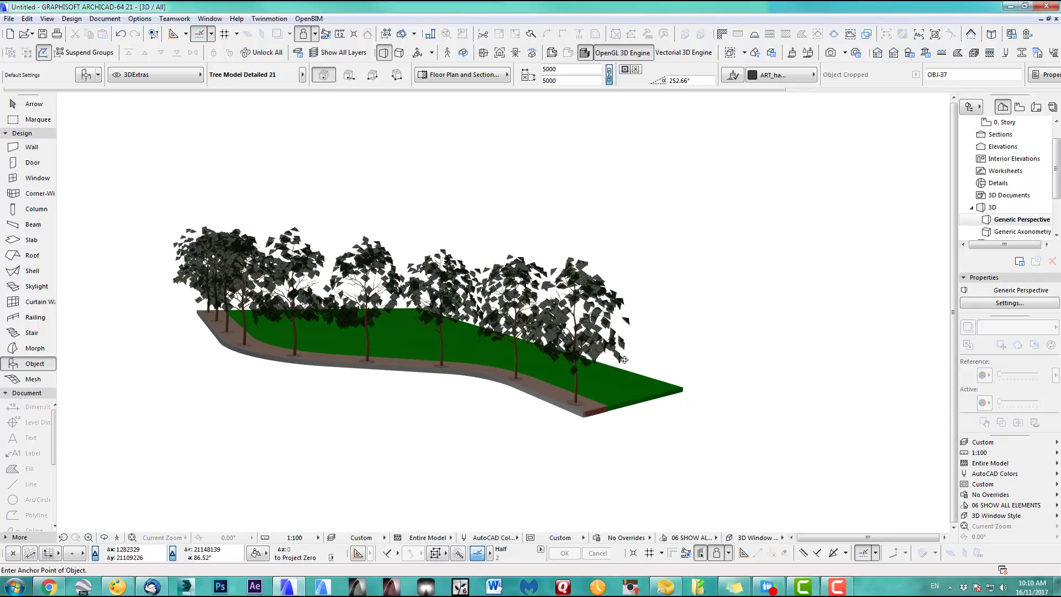
Orbit around the trees and paved path and apply the 3D Export layer combination
middle_click_drag(572, 368, 533, 358, "shift")
scroll(369, 344, "up", 4)
middle_click_drag(369, 344, 899, 412, "shift")
scroll(519, 367, "up", 4)
left_click(980, 445)
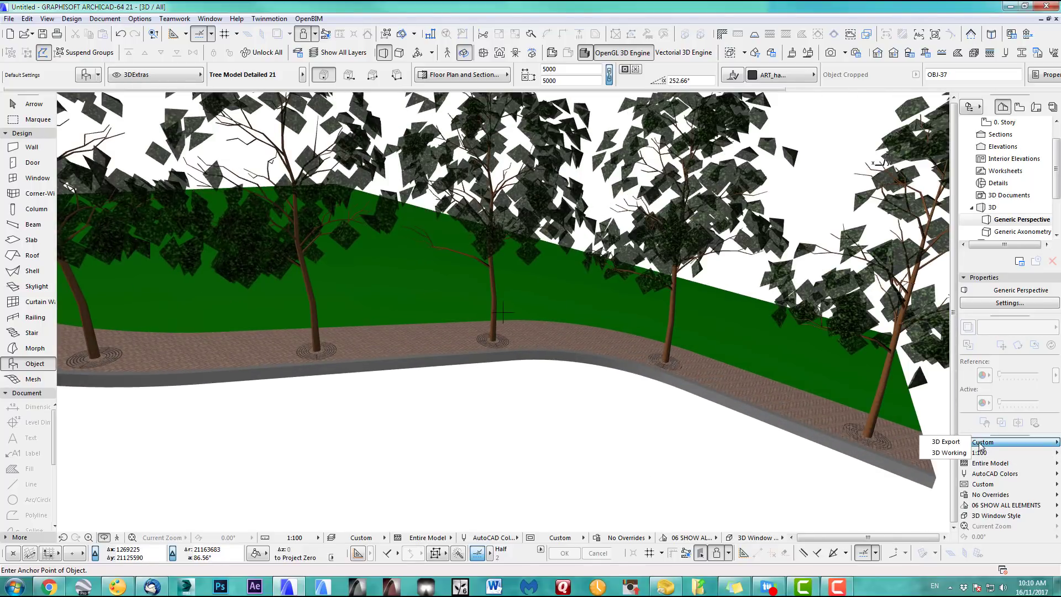
left_click(946, 441)
Frame the whole tree-lined path in 3D, then return to the floor plan
middle_click_drag(630, 385, 478, 327, "shift")
scroll(478, 327, "down", 4)
middle_click_drag(479, 363, 488, 374)
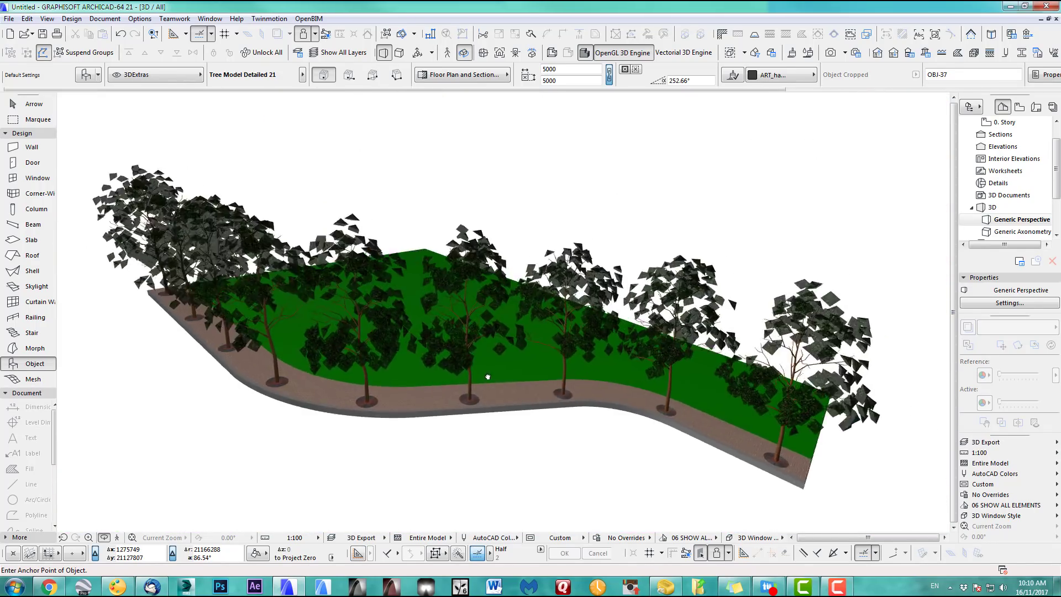
scroll(488, 374, "up", 2)
key("F2")
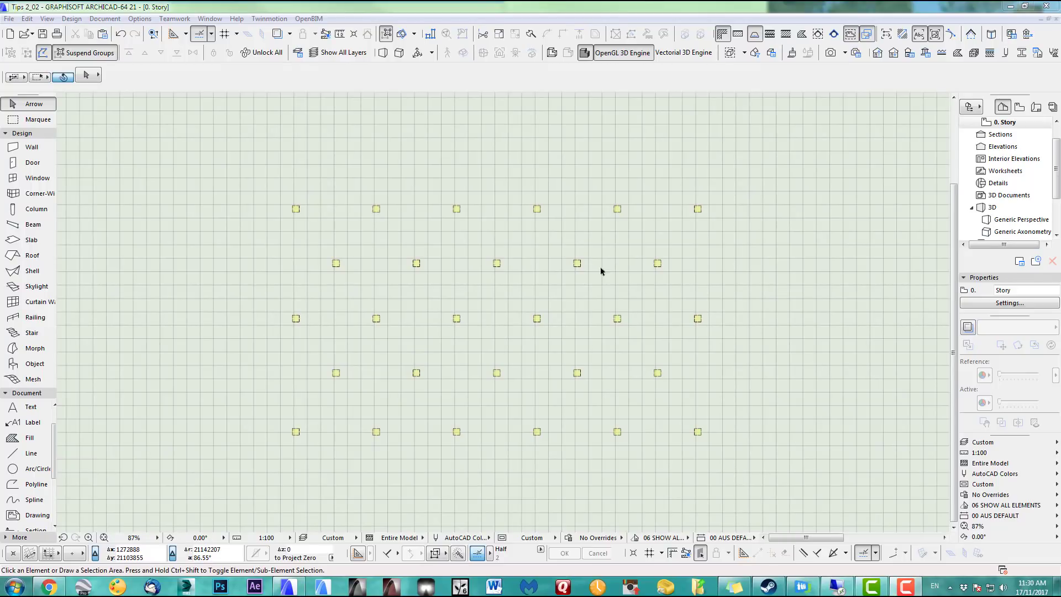
Show all plan columns in 3D, orbit the two-height column grid, and bring up Find & Select
left_click_drag(753, 468, 233, 165)
key("F5")
scroll(551, 324, "down", 1)
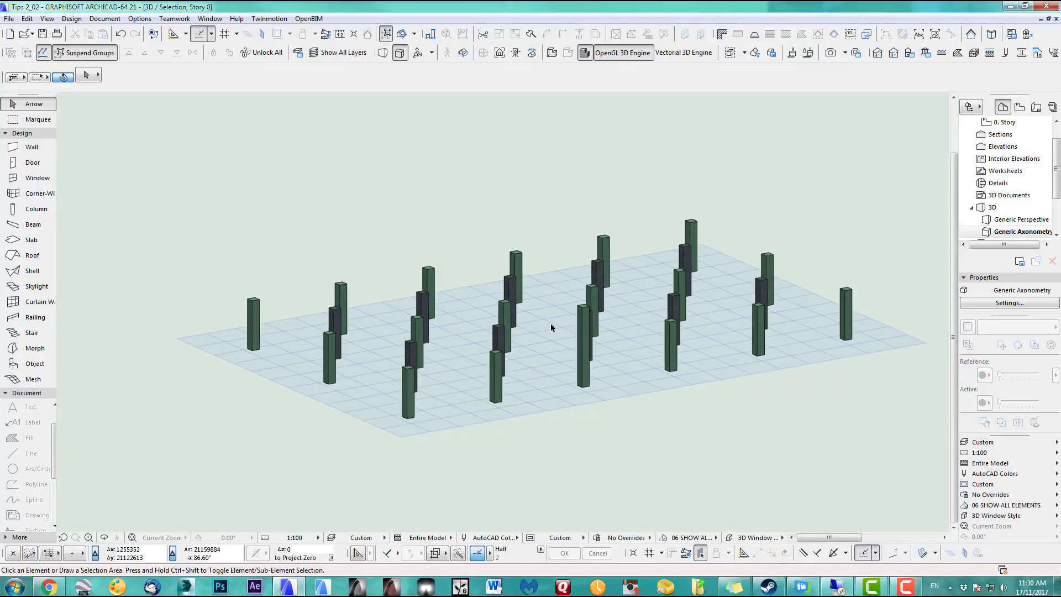
middle_click_drag(530, 331, 489, 341)
scroll(485, 312, "up", 2)
scroll(470, 314, "down", 1)
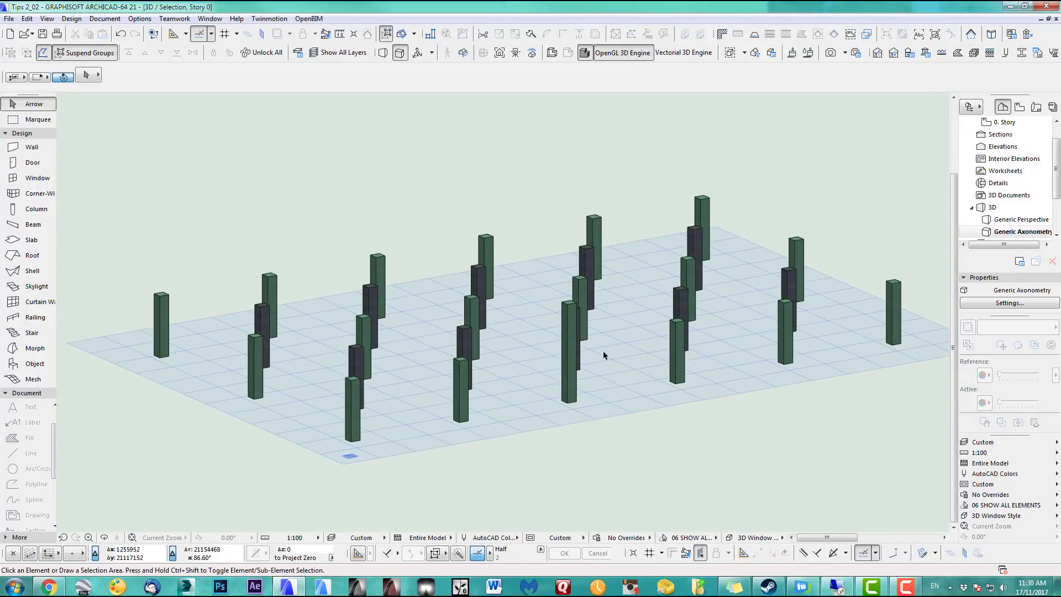
middle_click_drag(604, 355, 562, 306, "shift")
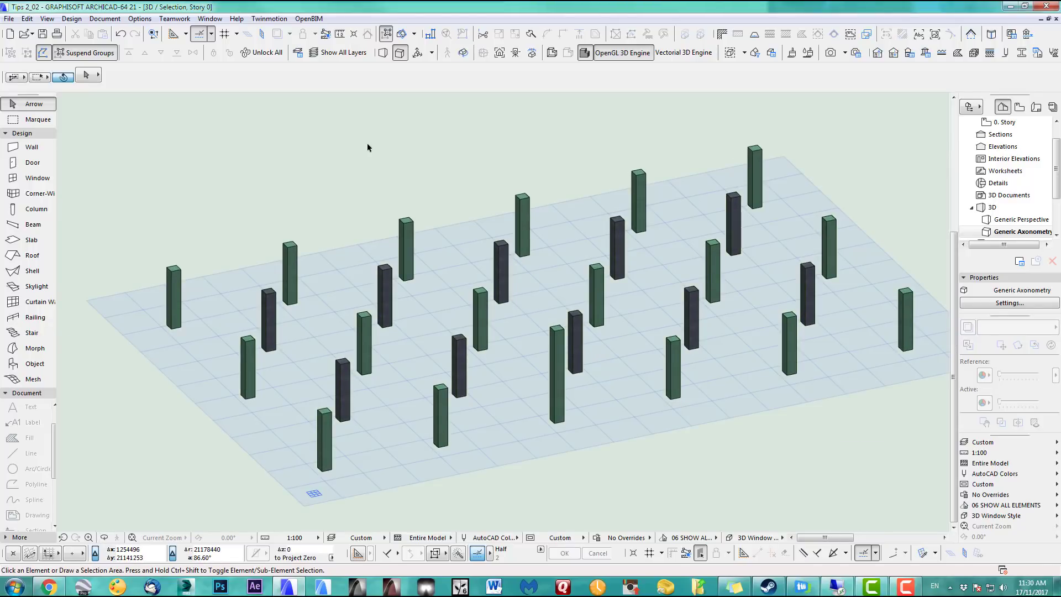
key("ctrl+f")
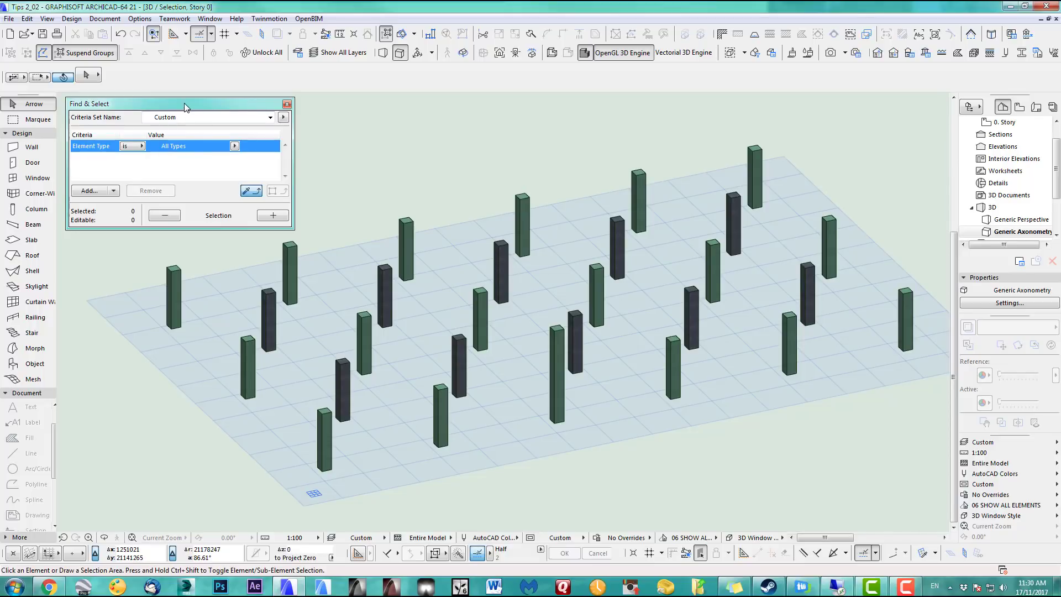
Limit the Find & Select search to the Column element type
left_click_drag(185, 102, 185, 99)
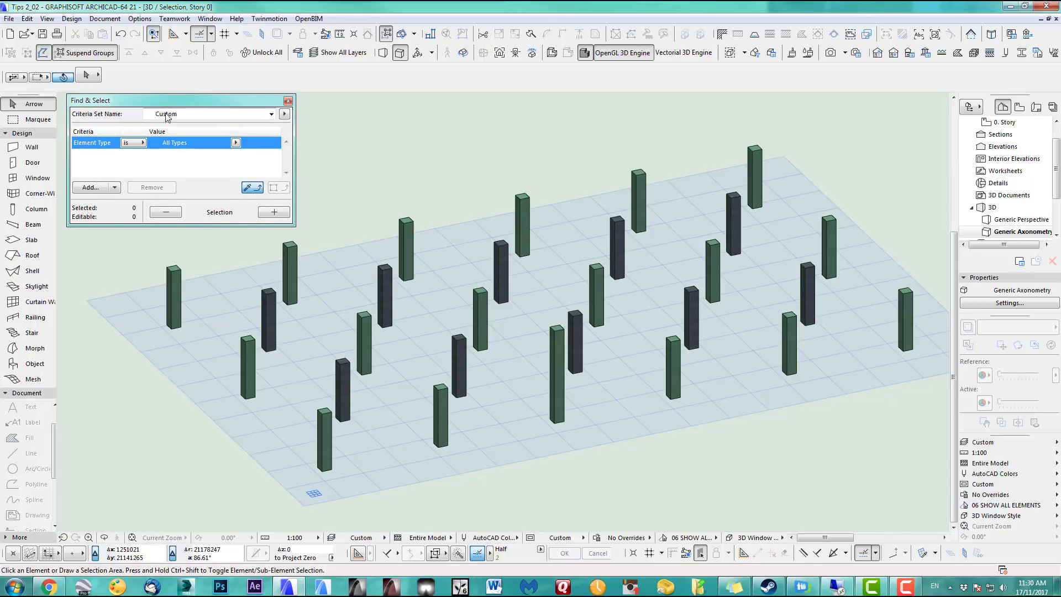
left_click(236, 143)
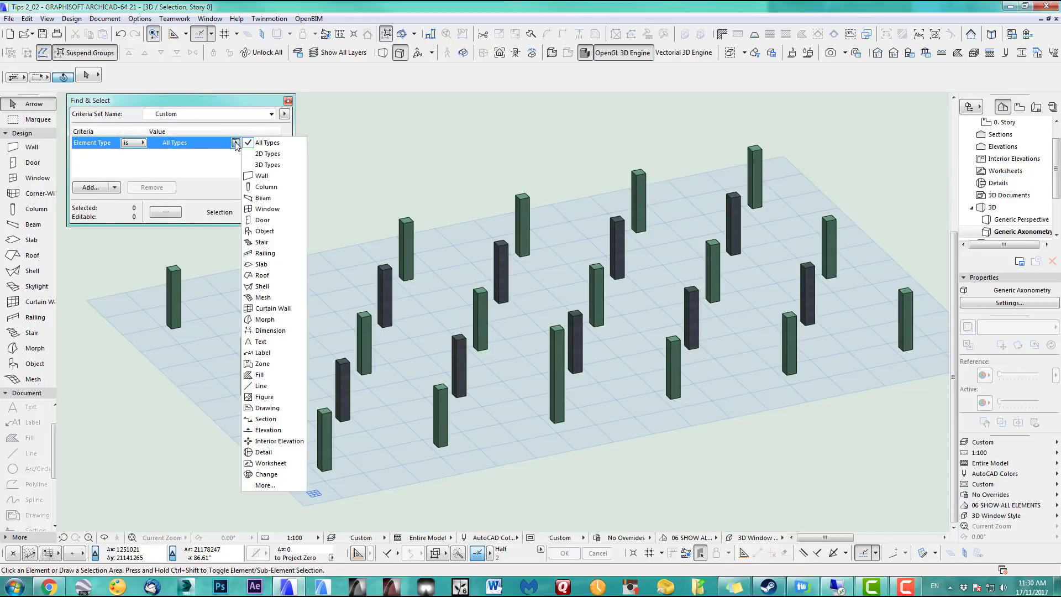
left_click(265, 183)
Add a Surface criterion set to Metal - Iron, sampled from a dark column
left_click(94, 188)
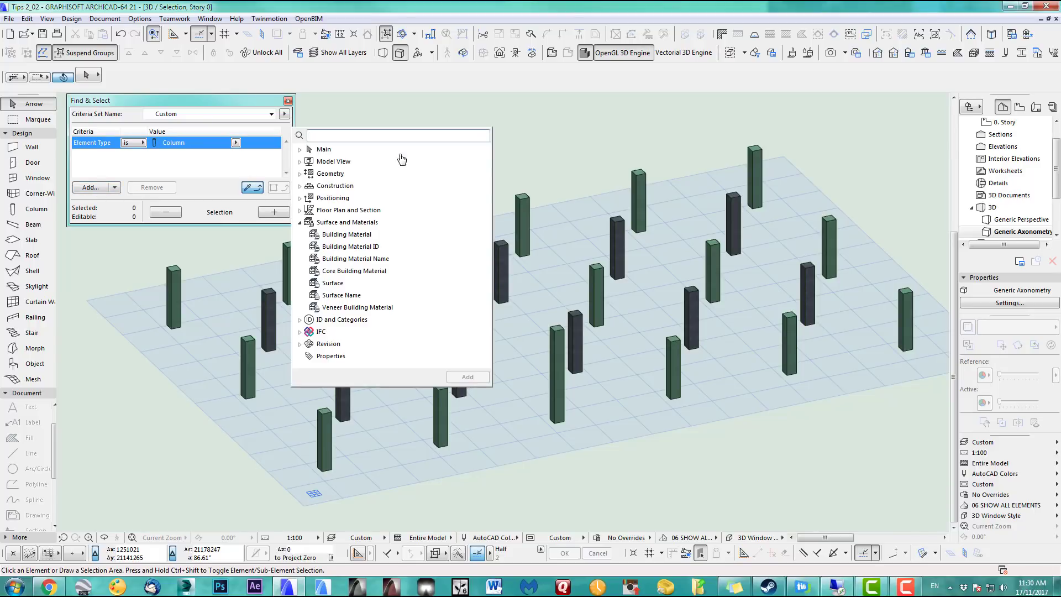
left_click(337, 284)
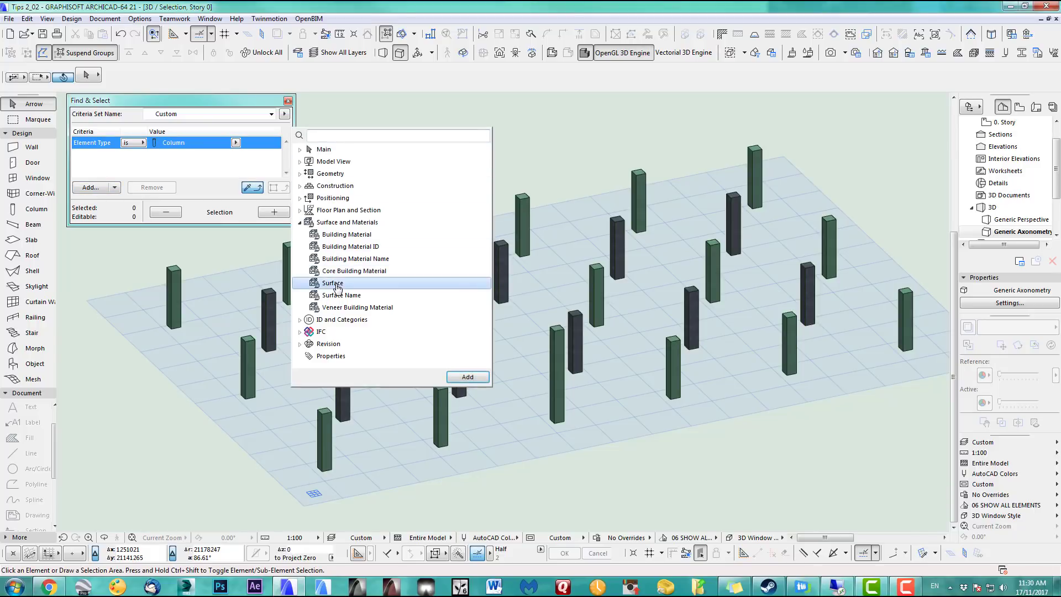
left_click(467, 378)
left_click(232, 104)
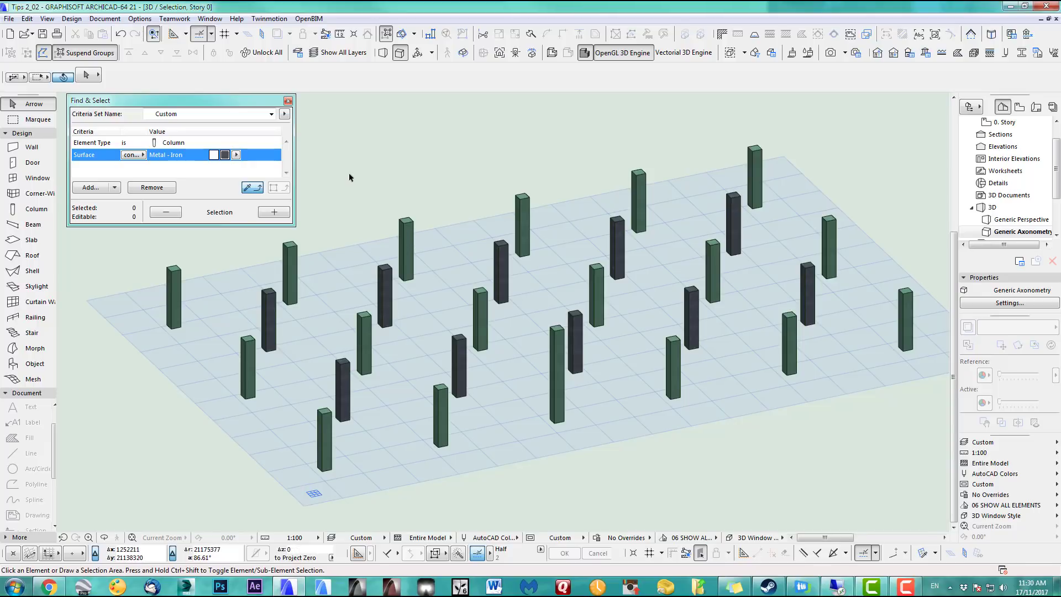
left_click(392, 272, "alt")
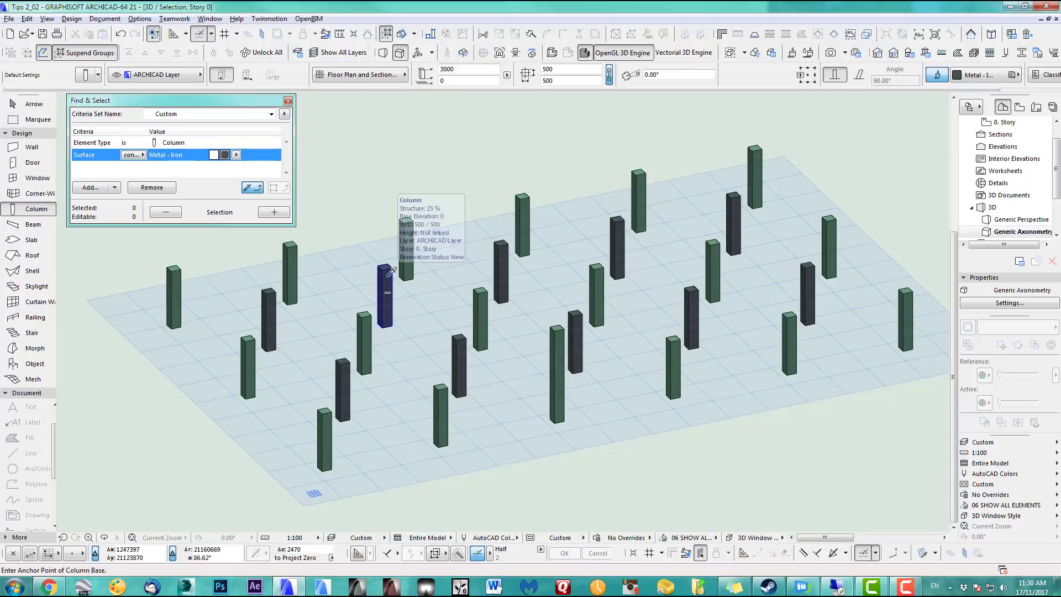
left_click(236, 156)
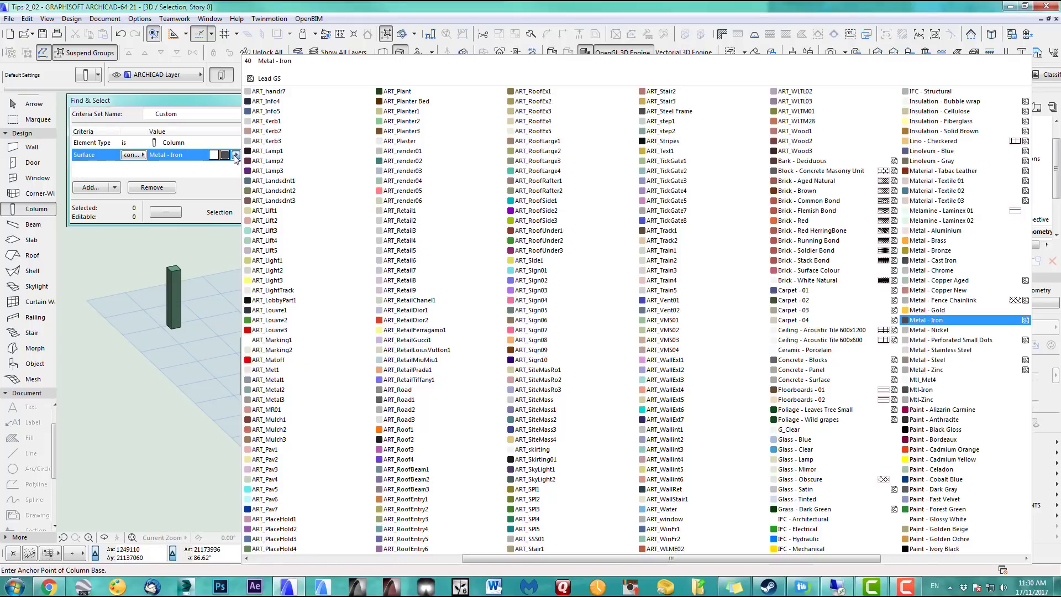
left_click(932, 321)
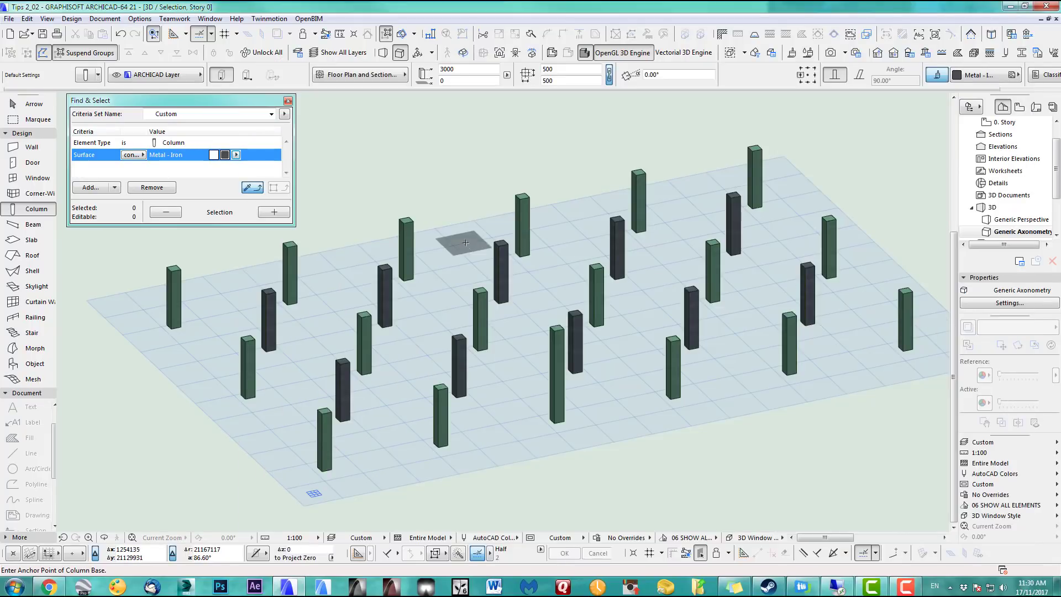
left_click(408, 221, "alt")
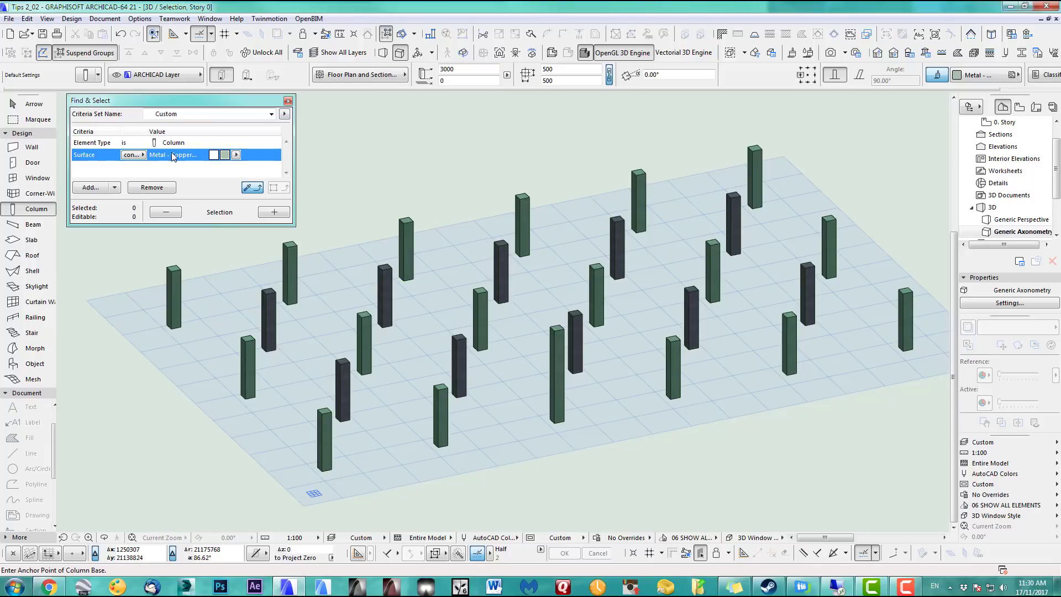
left_click(274, 212)
key("Escape")
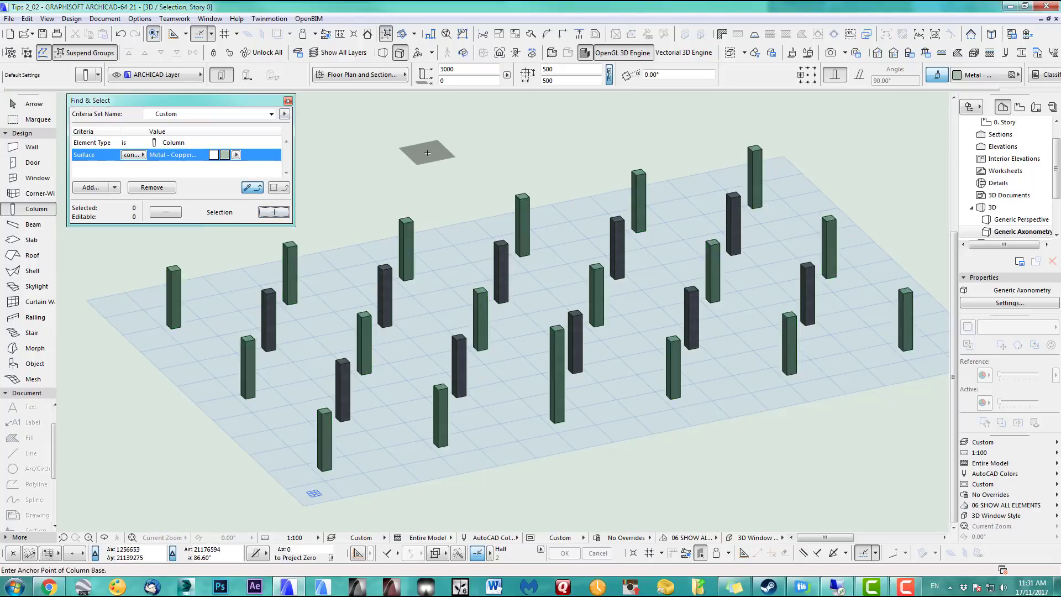
left_click(388, 274)
left_click(269, 215)
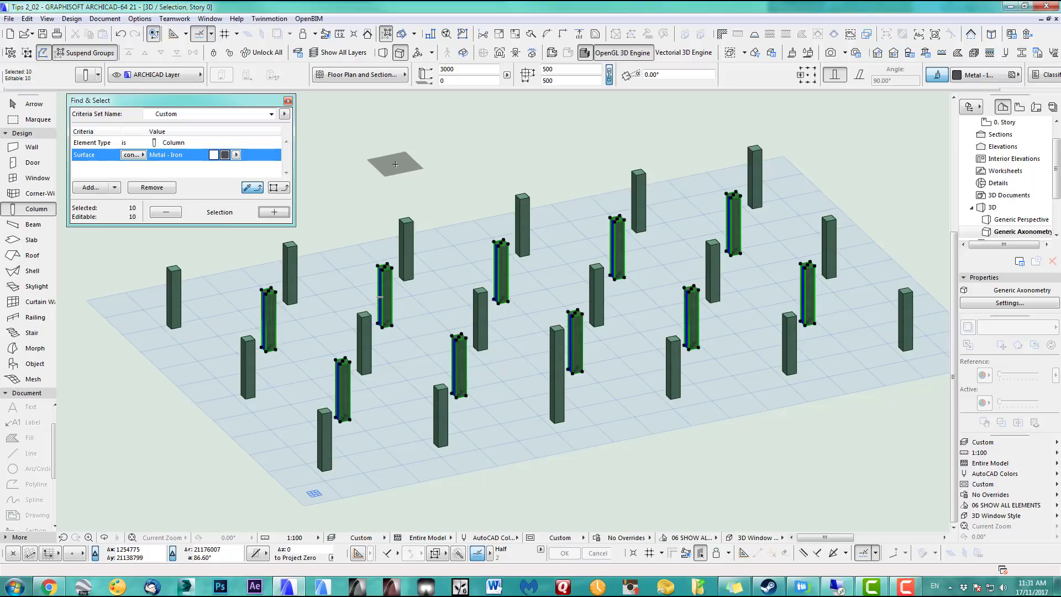
key("Escape")
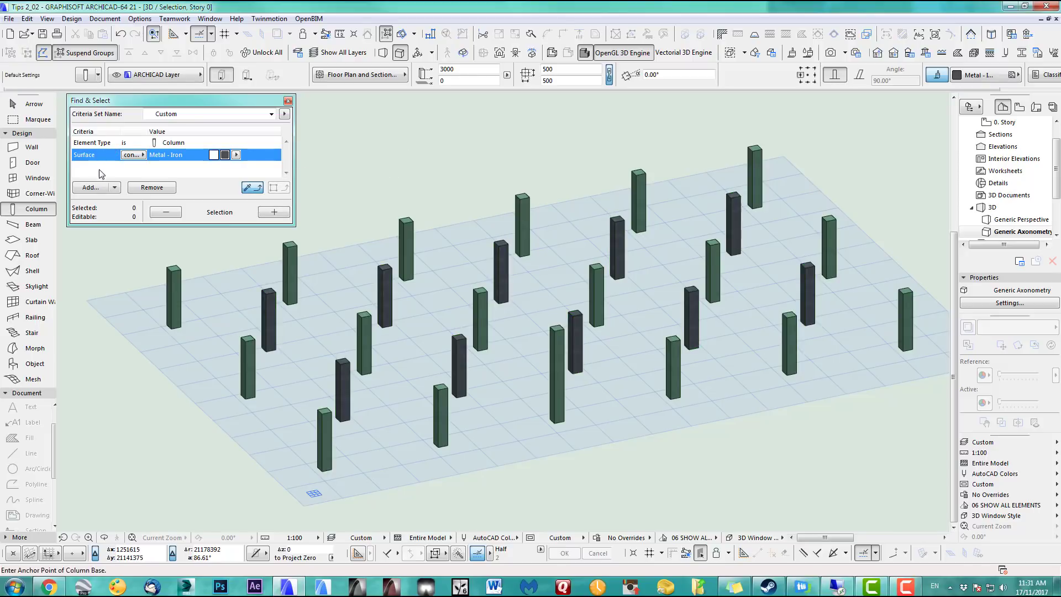
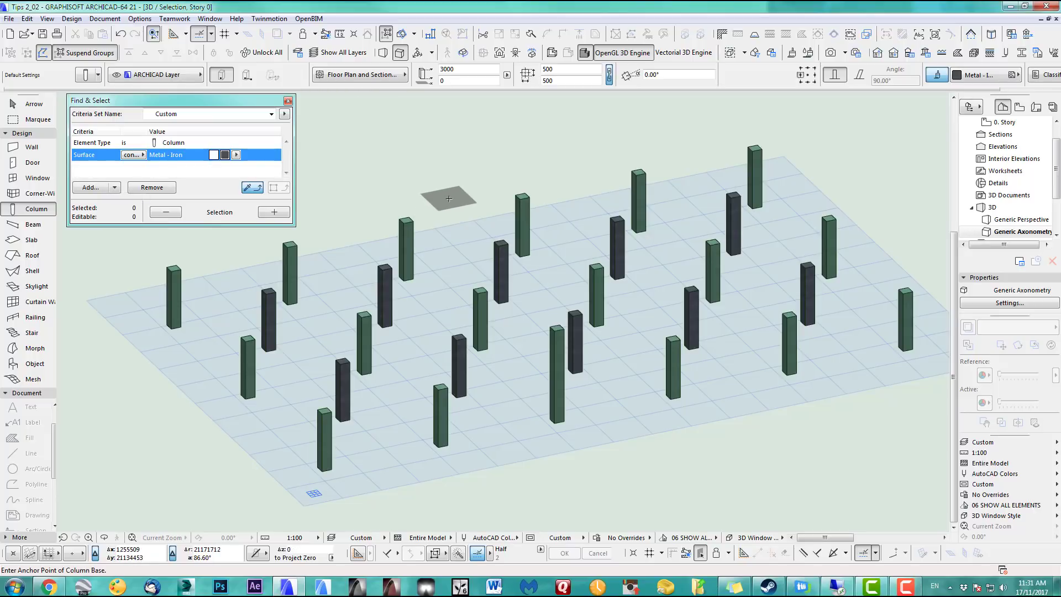
Close Find & Select with the 28 columns selected and return to the 0. Story plan
left_click(288, 101)
key("F2")
key("ctrl+a")
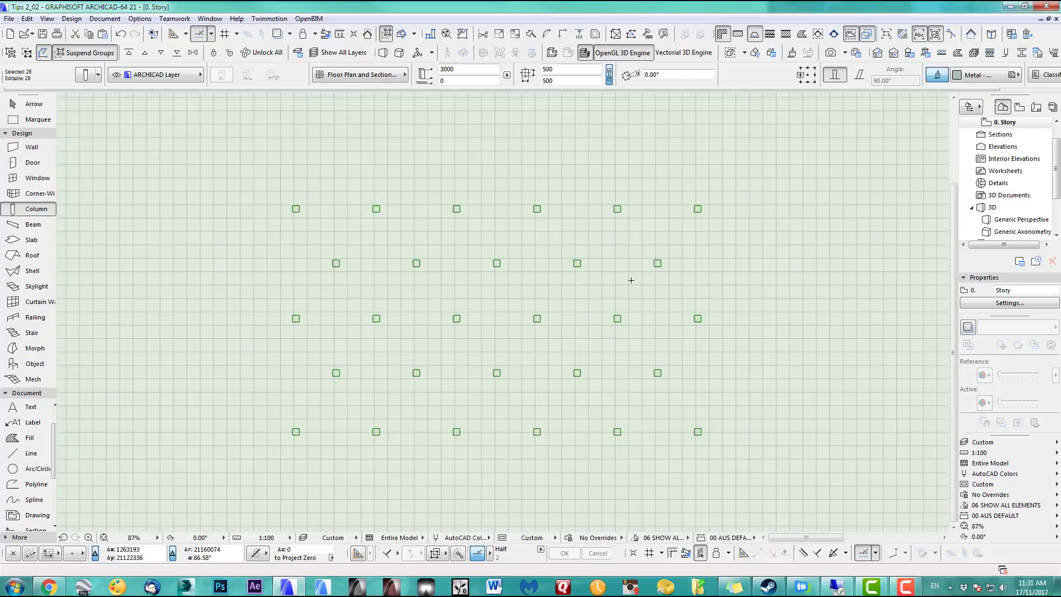
Draw a U-shaped revolved shell from the top edge markers to the bottom-right marker
scroll(787, 308, "down", 3)
middle_click_drag(786, 307, 280, 310)
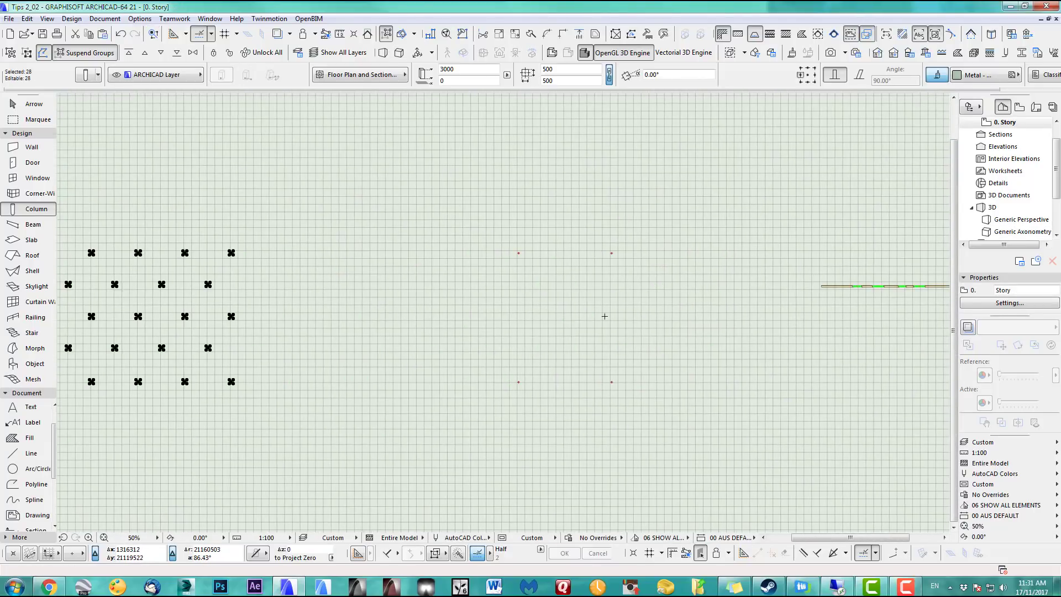
scroll(553, 318, "up", 4)
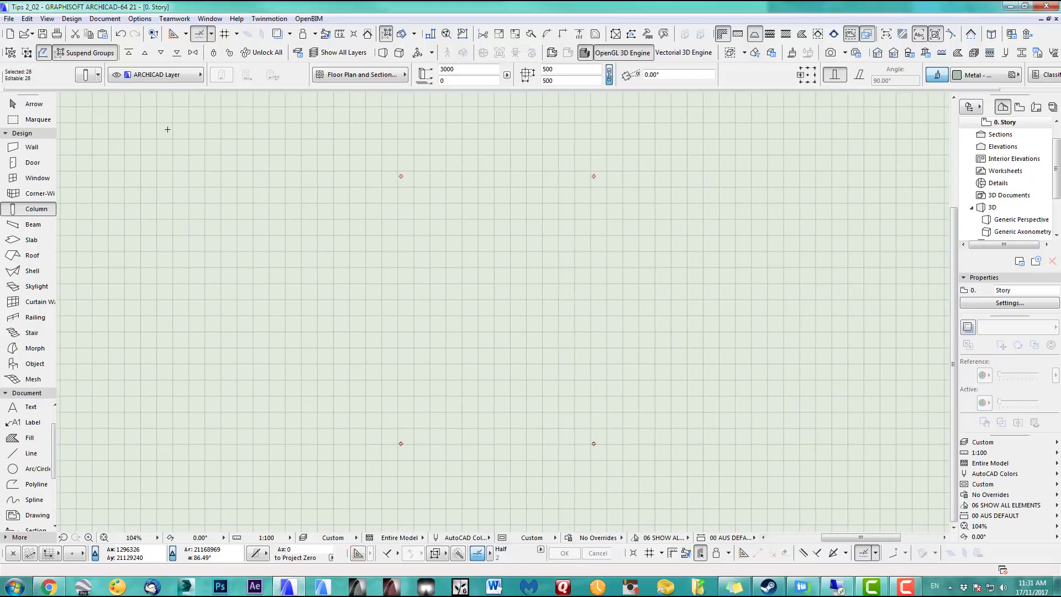
left_click(49, 120)
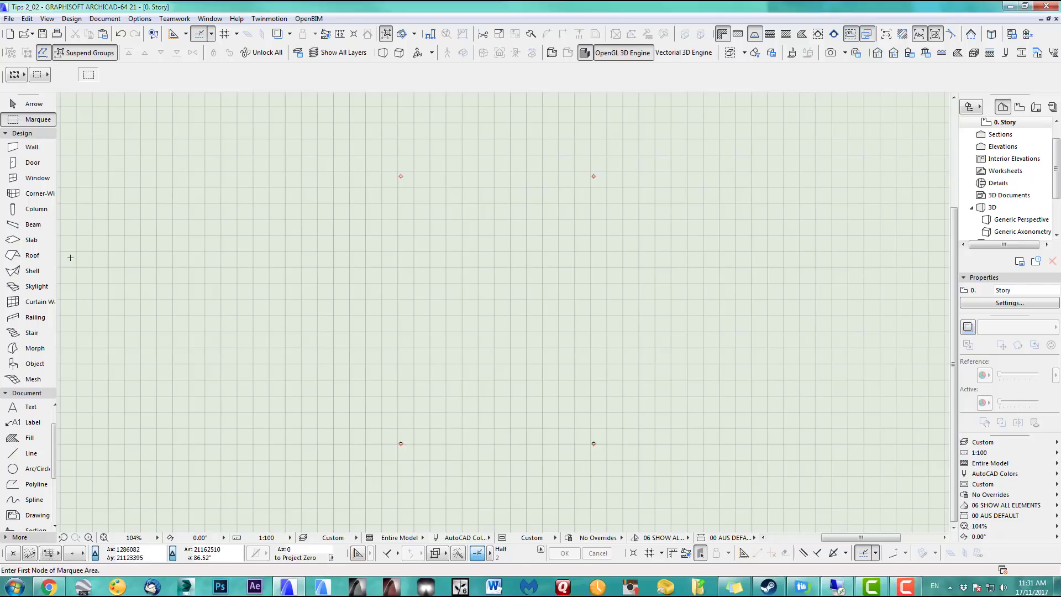
left_click(32, 270)
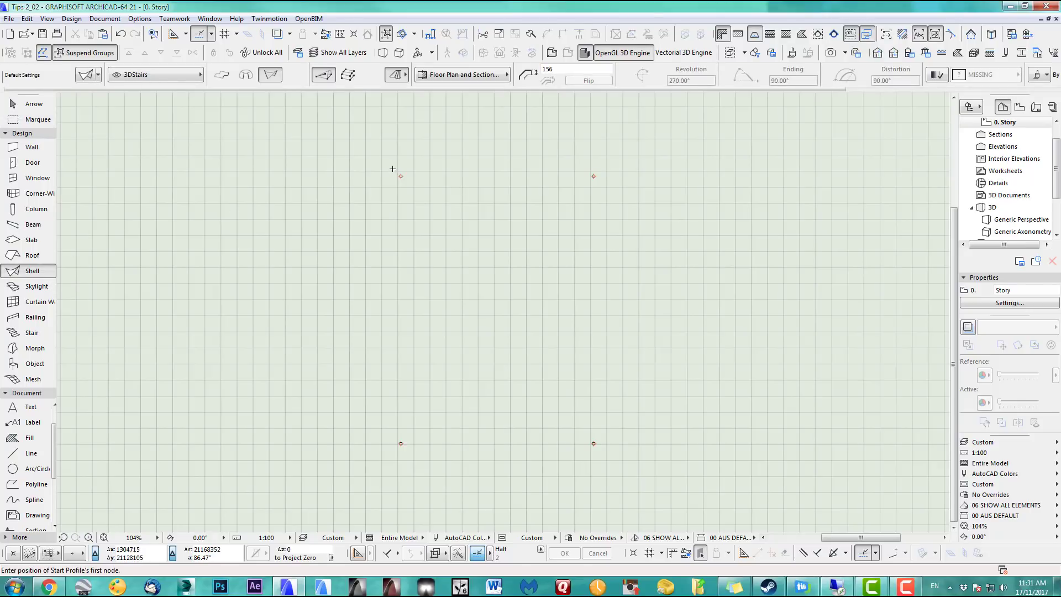
left_click(393, 169)
double_click(598, 168)
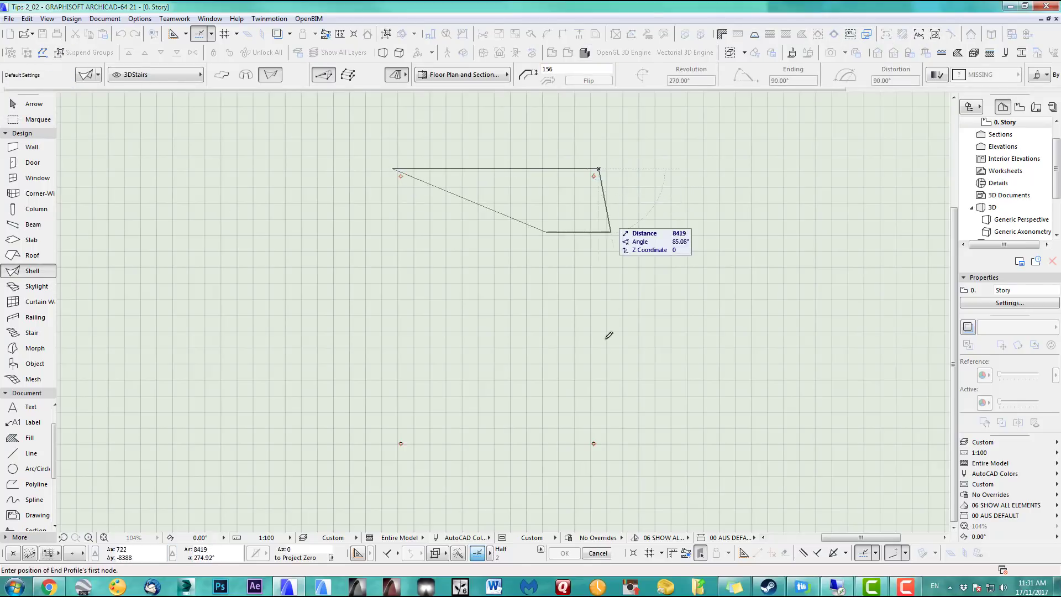
left_click(600, 456)
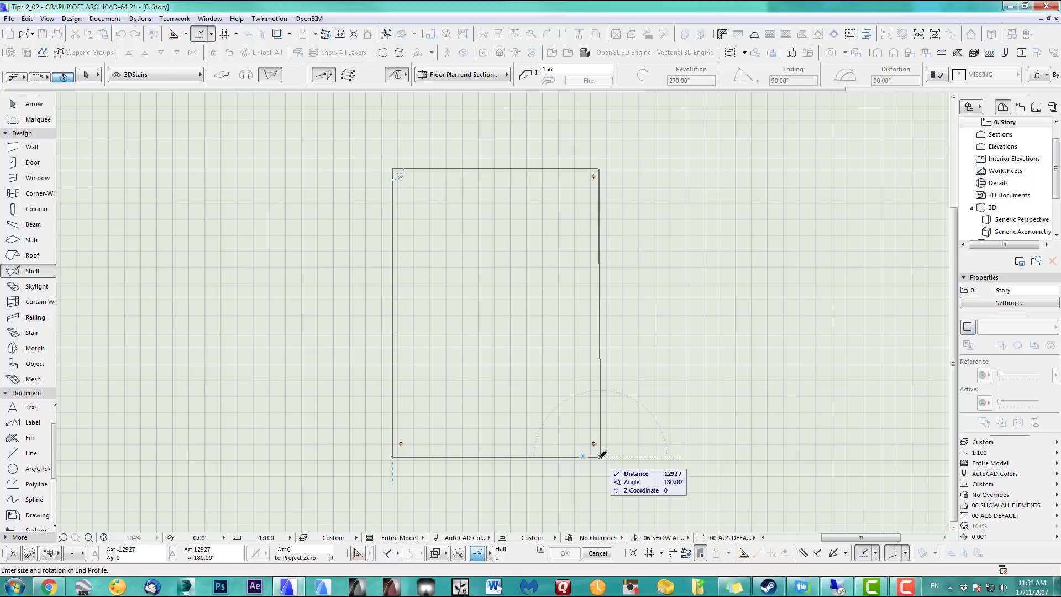
left_click(602, 454)
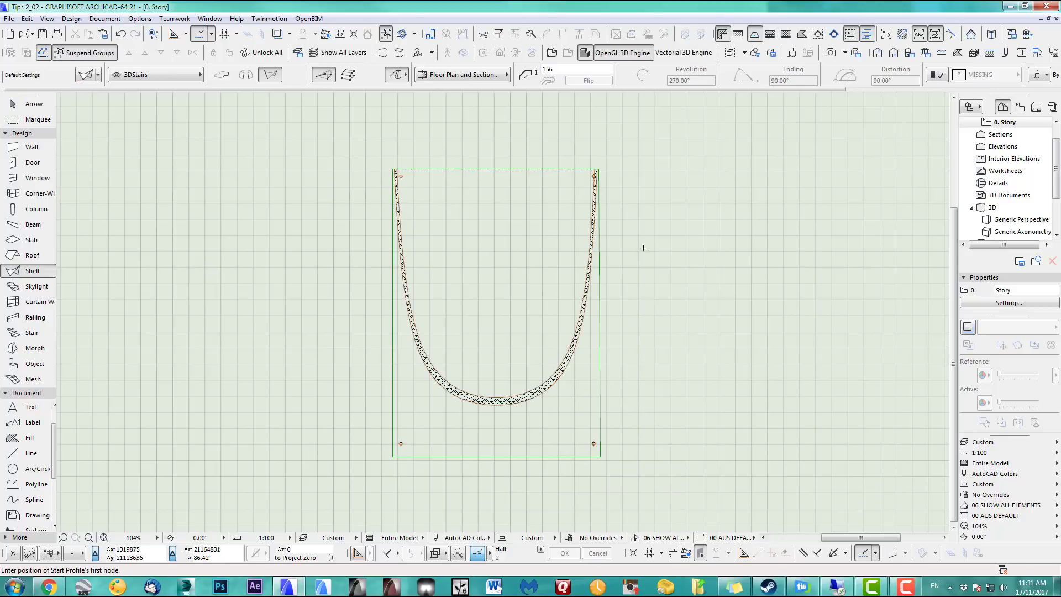
Enclose the new shell in a marquee area
left_click(34, 119)
left_click(313, 131)
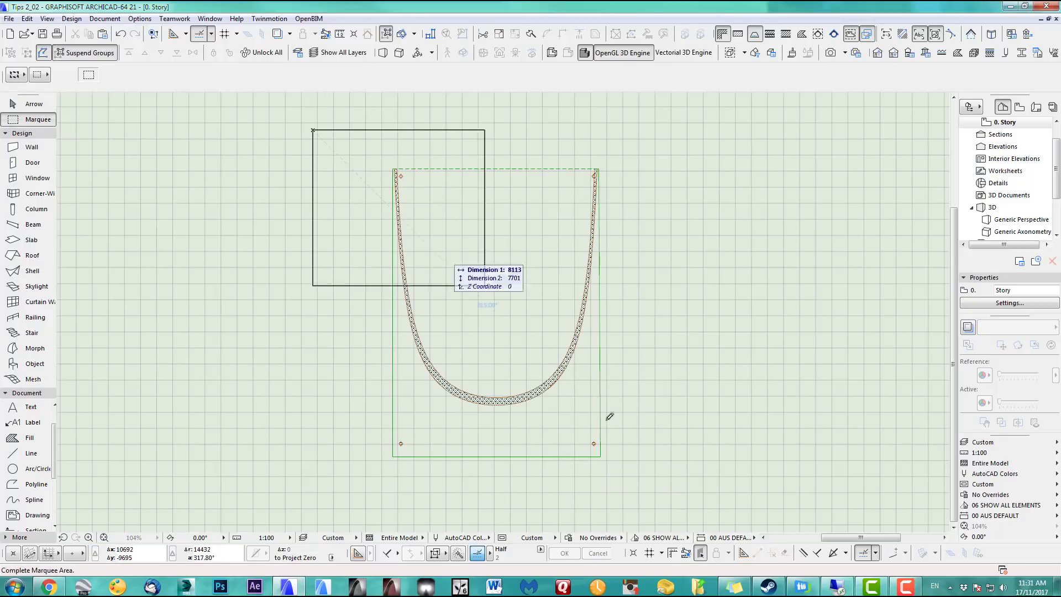
left_click(639, 487)
Show the marquee area in 3D and raise the shell's left corner to the left post's top
key("F5")
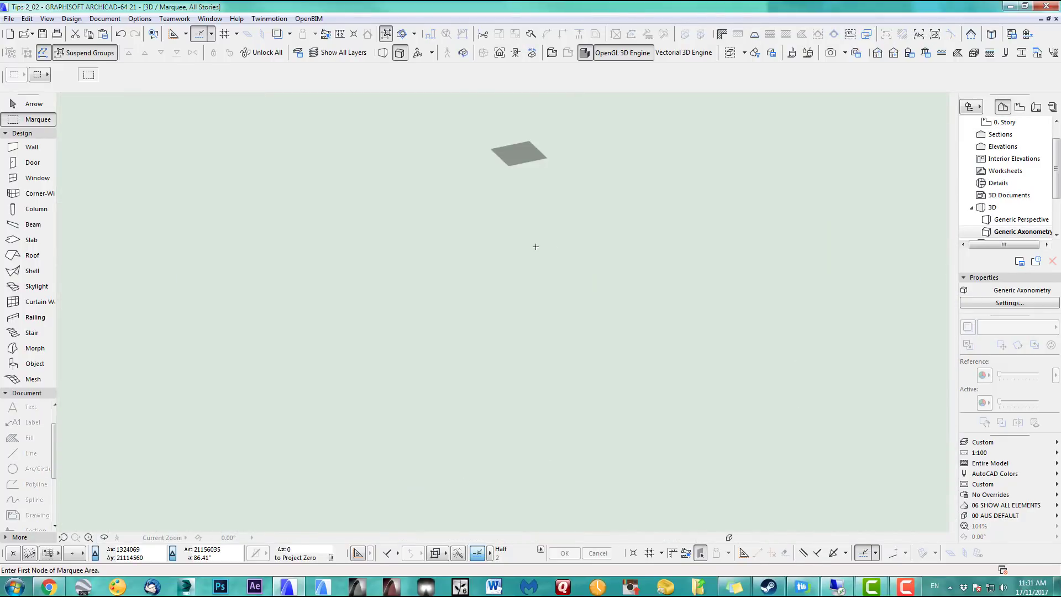
middle_click_drag(488, 387, 172, 535)
left_click(133, 537)
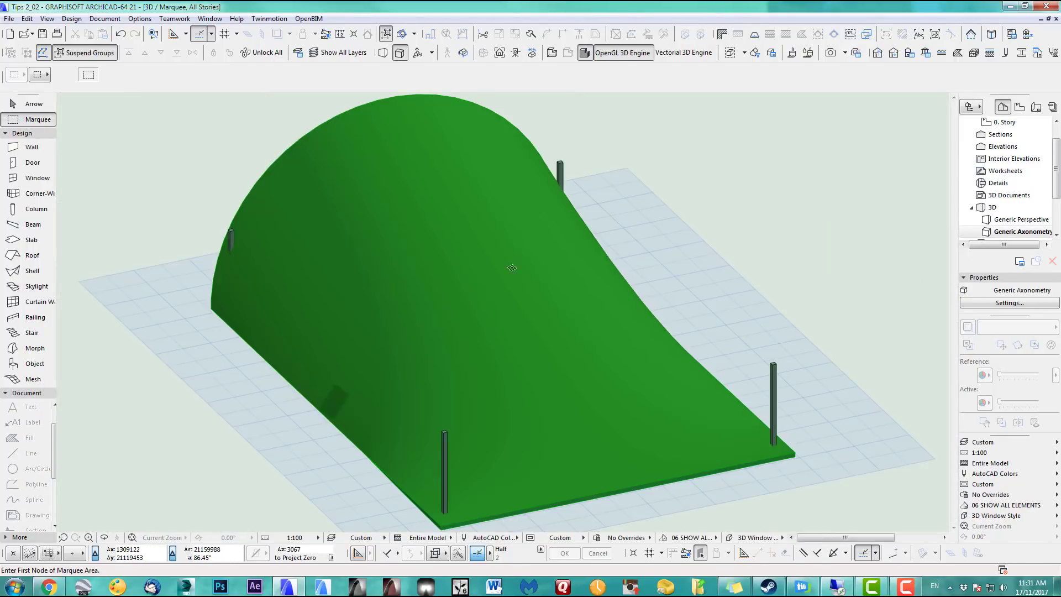
middle_click_drag(453, 299, 613, 307, "shift")
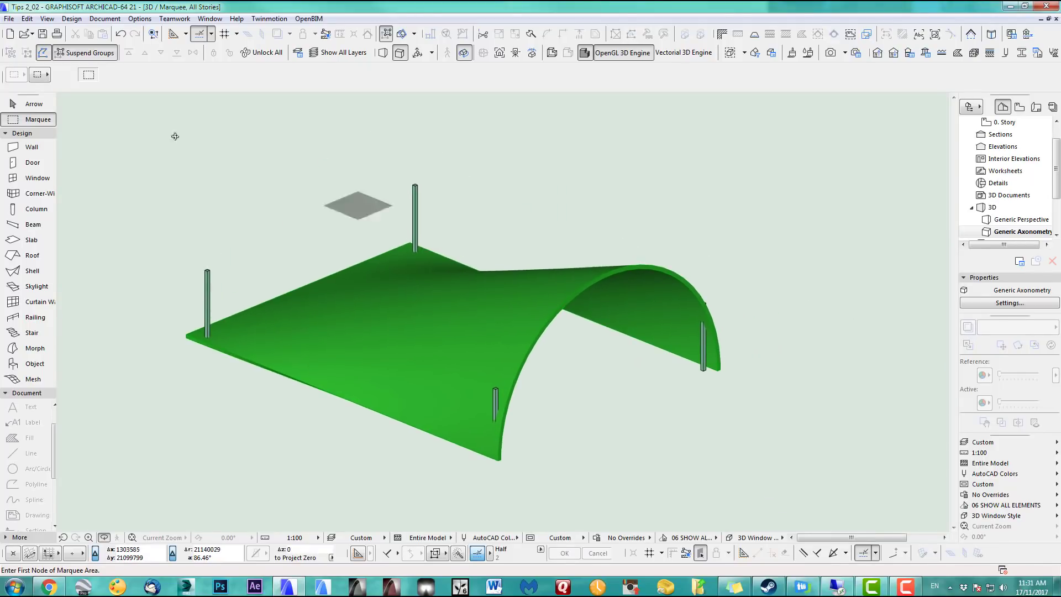
left_click(33, 103)
left_click(540, 284)
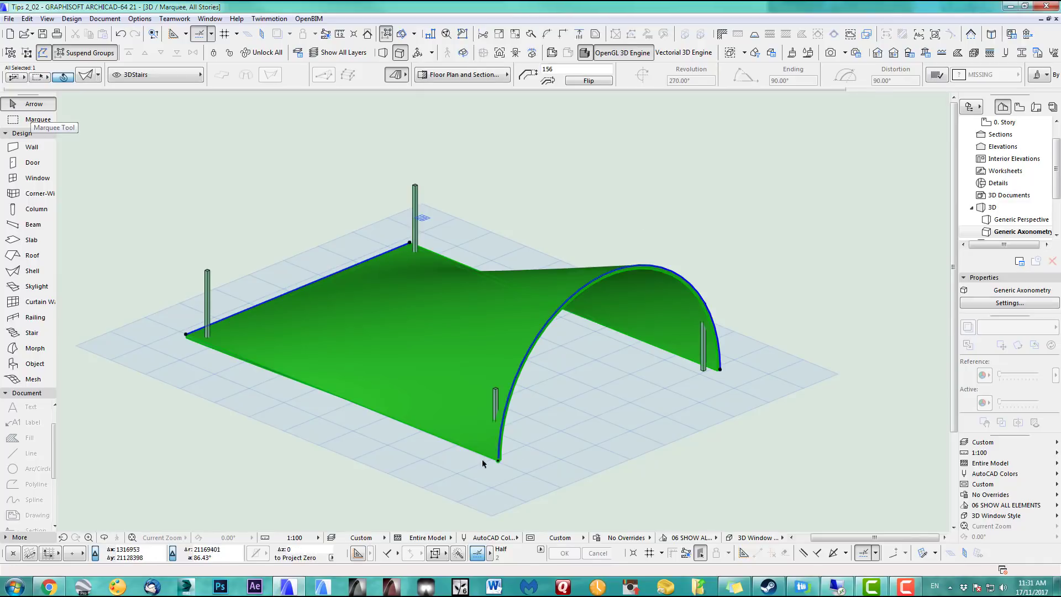
left_click(186, 335)
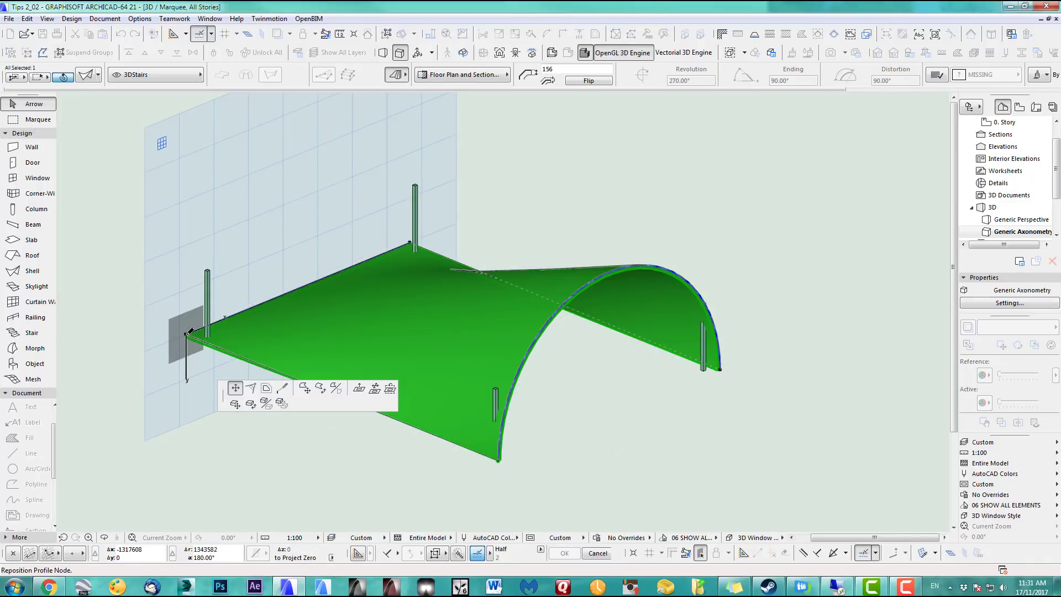
middle_click_drag(193, 326, 236, 404)
left_click(236, 404)
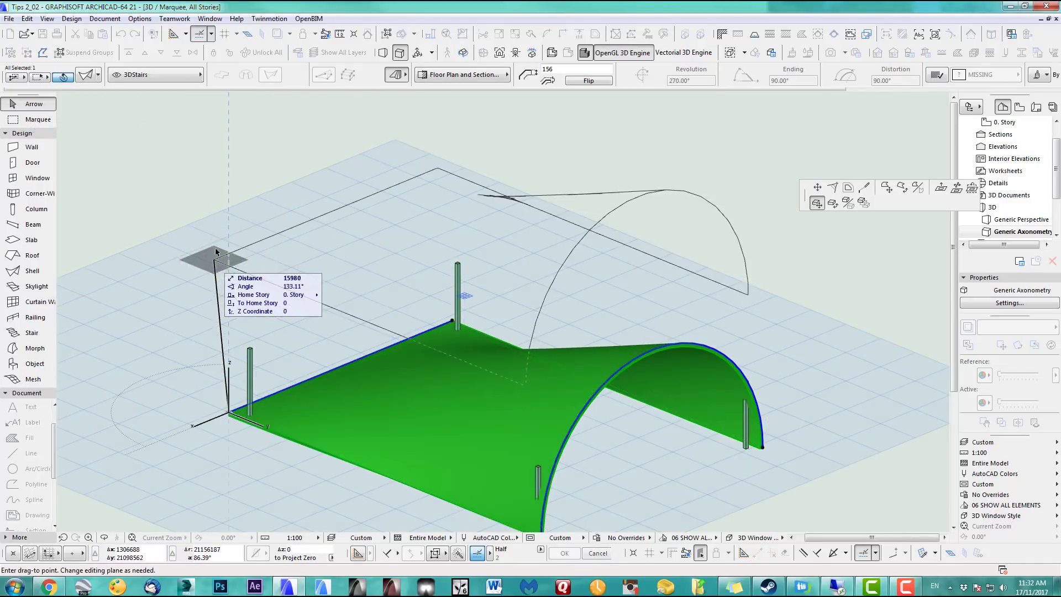
left_click(249, 346)
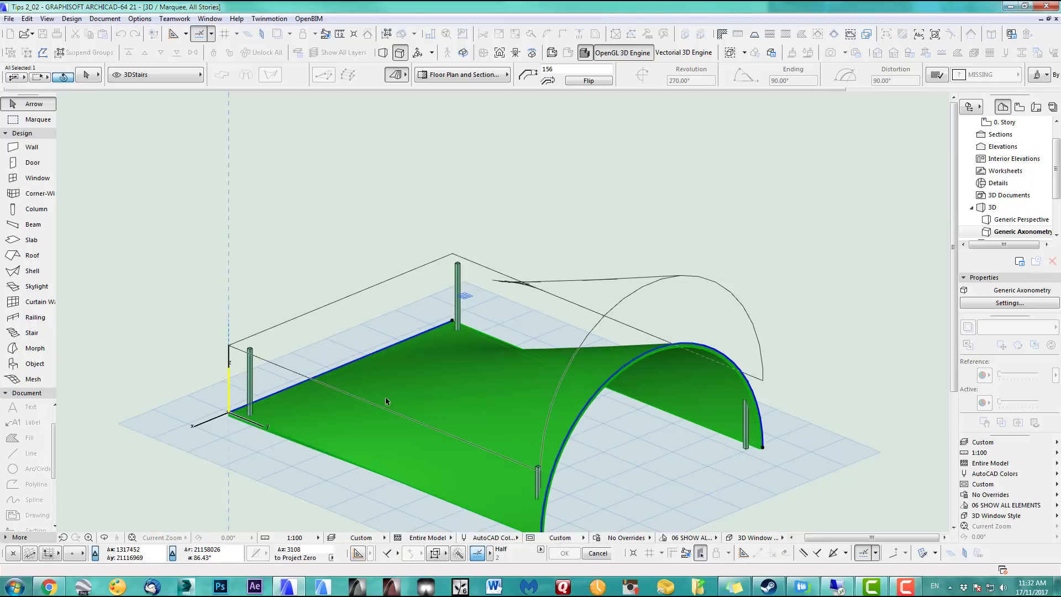
Straighten the shell's arched edge and raise its right corner up the vertical guide
middle_click_drag(597, 323, 517, 207)
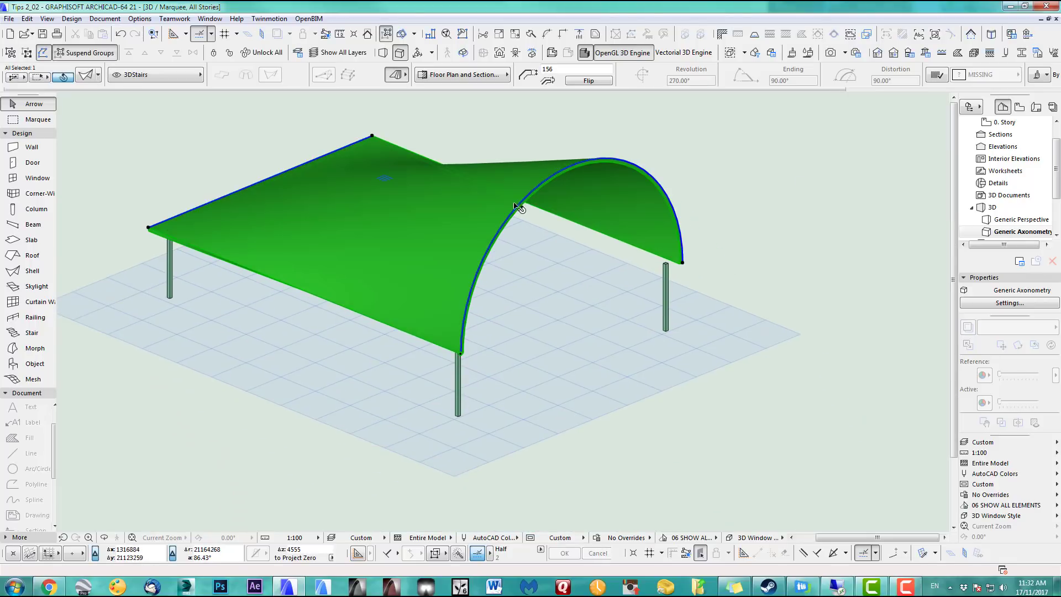
left_click(541, 183)
left_click(587, 238)
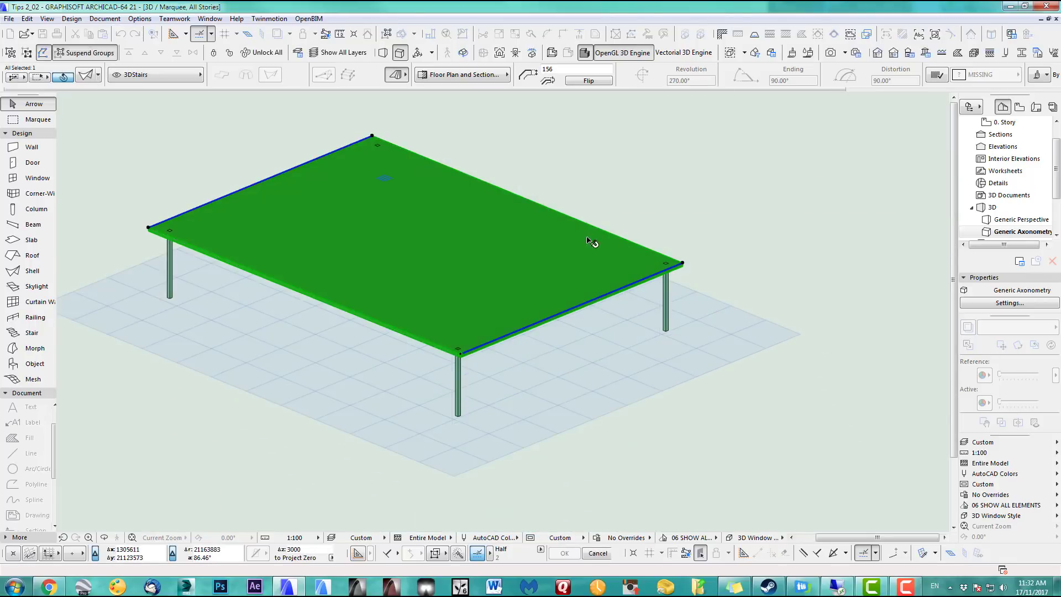
left_click(684, 265)
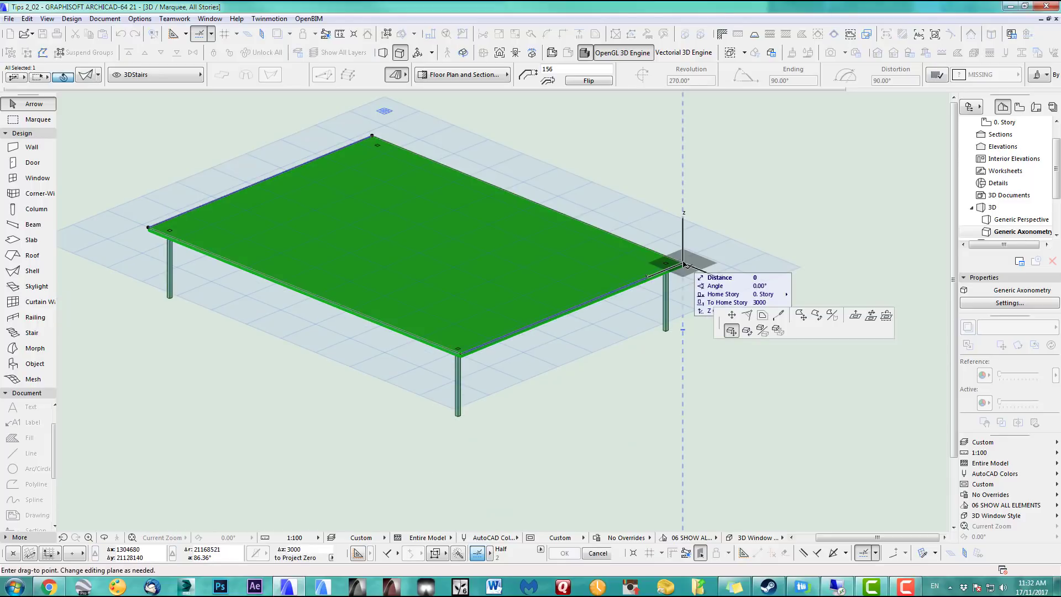
left_click(733, 317)
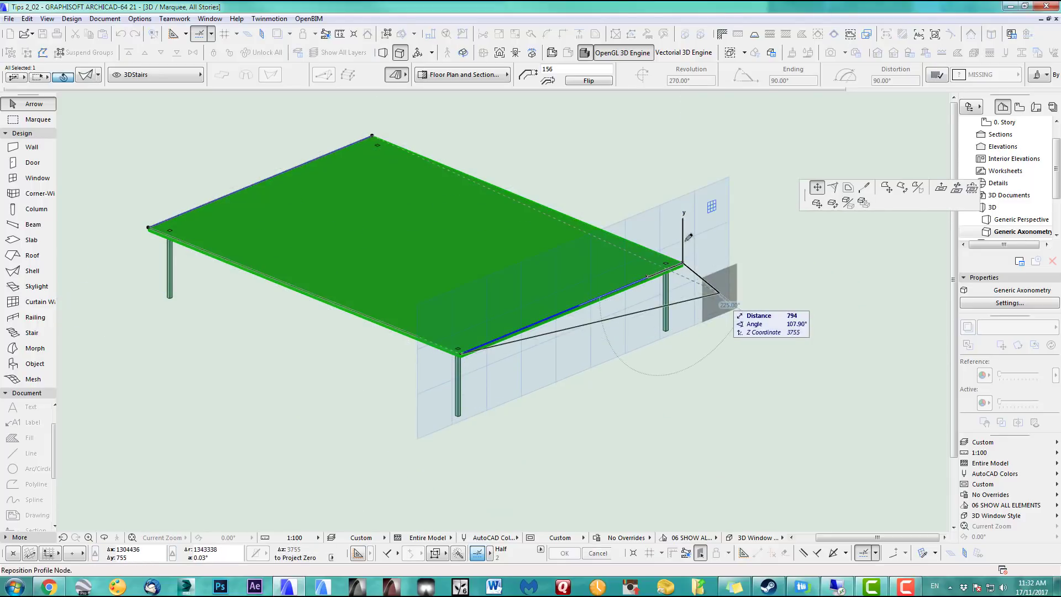
left_click(686, 144)
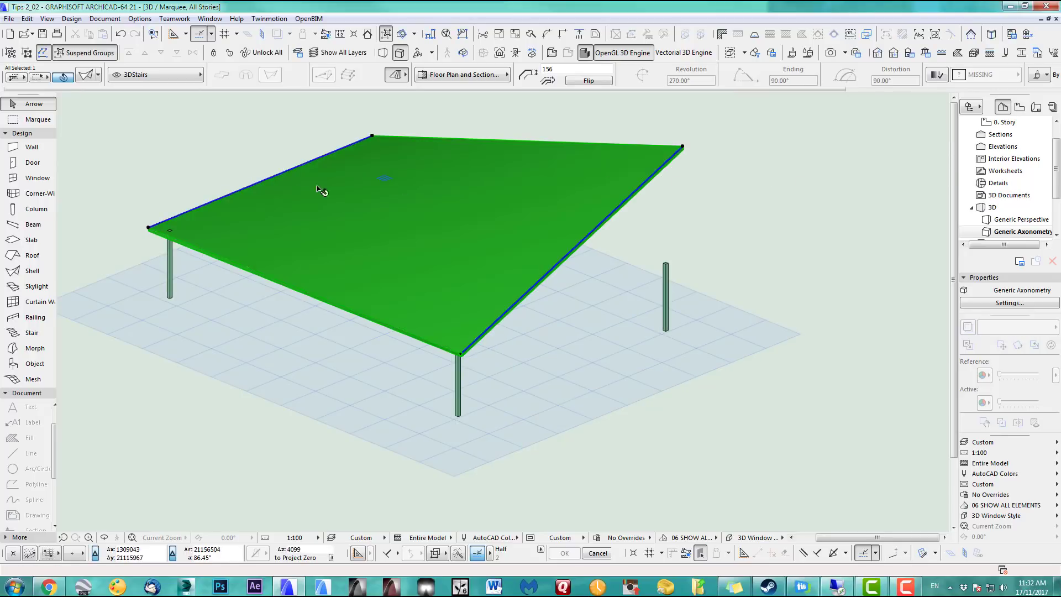
Raise the left corner higher, check the sloping shell, and return to the floor plan
left_click(149, 228)
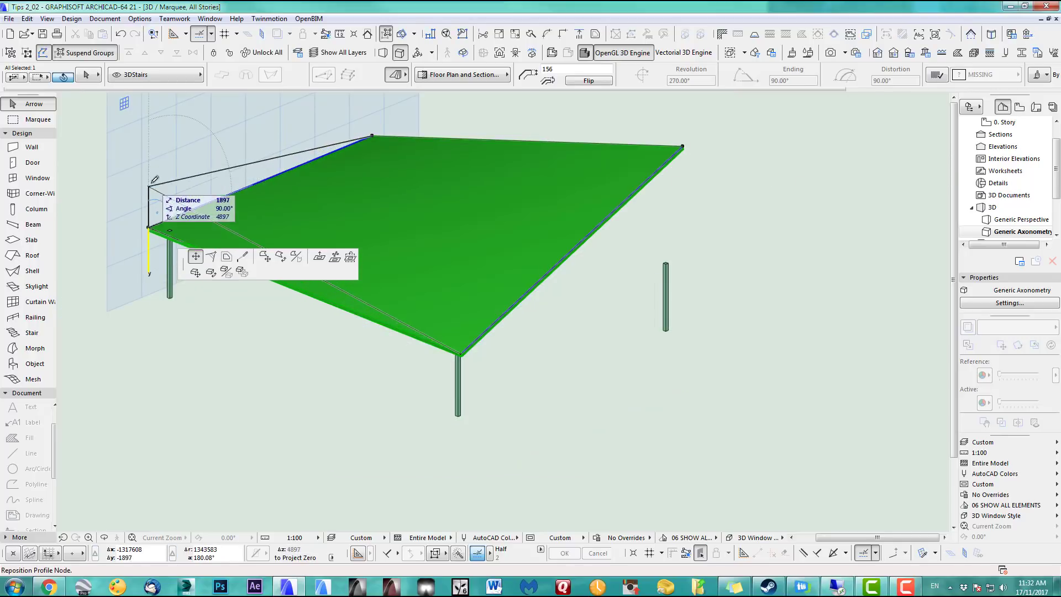
left_click(148, 157)
scroll(502, 299, "down", 2)
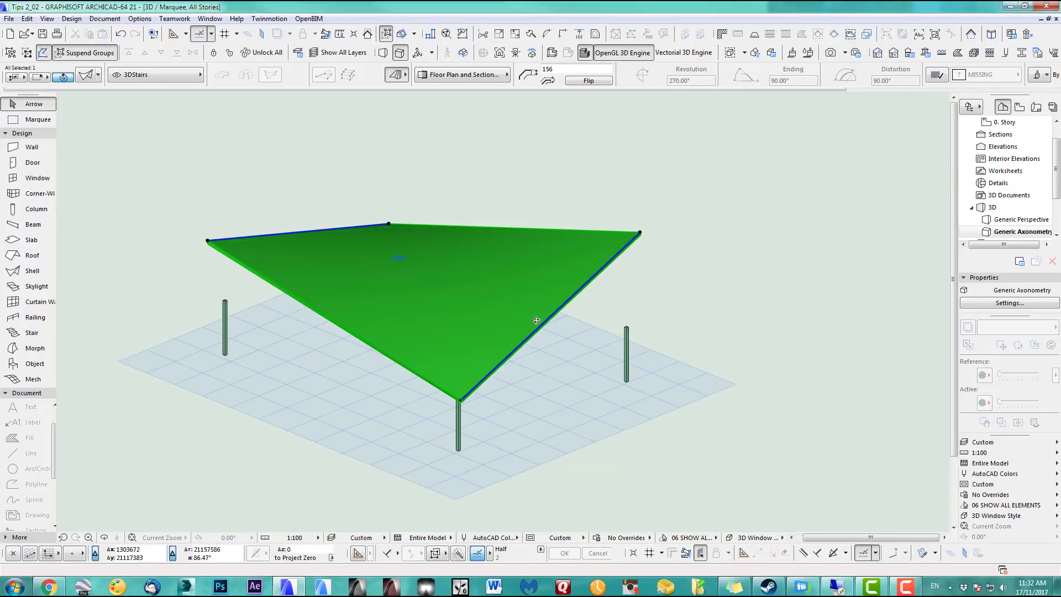
middle_click_drag(536, 321, 535, 299, "shift")
left_click(25, 120)
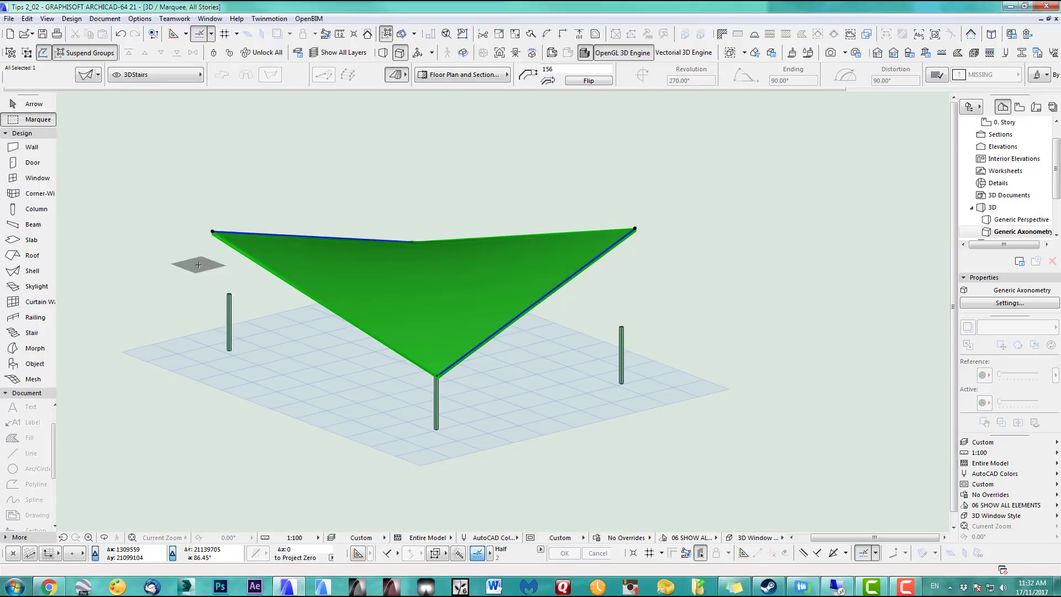
key("F2")
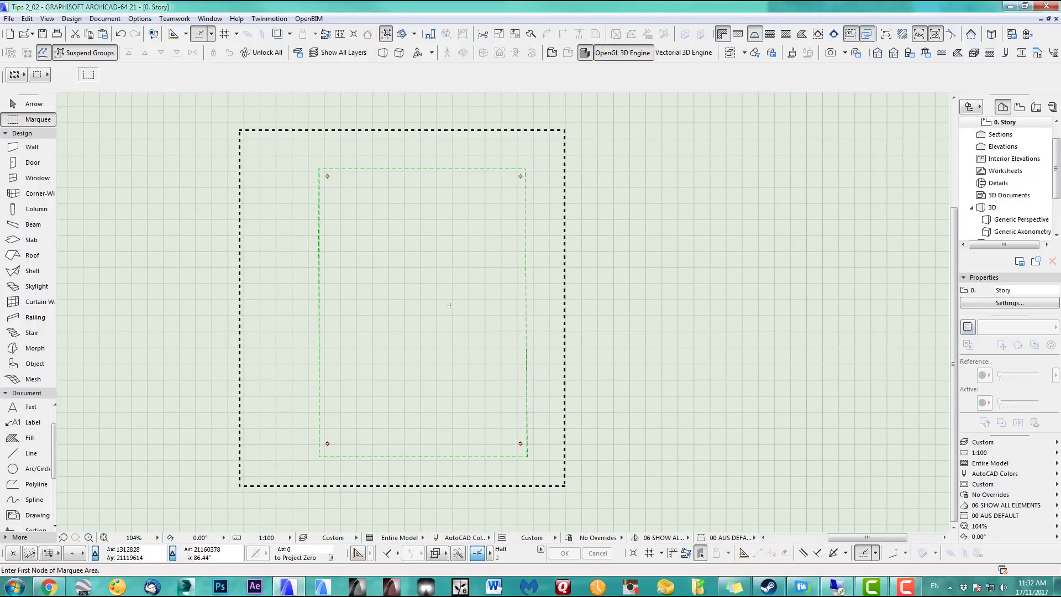
Draw a closed polyline inside the shell's marquee area
left_click(35, 485)
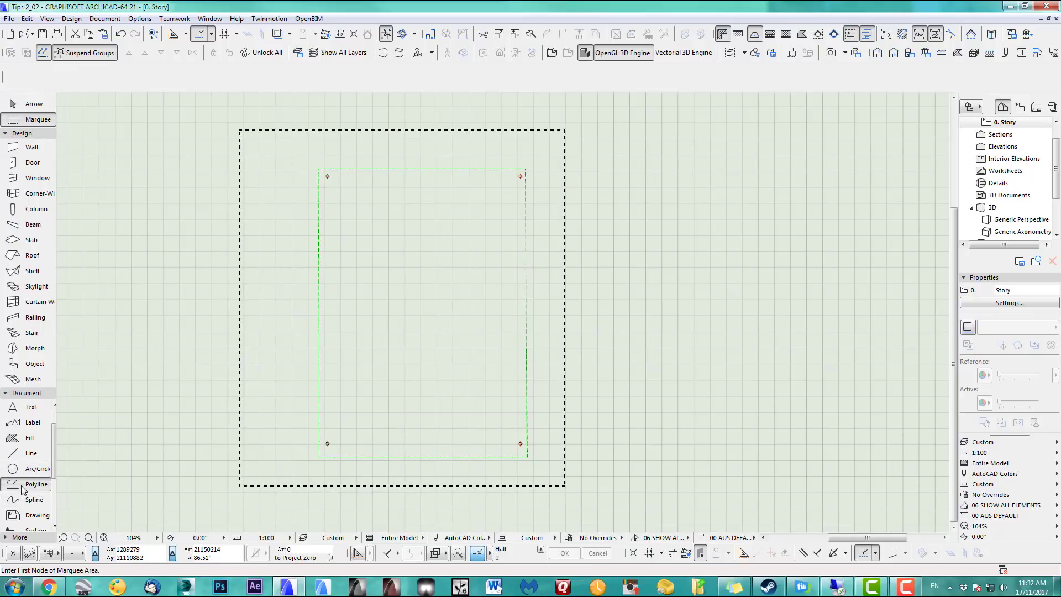
left_click(426, 241)
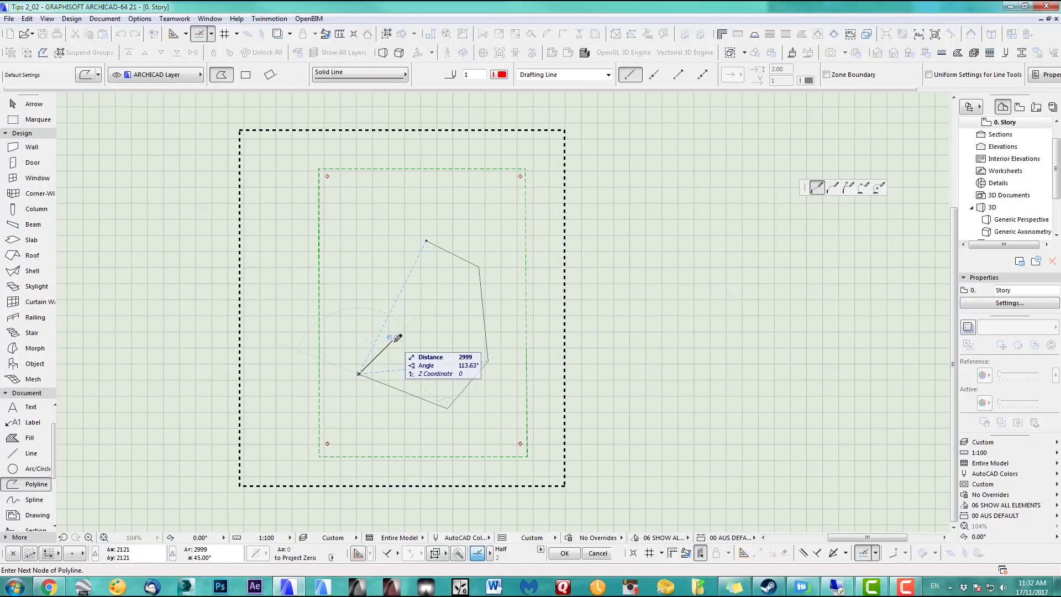
left_click(427, 241)
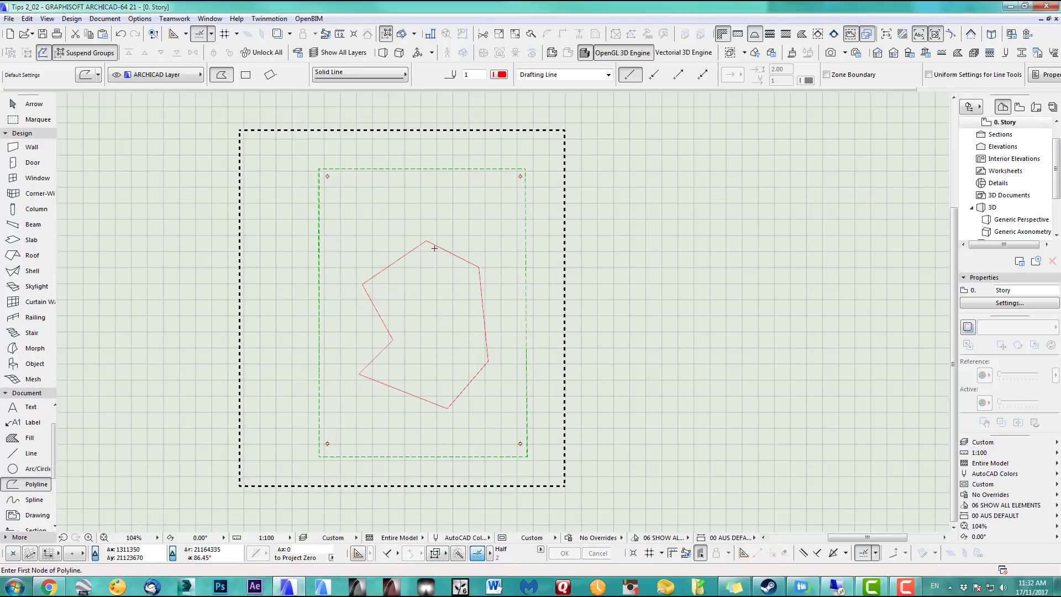
Curve the polyline's top-right, right and lower-right edges into arcs
left_click(448, 250, "shift")
left_click(448, 252)
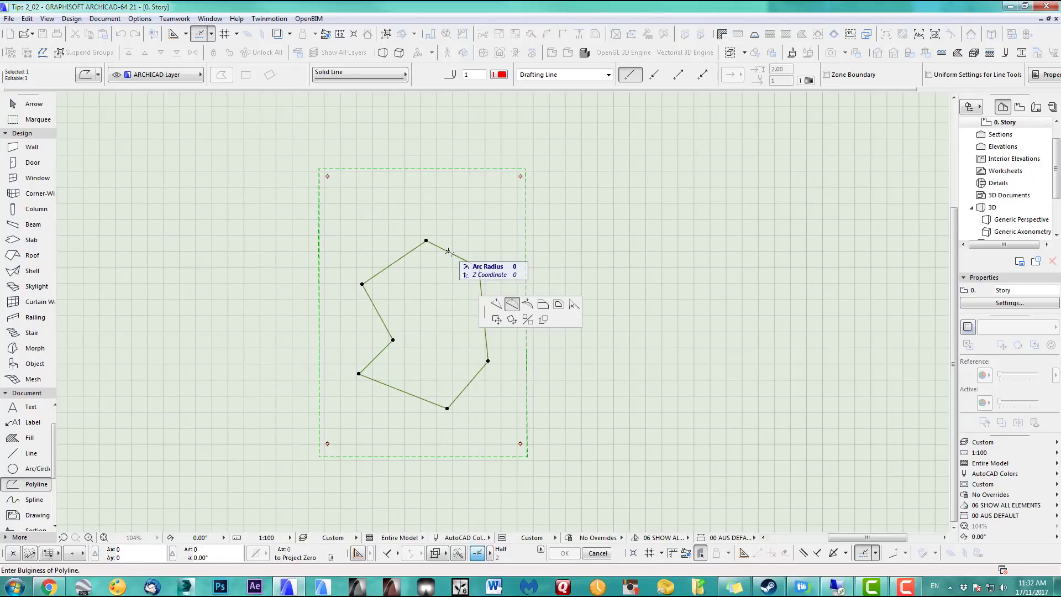
left_click(464, 241)
left_click(481, 291)
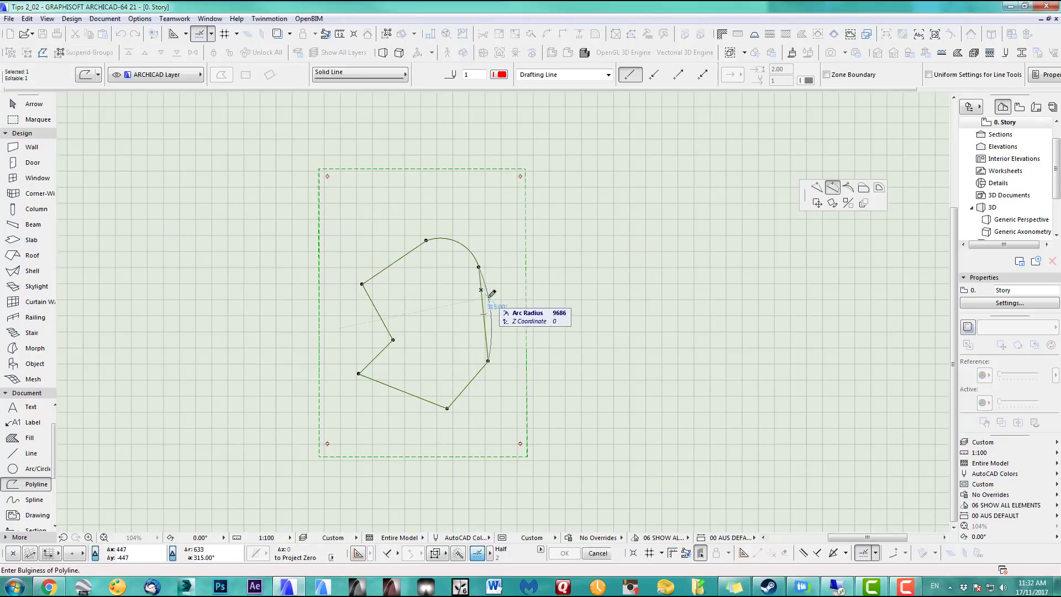
left_click(491, 311)
left_click(480, 370)
left_click(475, 389)
left_click(431, 396)
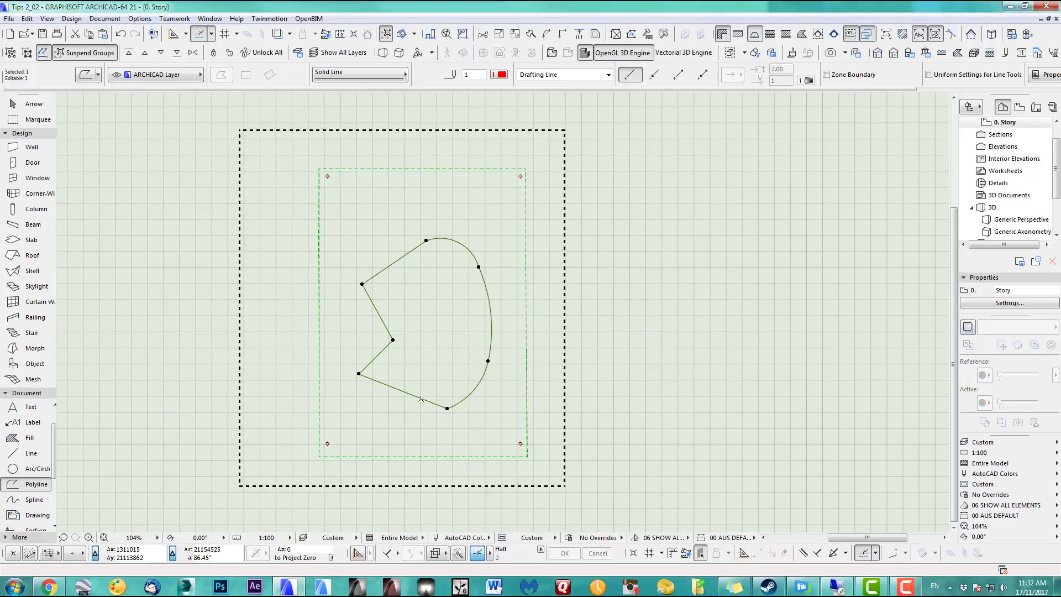
Curve the lower, left and top-left edges to complete the bean shape, then select the shell
left_click(419, 415)
left_click(378, 354)
left_click(378, 354)
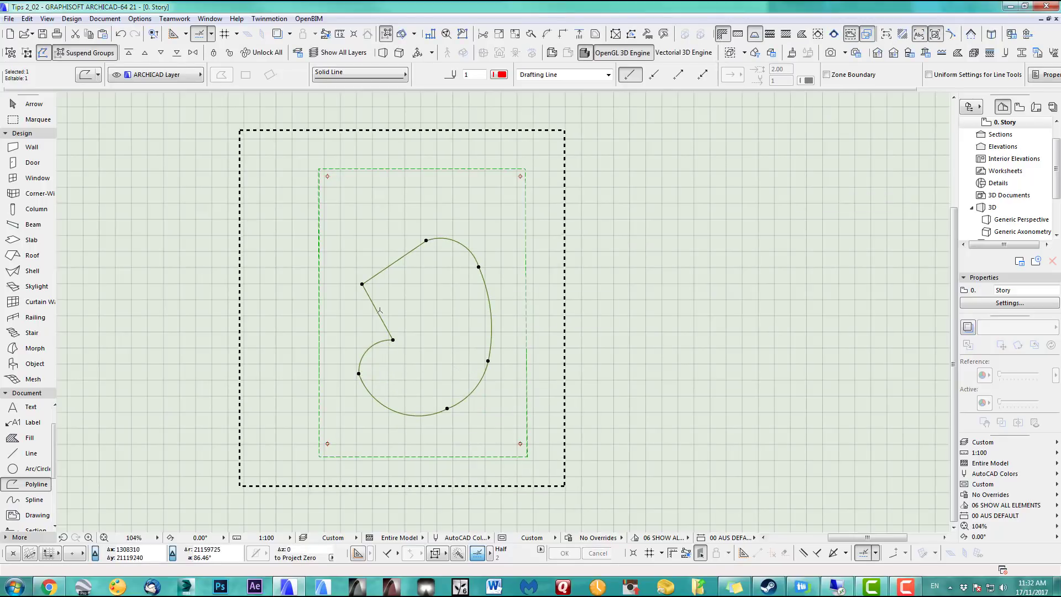
left_click(377, 310)
left_click(391, 299)
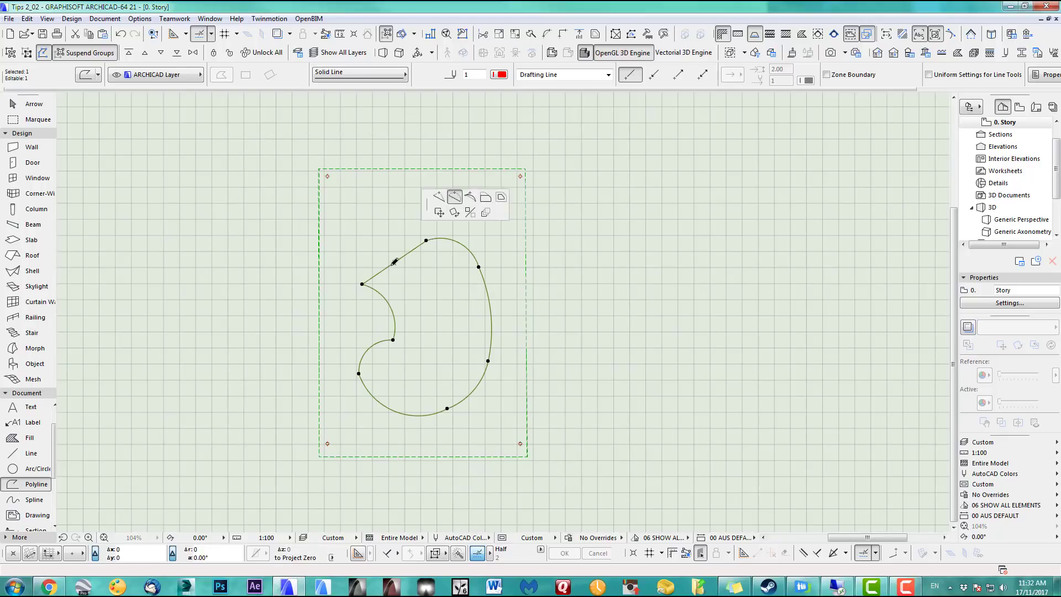
left_click(372, 237)
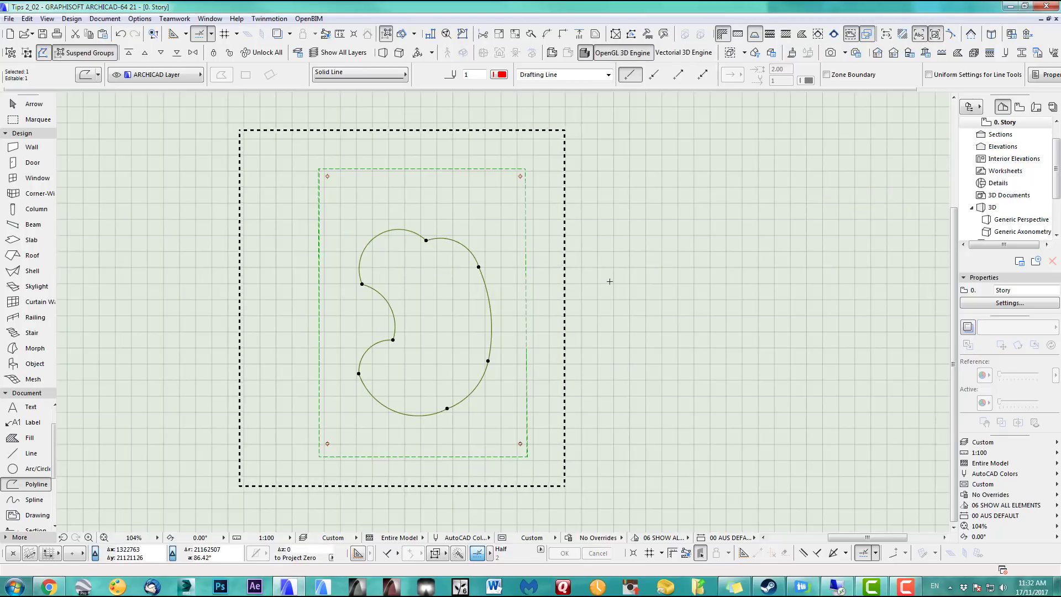
key("Escape")
left_click(524, 315, "shift")
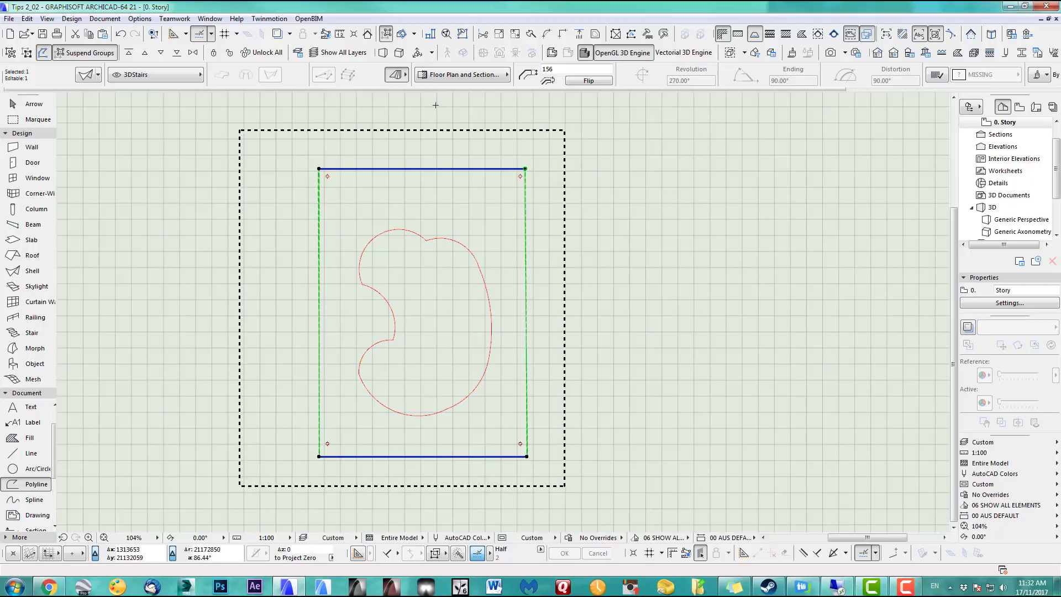
Cut a hole in the shell with Create Hole in Shell using the curved polyline, then check it in 3D
right_click(502, 235)
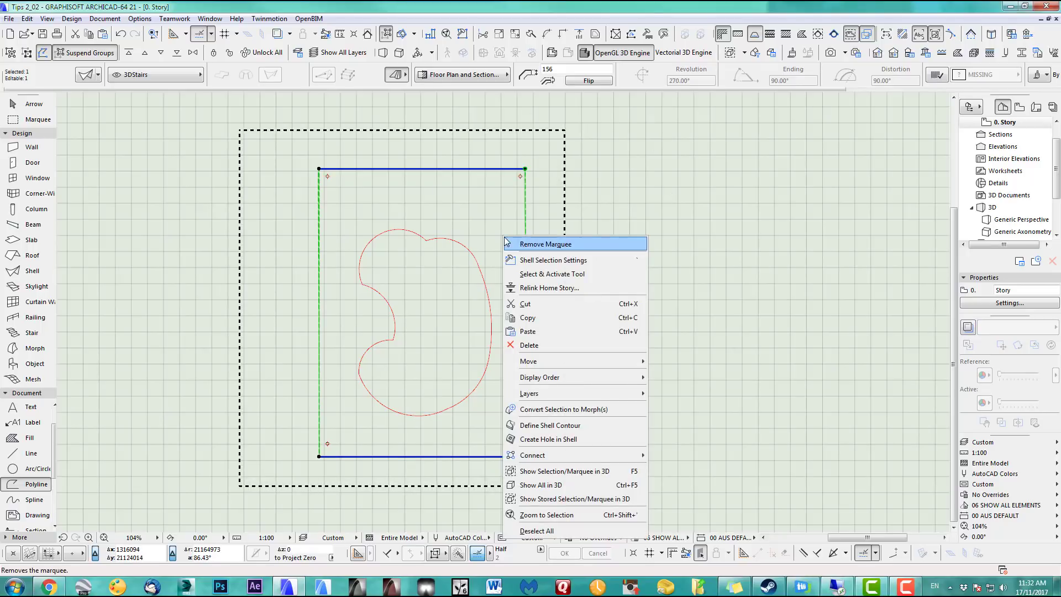
left_click(529, 440)
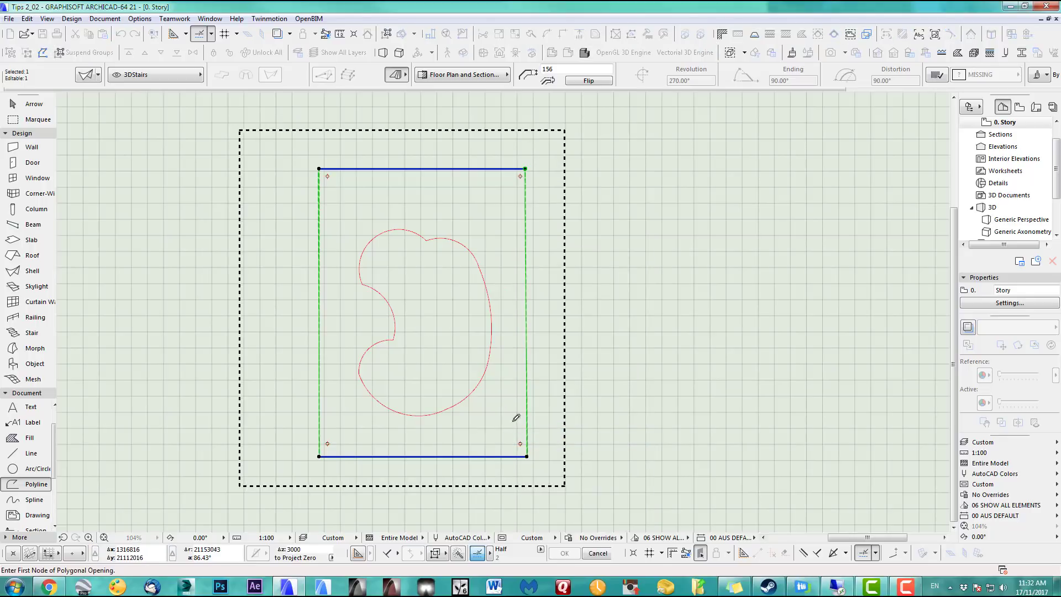
left_click(489, 361)
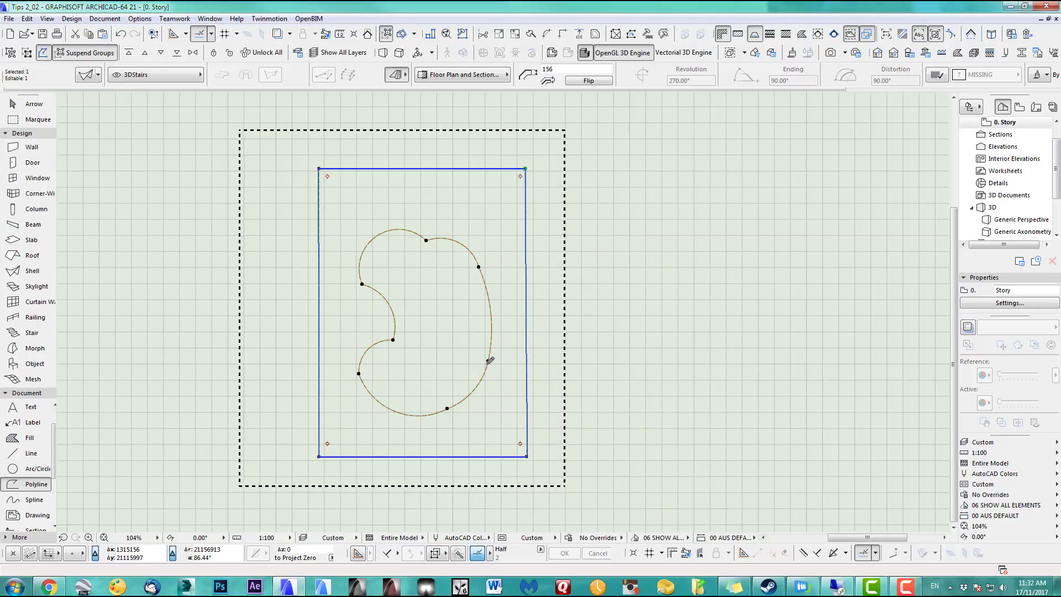
key("Escape")
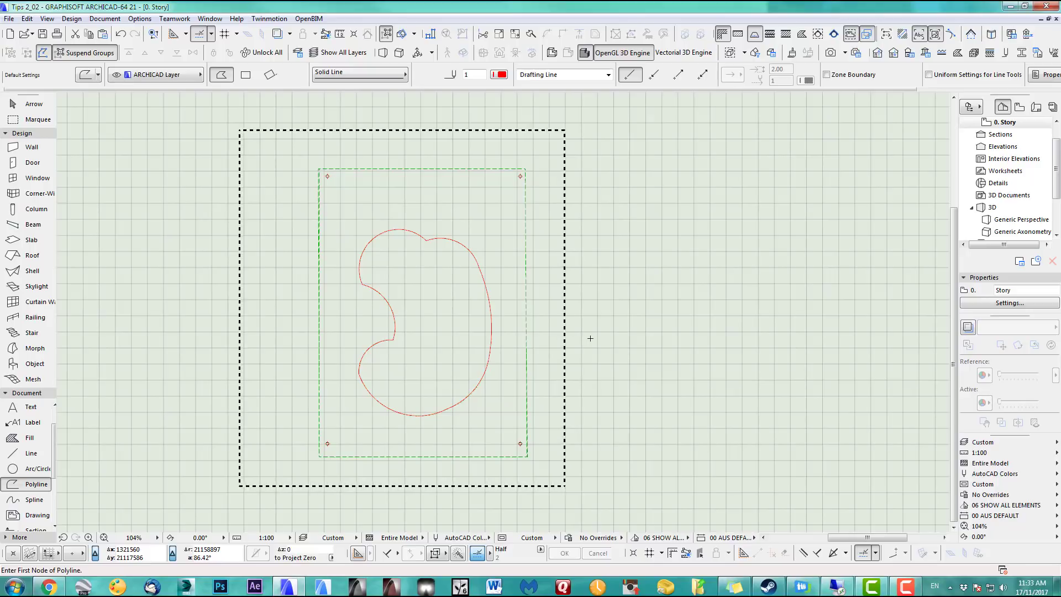
key("F3")
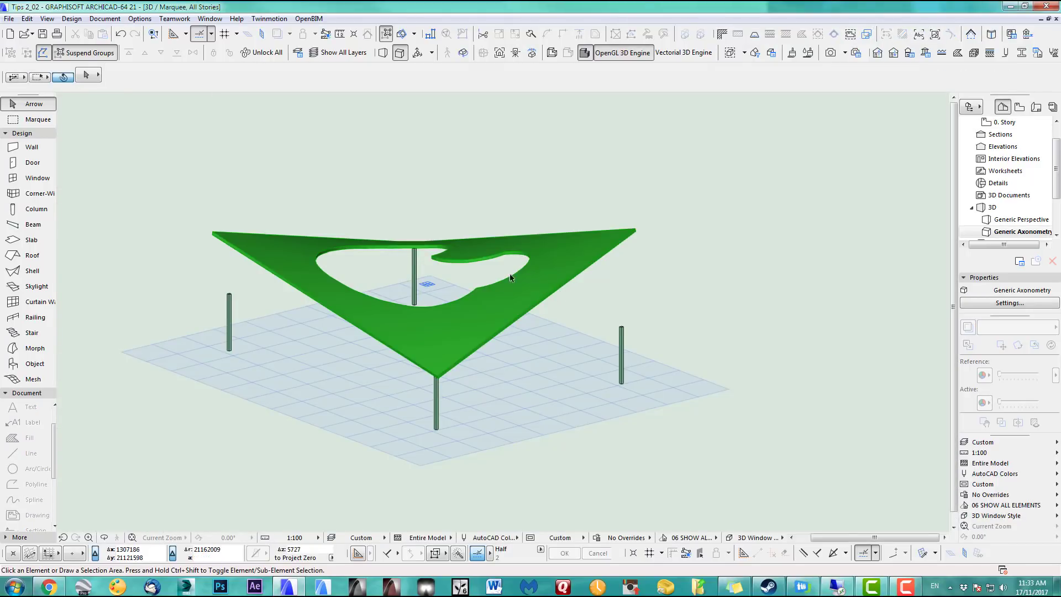
middle_click_drag(511, 277, 615, 334, "shift")
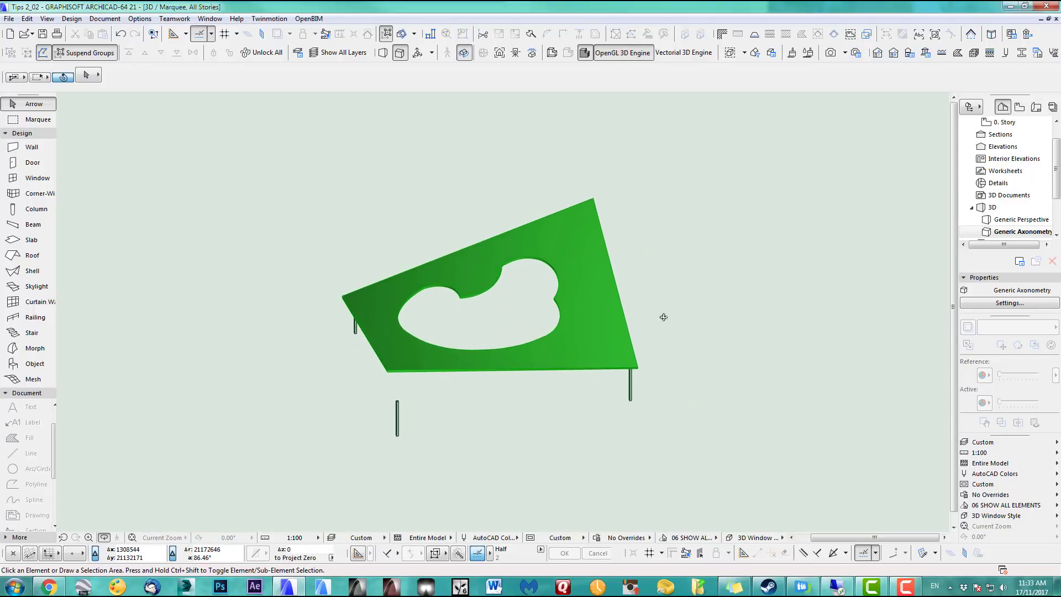
key("F2")
Pan the plan to the wall and select it with its windows
left_click(39, 120)
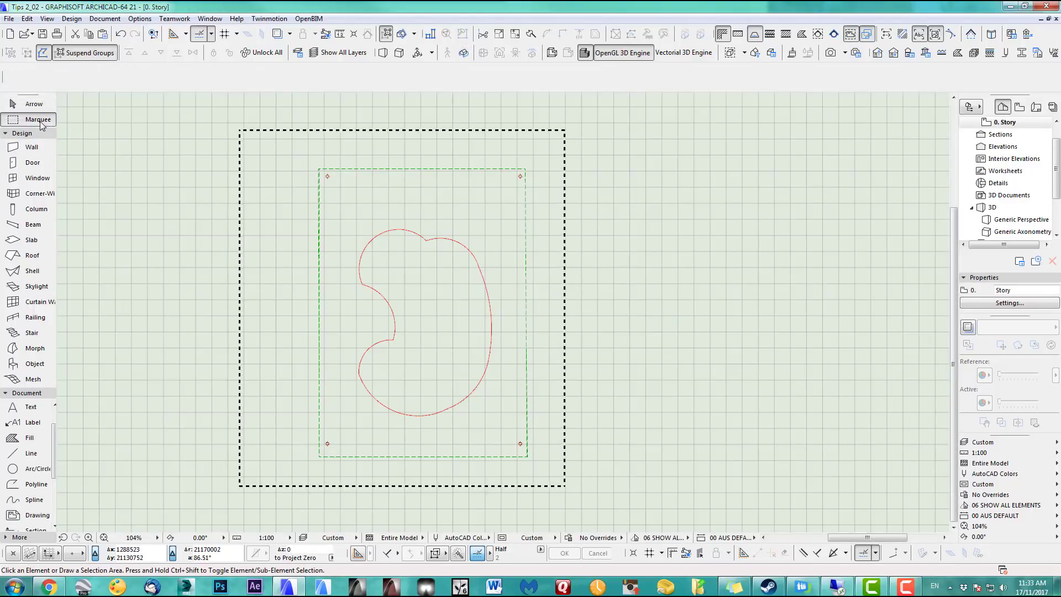
scroll(615, 311, "down", 3)
middle_click_drag(616, 310, 457, 313)
scroll(546, 268, "up", 6)
middle_click_drag(599, 270, 731, 271)
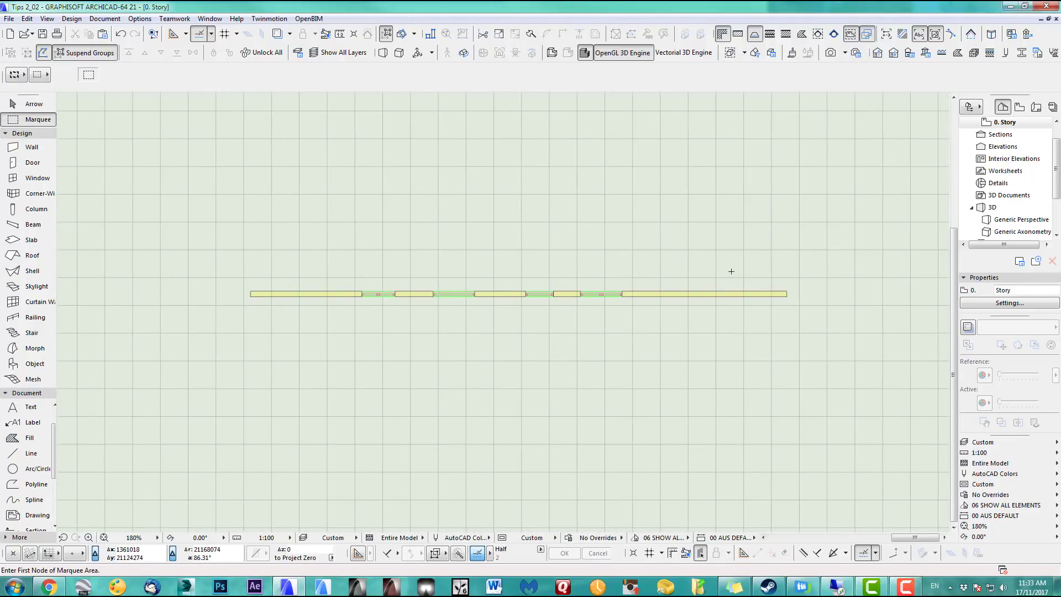
left_click(745, 292, "shift")
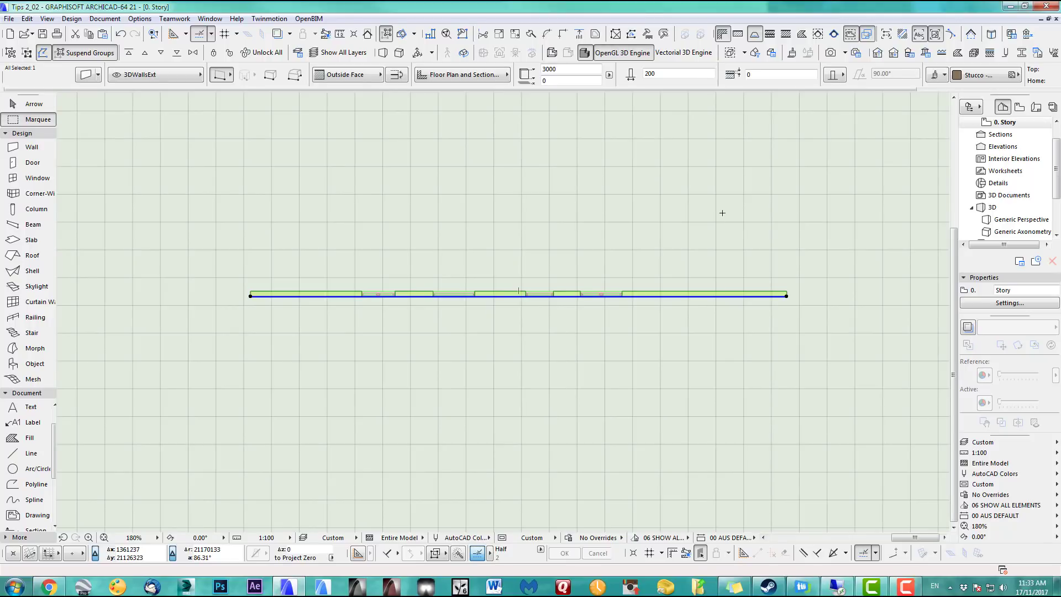
Show only the selected wall in 3D, orbited to an angled front view
key("F5")
middle_click_drag(719, 220, 141, 536)
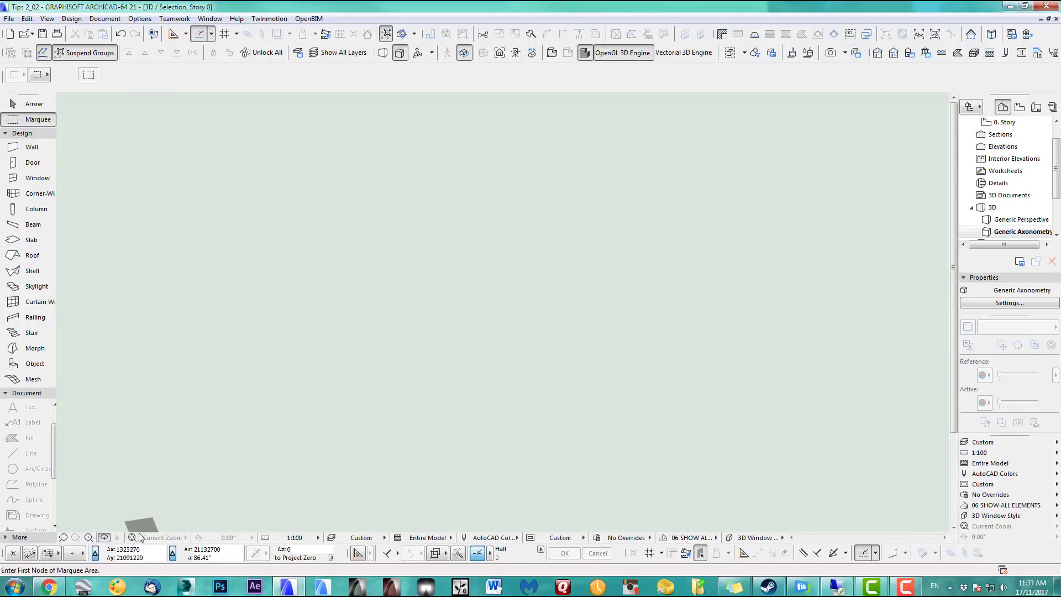
left_click(135, 537)
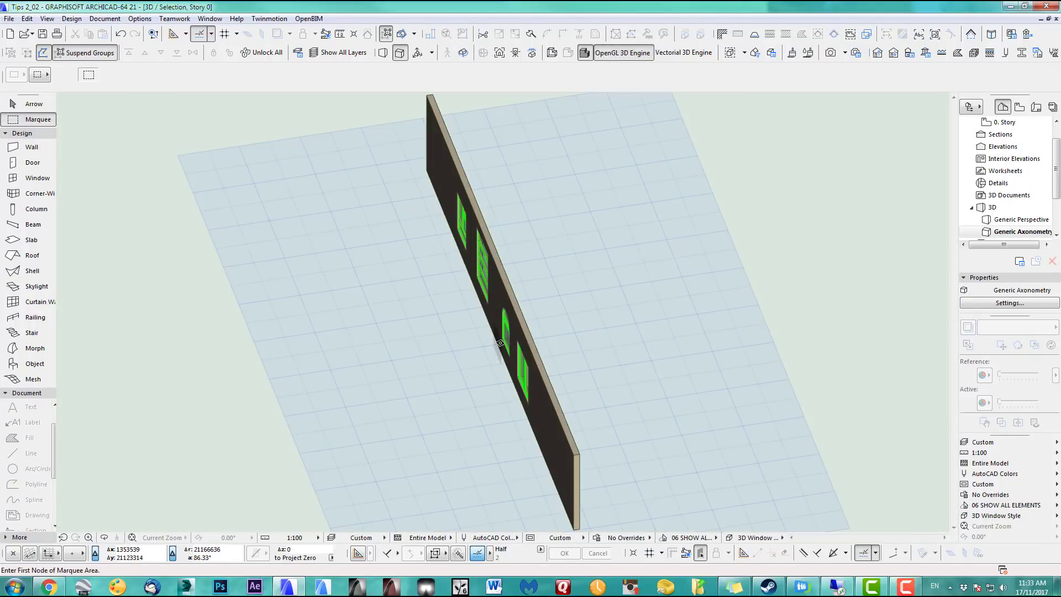
middle_click_drag(484, 342, 535, 314, "shift")
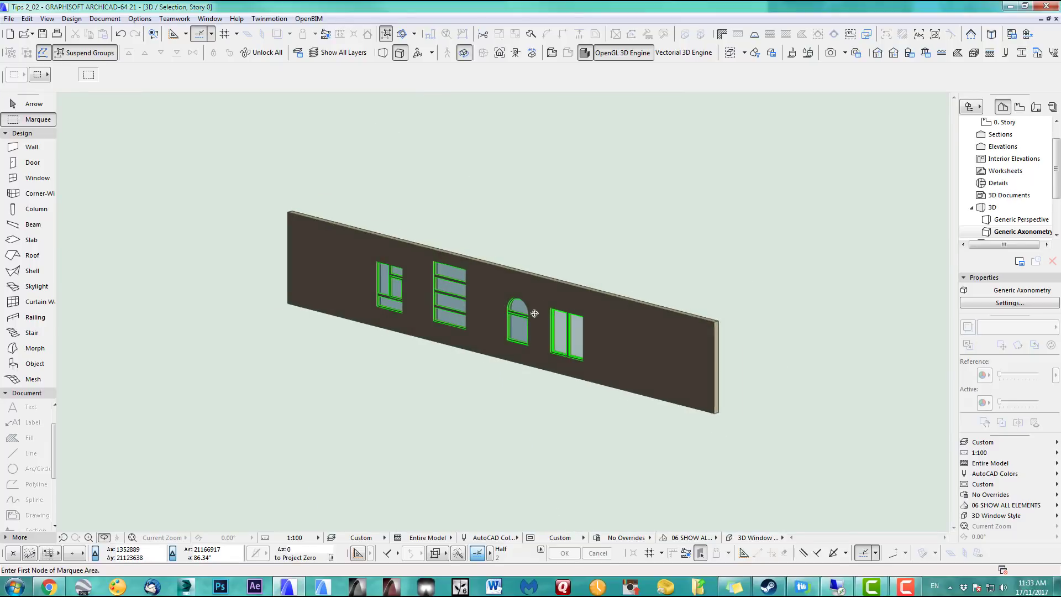
middle_click_drag(653, 316, 595, 327, "shift")
middle_click_drag(668, 298, 607, 326, "shift")
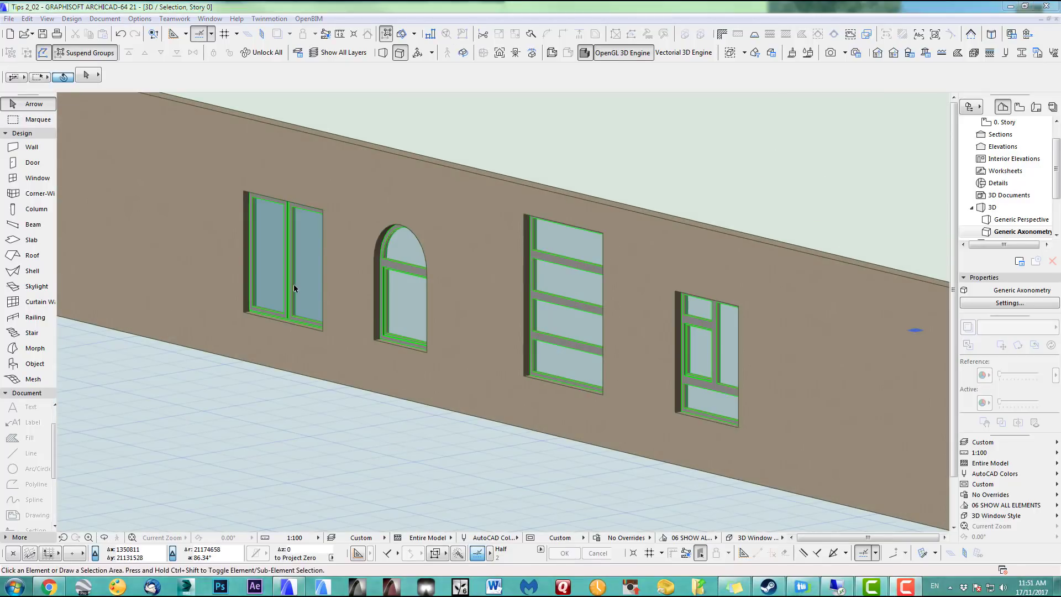
Select the double, arched, tall multi-sash and right-hand windows together
left_click(294, 288)
left_click(403, 313, "shift")
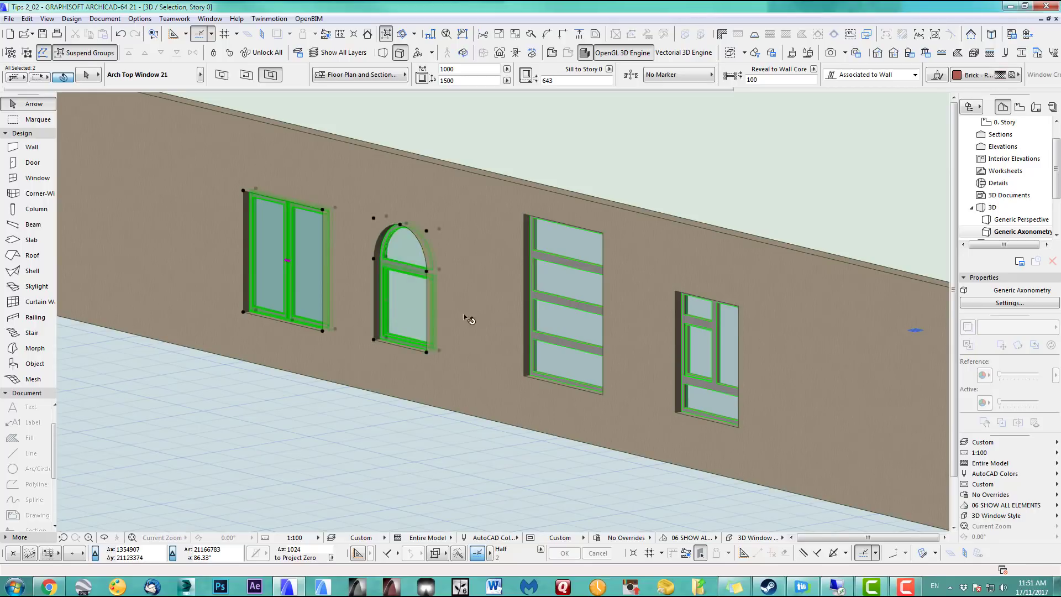
left_click(558, 321, "shift")
left_click(706, 347, "shift")
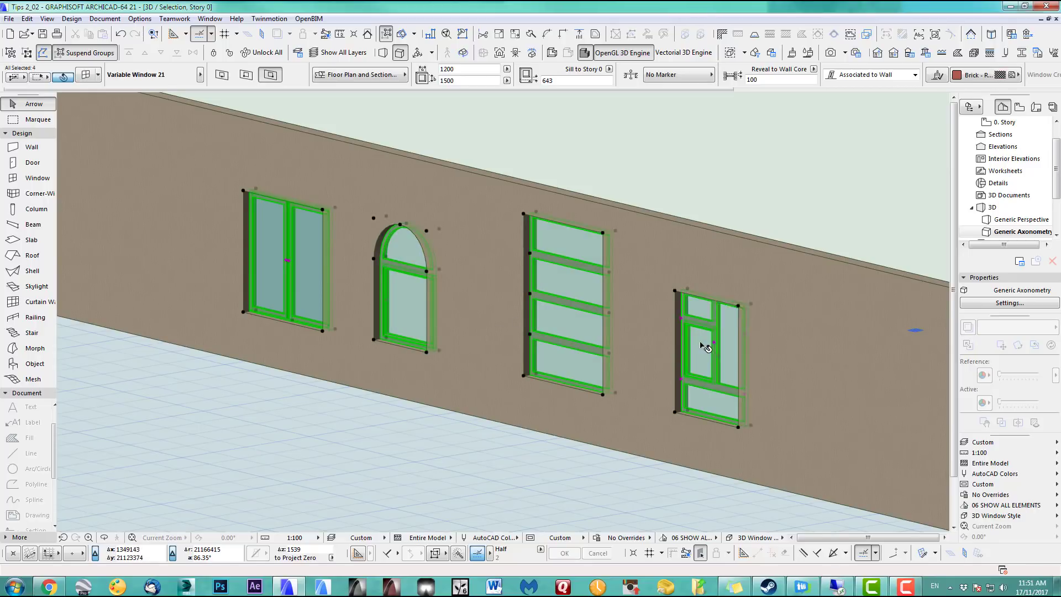
Turn on Sill for all four windows in Window Selection Settings
left_click(85, 79)
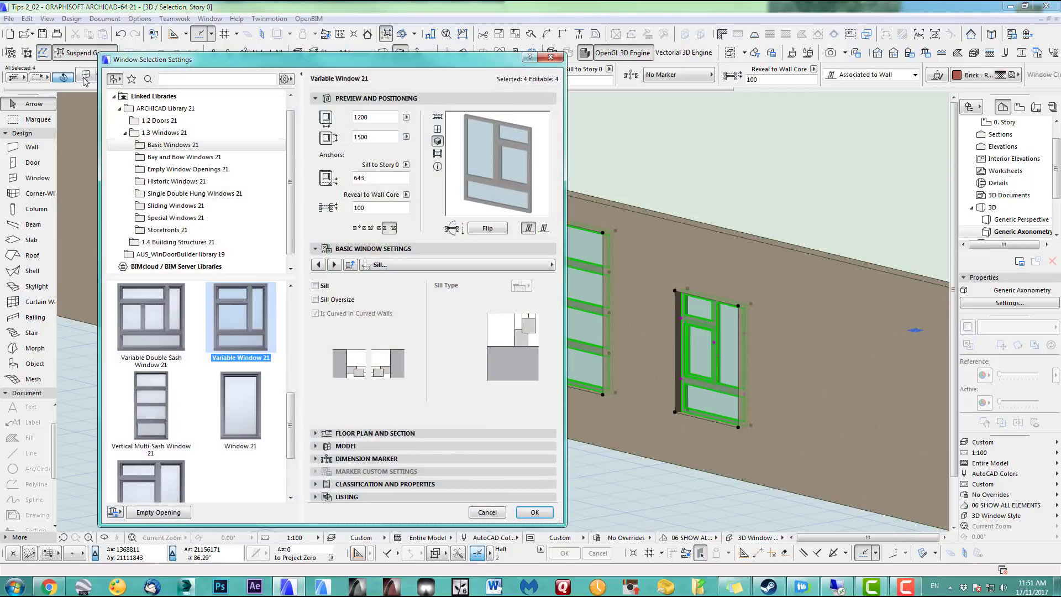
left_click(424, 267)
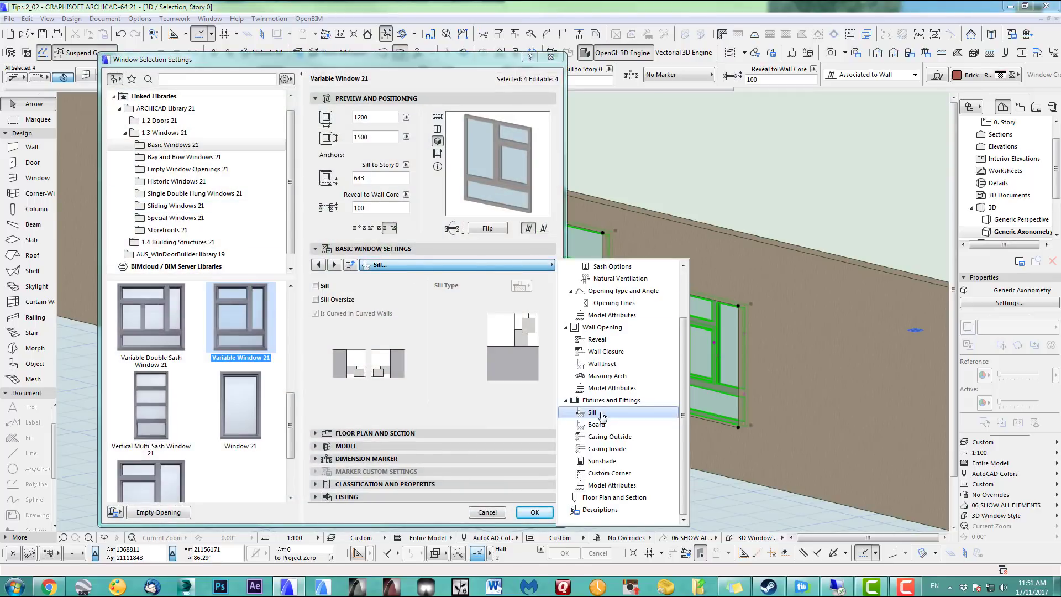
left_click(376, 295)
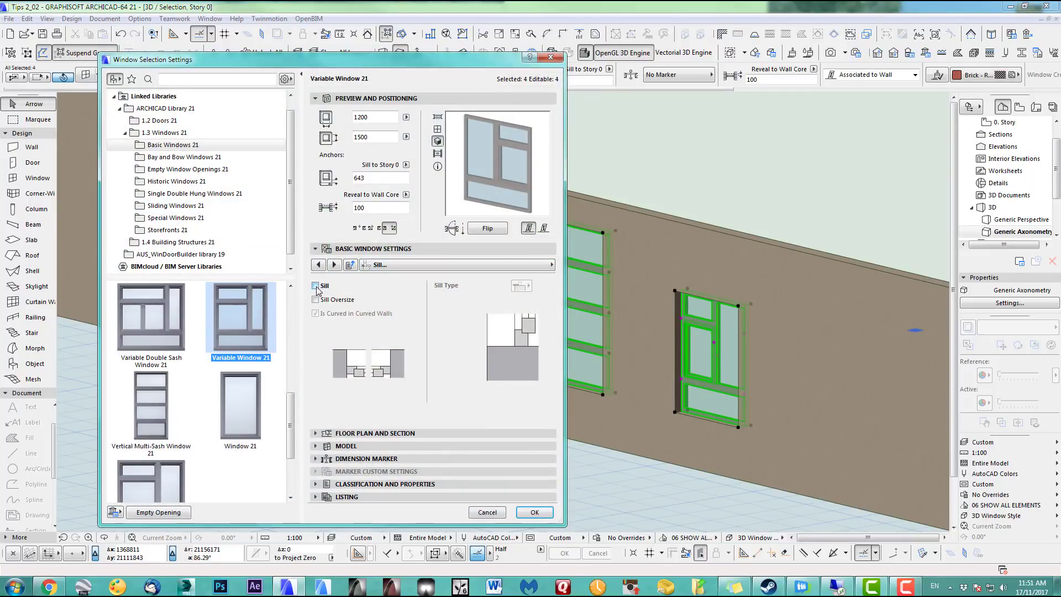
left_click(315, 286)
left_click(533, 512)
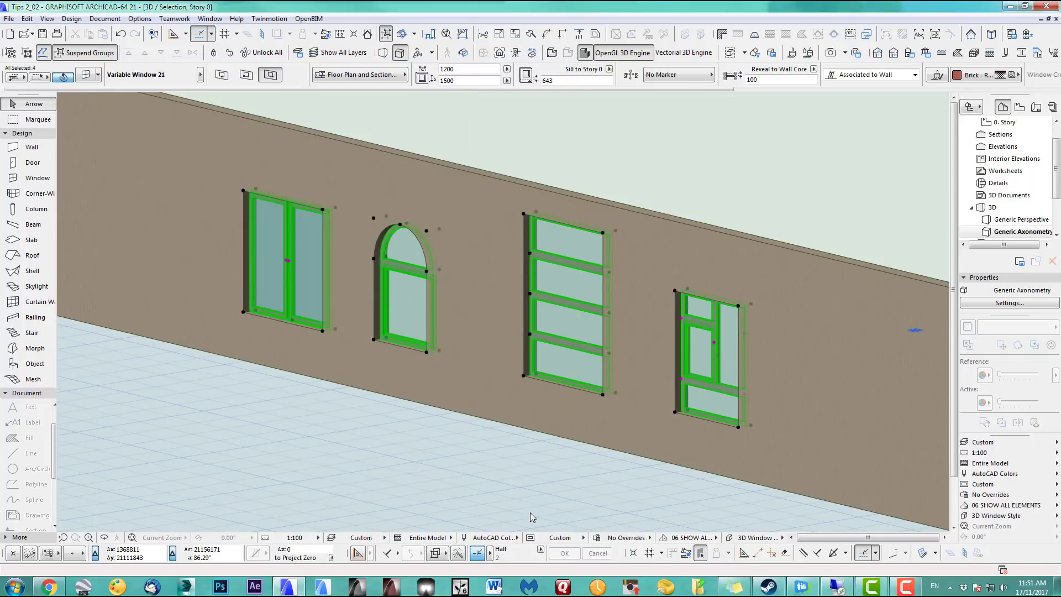
key("Escape")
Zoom and pan the 3D view to inspect the new window sills
scroll(715, 430, "up", 5)
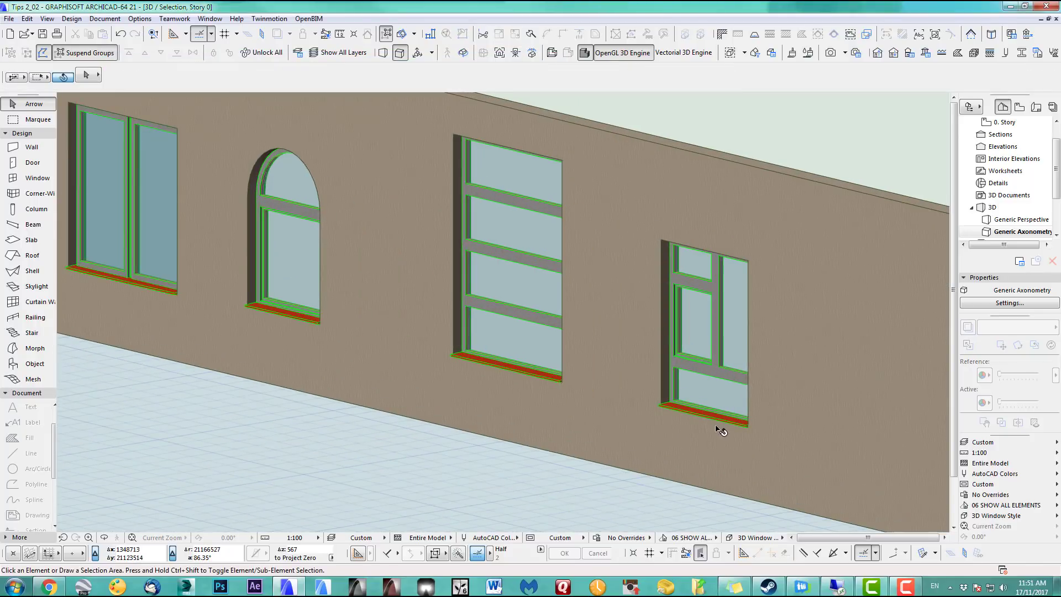
scroll(539, 421, "down", 1)
middle_click_drag(293, 302, 427, 342)
scroll(498, 365, "down", 2)
middle_click_drag(498, 365, 447, 360)
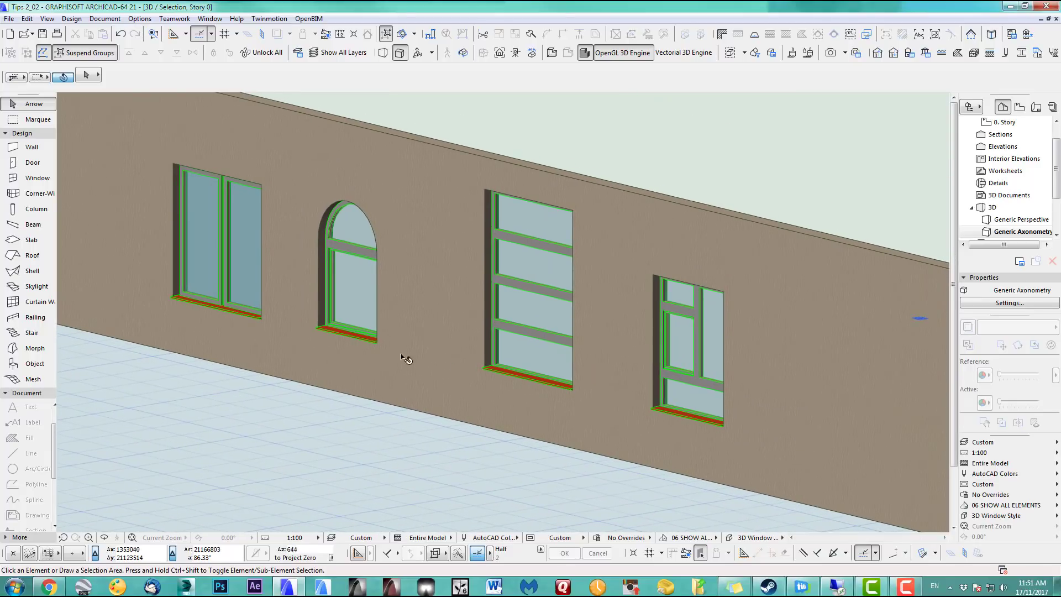
Select all four windows again: arched, tall, right-hand and double window
left_click(236, 261)
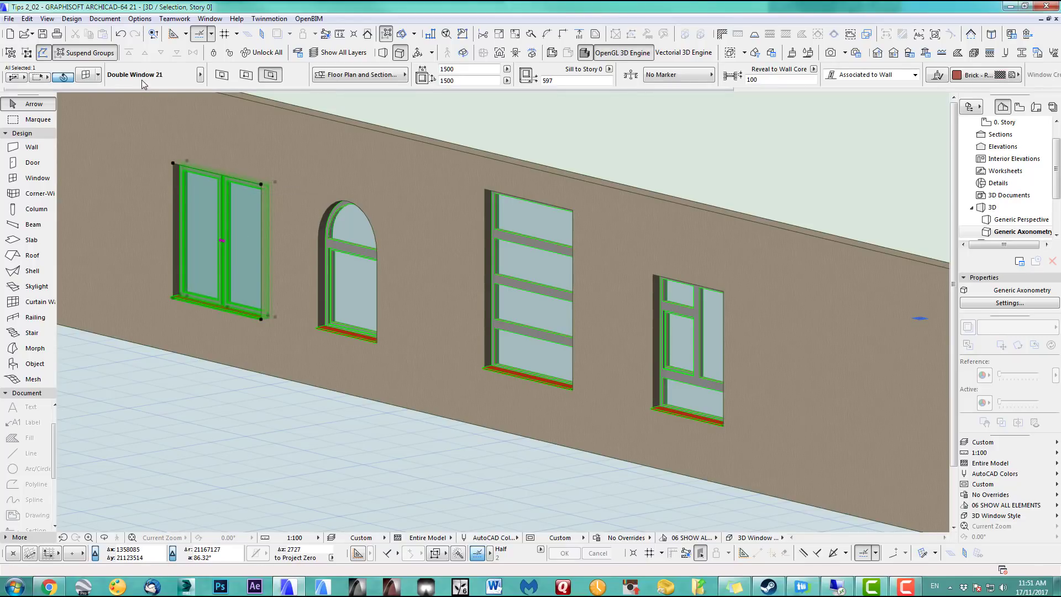
left_click(352, 284)
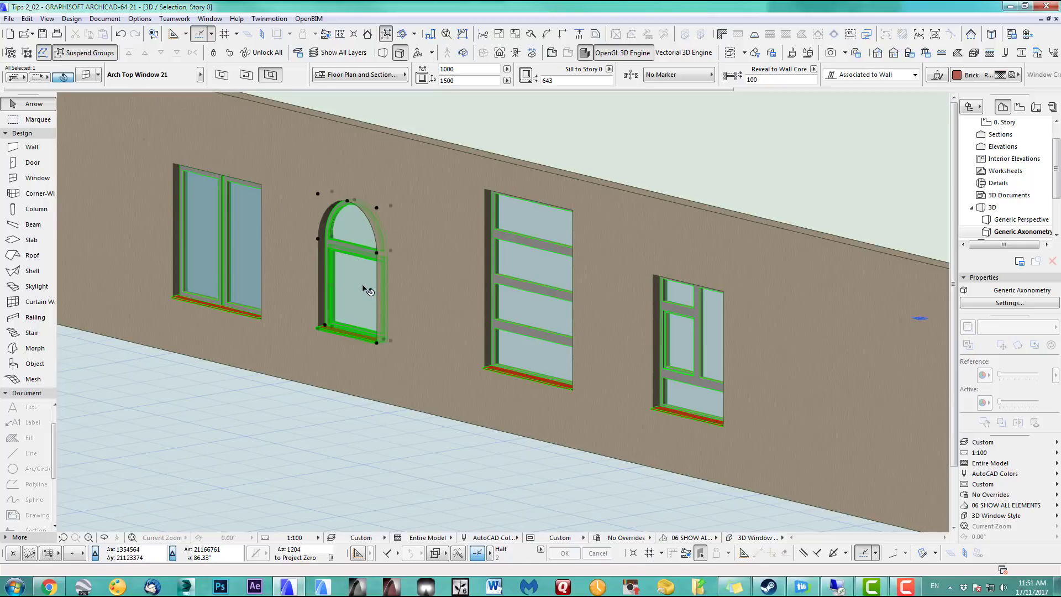
mouse_move(365, 290)
mouse_move(684, 361)
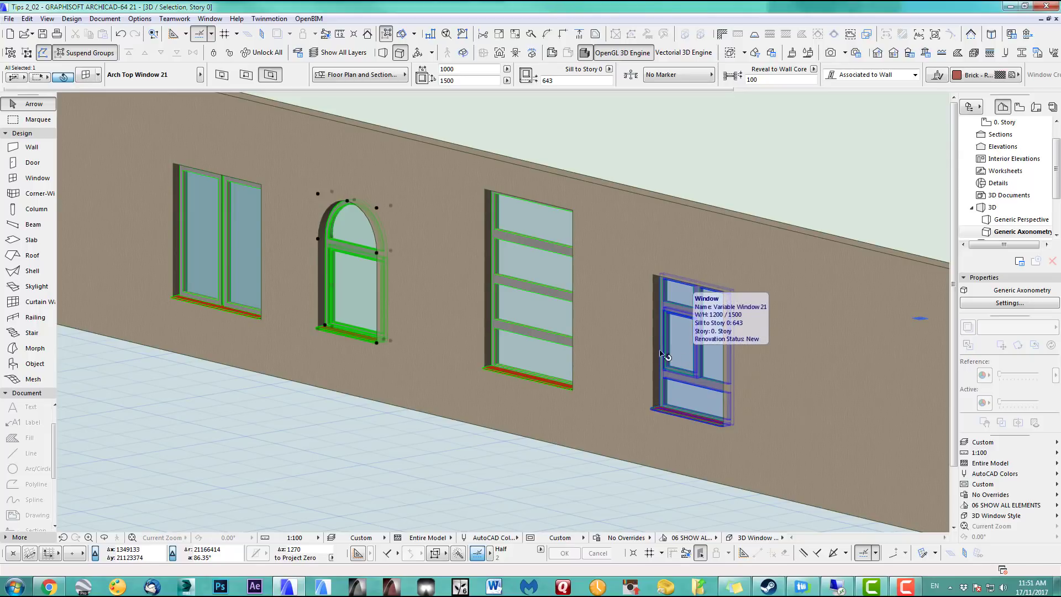
left_click(539, 322, "shift")
left_click(350, 294, "shift")
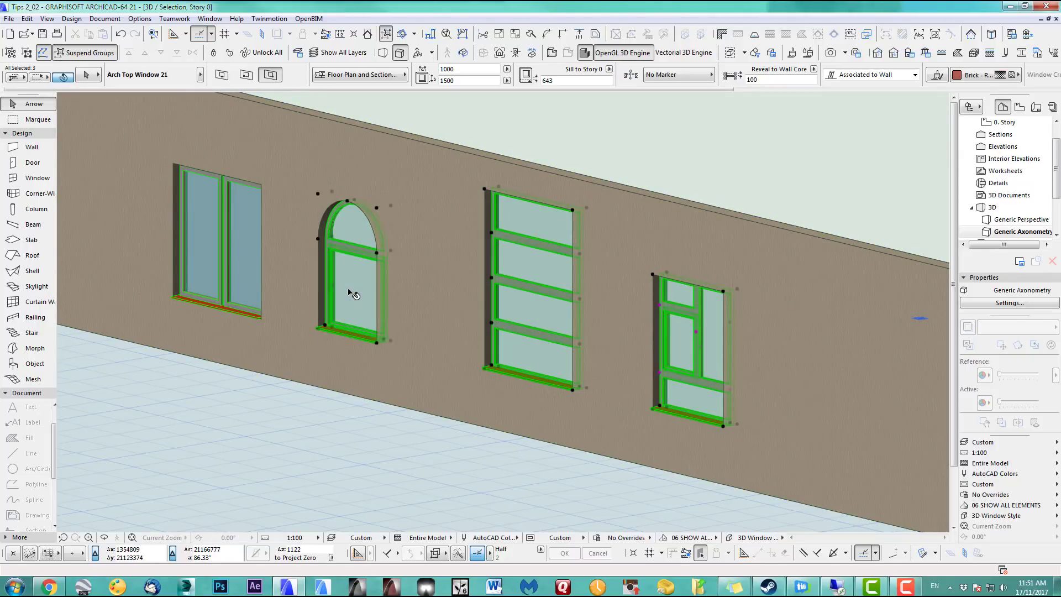
left_click(247, 271, "shift")
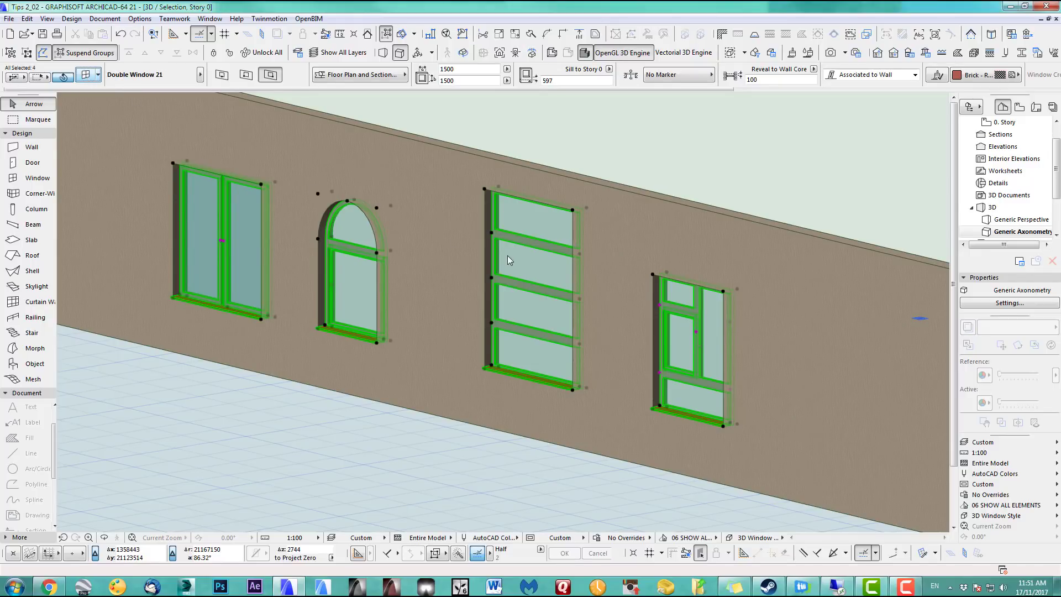
Set the four windows' sill surface to Paint - Cadmium Yellow
key("ctrl+t")
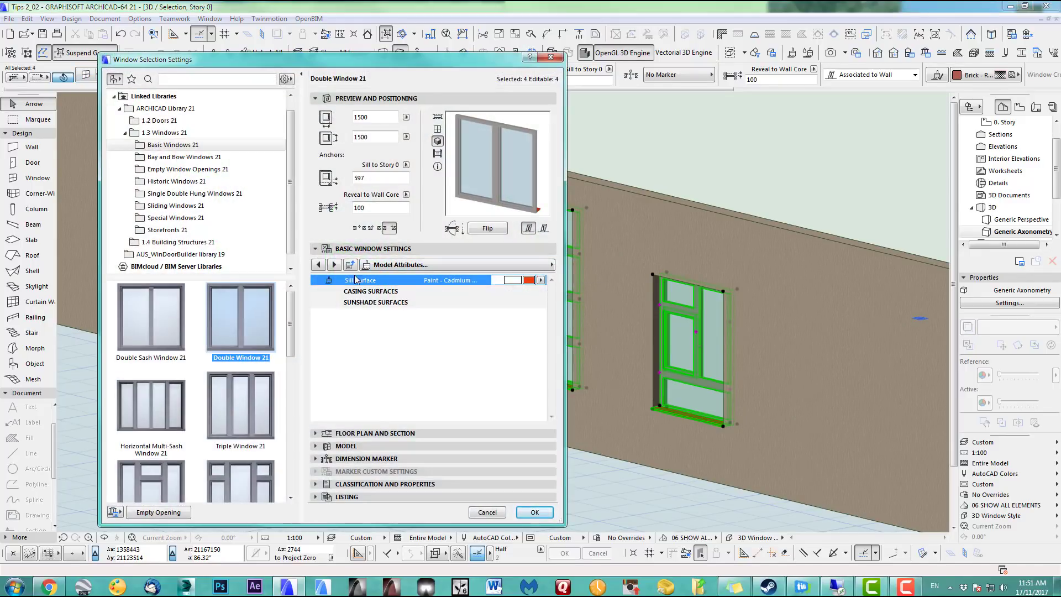
left_click(531, 280)
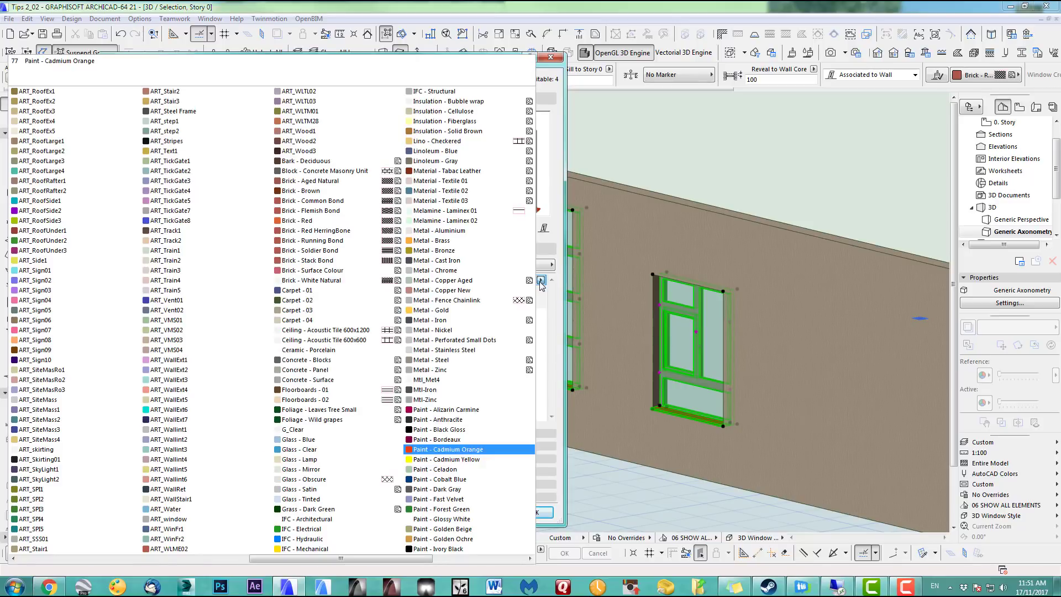
left_click(467, 459)
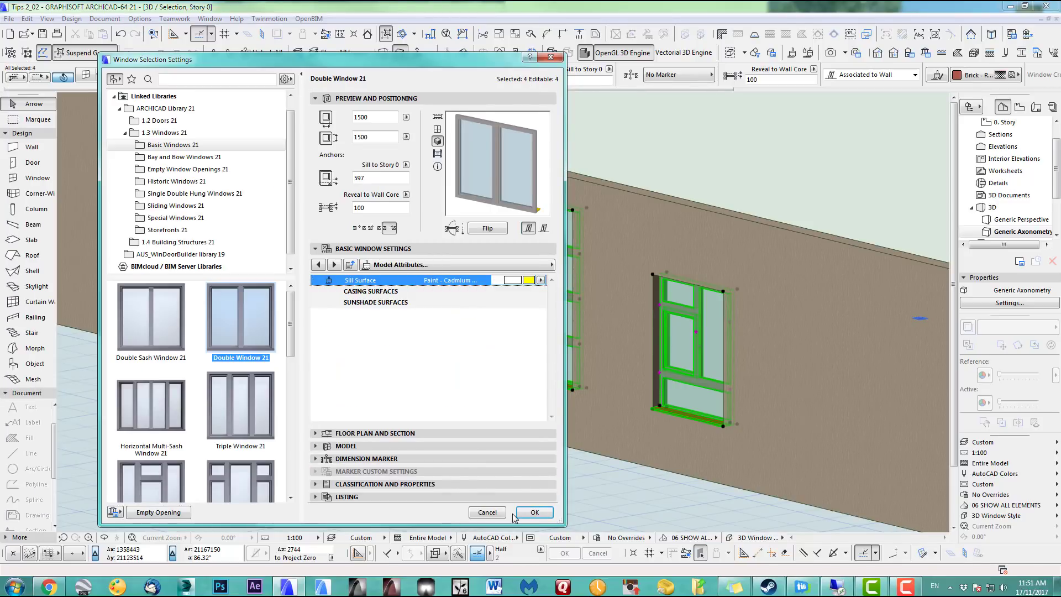
left_click(540, 512)
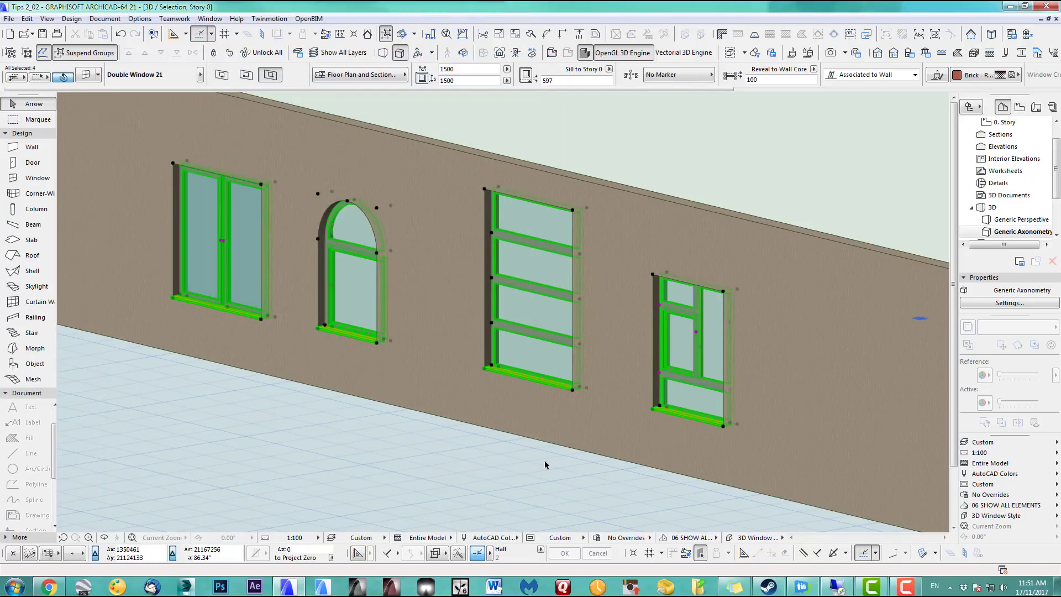
Give the four windows a different Sill Type on the Sill page, then clear the selection
key("ctrl+t")
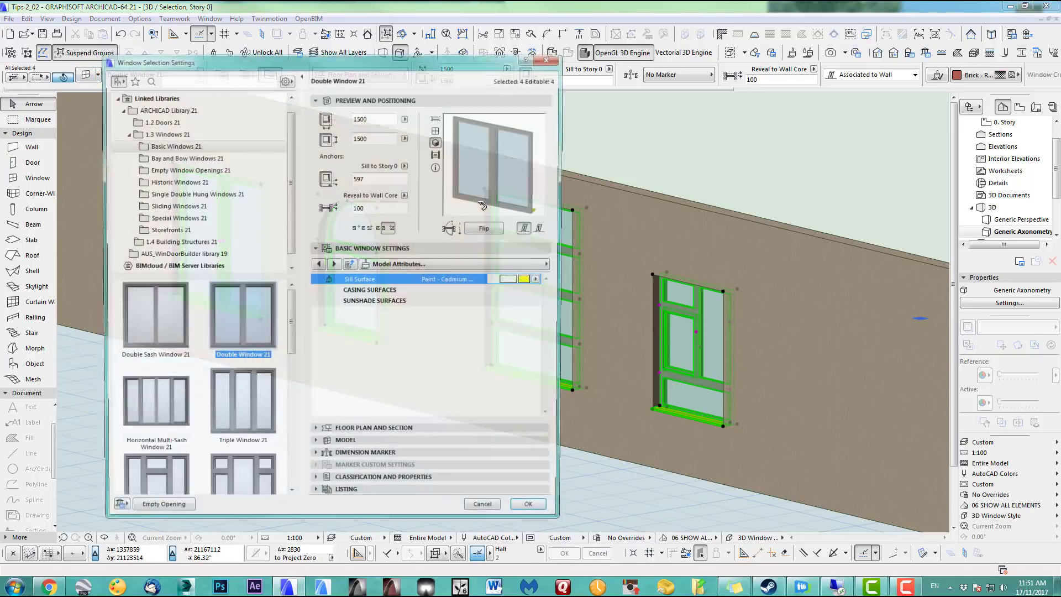
left_click(548, 265)
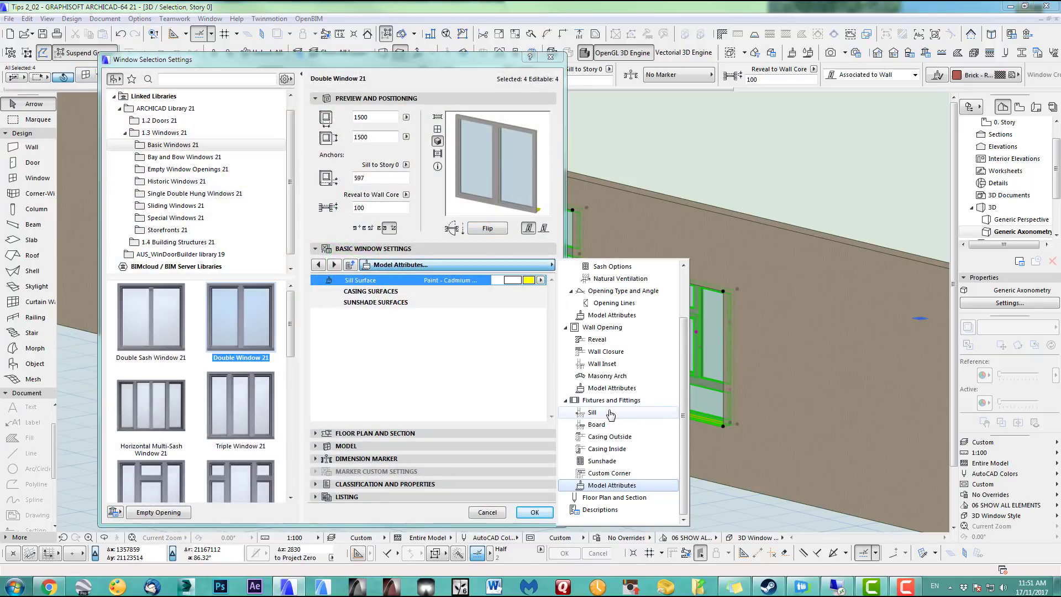
left_click(592, 412)
left_click(520, 286)
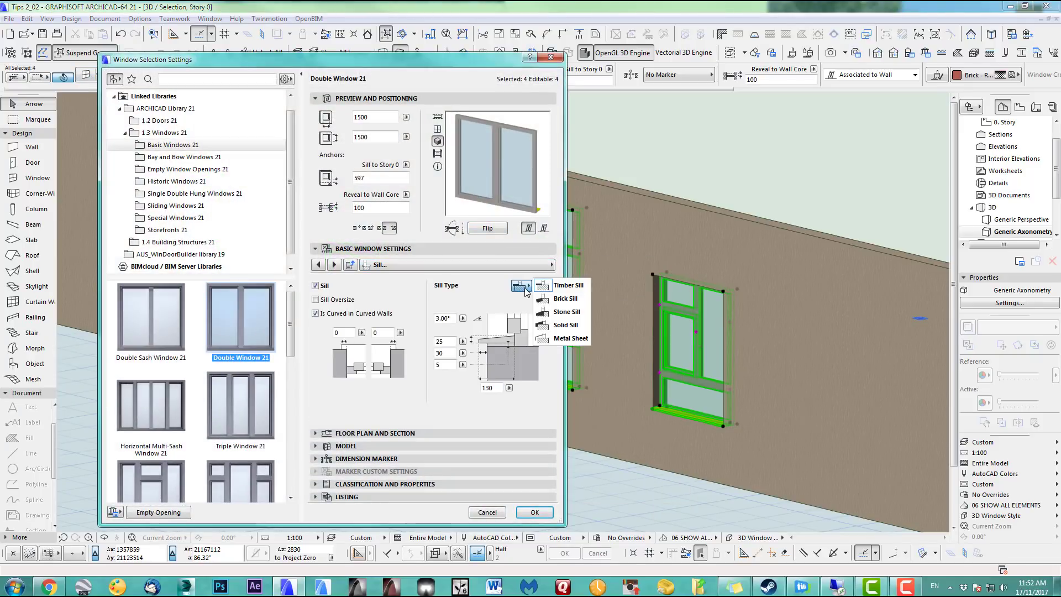
left_click(559, 302)
left_click(534, 513)
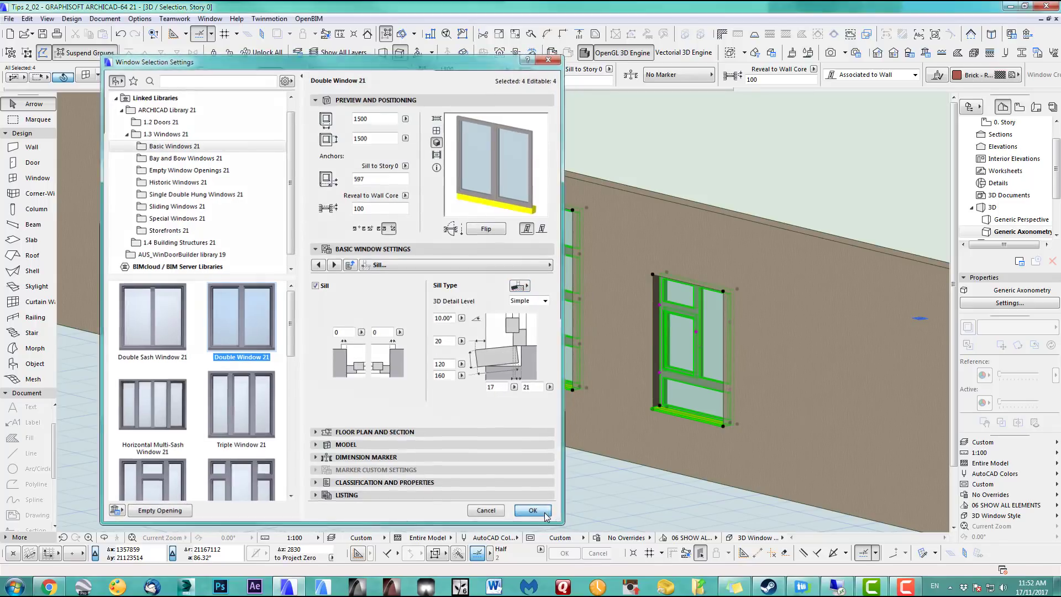
key("Escape")
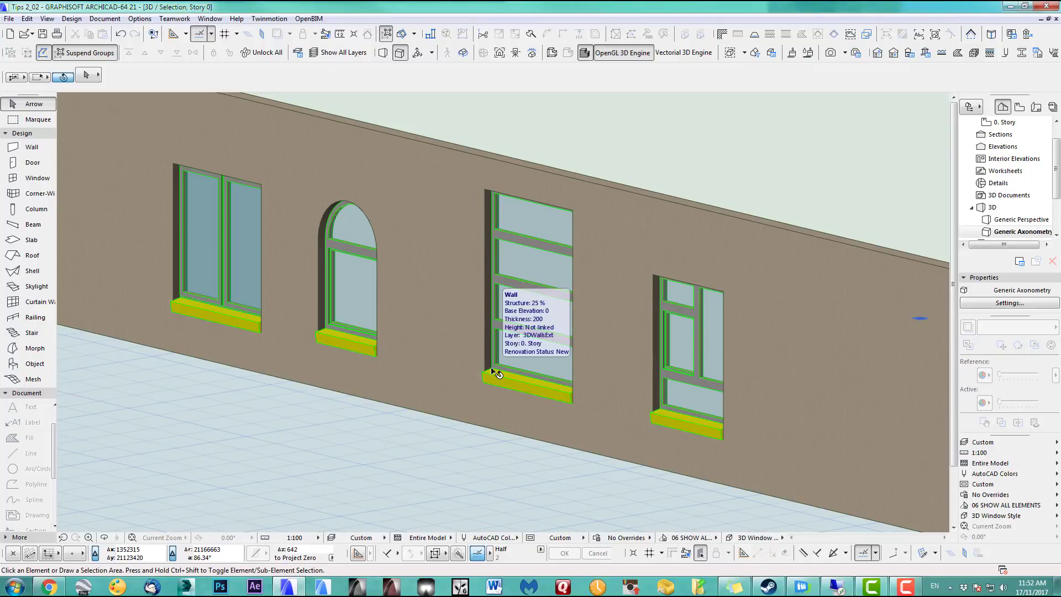
left_click(476, 265)
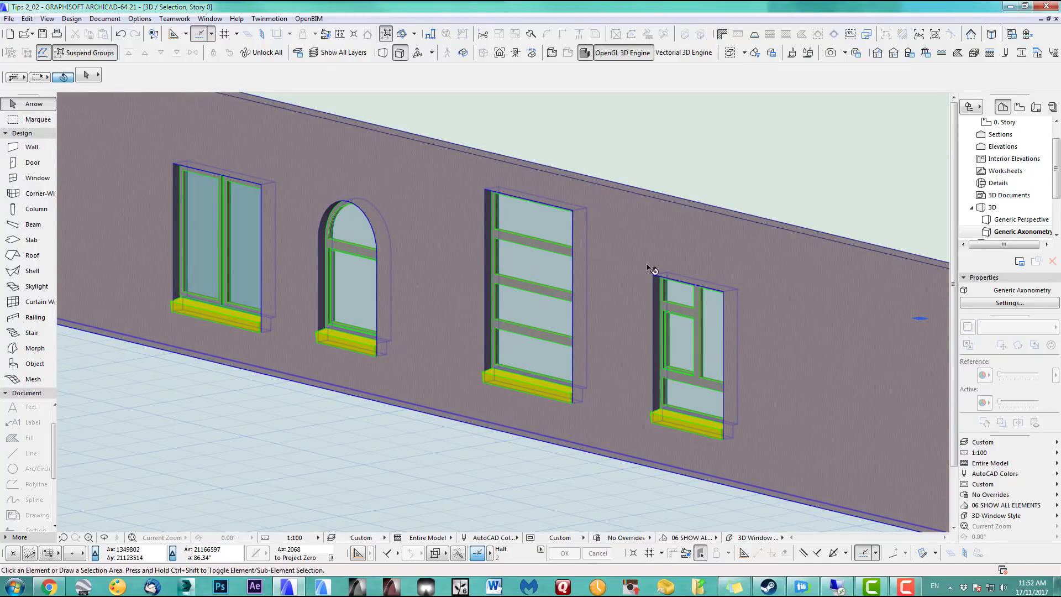
left_click(738, 159)
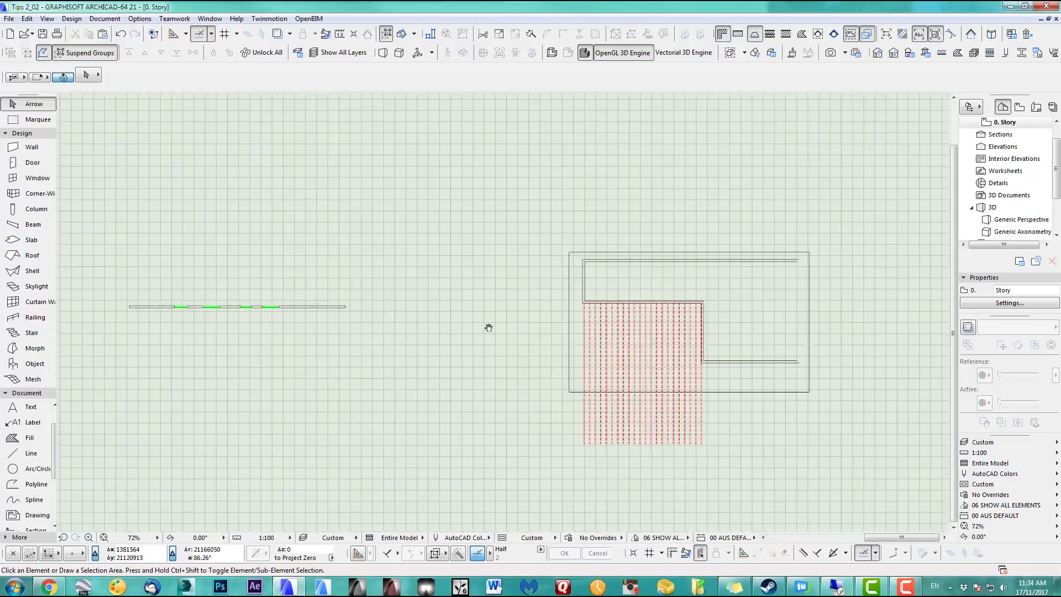
scroll(605, 344, "up", 5)
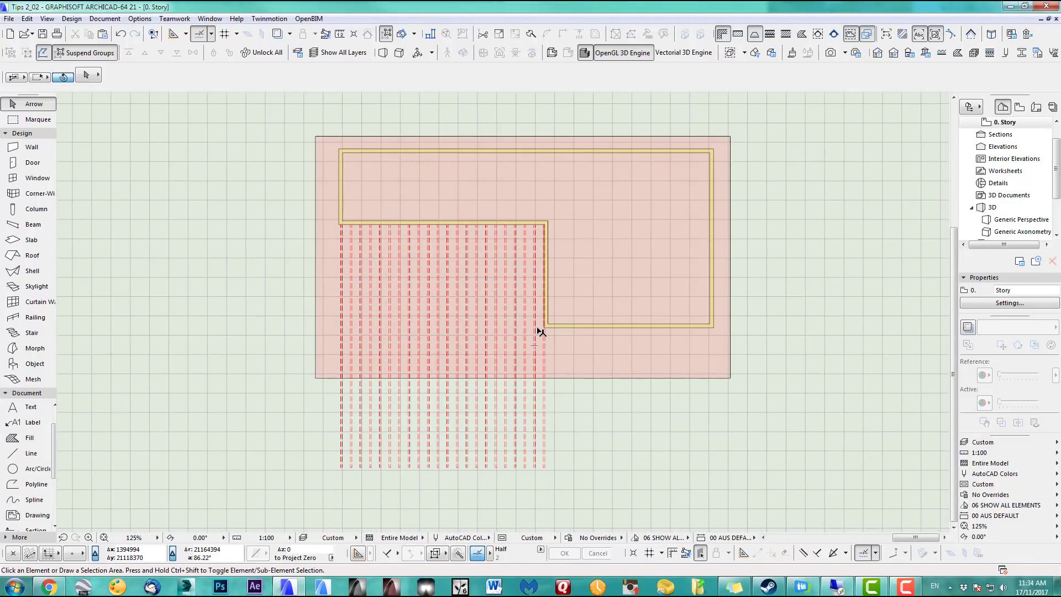
left_click_drag(284, 126, 791, 495)
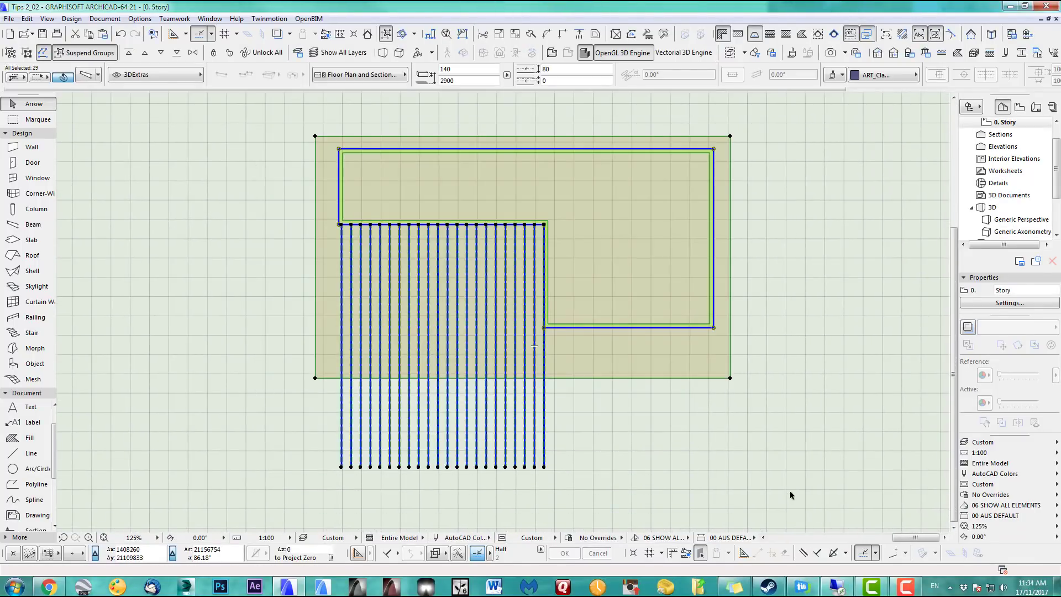
key("F5")
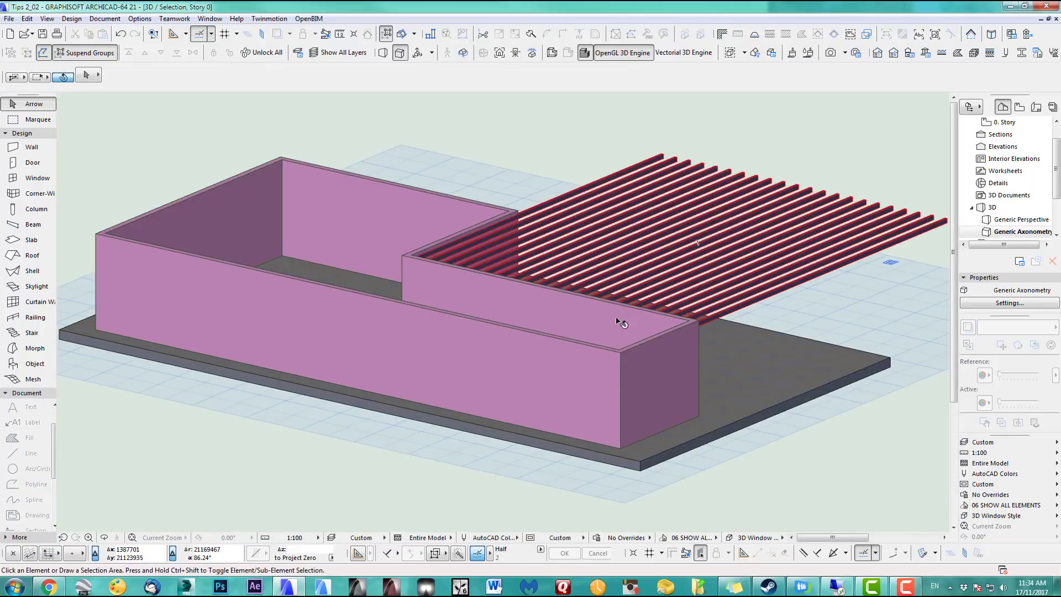
key("o")
left_click_drag(759, 281, 427, 289)
scroll(426, 289, "up", 2)
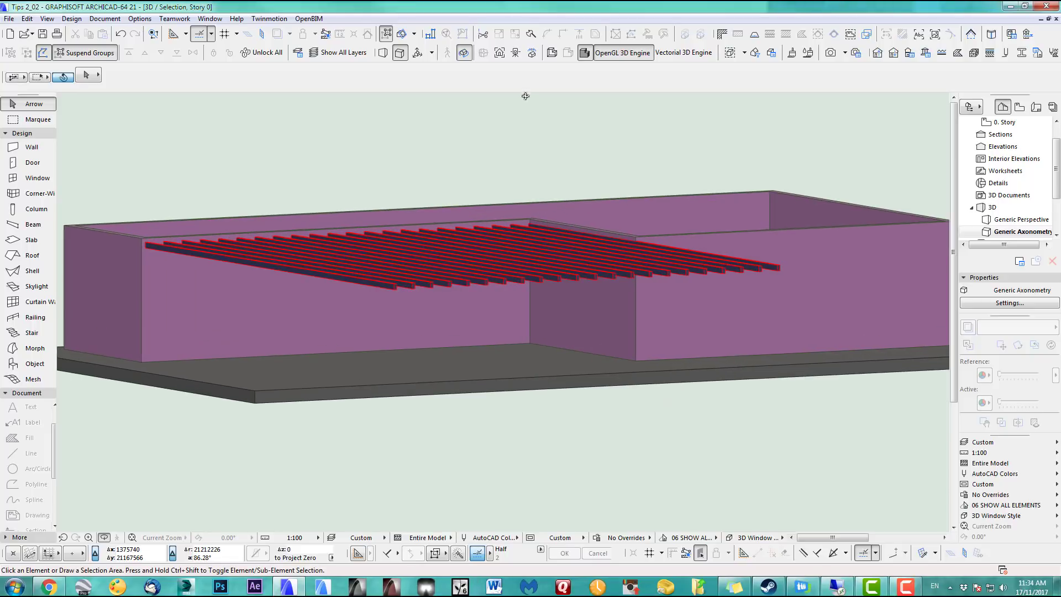
key("shift+F3")
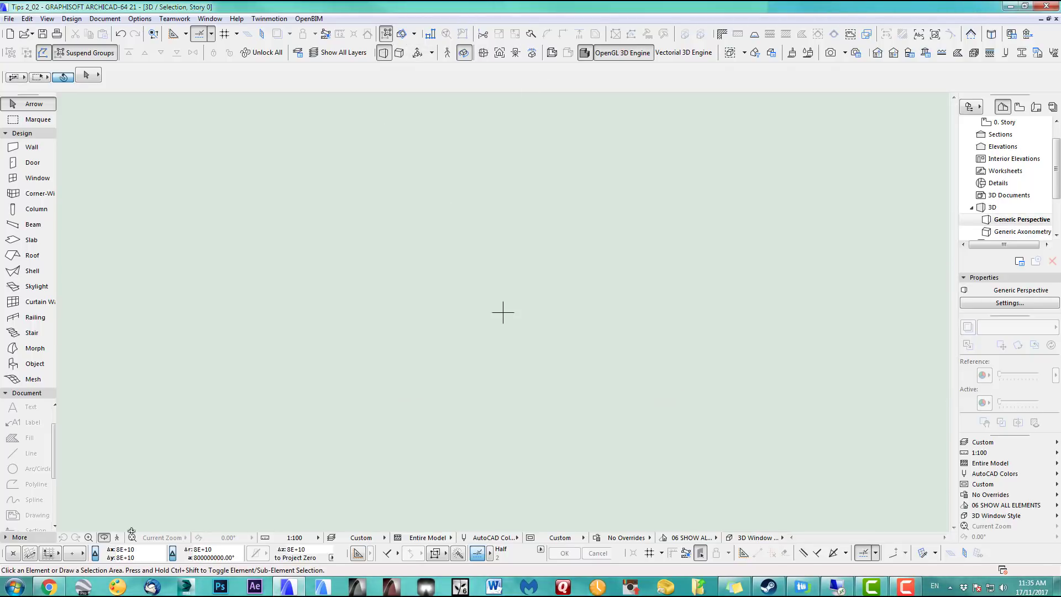
left_click(133, 538)
left_click_drag(507, 293, 452, 370)
key("F2")
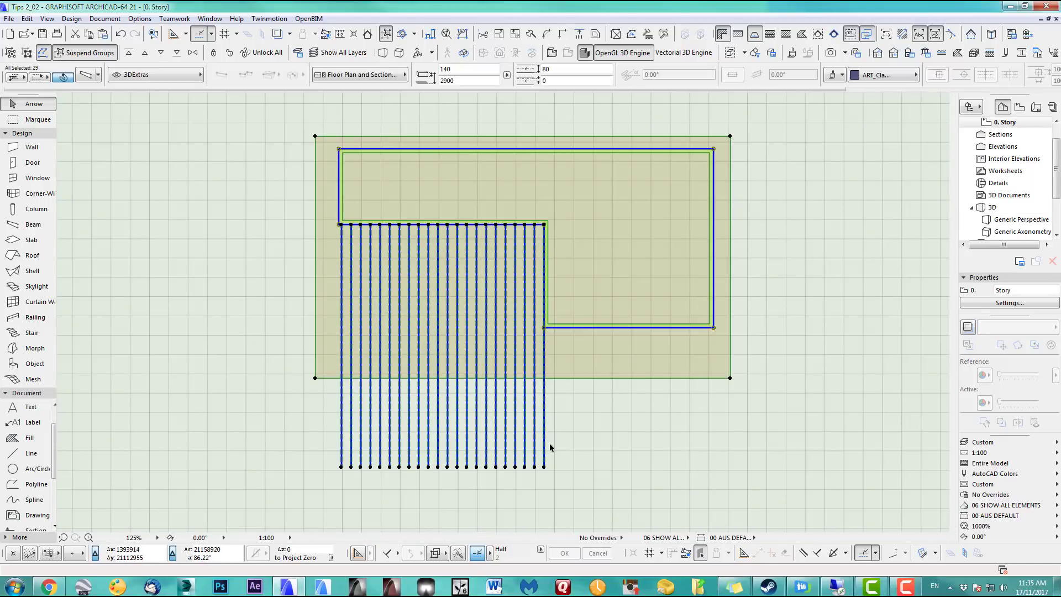
Draw a spline from below right of the slats up to the slab's left edge
left_click(34, 500)
left_click(642, 456)
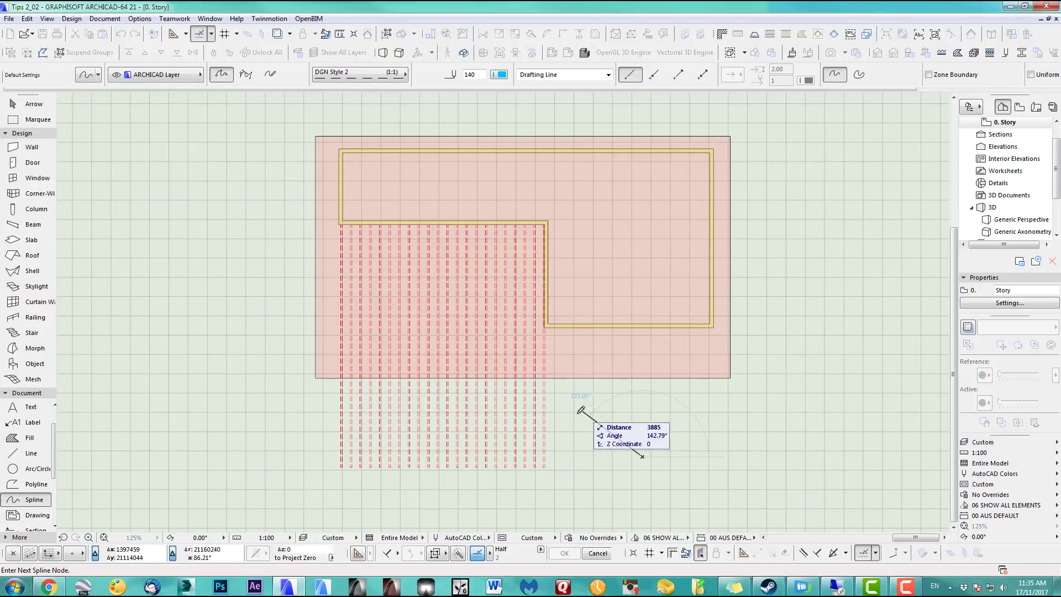
left_click(583, 411)
left_click(409, 414)
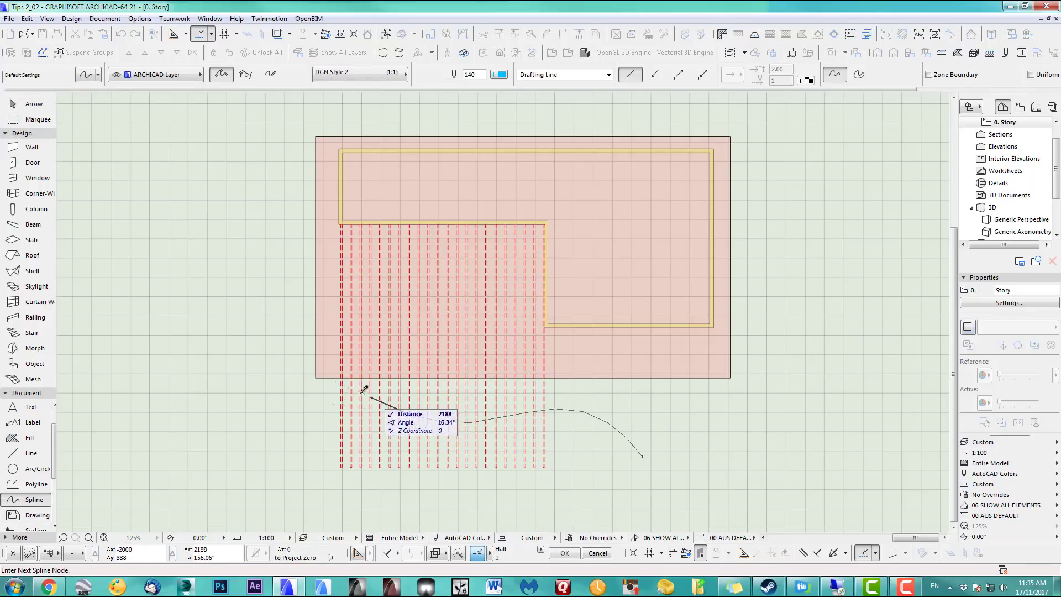
double_click(316, 291)
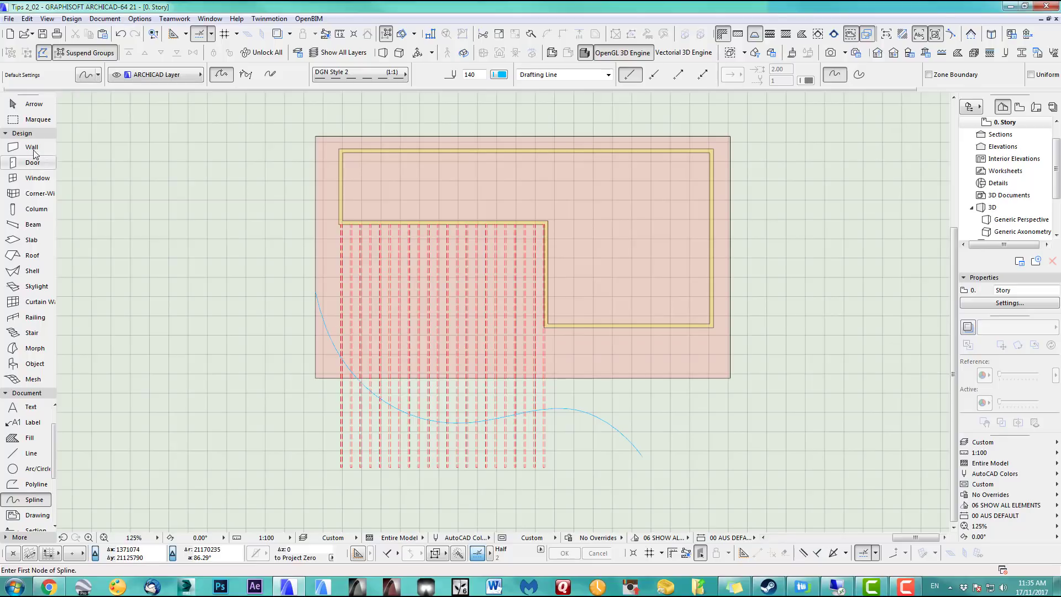
Box-select the vertical slat lines and look for the reshape commands
left_click(34, 104)
left_click(319, 477)
left_click(566, 464)
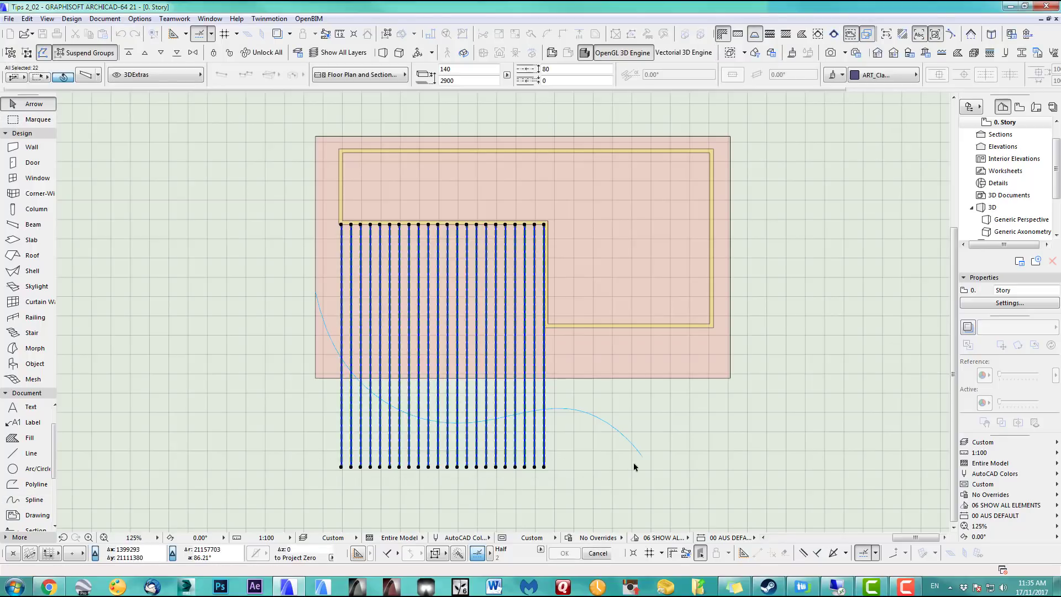
left_click(47, 19)
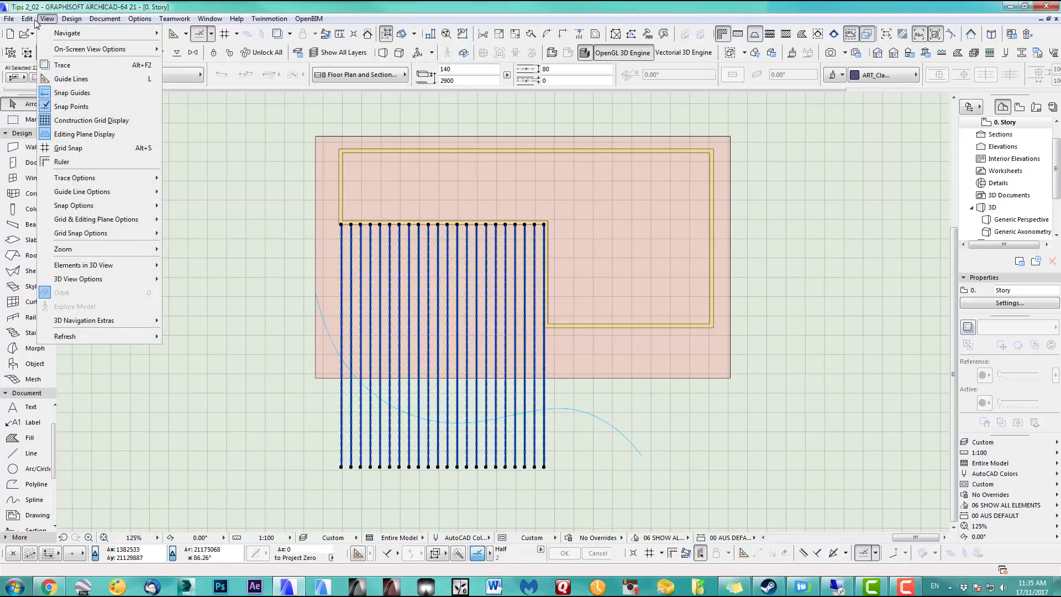
Trim the selected slat lines to the spline curve with Edit > Reshape > Adjust
mouse_move(28, 19)
mouse_move(63, 263)
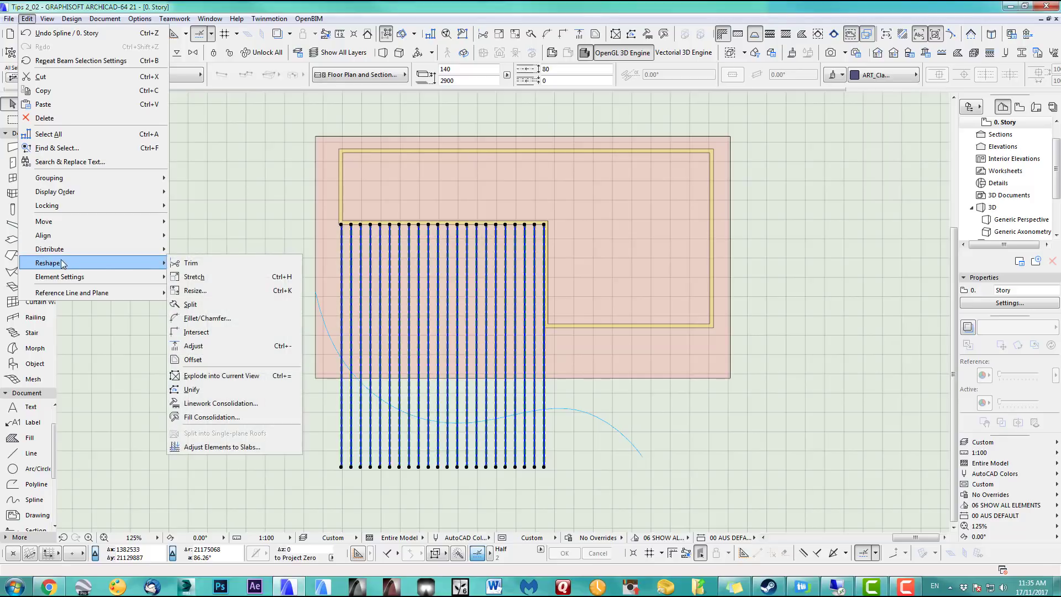
left_click(195, 346)
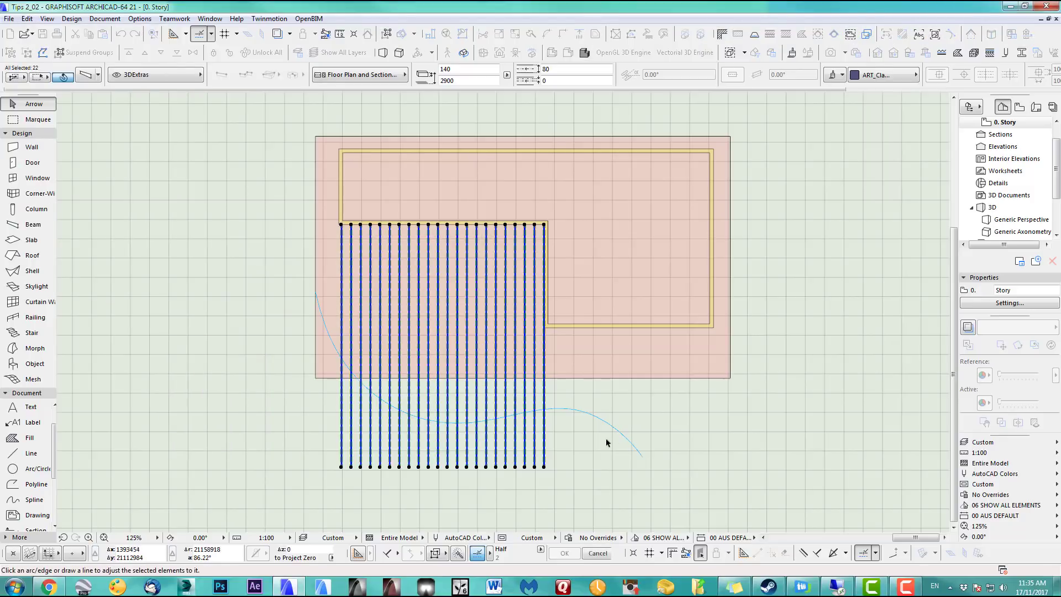
left_click(580, 413)
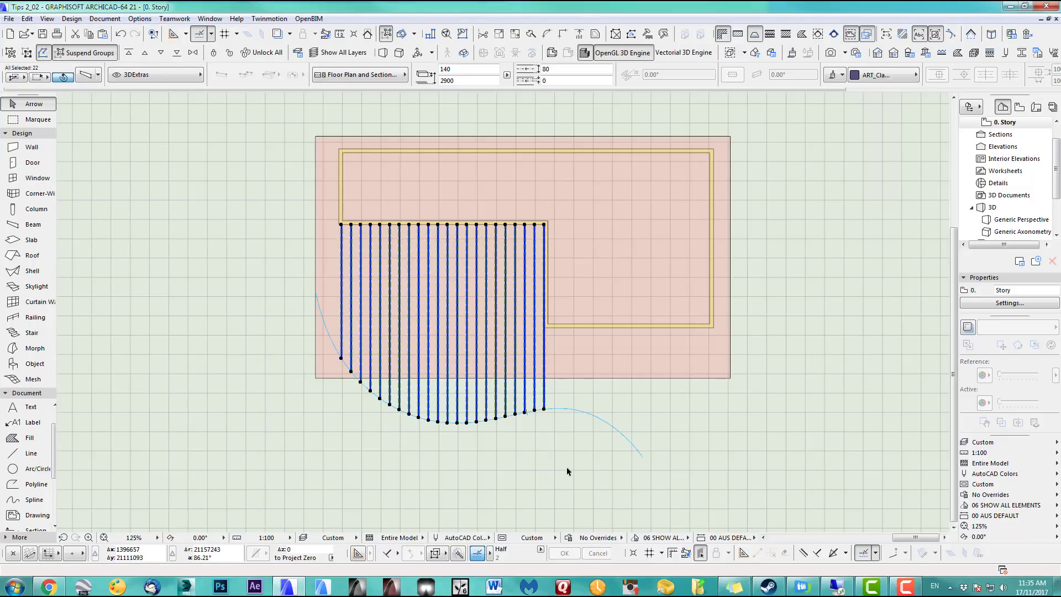
Show the walls, slab, slats and spline in 3D and orbit to the curved slat ends
left_click_drag(257, 129, 772, 463)
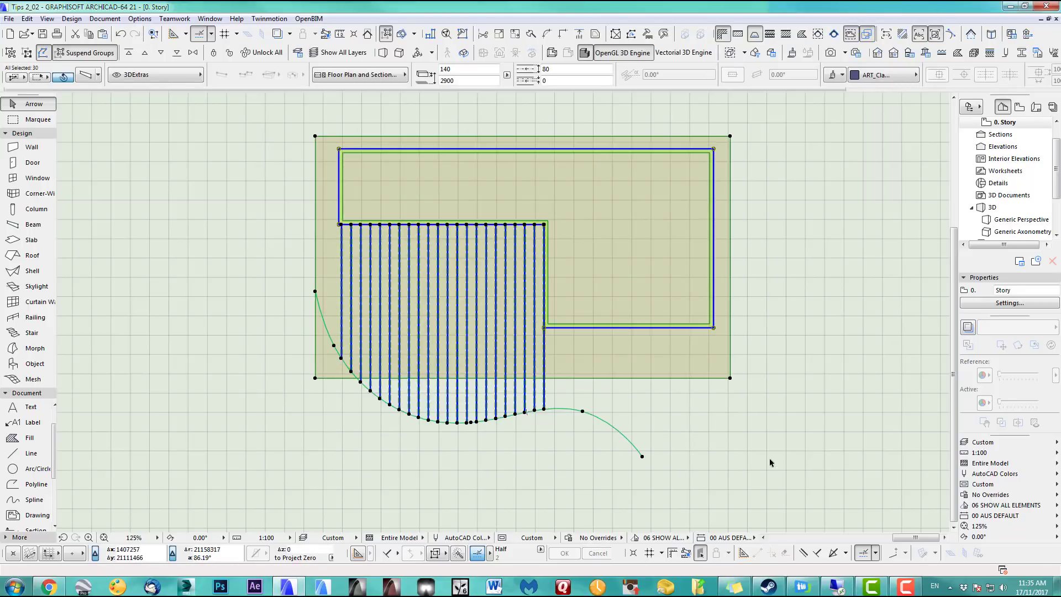
key("F5")
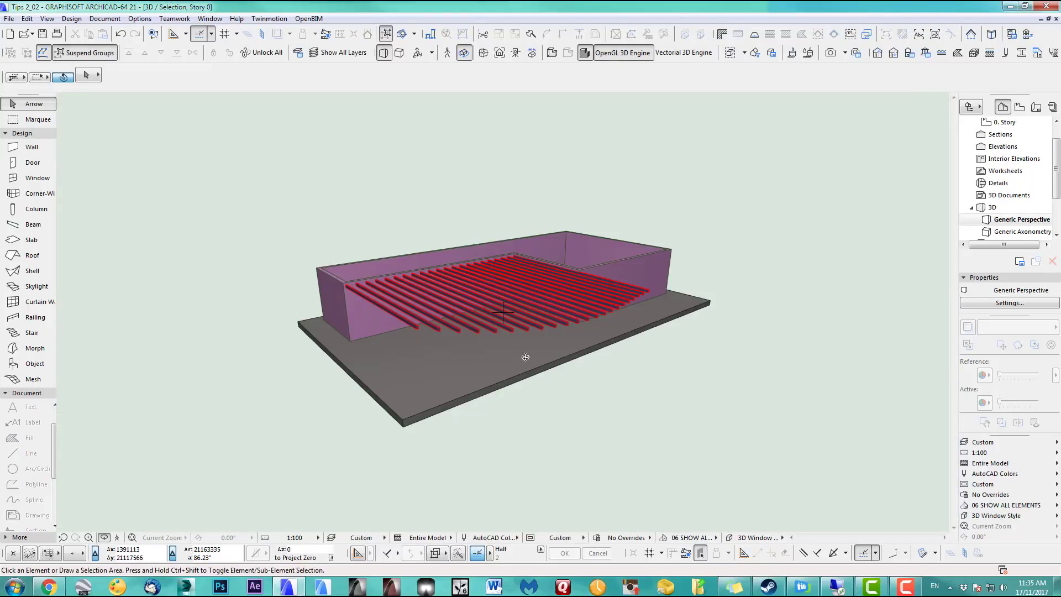
left_click_drag(563, 364, 462, 407)
key("F2")
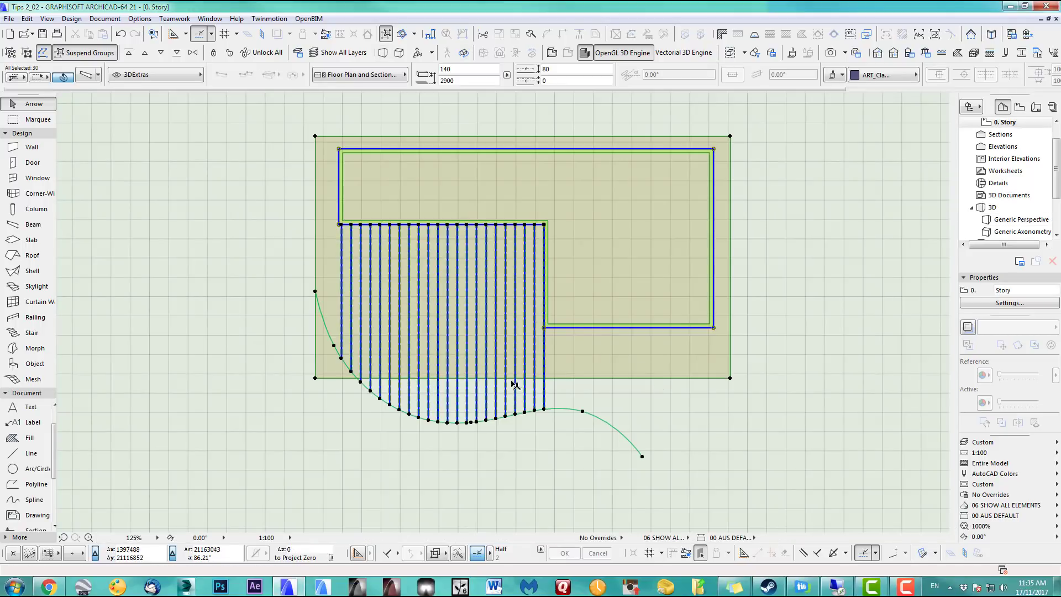
scroll(669, 369, "down", 5)
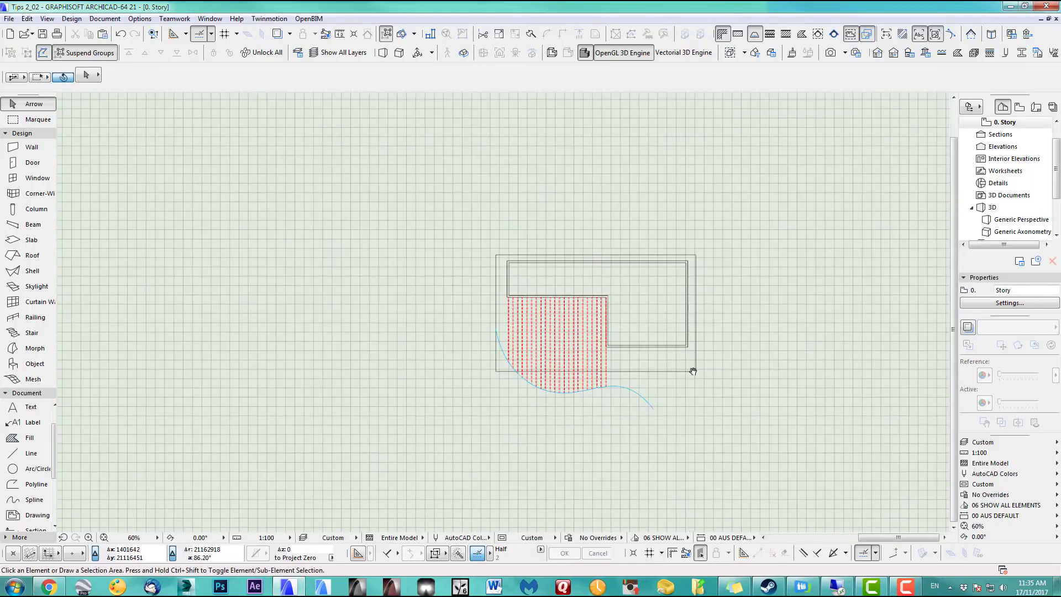
middle_click_drag(660, 377, 599, 380)
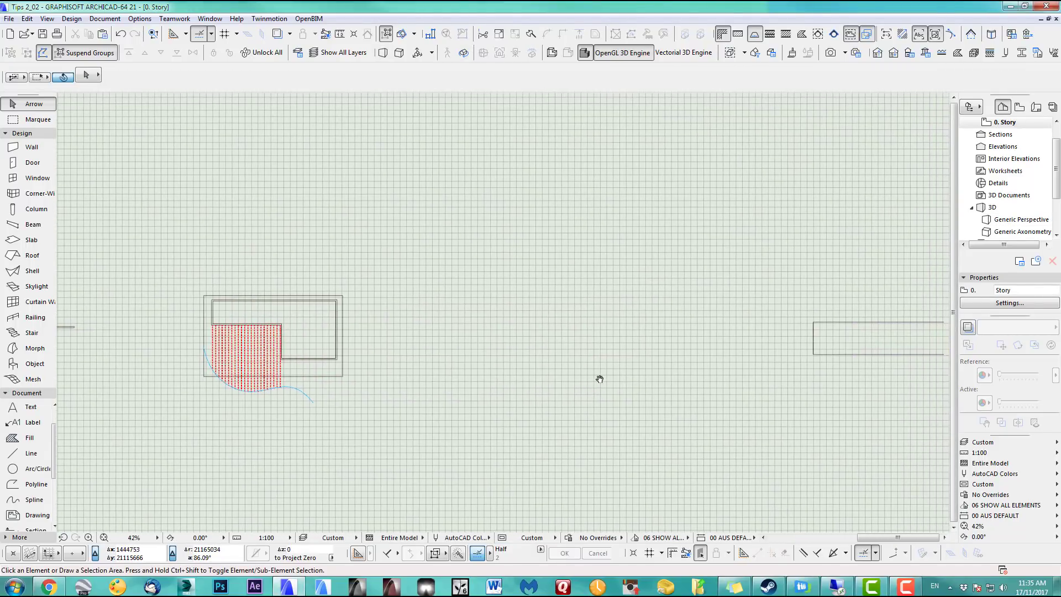
scroll(636, 385, "down", 2)
middle_click_drag(700, 386, 517, 386)
middle_click_drag(627, 382, 453, 402)
scroll(576, 397, "up", 2)
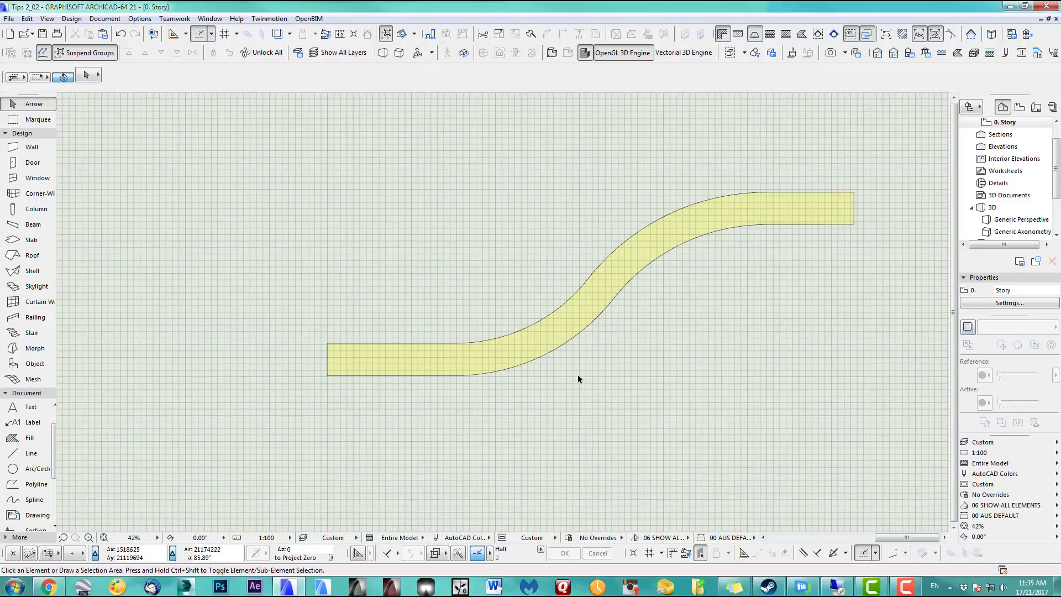
middle_click_drag(578, 379, 512, 406)
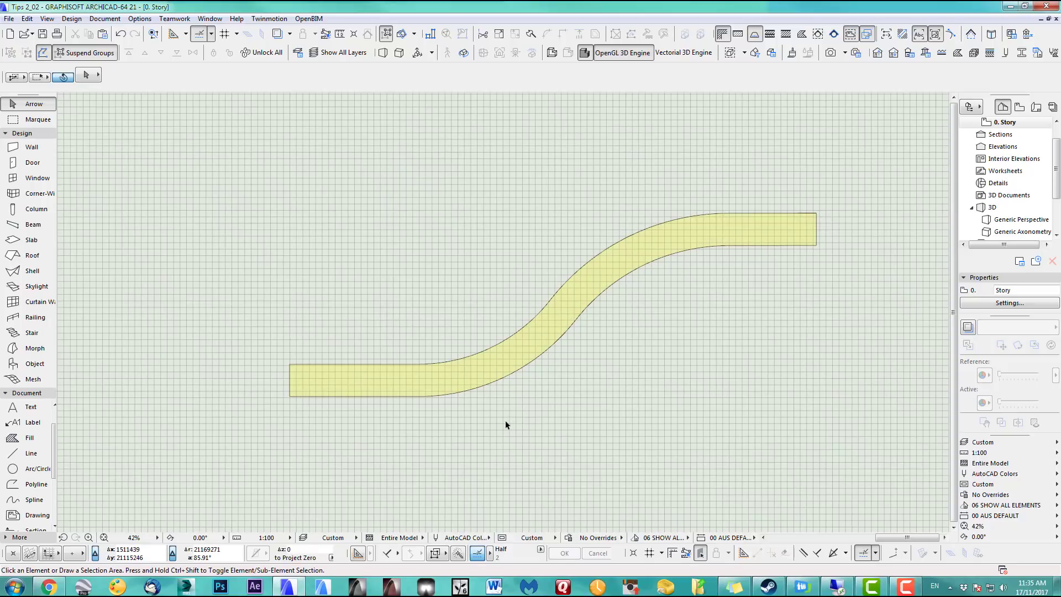
scroll(505, 424, "up", 1)
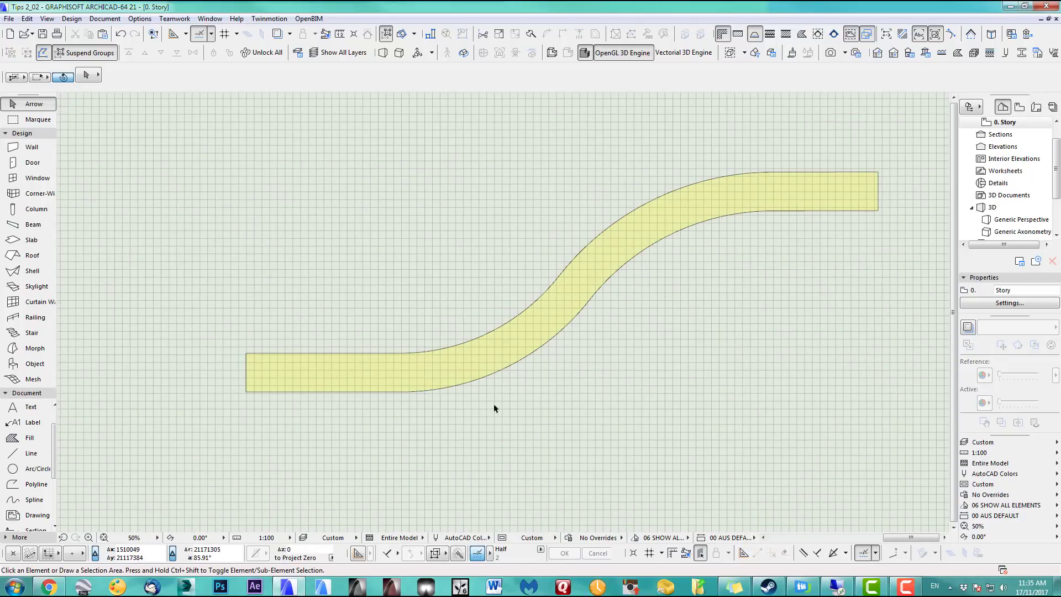
Load the existing road wall's settings into the Wall tool, then deselect the wall
left_click(296, 389)
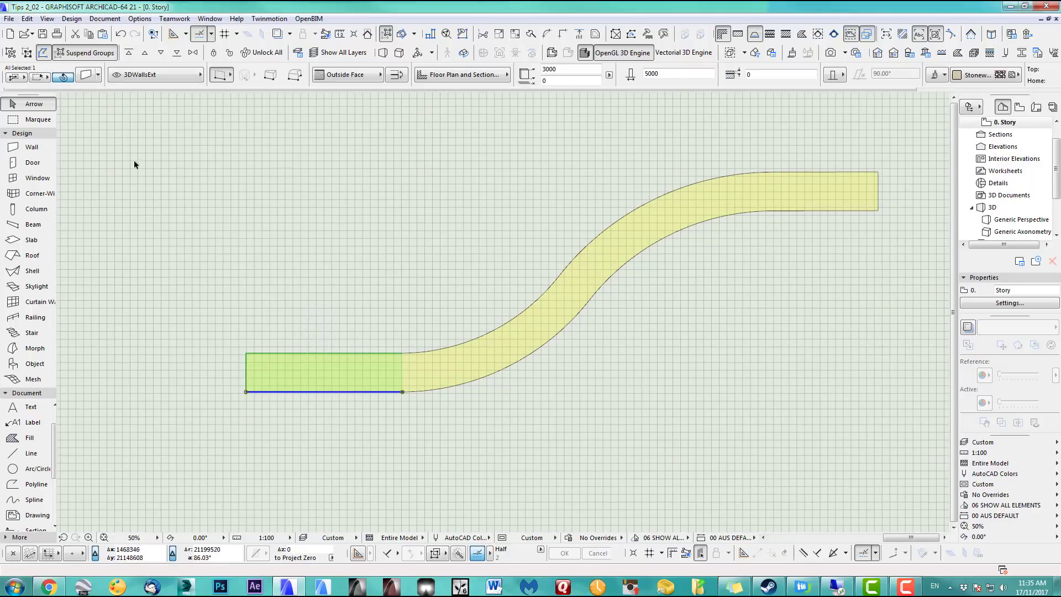
left_click(32, 148)
double_click(31, 148)
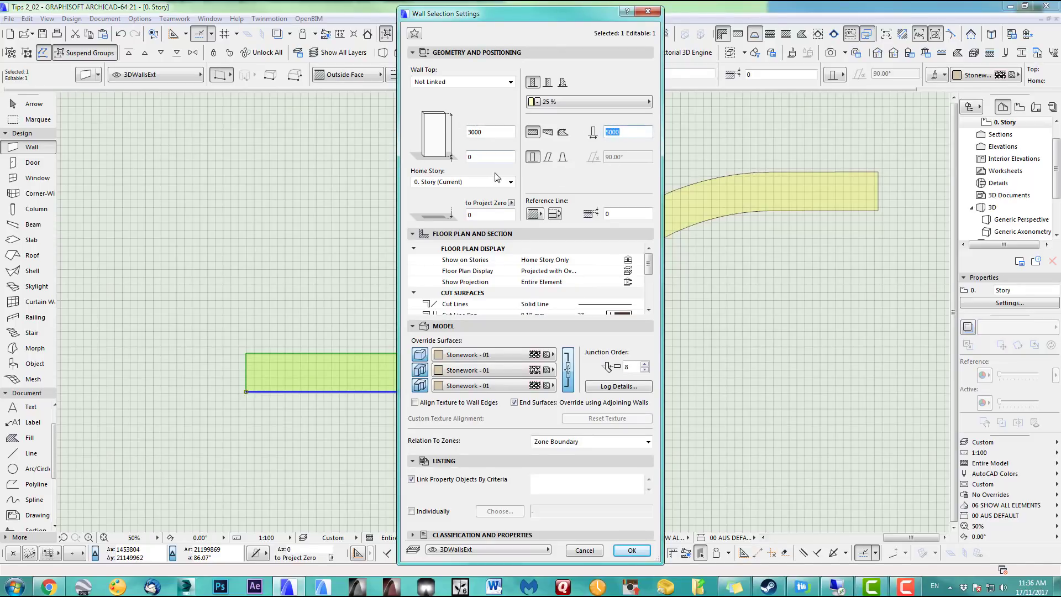
left_click(632, 550)
scroll(683, 200, "down", 3)
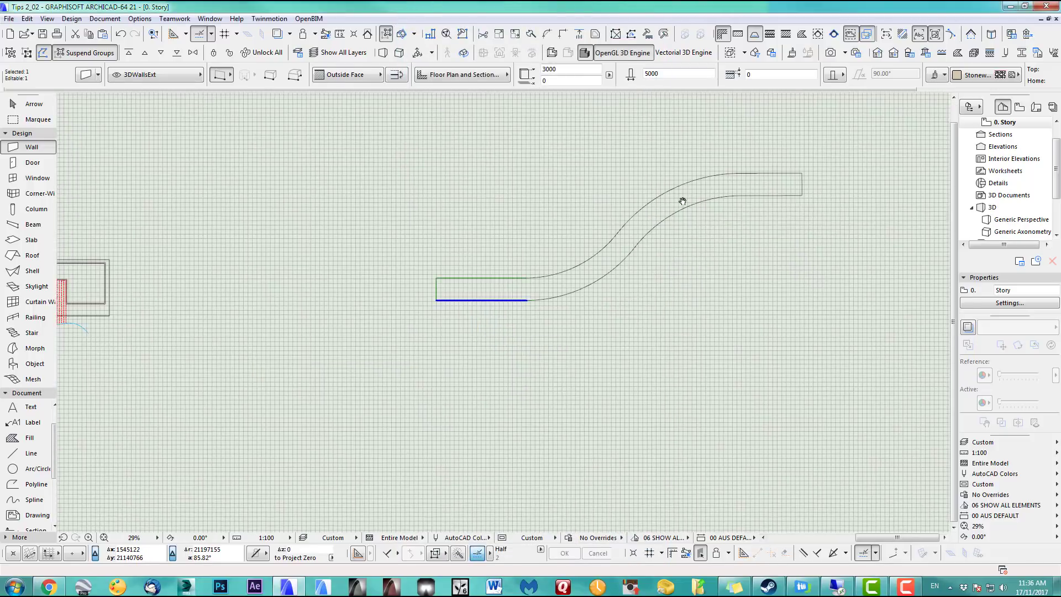
key("Escape")
scroll(502, 313, "up", 2)
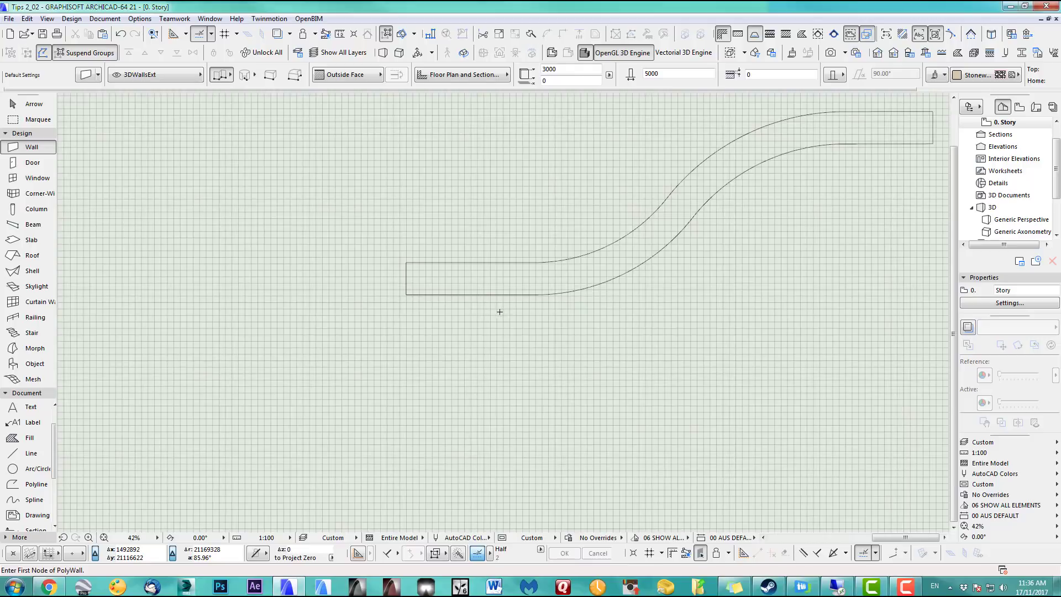
Draw a polywall below the road with a straight, a sloping and a level segment
middle_click_drag(476, 320, 368, 316)
left_click(406, 405)
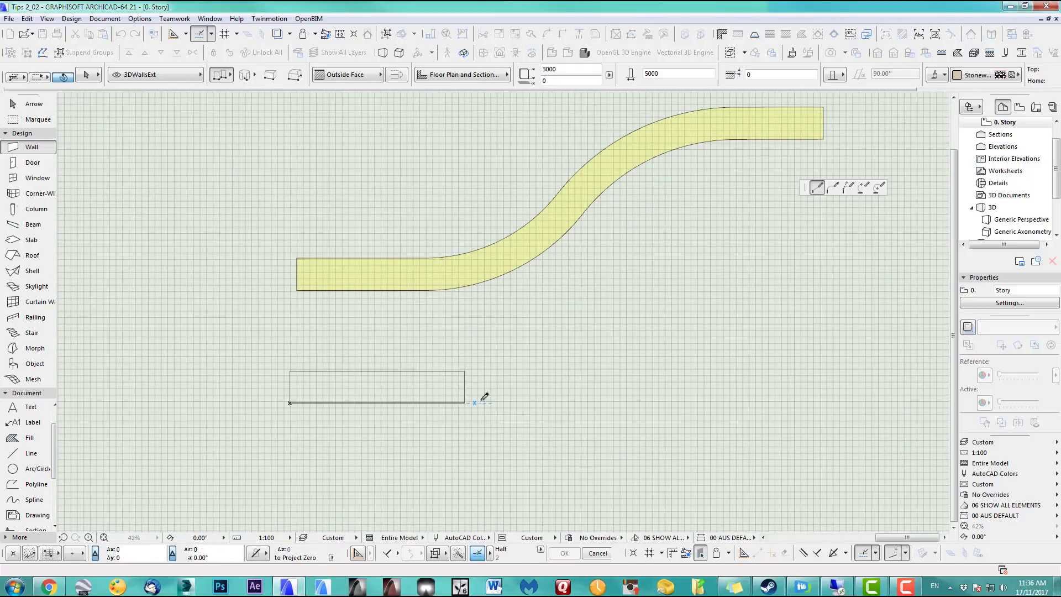
left_click(464, 403)
left_click(607, 315)
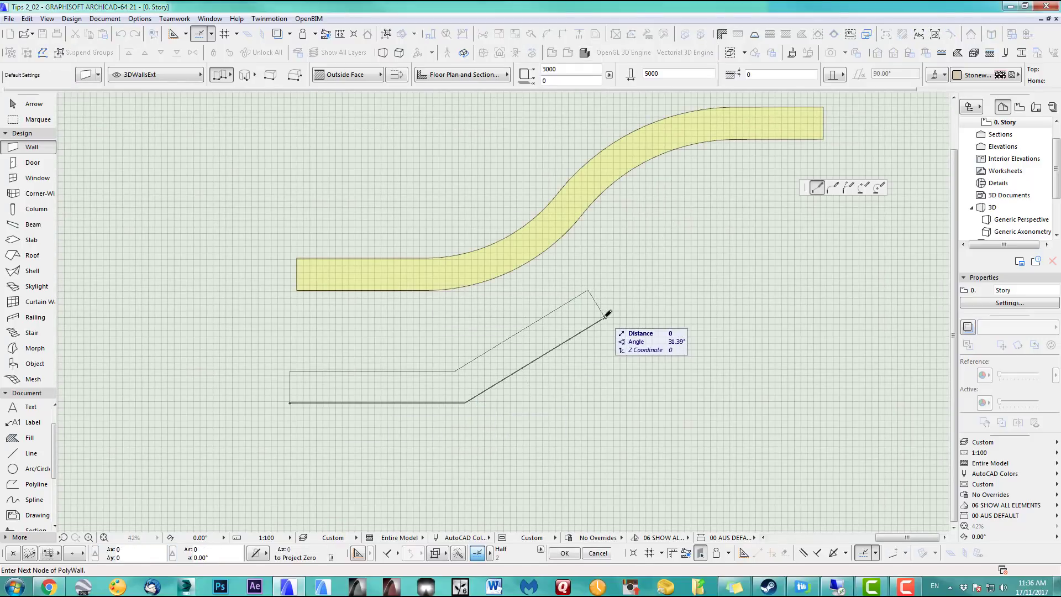
left_click(744, 245)
double_click(876, 244)
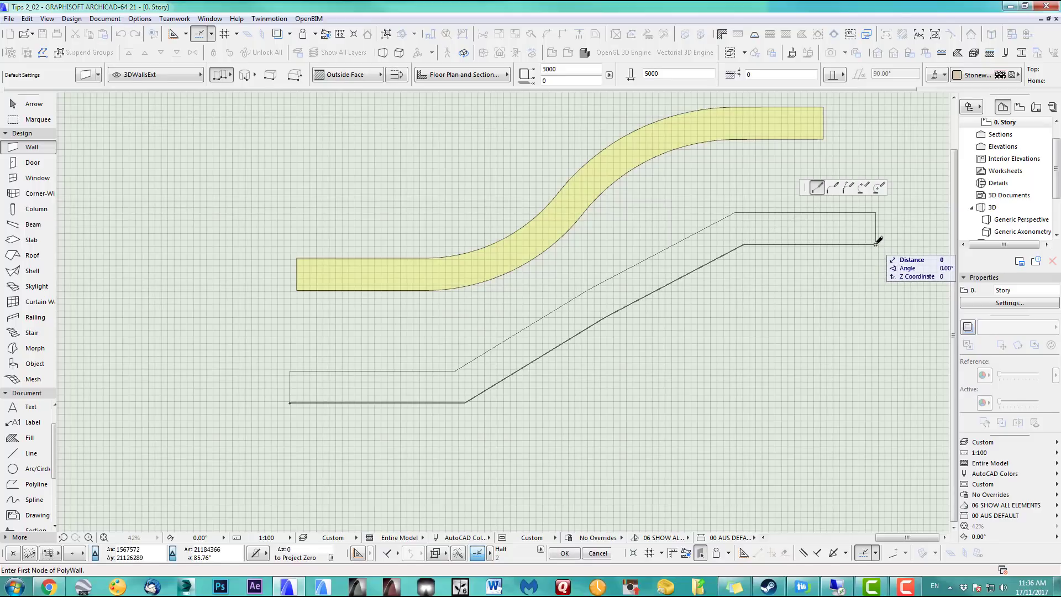
Curve both ends of the sloping segment into arcs at the upper and lower bends
left_click(709, 265, "shift")
left_click(704, 265)
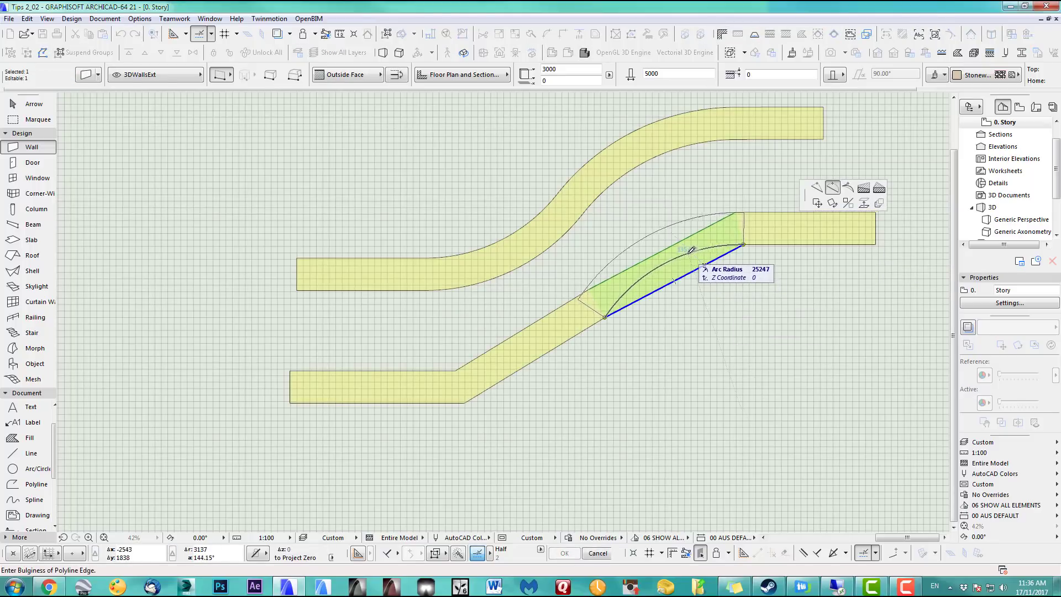
left_click(655, 271)
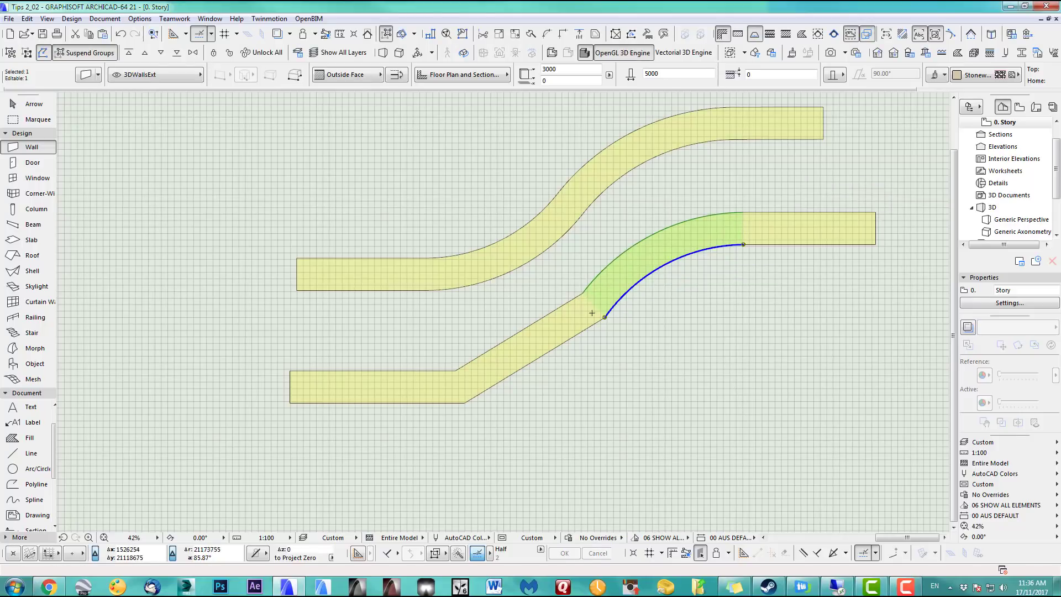
key("Escape")
left_click(550, 352, "shift")
left_click(550, 351)
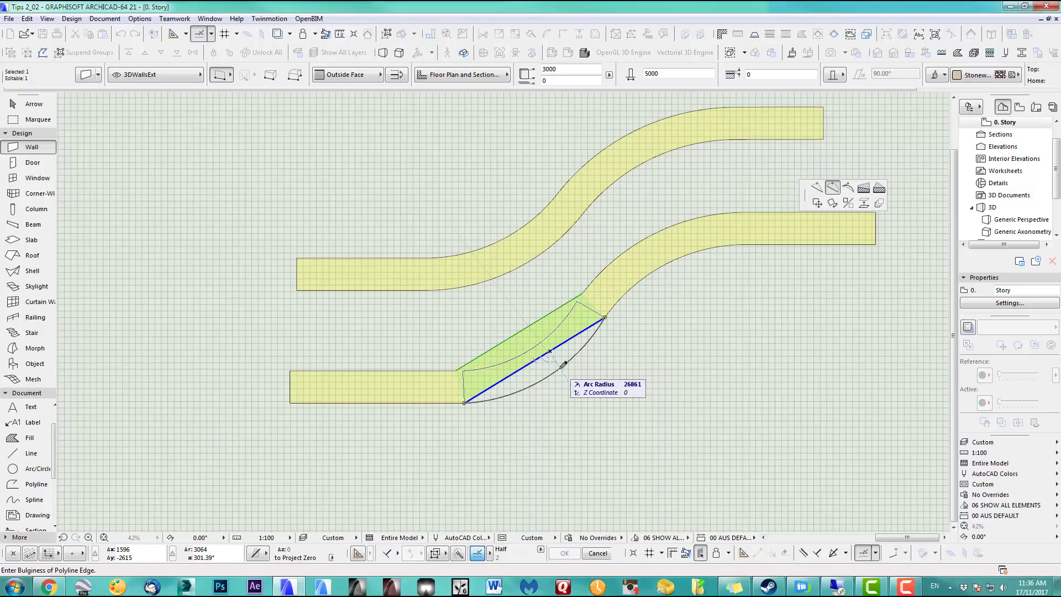
left_click(563, 365)
key("Escape")
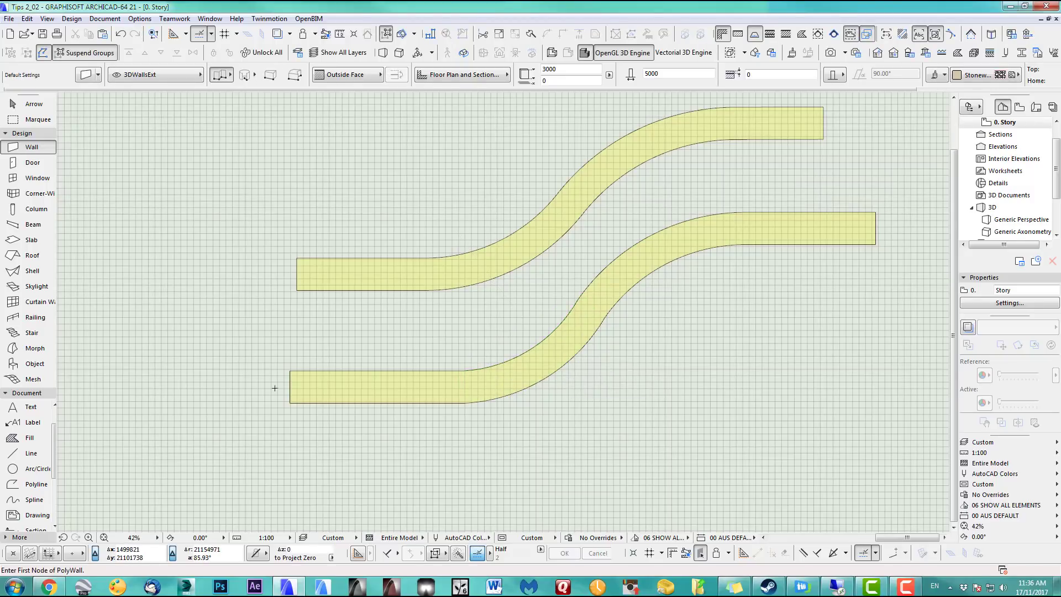
left_click(33, 380)
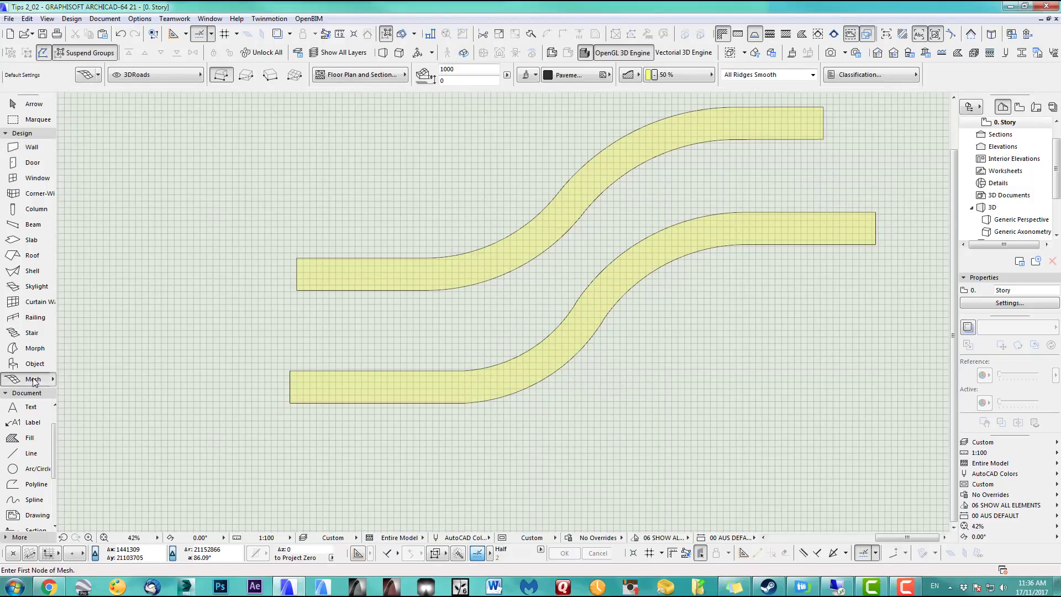
left_click(298, 419)
left_click(469, 414)
left_click(627, 357)
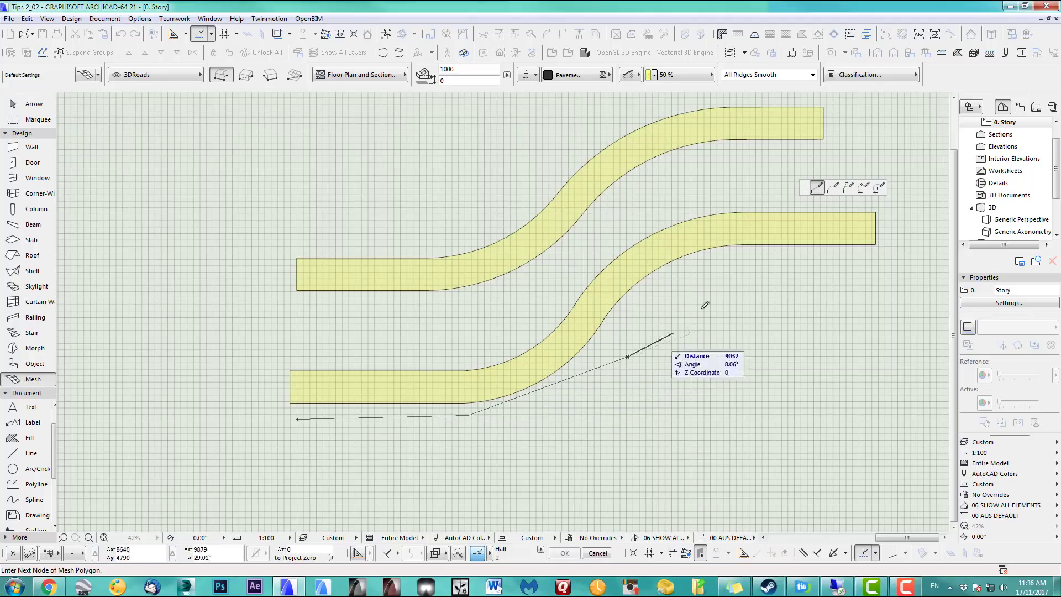
left_click(716, 292)
left_click(835, 276)
left_click(877, 276)
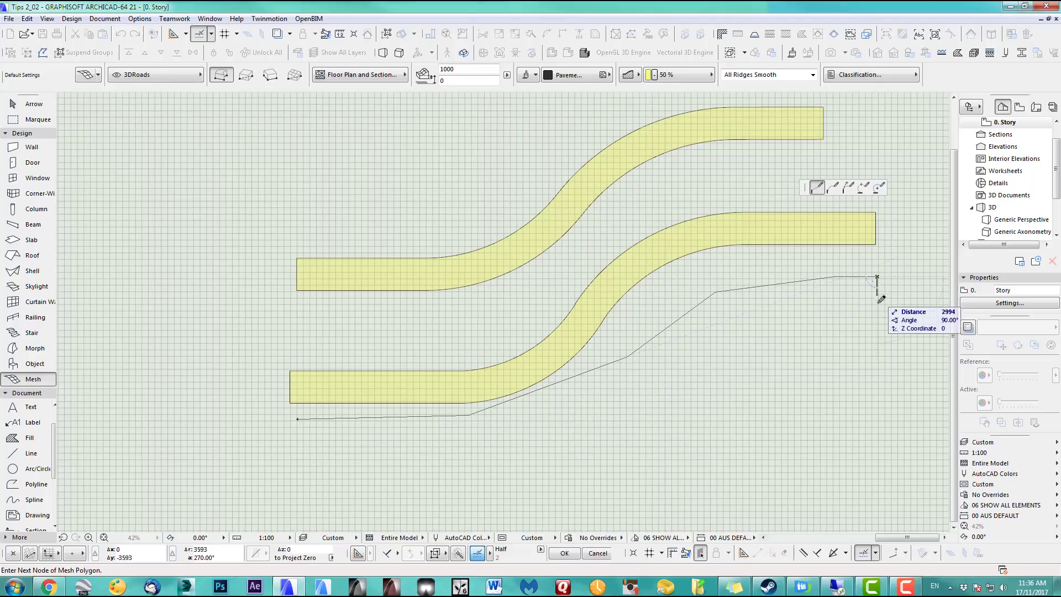
left_click(877, 321)
left_click(759, 317)
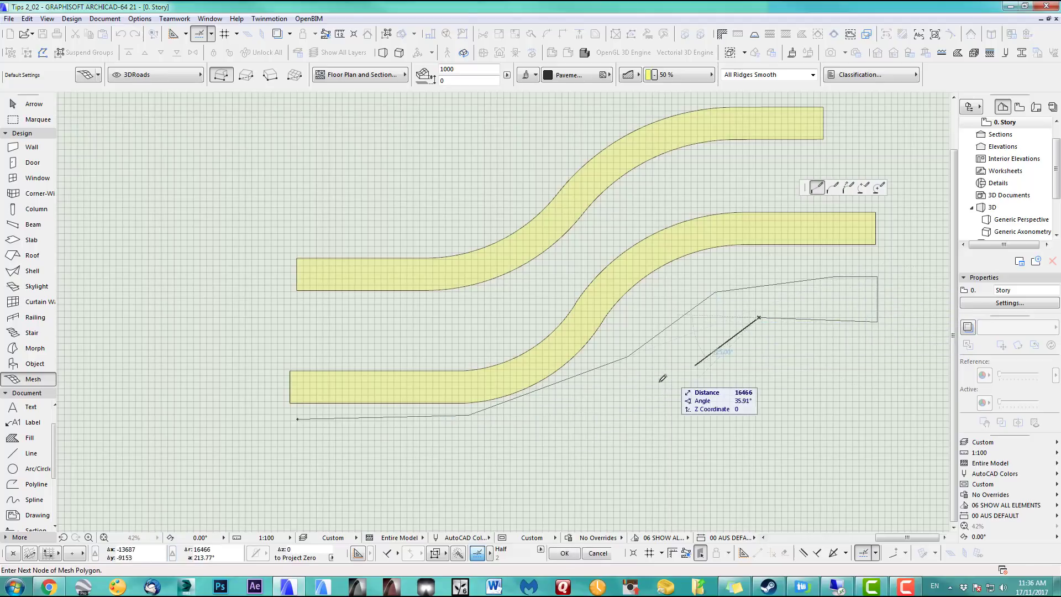
left_click(655, 386)
left_click(474, 450)
left_click(289, 454)
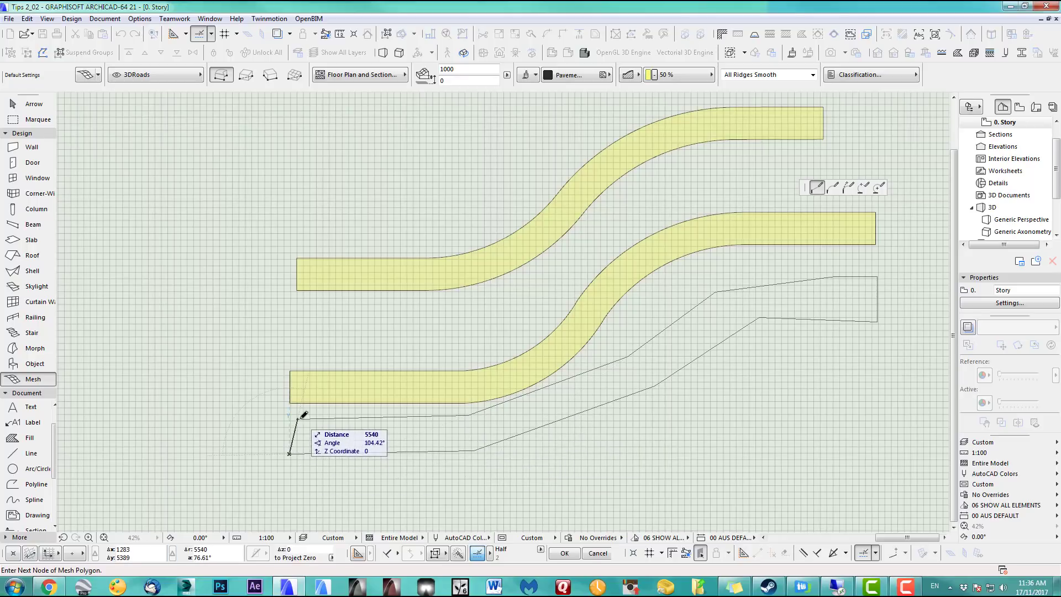
left_click(298, 418)
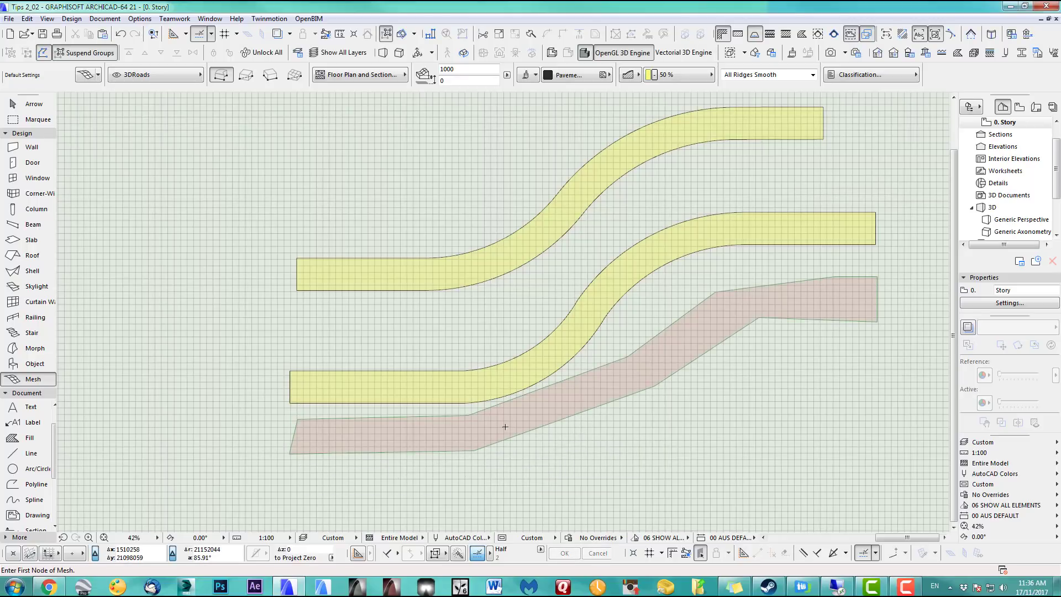
key("ctrl+z")
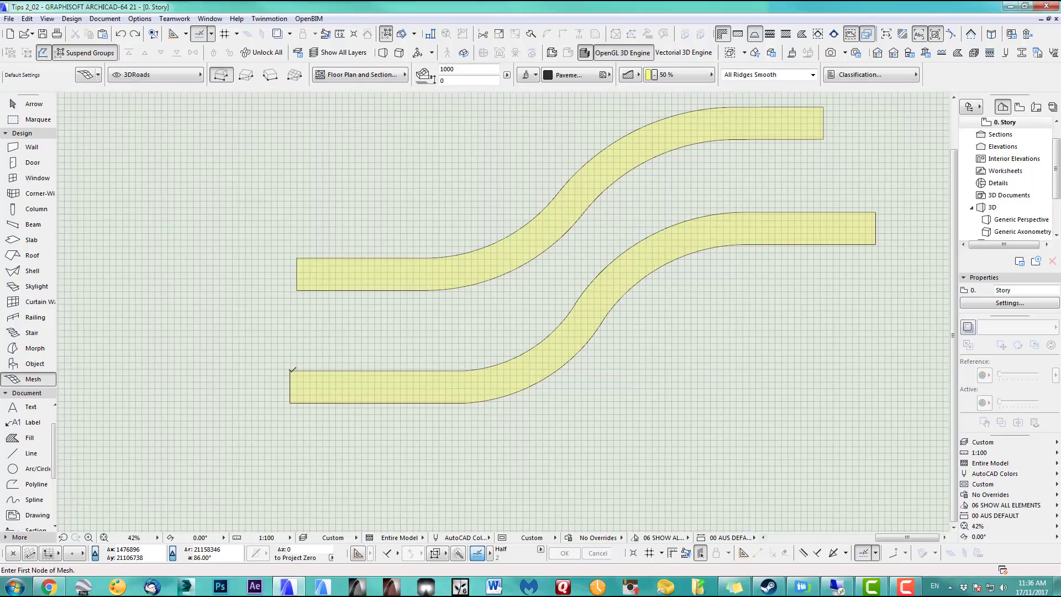
left_click(290, 371)
left_click(465, 370)
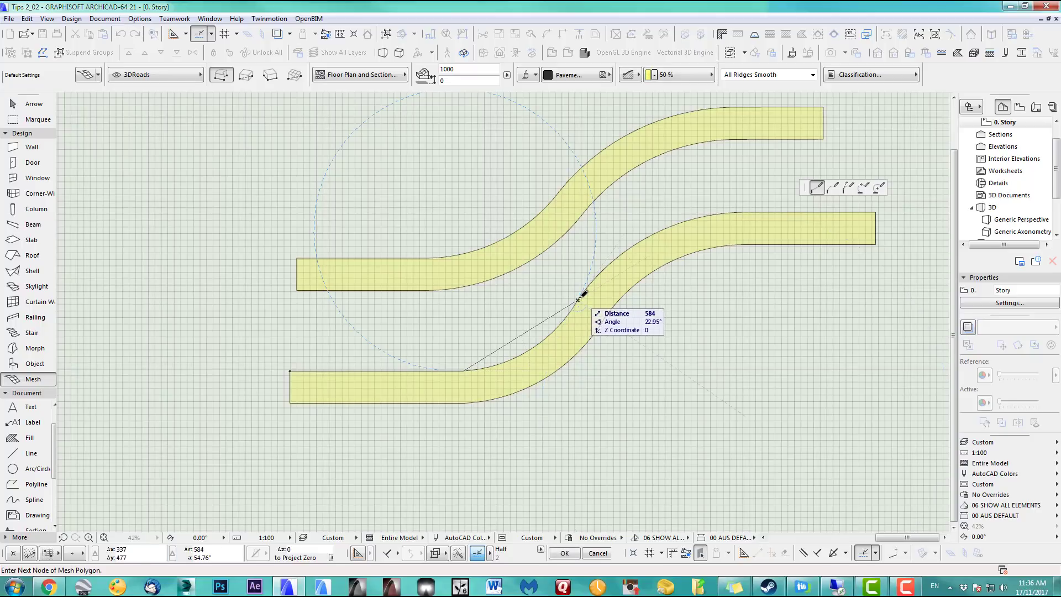
key("Escape")
left_click(27, 104)
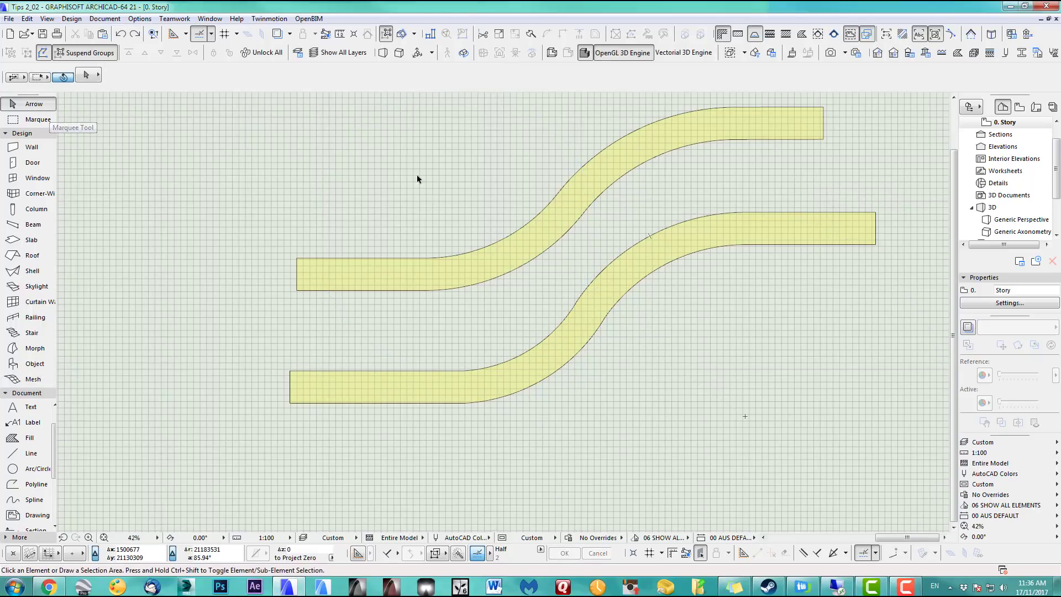
Delete every piece of the upper road, including its curved piece and last rectangle
left_click_drag(389, 163, 486, 273)
key("Delete")
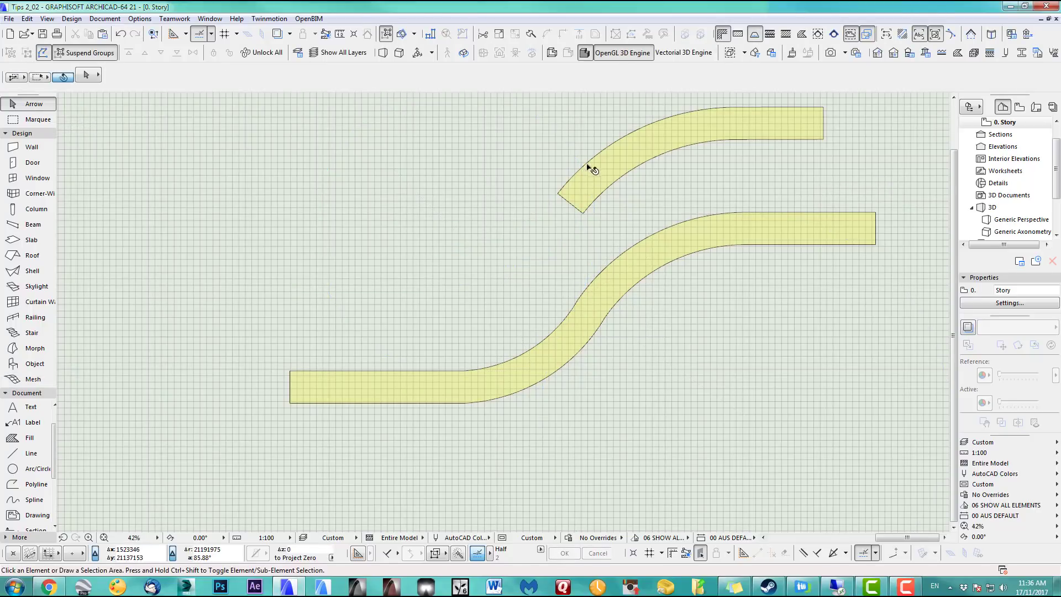
left_click(611, 188)
key("Delete")
left_click(752, 134)
key("Delete")
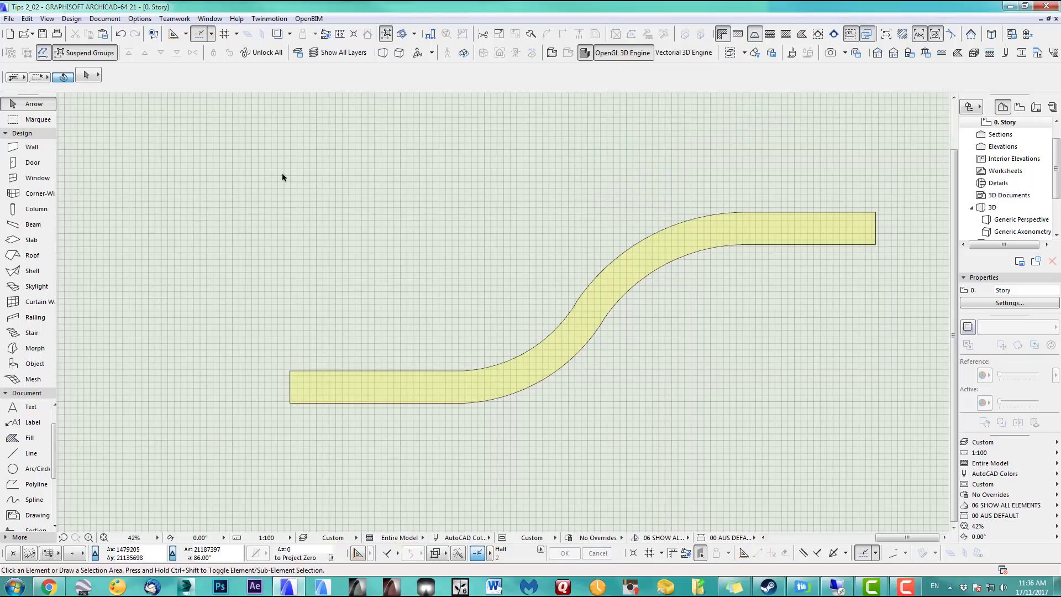
Pick the Mesh tool with the magic wand ready to trace the lower road
left_click_drag(231, 176, 881, 462)
left_click(463, 264)
left_click(34, 379)
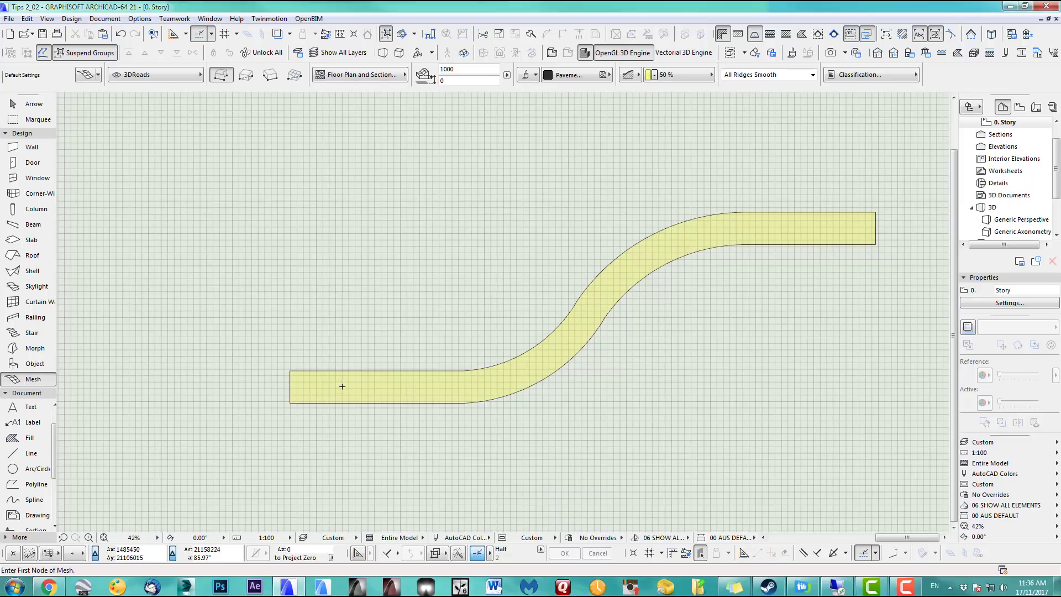
key("space")
Explode all the lower road's walls into plain 2D drawing elements
left_click(33, 103)
left_click(230, 130)
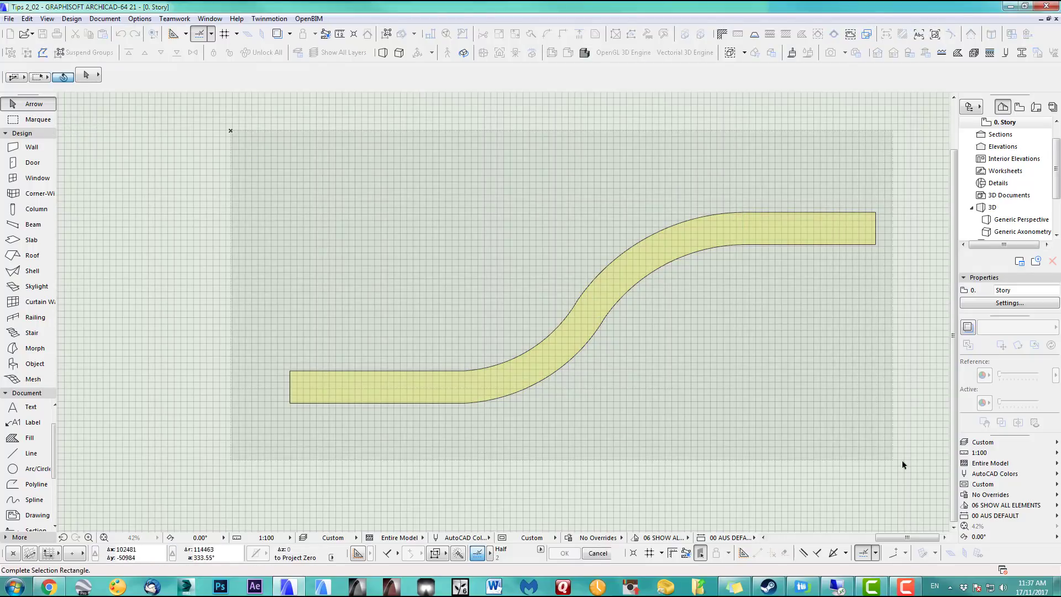
left_click(904, 464)
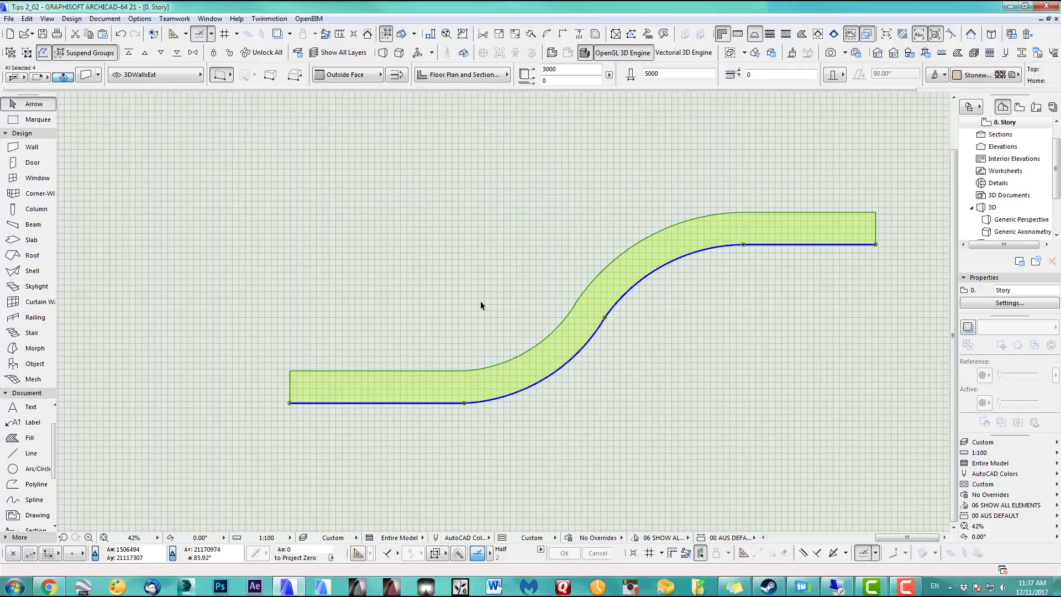
left_click(28, 18)
mouse_move(62, 268)
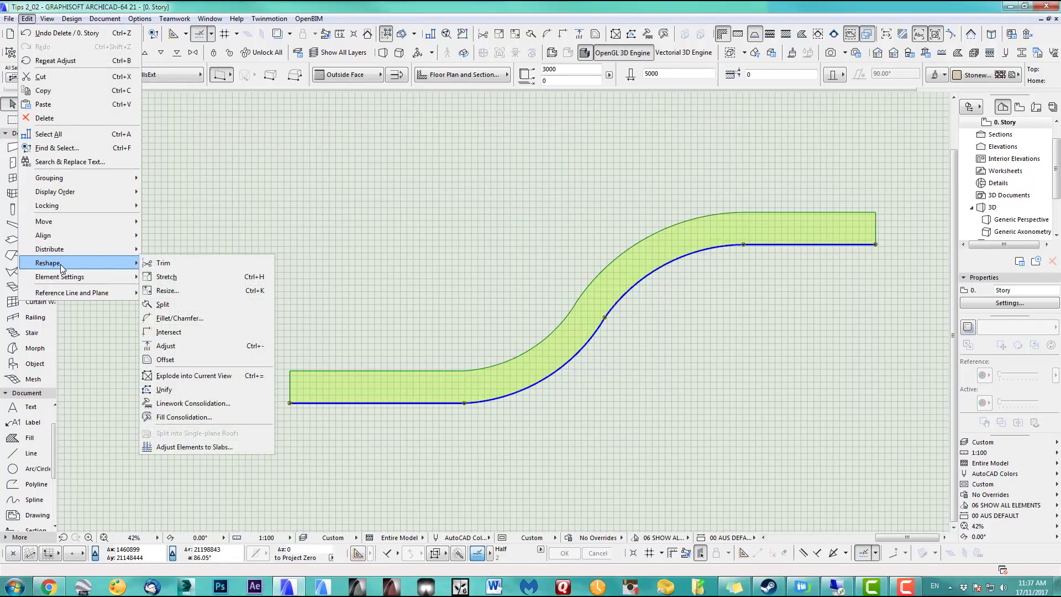
left_click(183, 376)
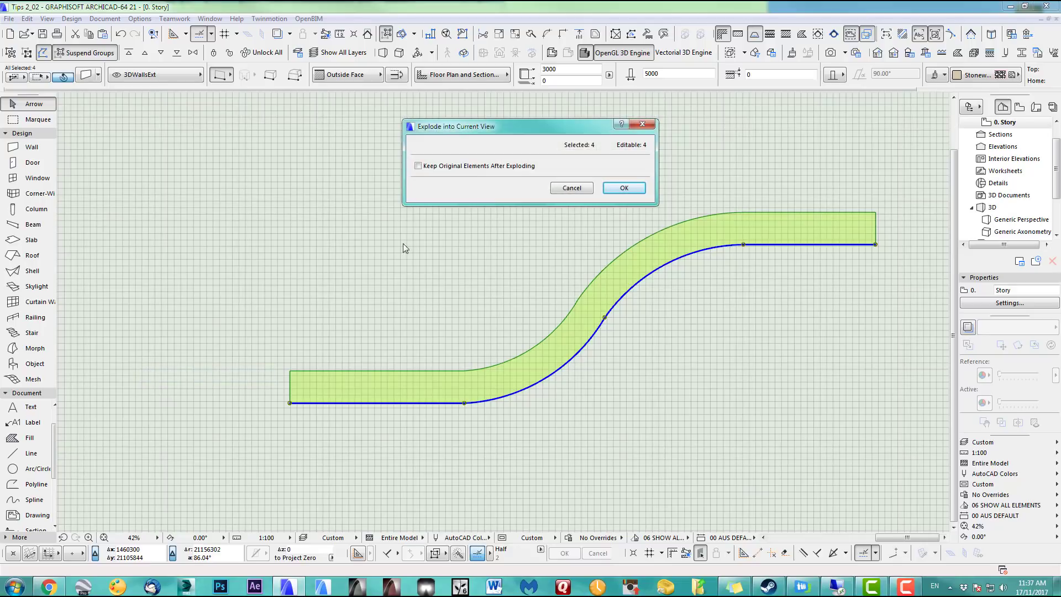
left_click(618, 191)
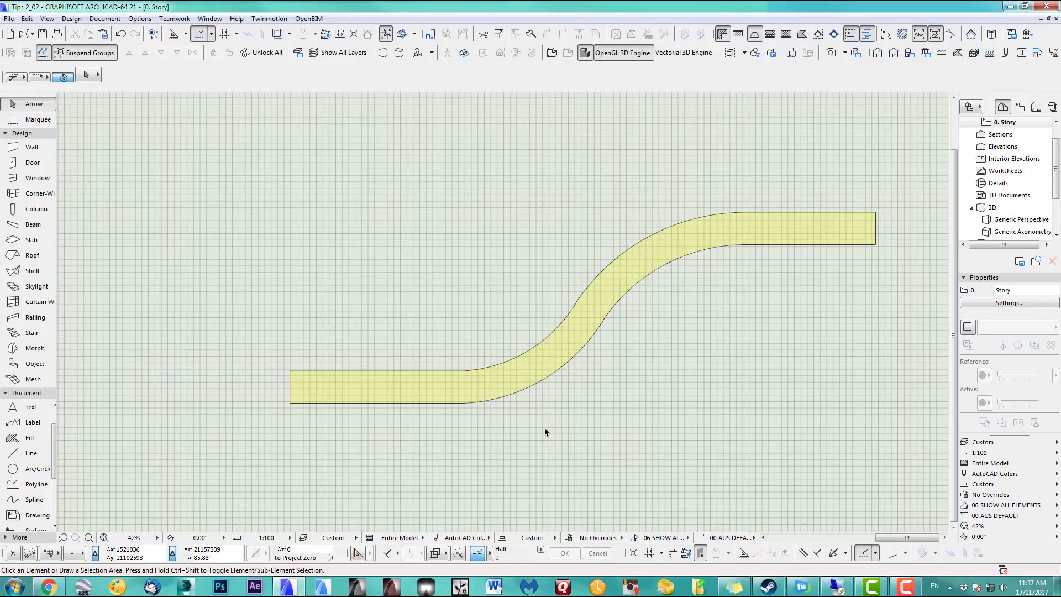
Delete the four fill pieces: the left and right straight fills and both arc fills
left_click(408, 396)
left_click(597, 316)
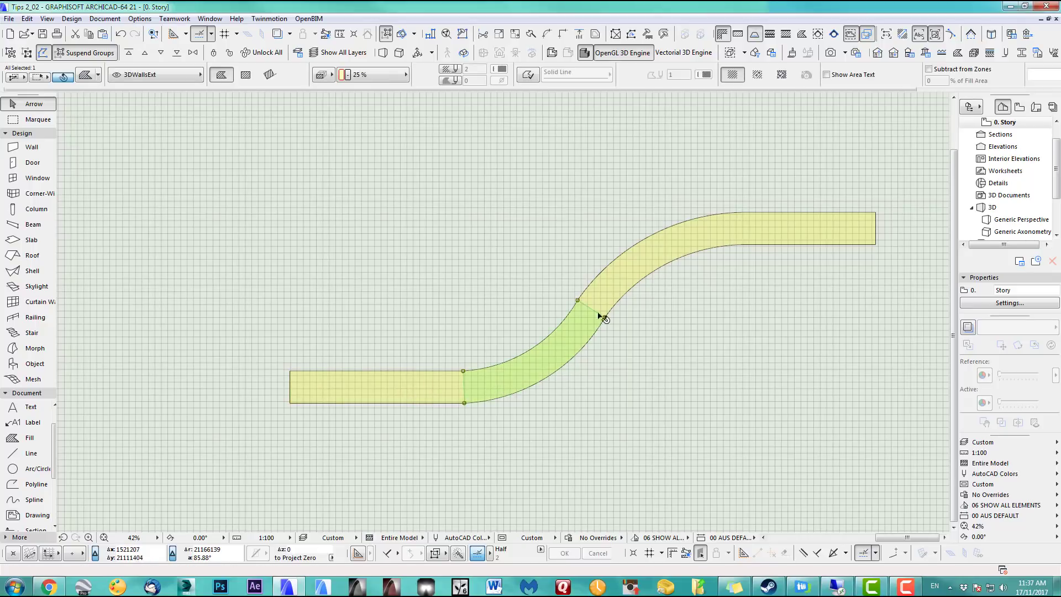
left_click(644, 276)
left_click(787, 235)
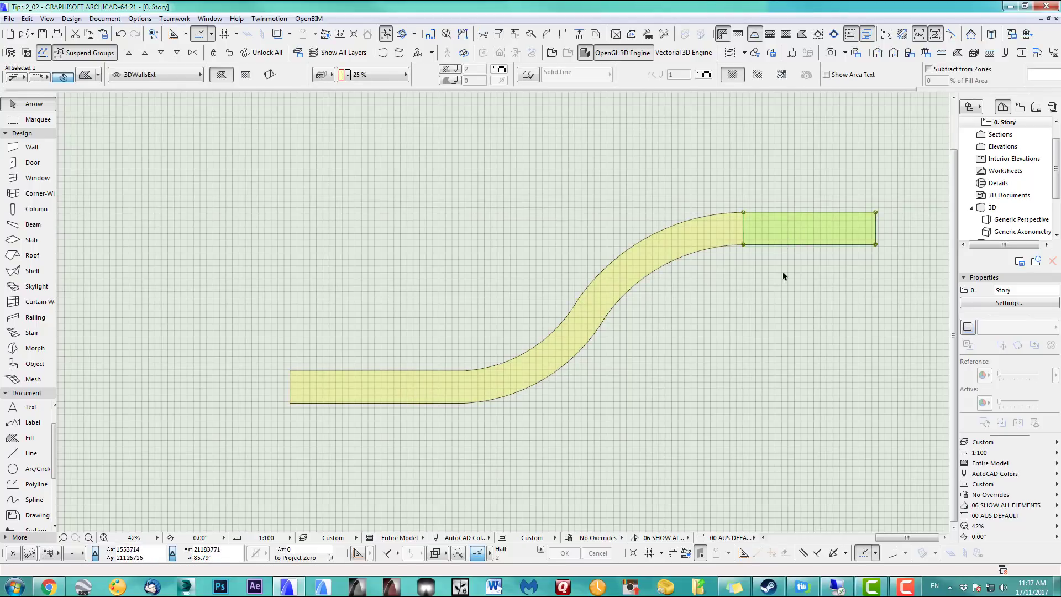
left_click(707, 239, "shift")
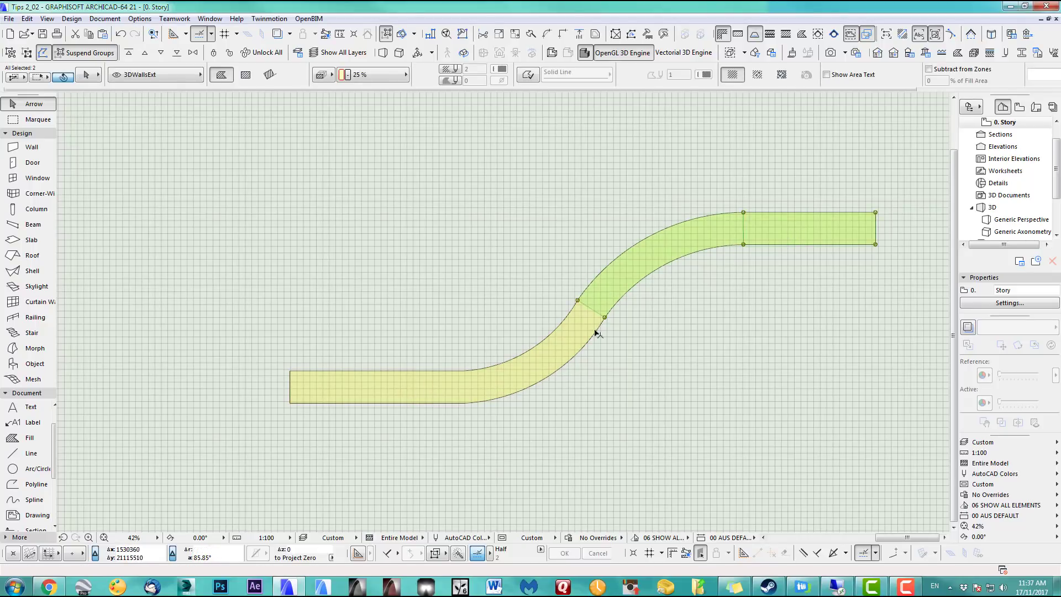
left_click(546, 372, "shift")
left_click(433, 391, "shift")
key("Delete")
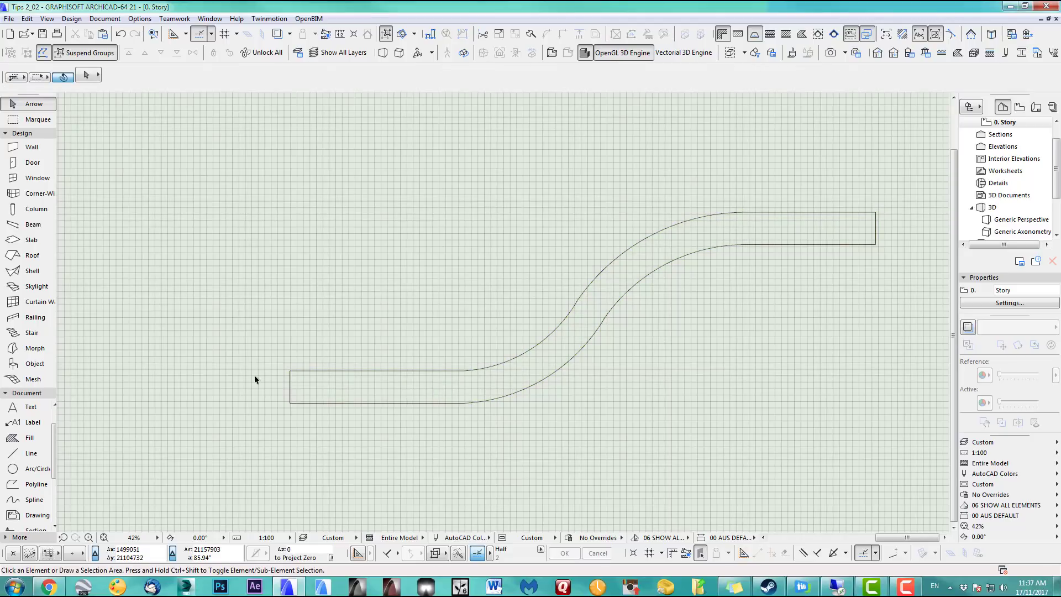
left_click(34, 380)
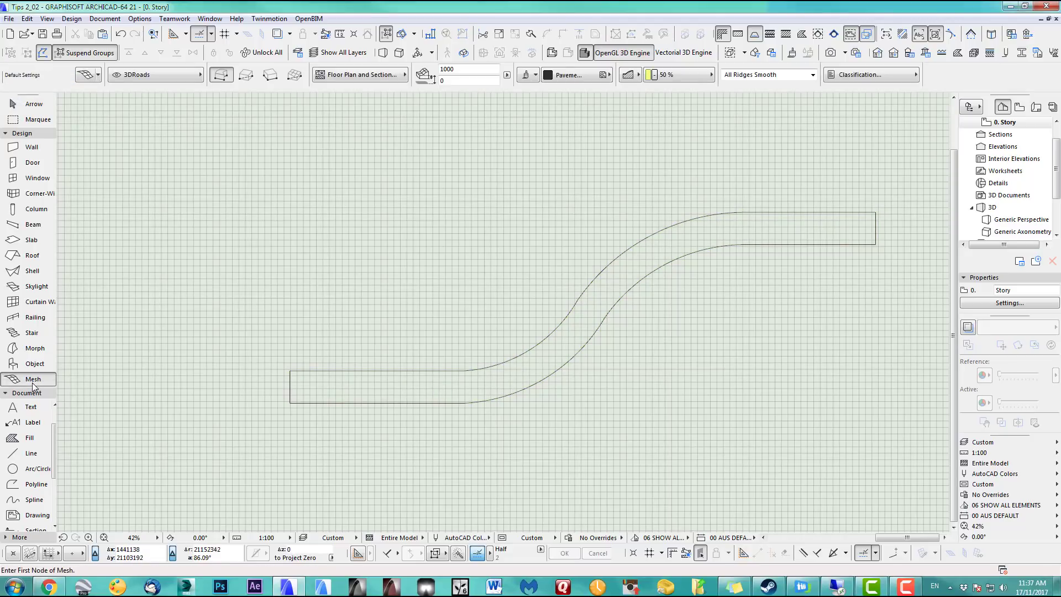
Fill the S-curved outline with a magic-wand mesh and inspect it in 3D from above
left_click(409, 385)
left_click(547, 356, "shift")
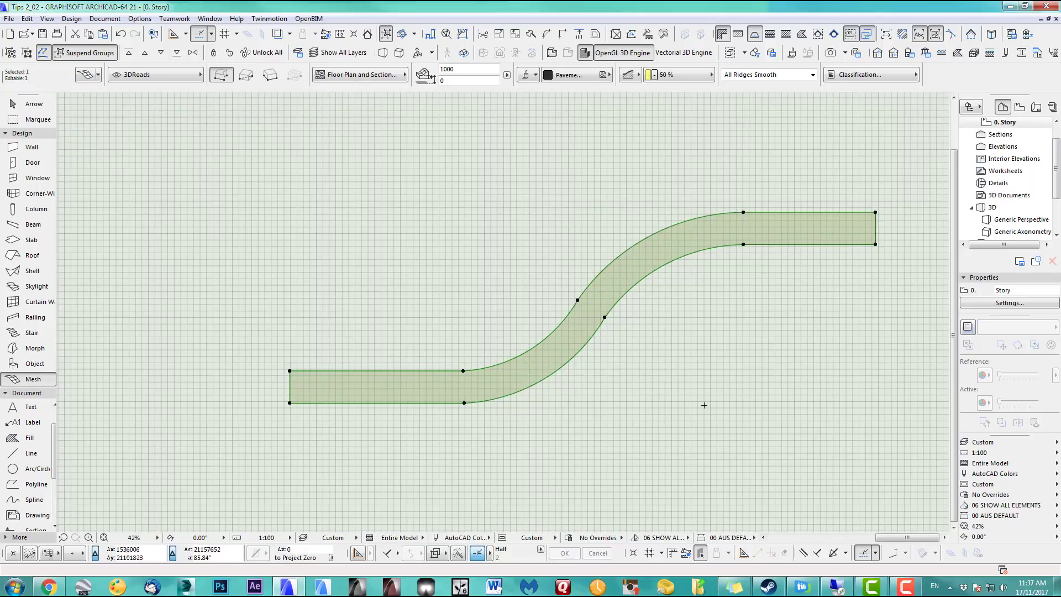
key("F5")
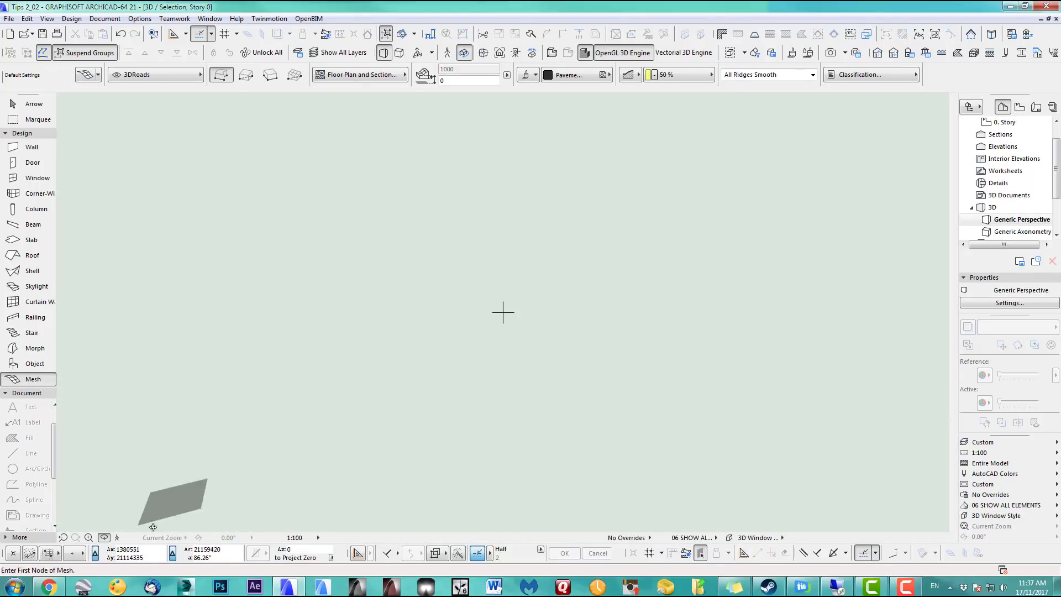
left_click(132, 542)
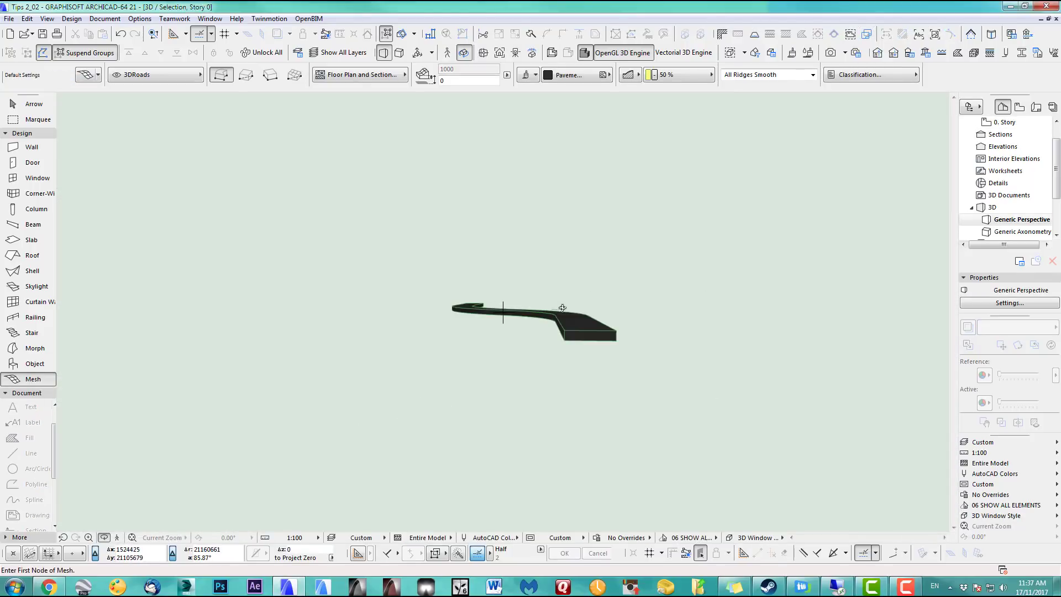
left_click_drag(563, 308, 357, 361)
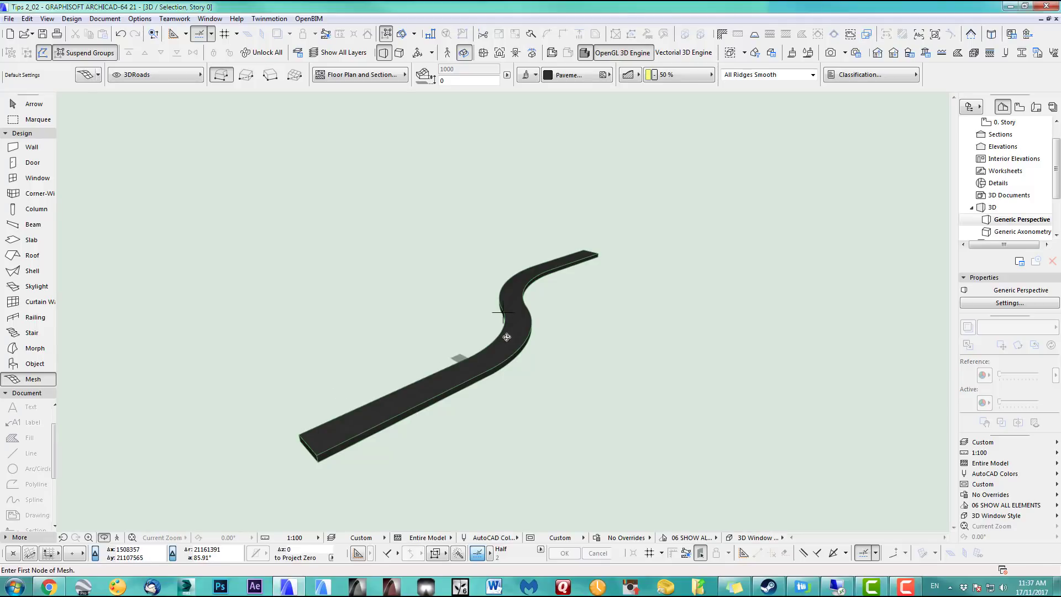
left_click_drag(502, 373, 379, 334)
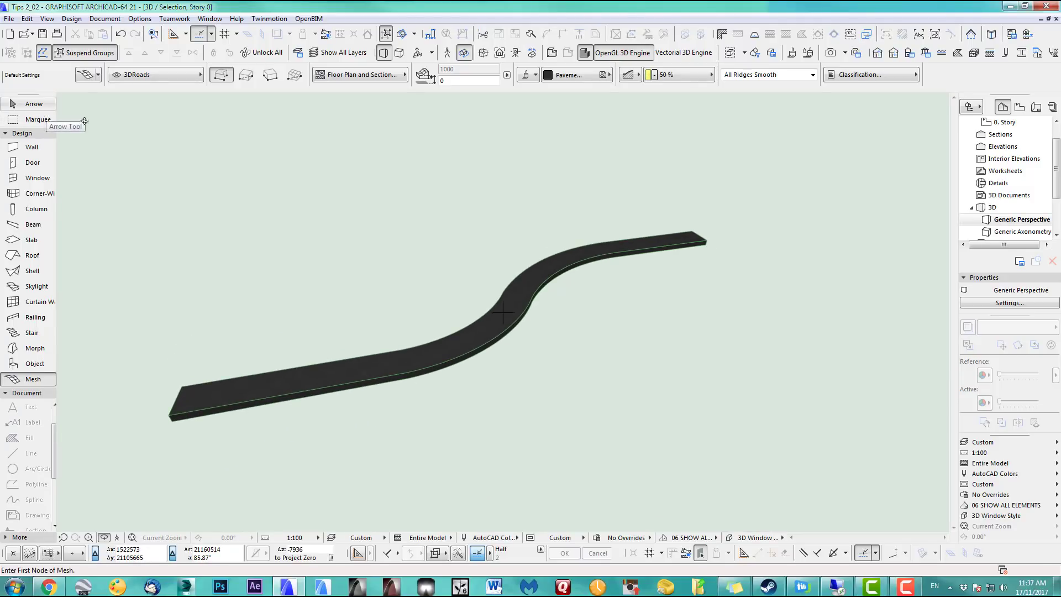
left_click(32, 104)
left_click(641, 245)
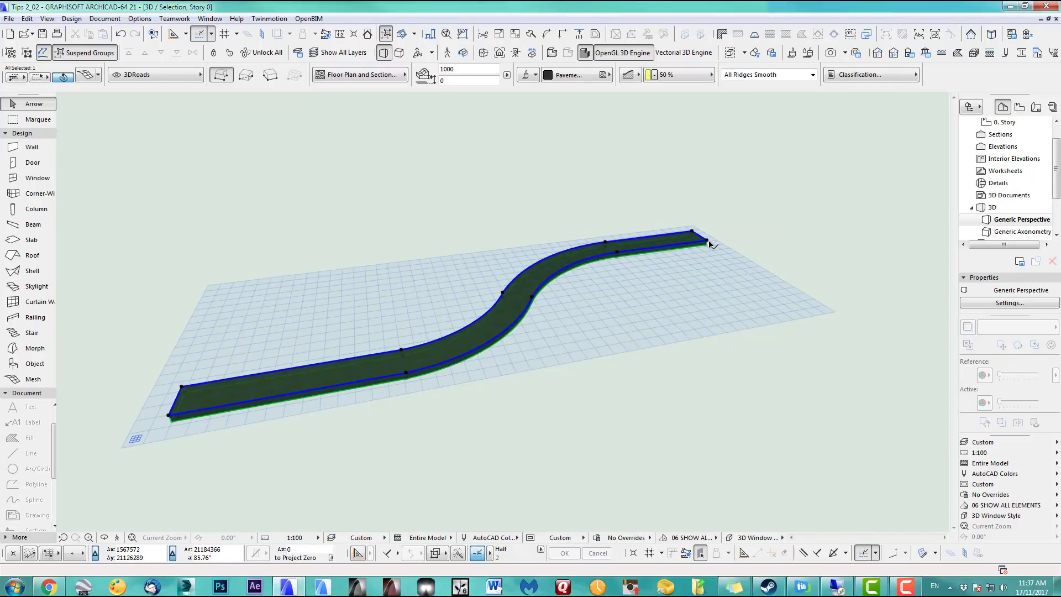
Elevate the top-right and bottom-right corner nodes of the road mesh to 6000
key("F2")
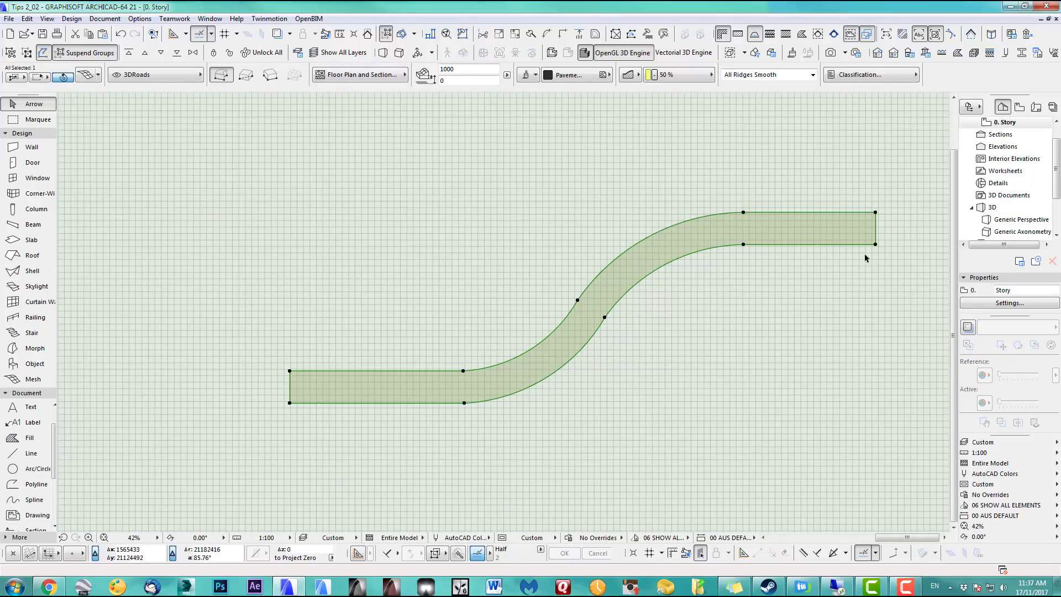
left_click(32, 382)
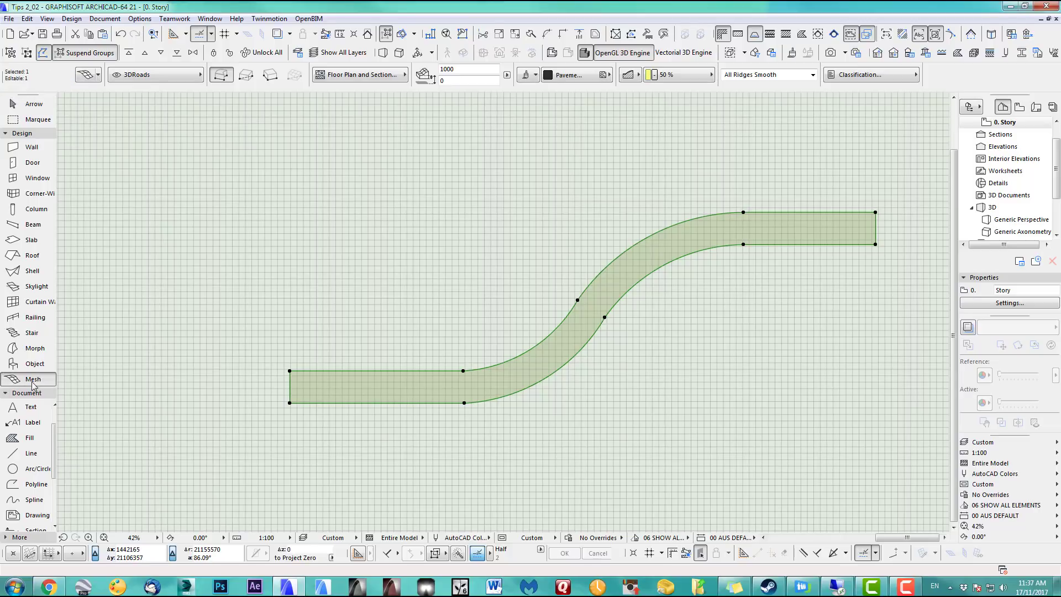
left_click(291, 370)
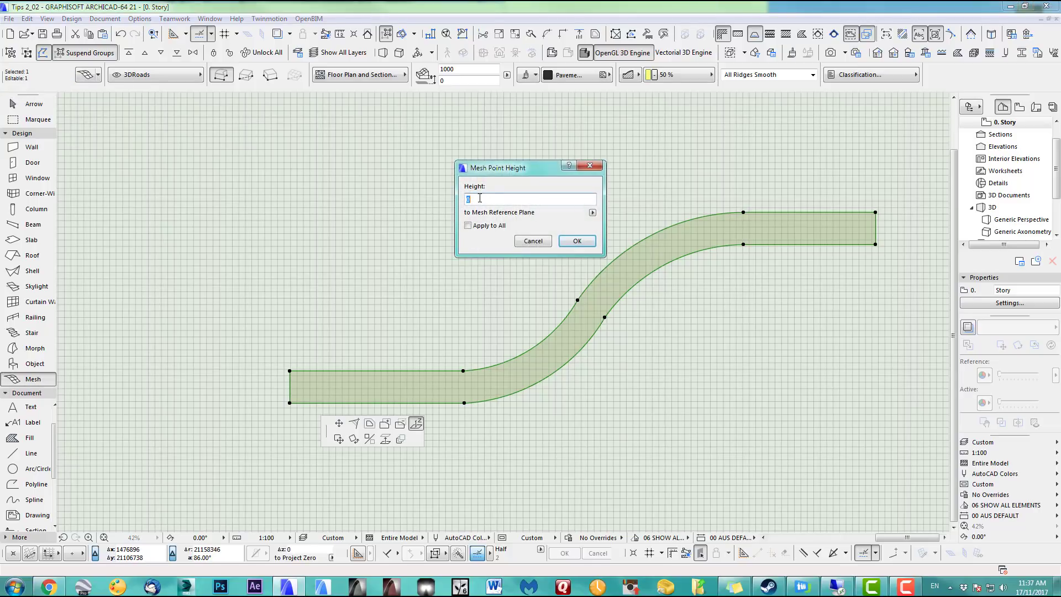
left_click(573, 241)
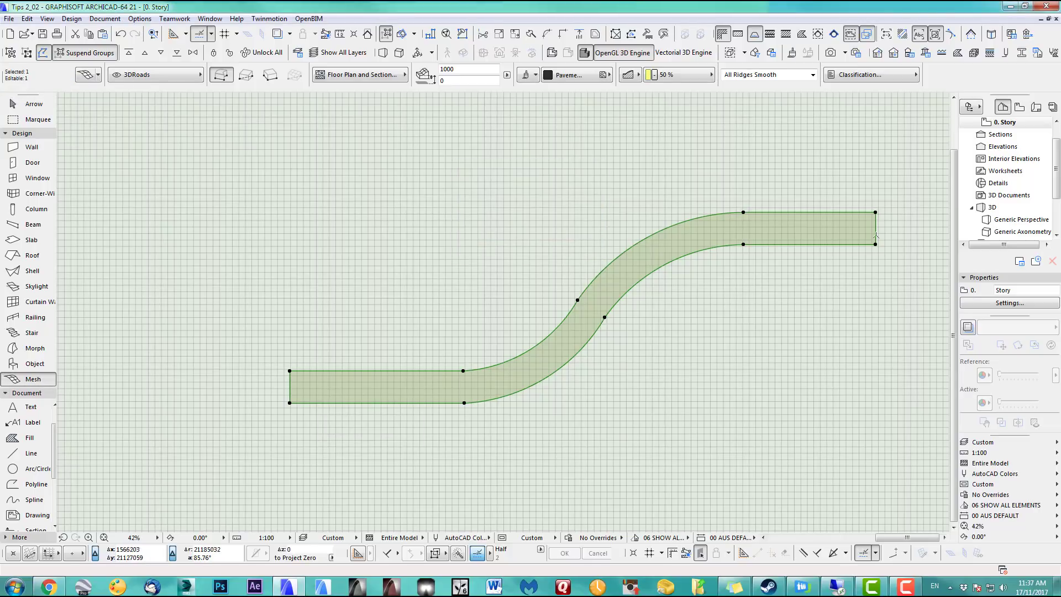
left_click(876, 212)
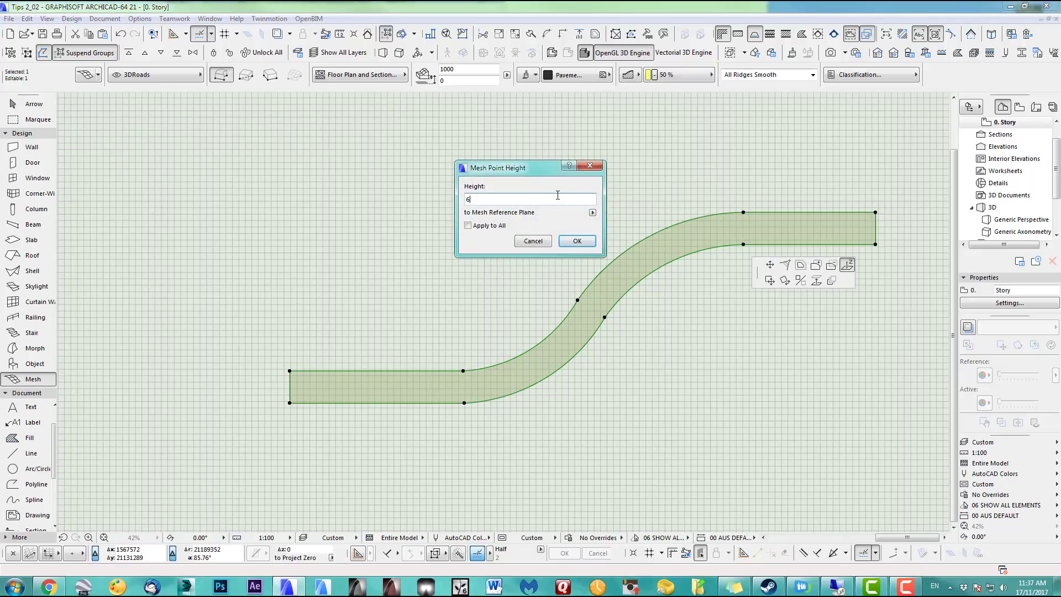
left_click(584, 244)
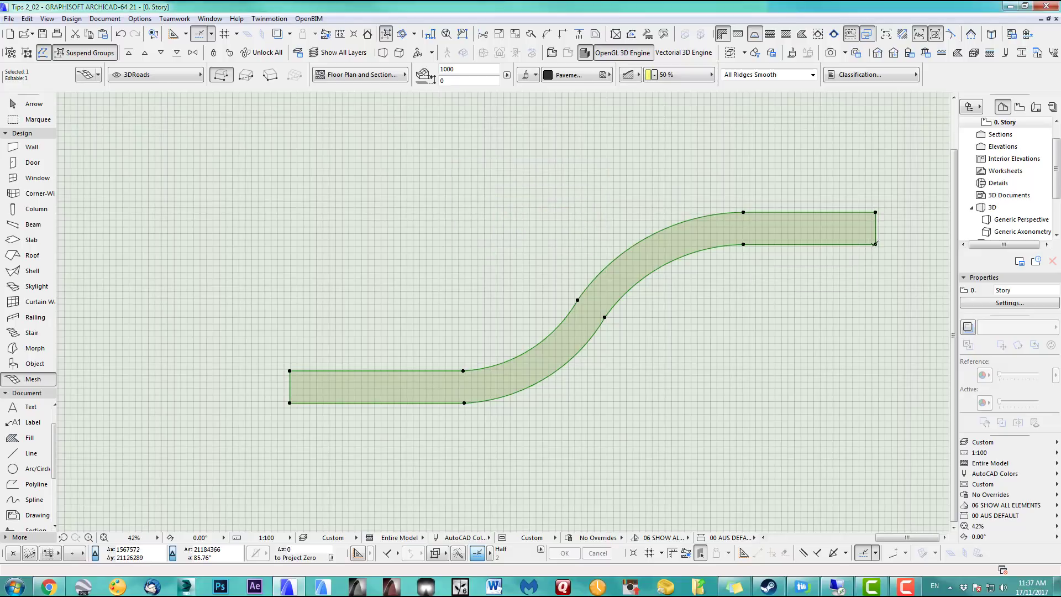
left_click(875, 243)
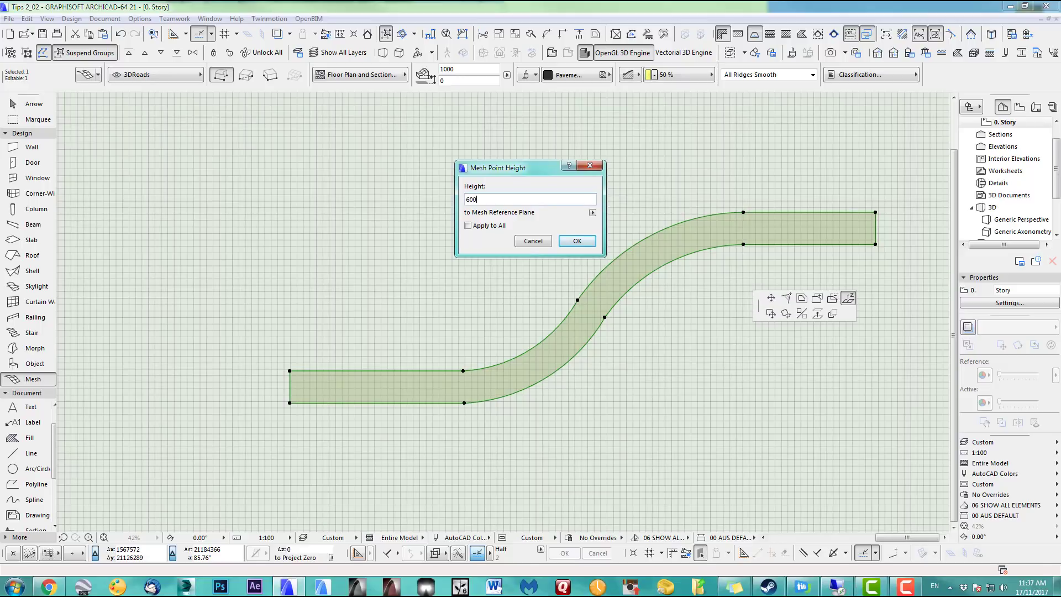
left_click(577, 241)
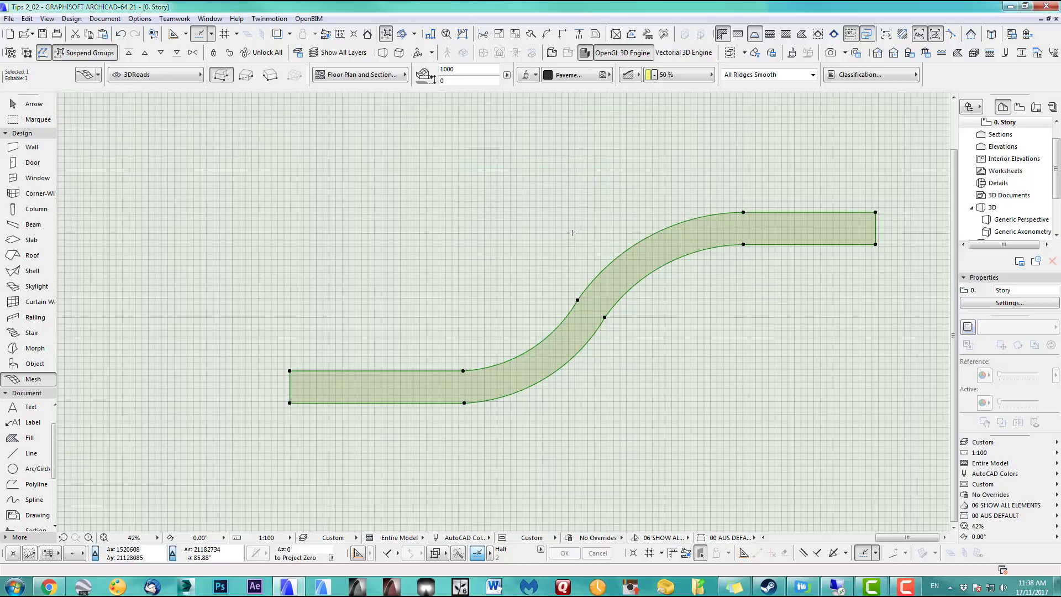
key("F5")
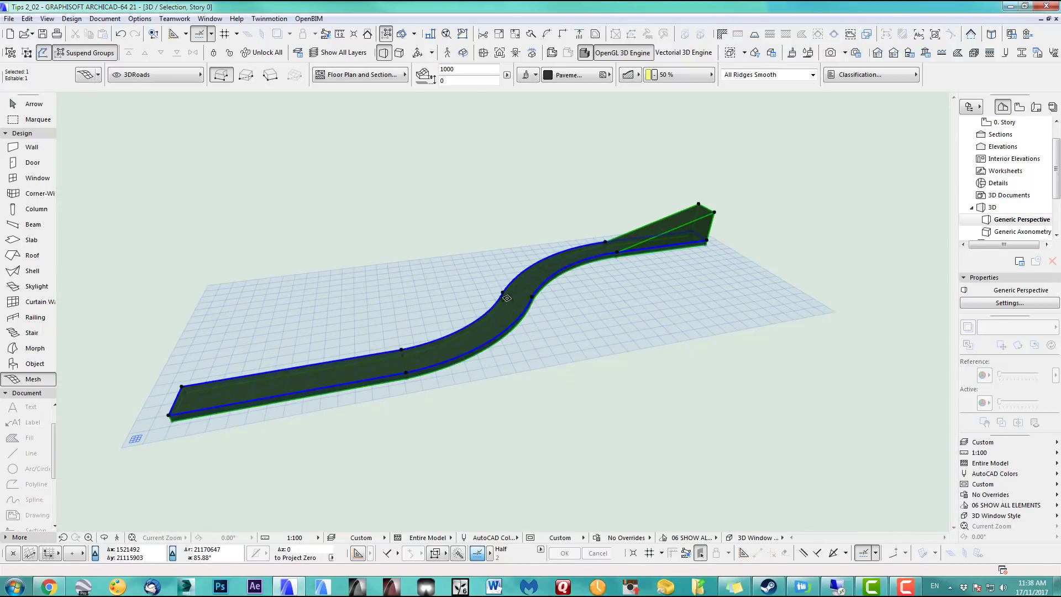
Switch the 3D view to axonometry, fit the mesh, and face its sloped side squarely
middle_click_drag(507, 298, 470, 261, "shift")
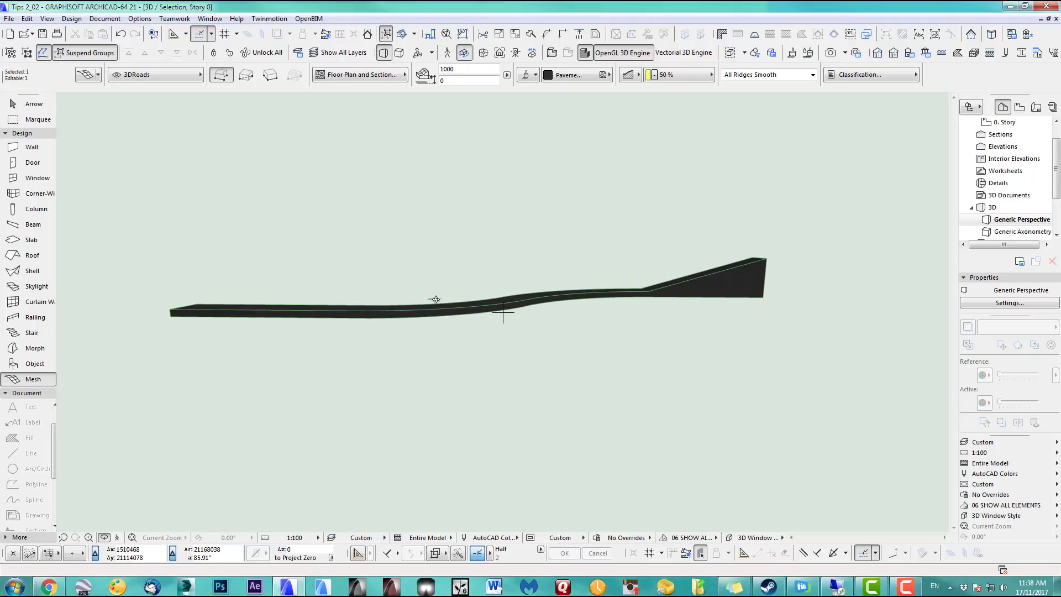
middle_click_drag(436, 299, 537, 197, "shift")
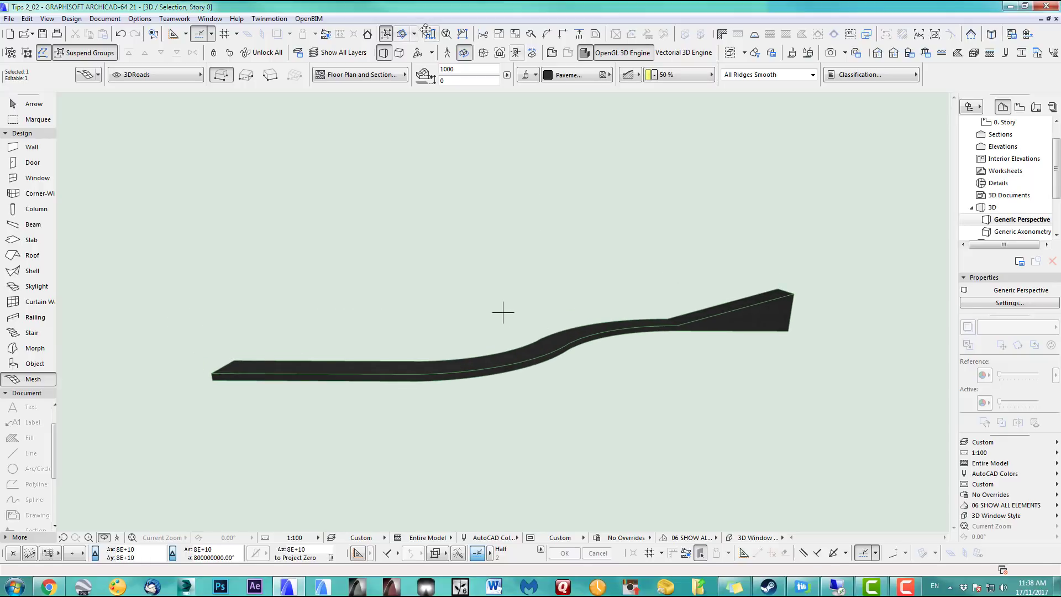
left_click(401, 54)
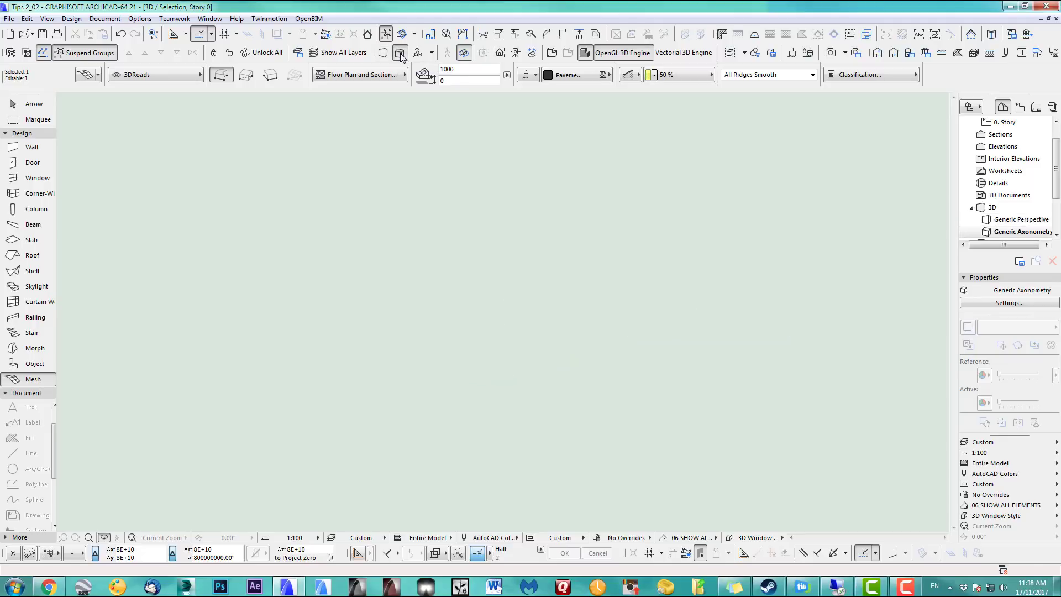
left_click(134, 538)
middle_click_drag(691, 262, 643, 245)
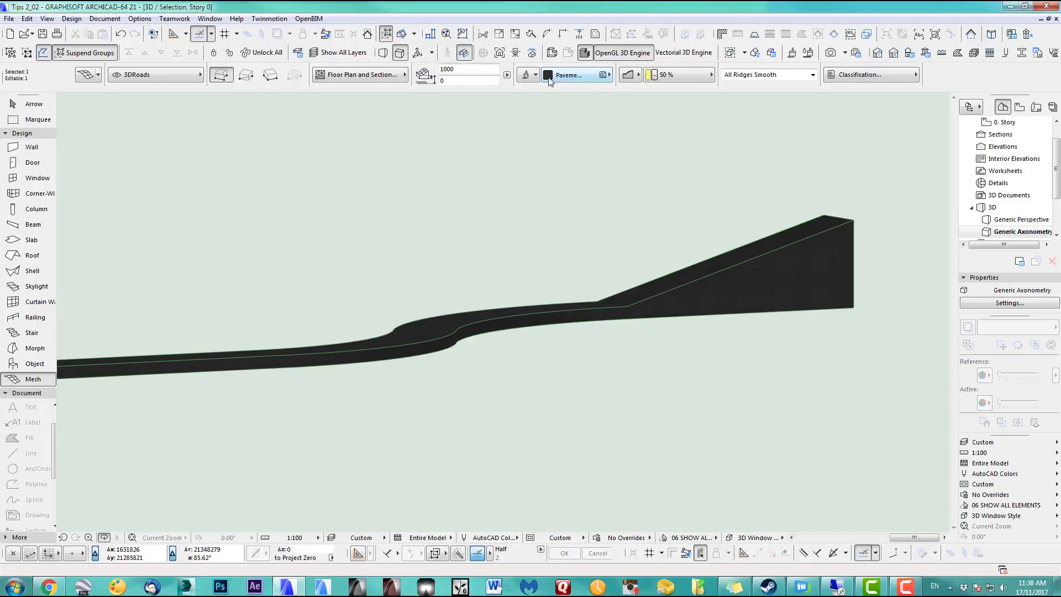
left_click(500, 54)
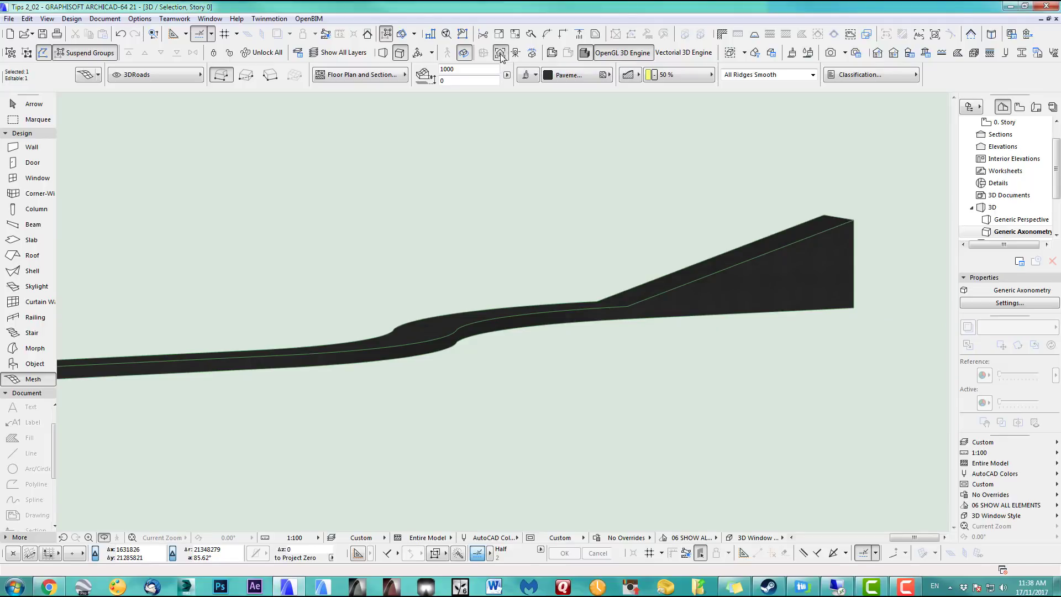
left_click(797, 265)
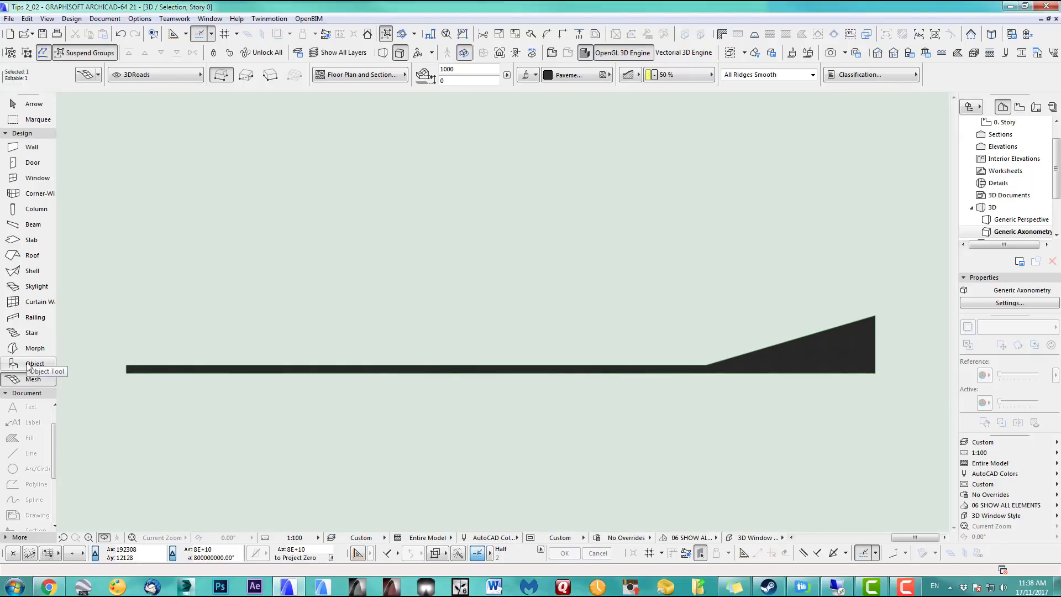
Elevate the node where the slope begins to 4852, then raise the two nodes left of it
left_click(41, 105)
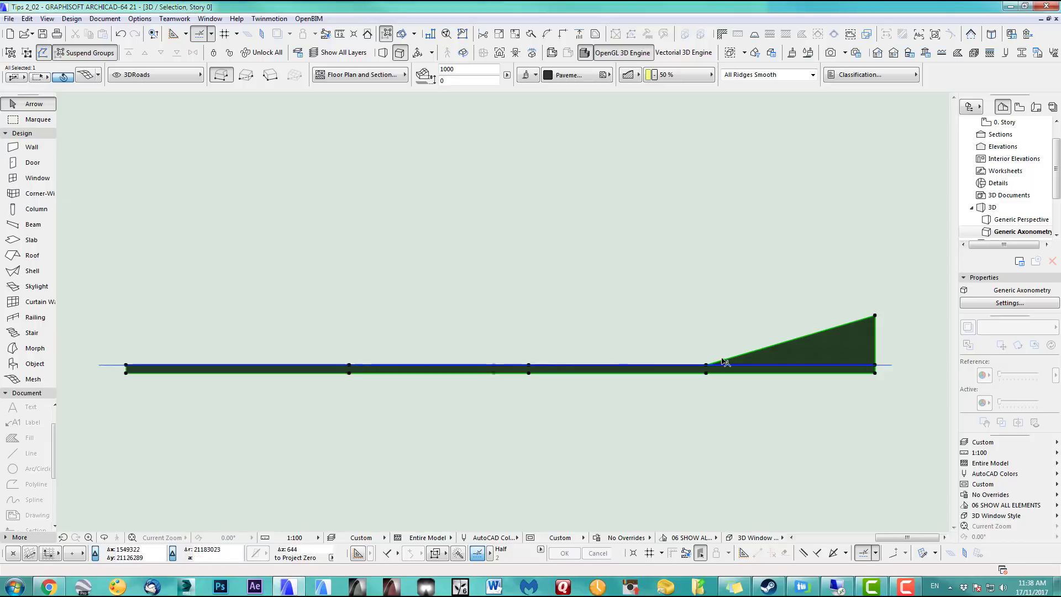
left_click(707, 366)
left_click(707, 366)
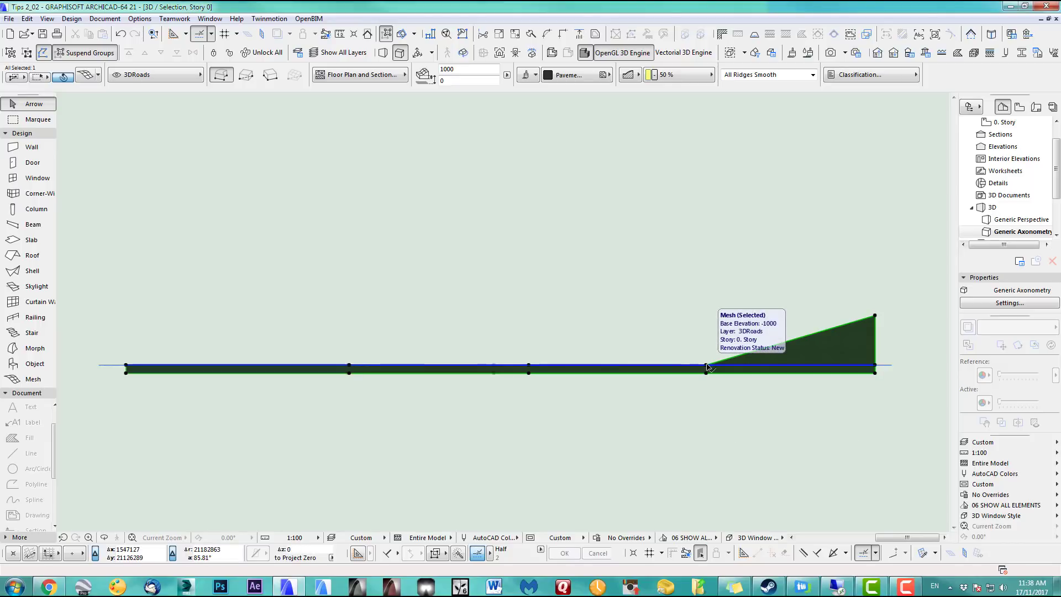
left_click(707, 366)
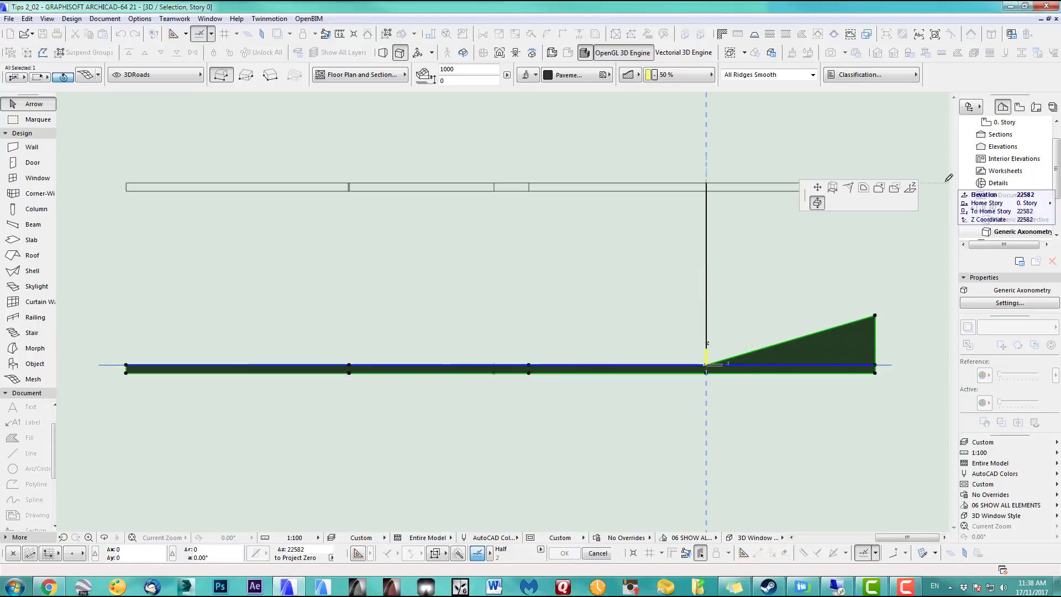
left_click(911, 188)
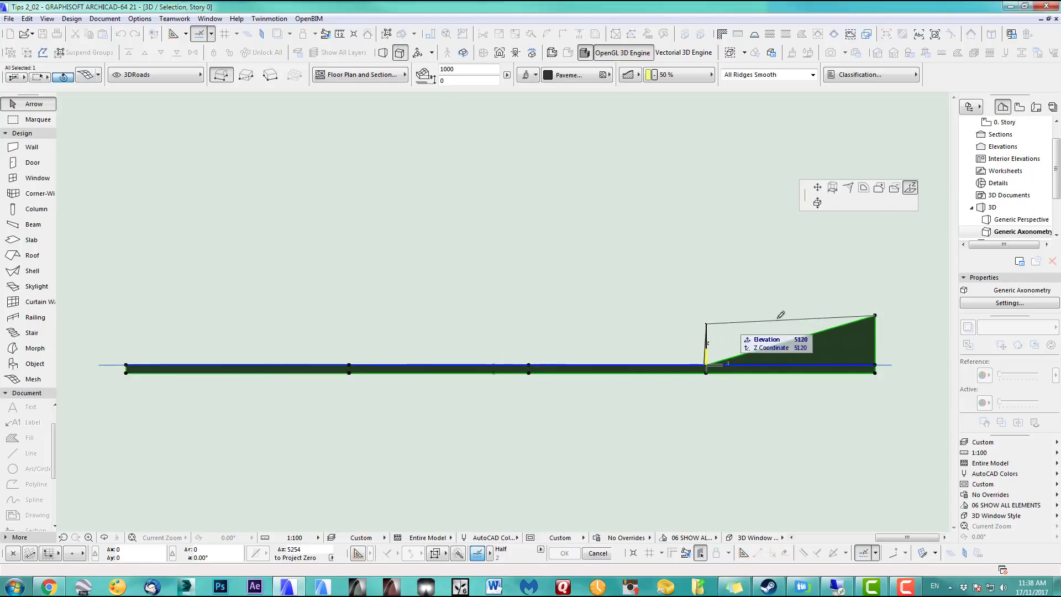
left_click(709, 321)
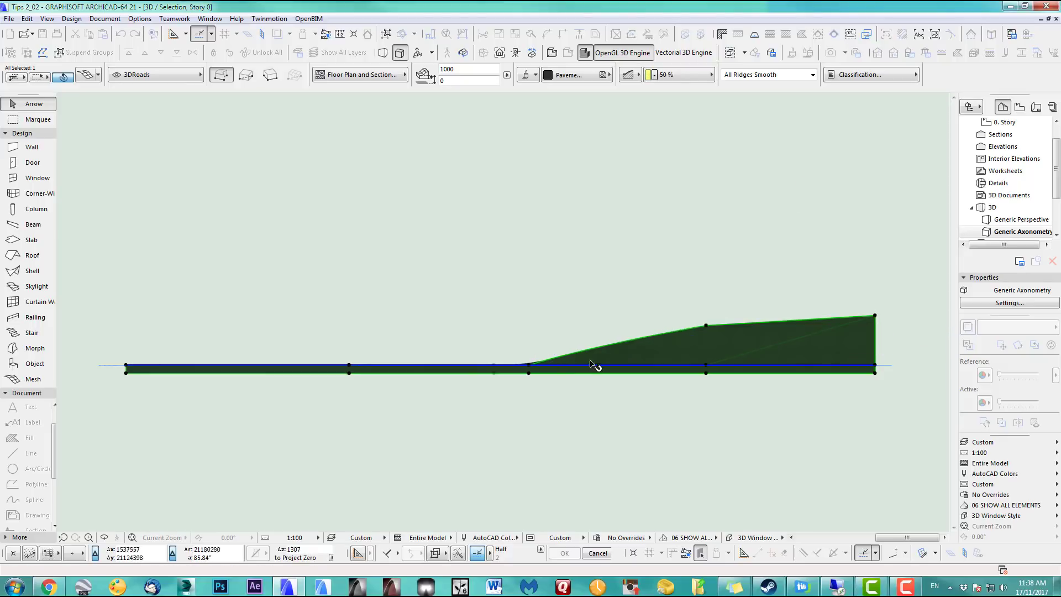
left_click(529, 368)
left_click(530, 342)
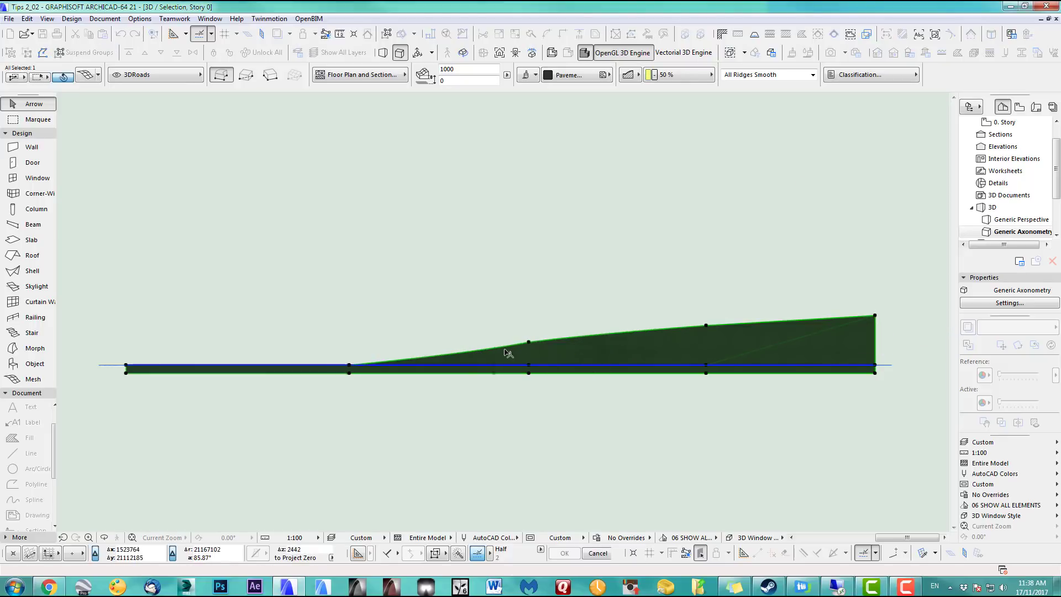
left_click(349, 367)
left_click(349, 350)
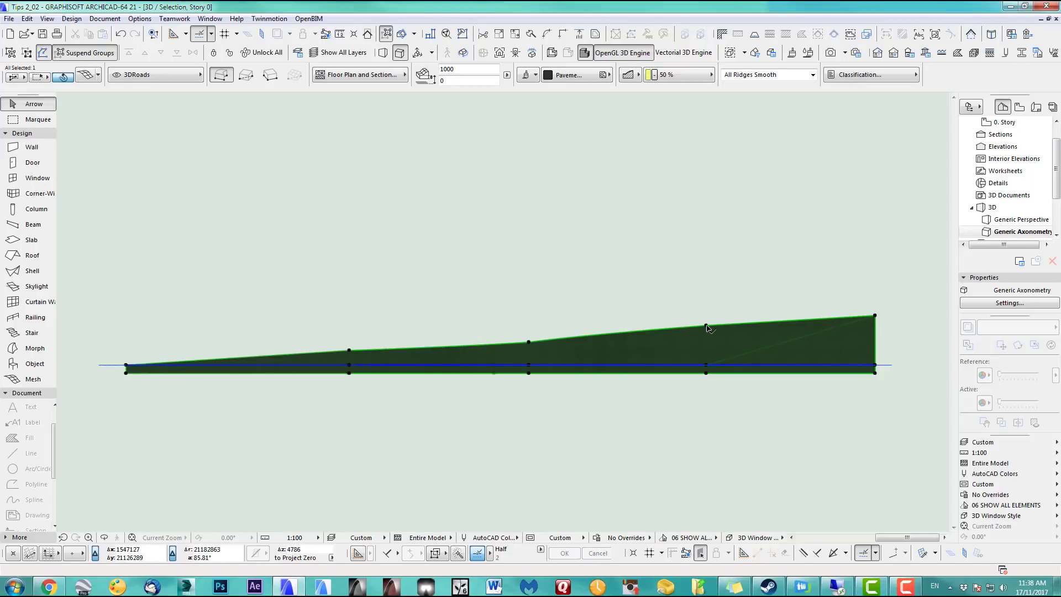
Raise further top nodes, setting the middle one to elevation 3381
left_click(529, 344)
left_click(530, 337)
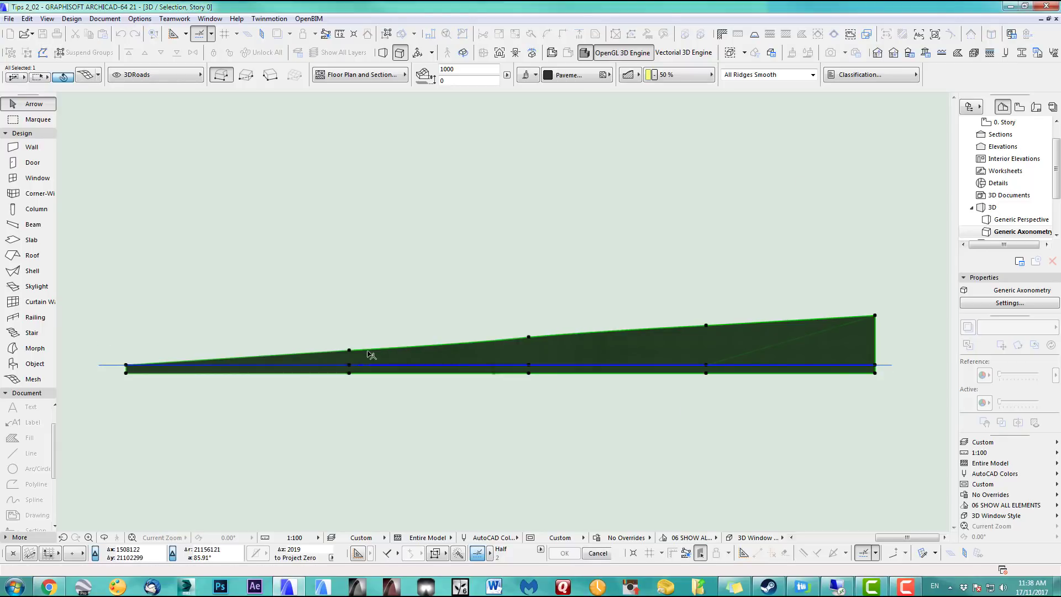
scroll(712, 333, "up", 1)
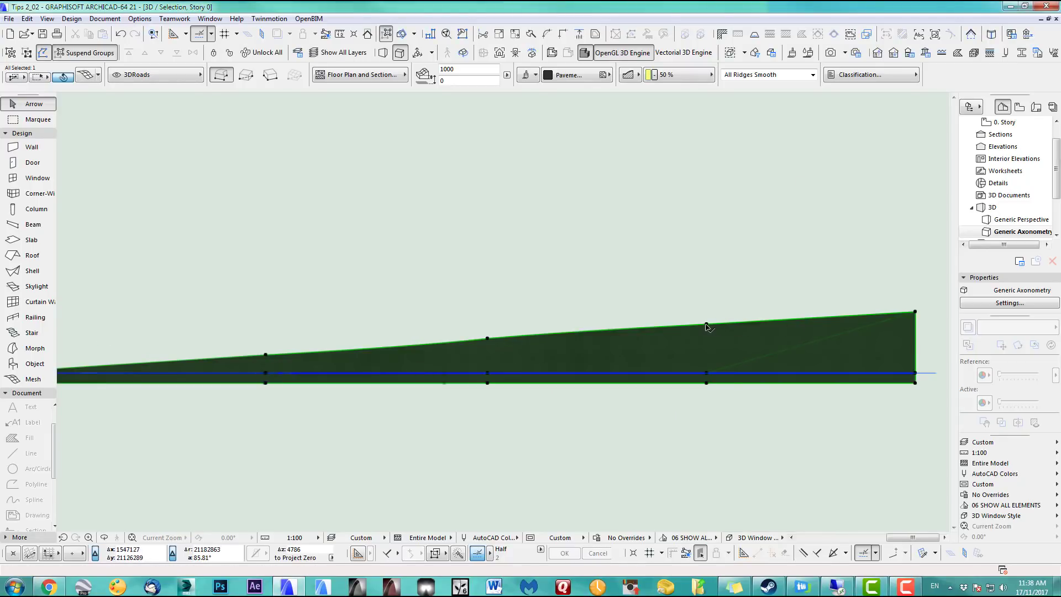
left_click(706, 326)
left_click(706, 328)
left_click(488, 338)
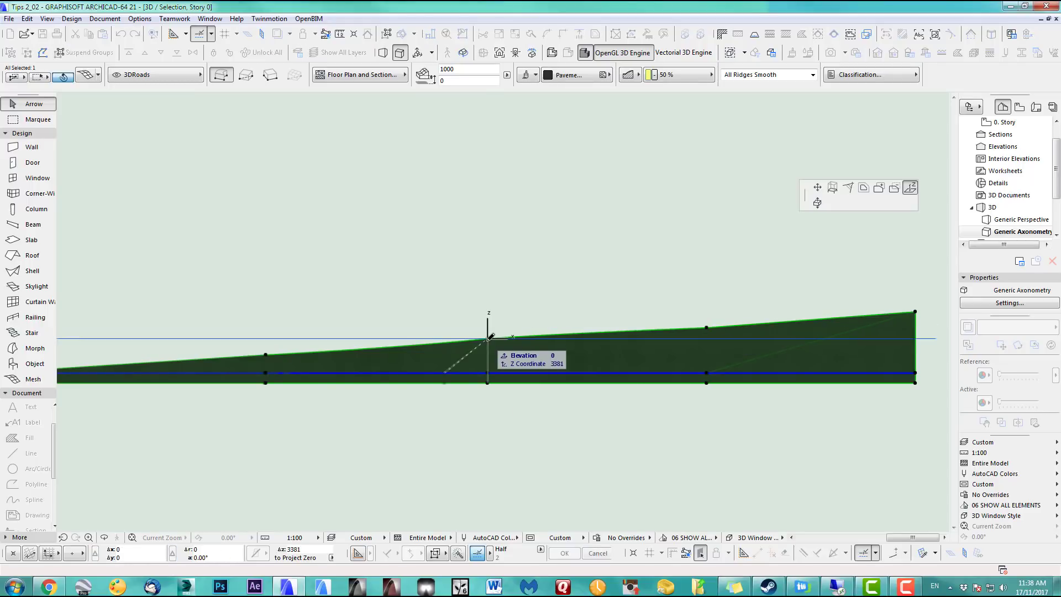
left_click(488, 343)
Set a top node toward the mesh's other end to elevation 1775
middle_click_drag(284, 358, 460, 333)
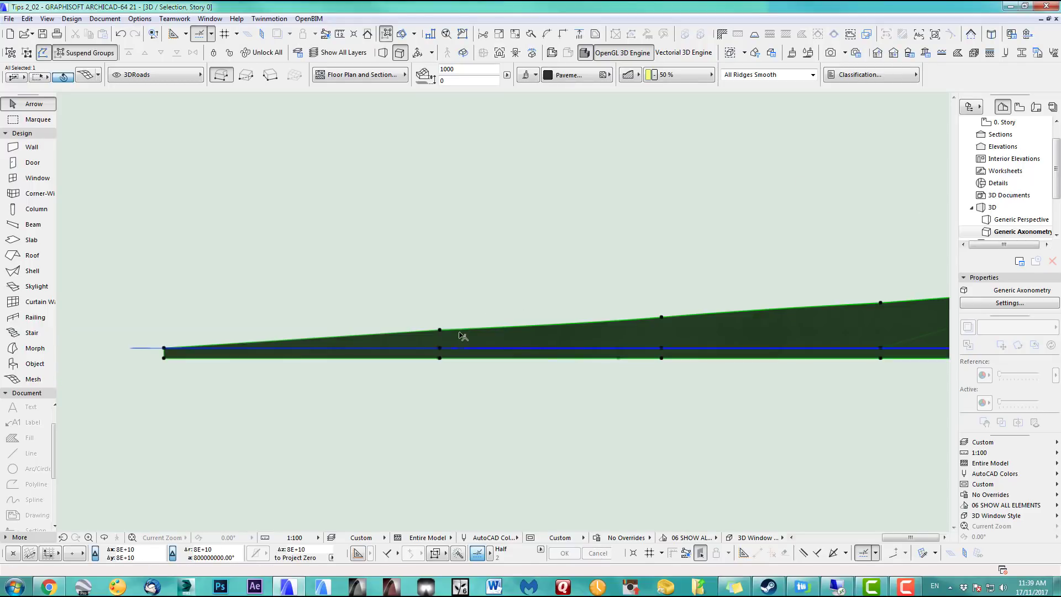
left_click(440, 330)
left_click(440, 332)
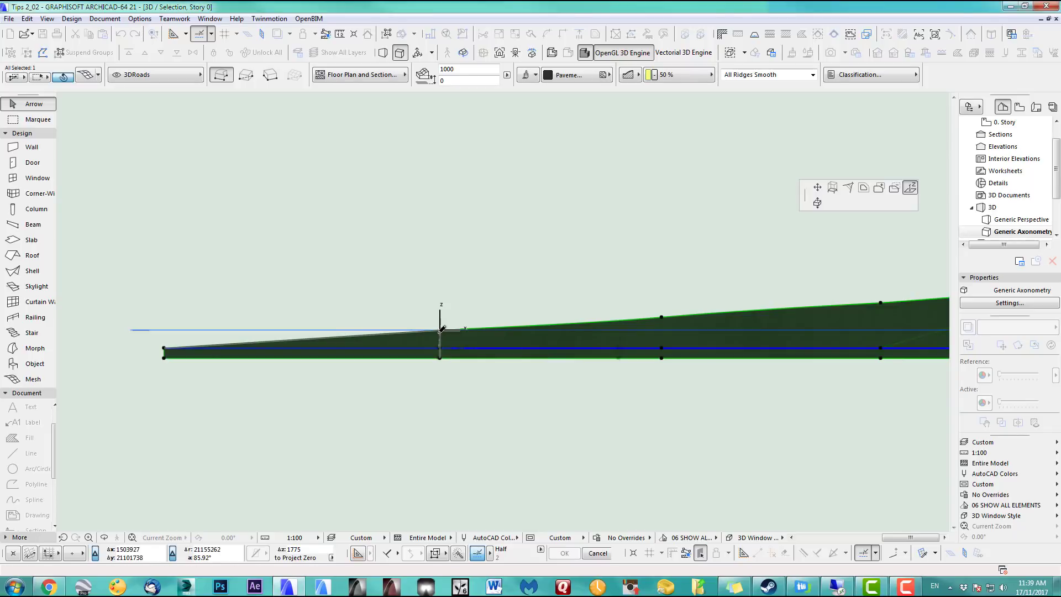
scroll(439, 332, "up", 2)
left_click(439, 331)
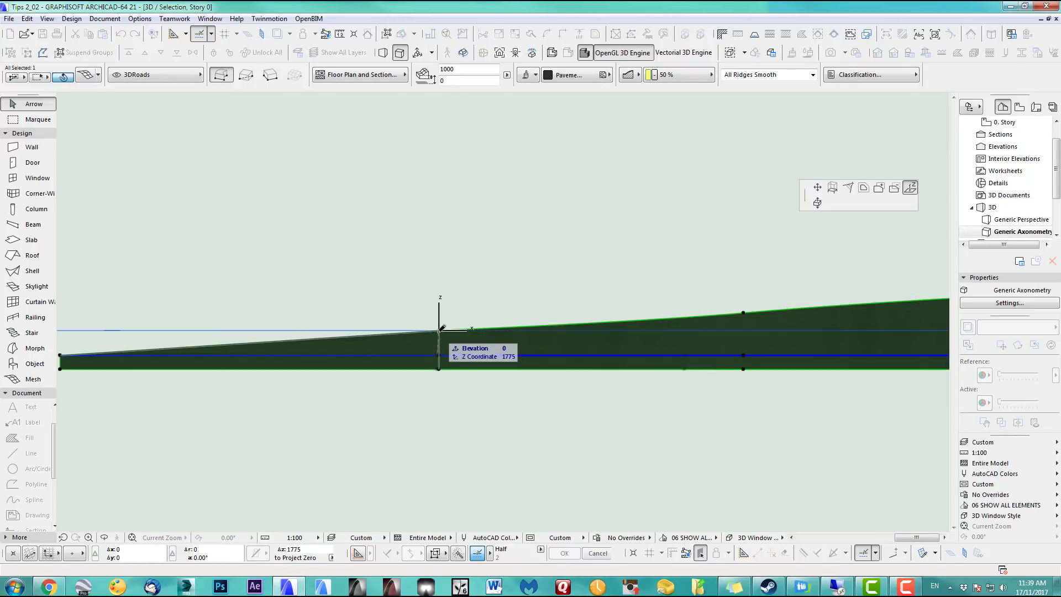
left_click(439, 335)
scroll(406, 304, "down", 1)
Set the middle top node to elevation 4433
middle_click_drag(349, 299, 232, 322)
scroll(452, 289, "down", 1)
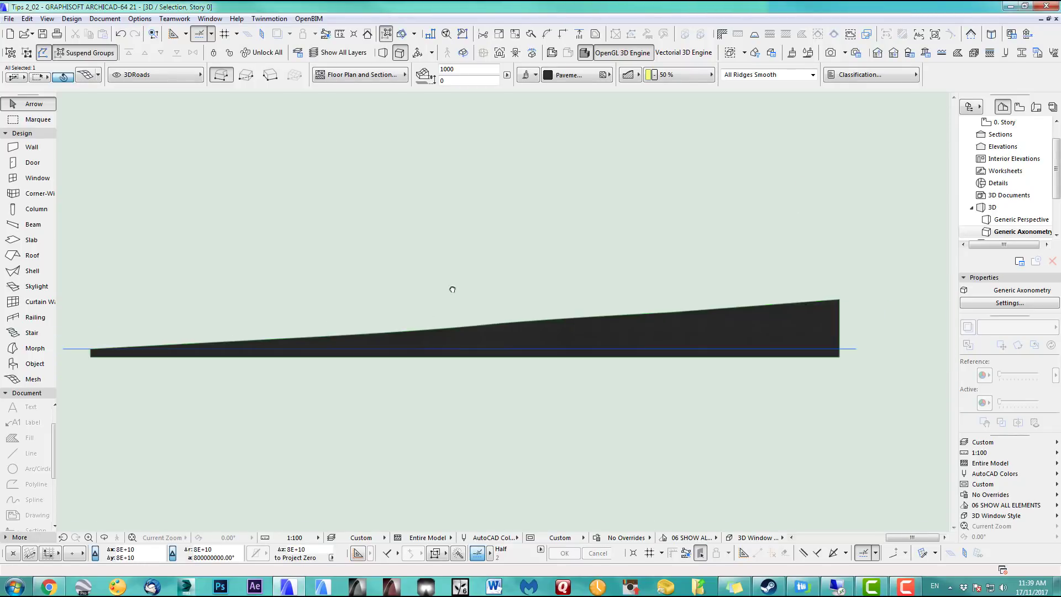
middle_click_drag(452, 289, 423, 283)
scroll(447, 307, "up", 2)
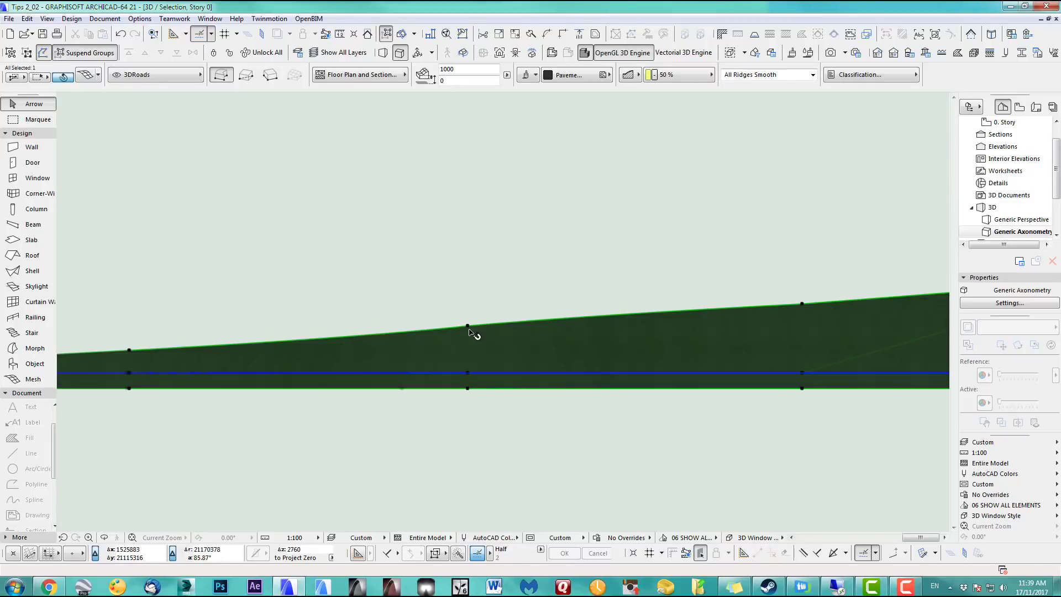
left_click(467, 328)
left_click(462, 324)
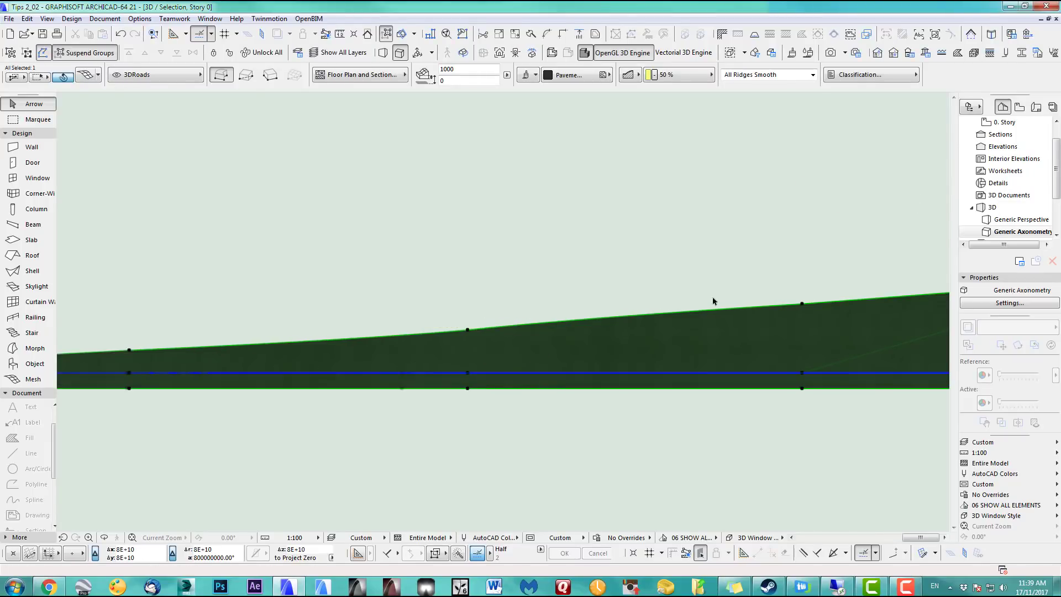
scroll(461, 327, "down", 1)
scroll(460, 327, "up", 1)
left_click(474, 341)
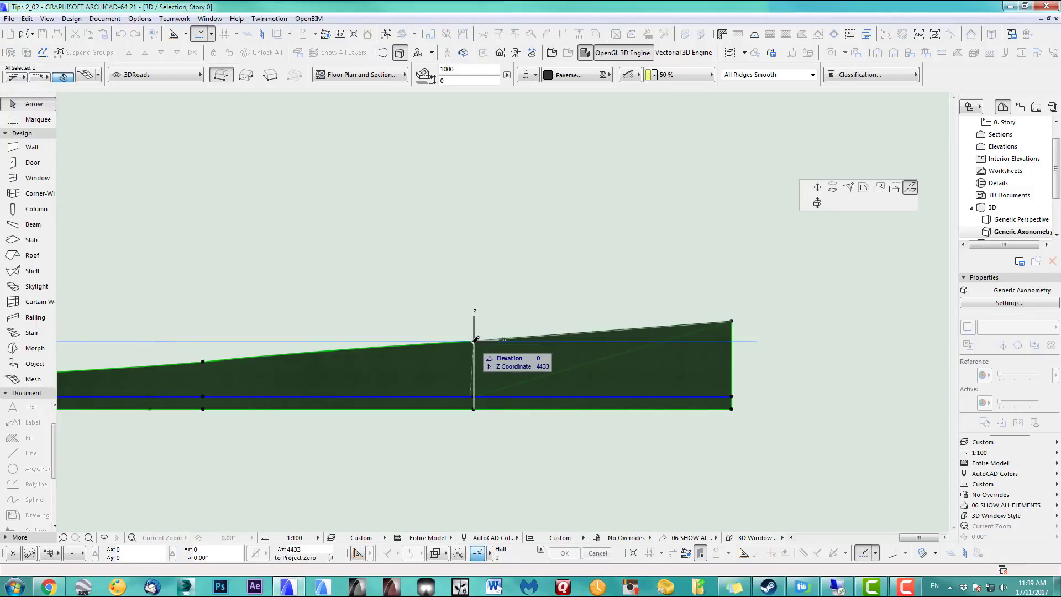
left_click(475, 343)
scroll(542, 313, "down", 3)
middle_click_drag(542, 320, 768, 310)
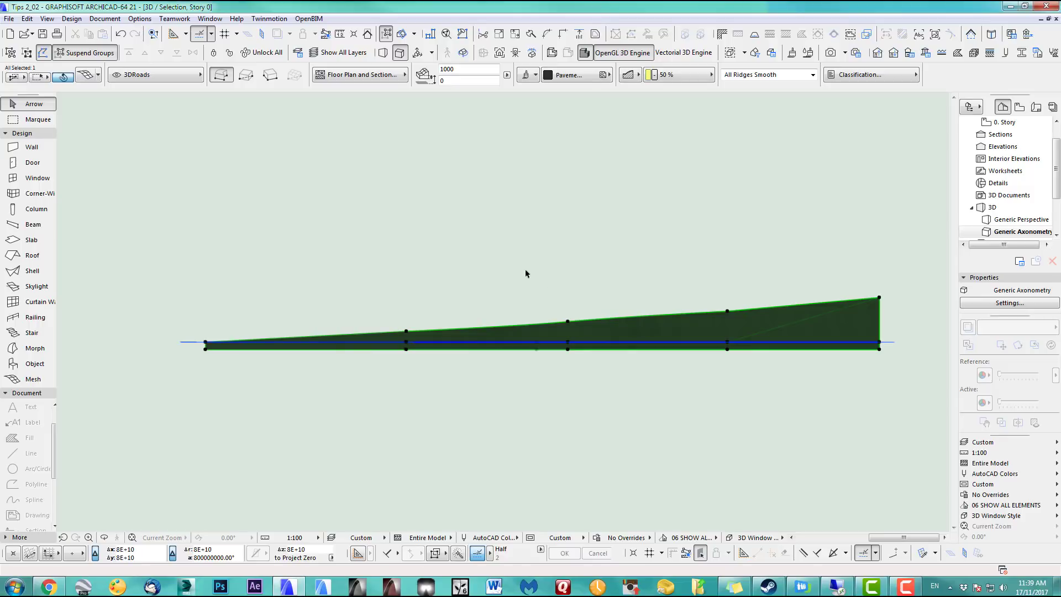
Orbit the 3D view to see the S-road climbing gradually to its raised far end
key("o")
left_click_drag(474, 305, 626, 308)
key("o")
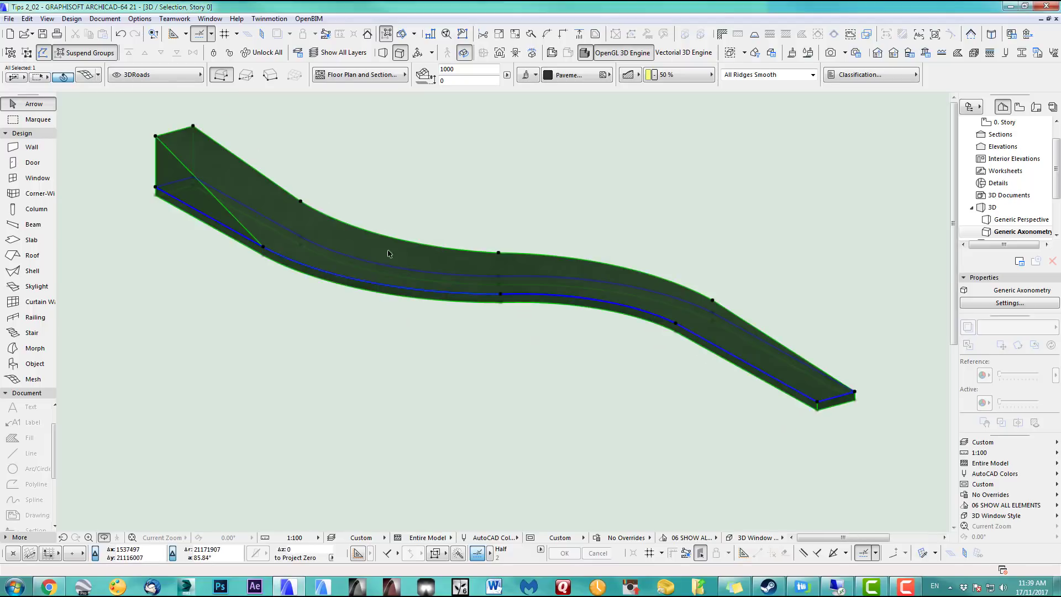
left_click(264, 247)
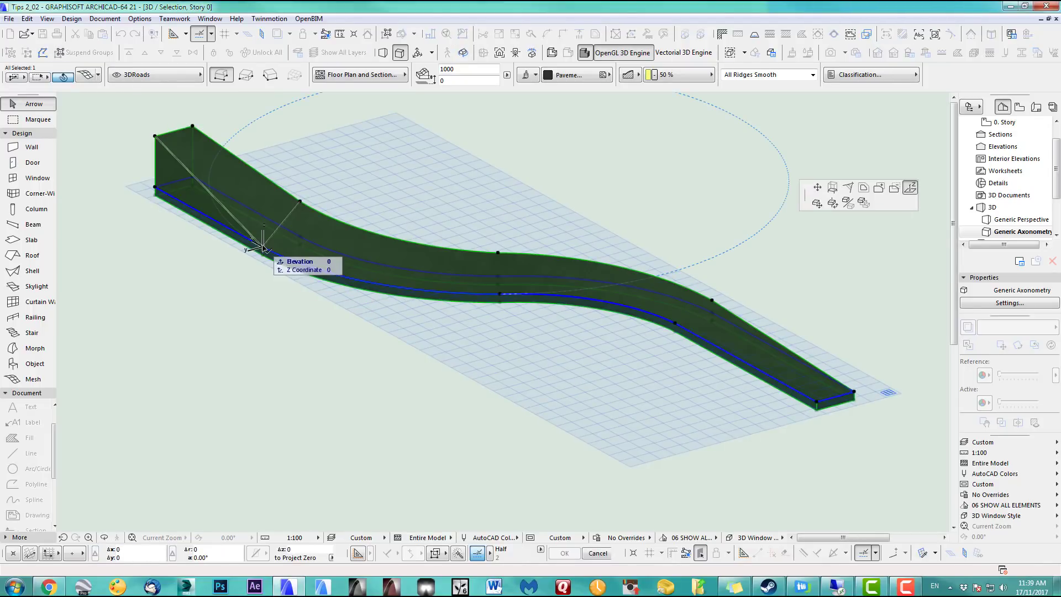
Elevate the road mesh's corner and middle nodes to 4154, 2760 and 1456, then orbit to check the slope
left_click(300, 204)
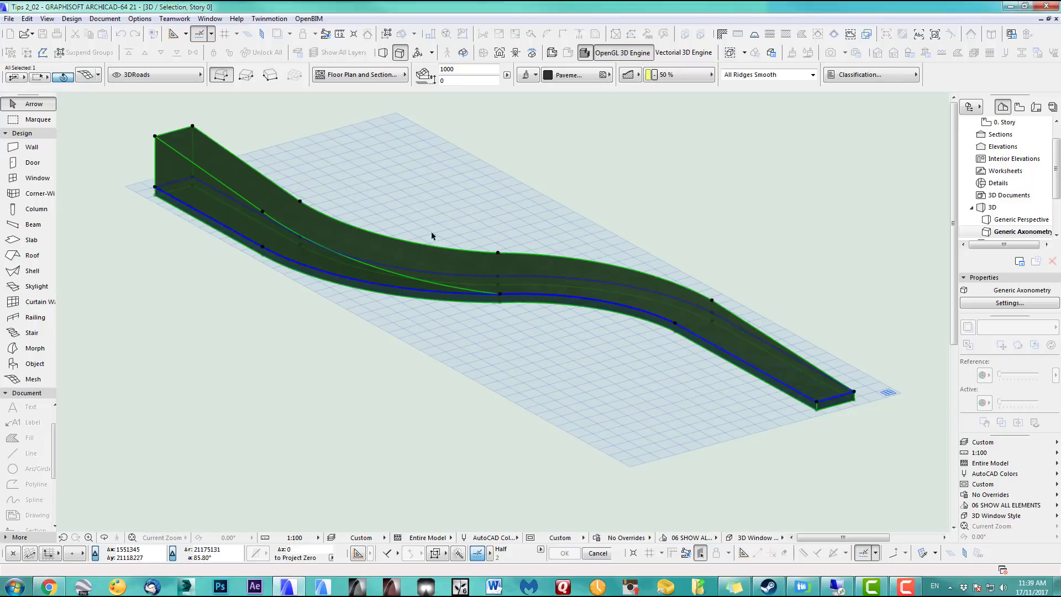
left_click(504, 282)
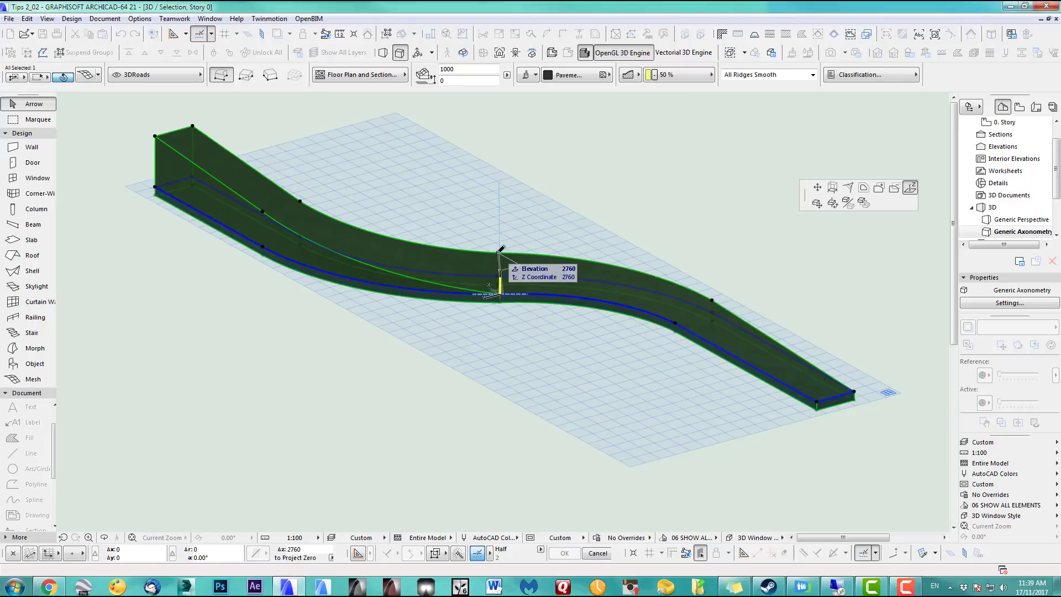
left_click(677, 324)
left_click(676, 324)
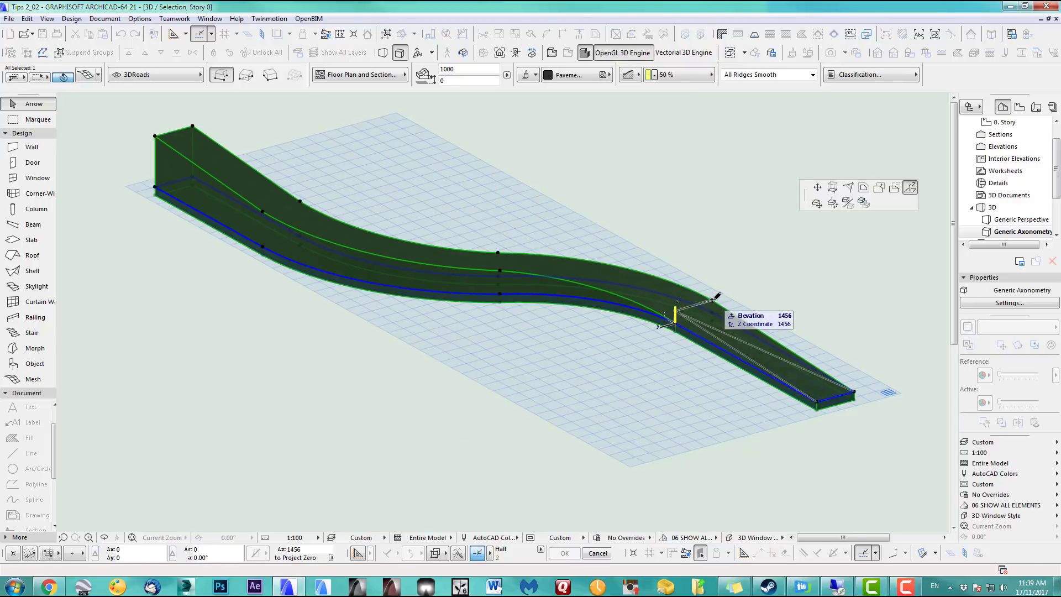
left_click(712, 300)
left_click(767, 284)
key("o")
left_click_drag(682, 322, 568, 331)
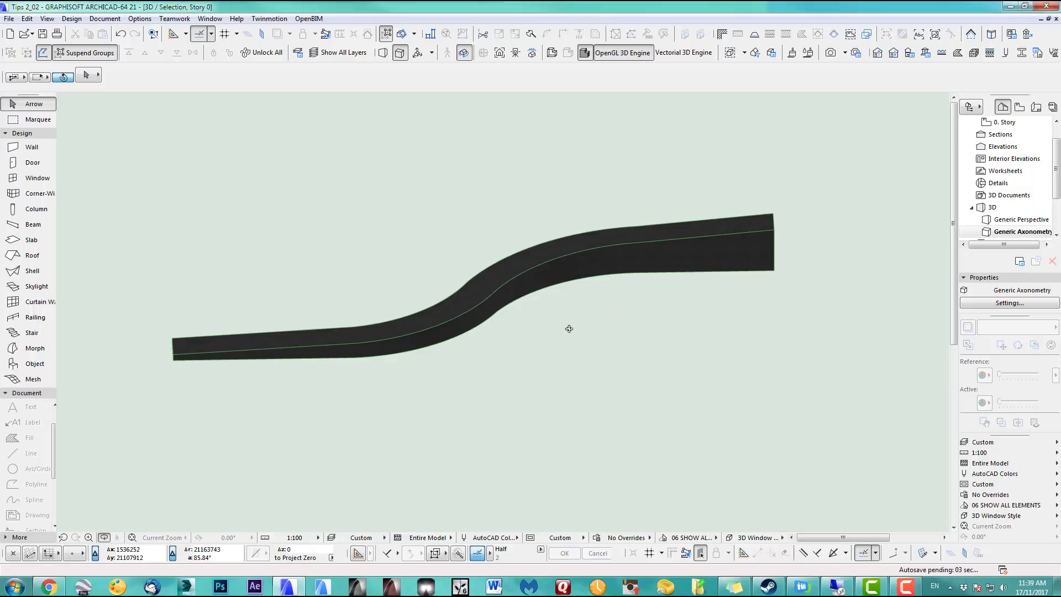
Undo the node height edits so the road lies flat, and return to the 0. Story plan
left_click(122, 34)
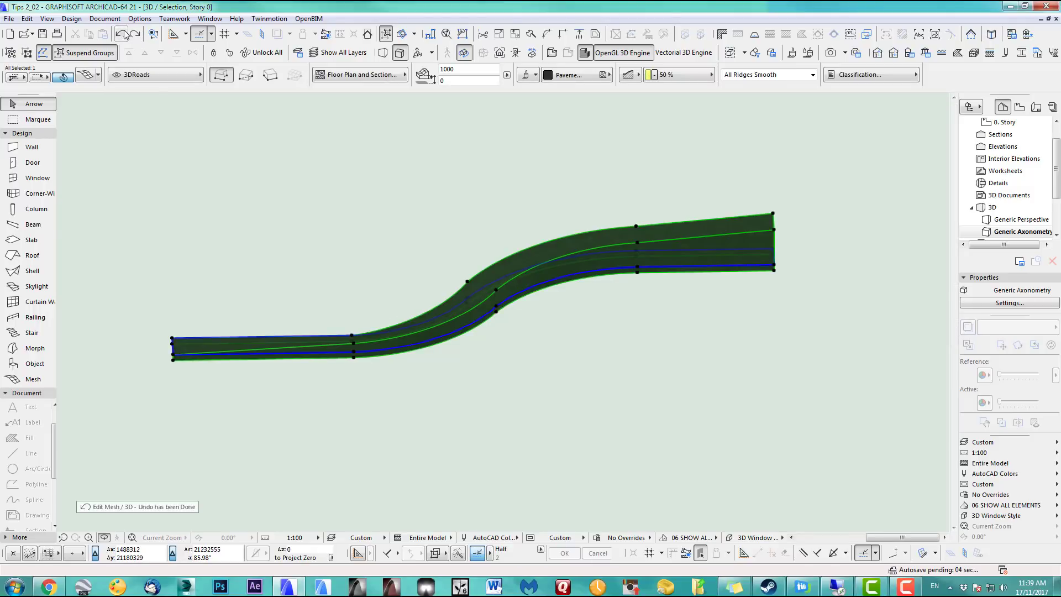
left_click(123, 34)
left_click(126, 35)
left_click(126, 36)
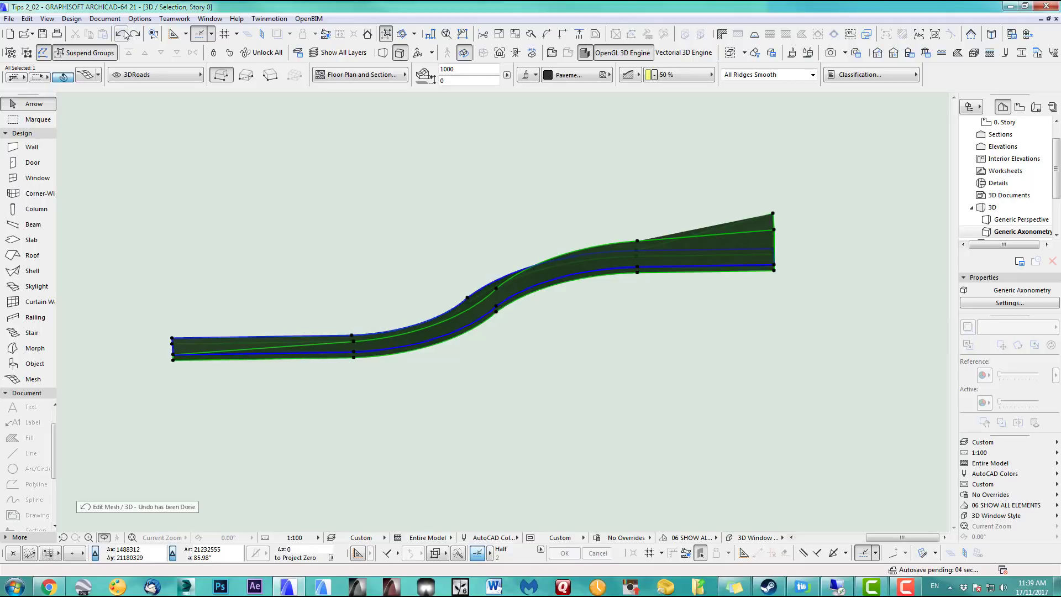
key("F2")
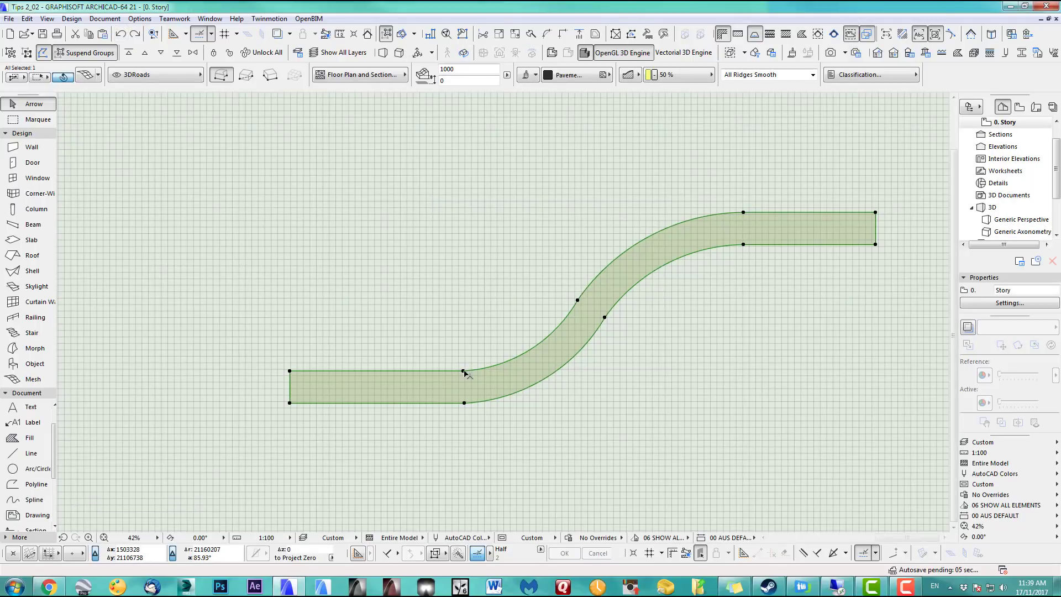
Check a mesh node's height in the Mesh Point Height dialog, then glance at 3D and return to plan
left_click(463, 371)
left_click(463, 371)
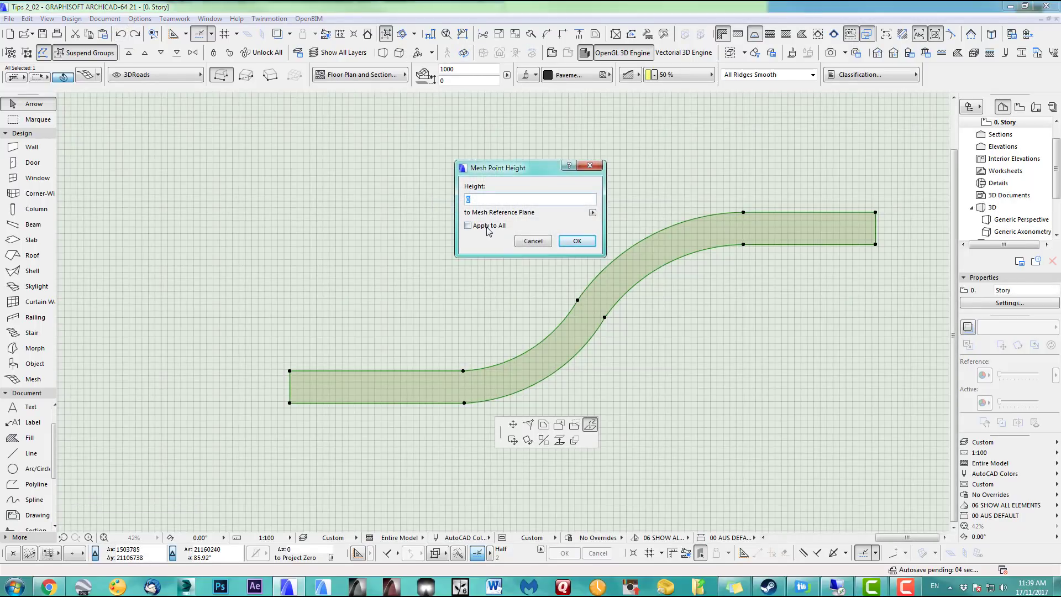
left_click(577, 242)
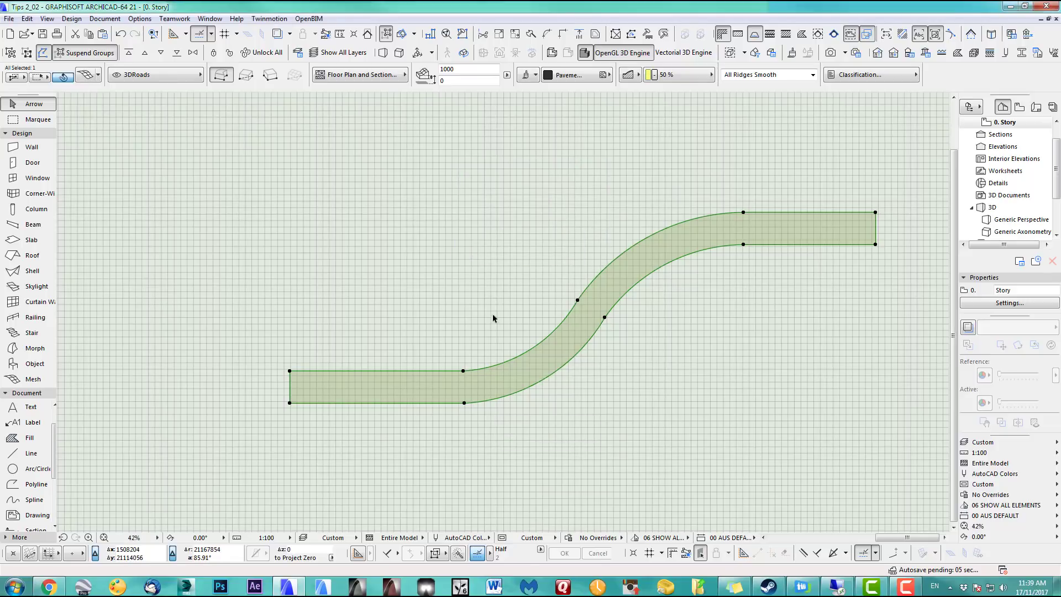
key("F3")
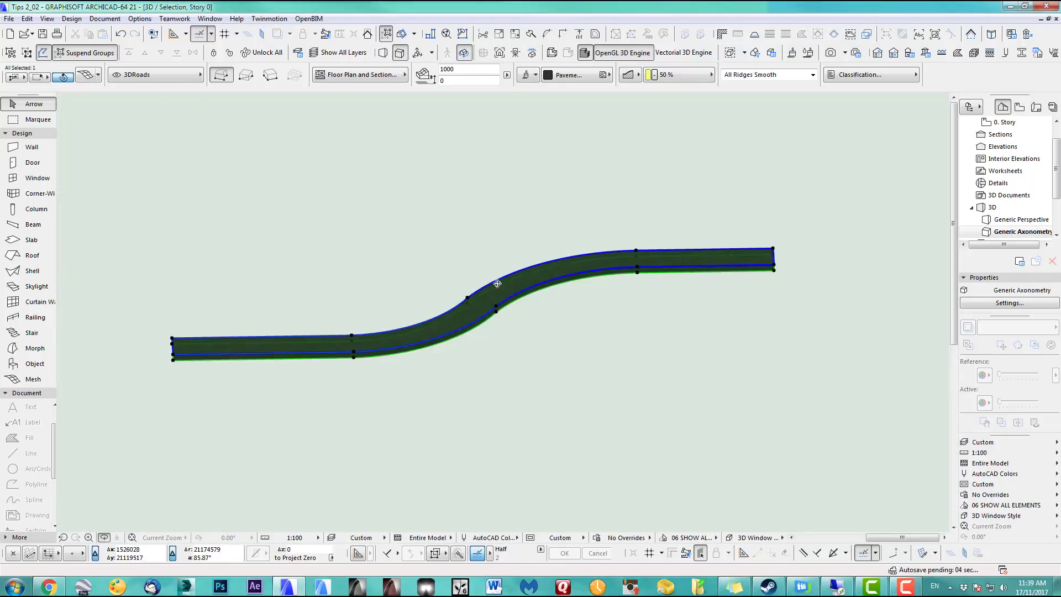
key("F2")
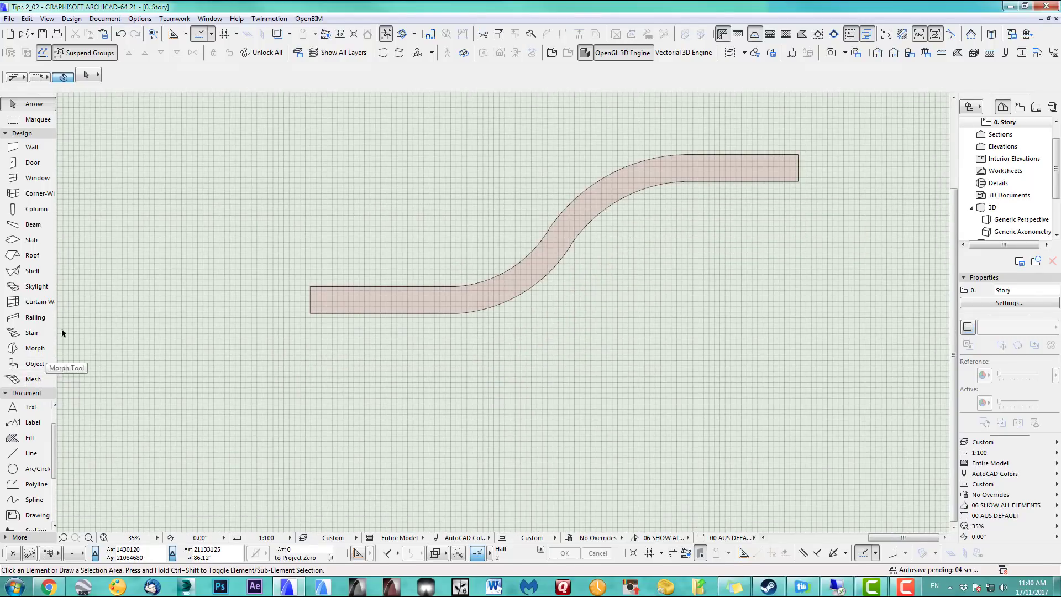
Draw a rectangular roof pivoting at the road's left end and covering the whole road
left_click(31, 256)
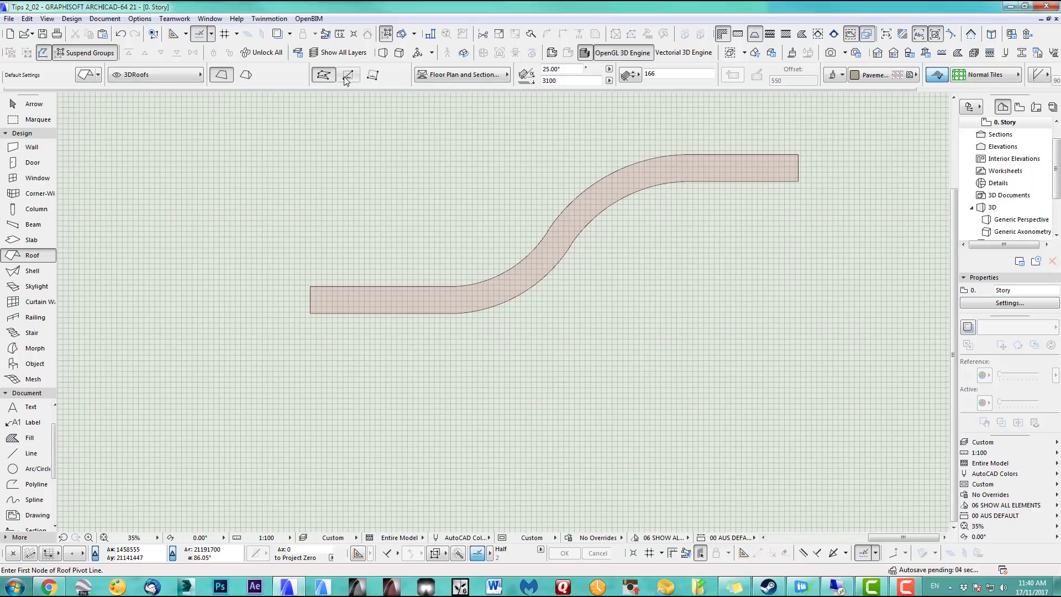
left_click(310, 286)
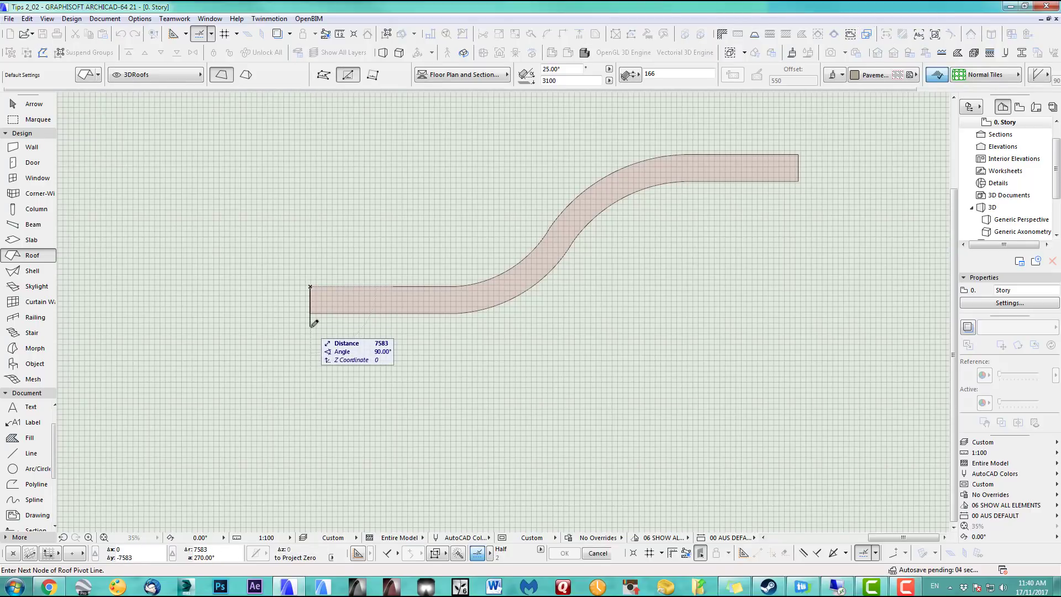
left_click(310, 325)
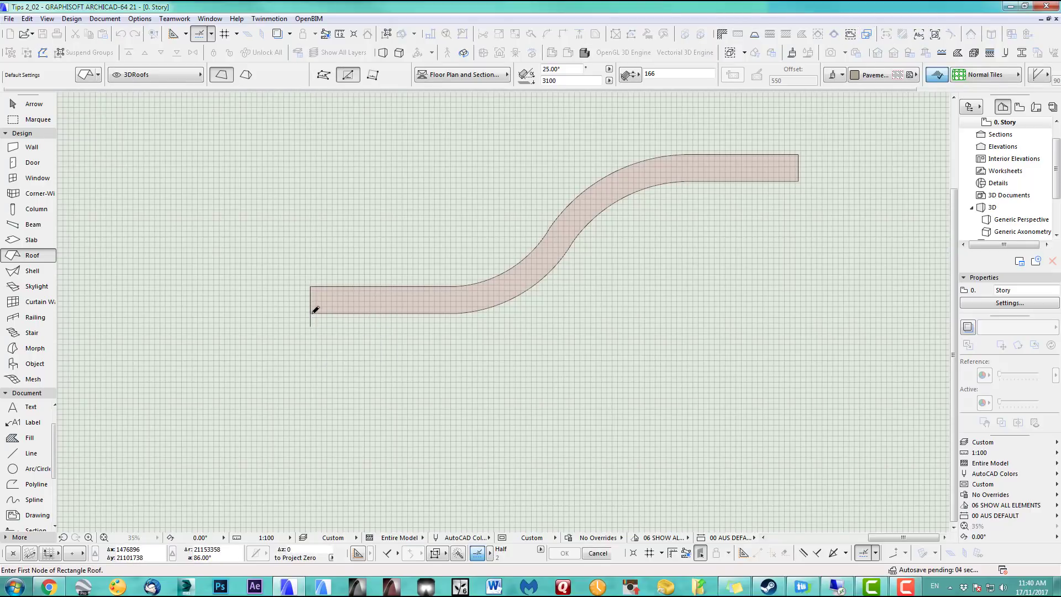
left_click(311, 313)
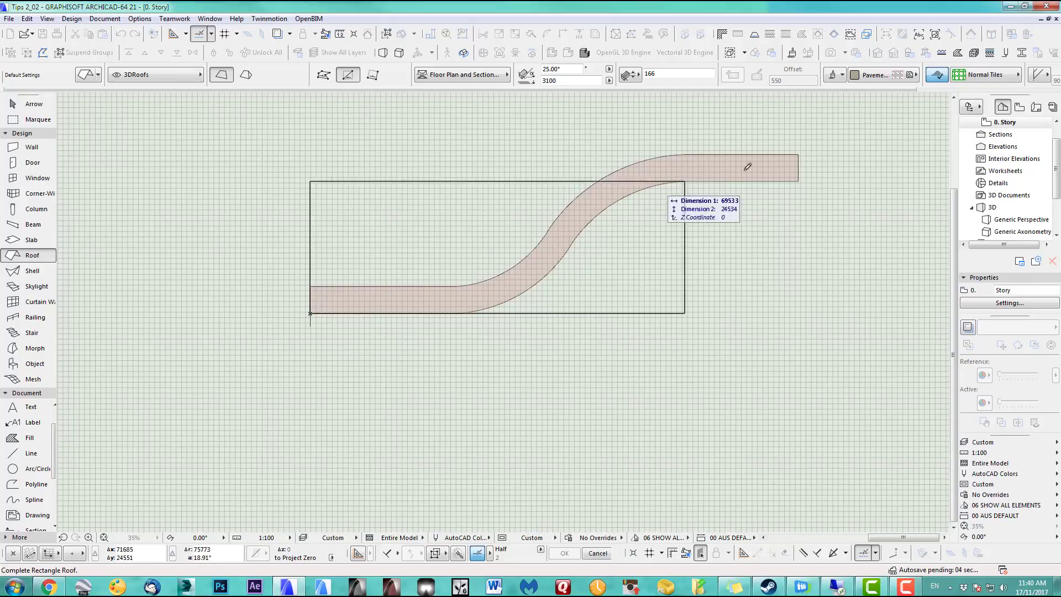
left_click(799, 154)
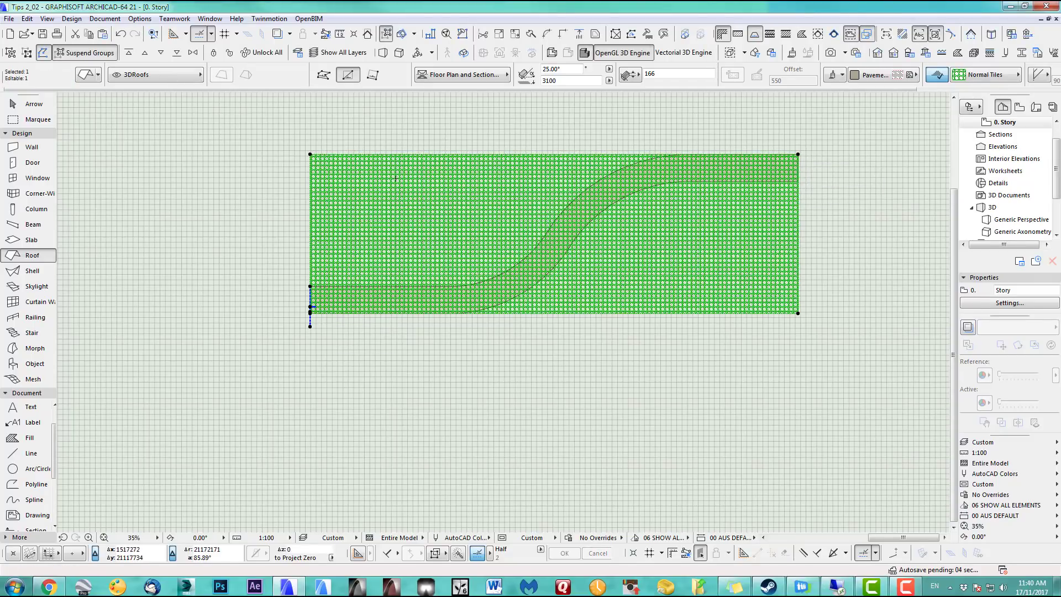
Untick Cover Fills in the new roof's settings so it shows as outline only
key("ctrl+t")
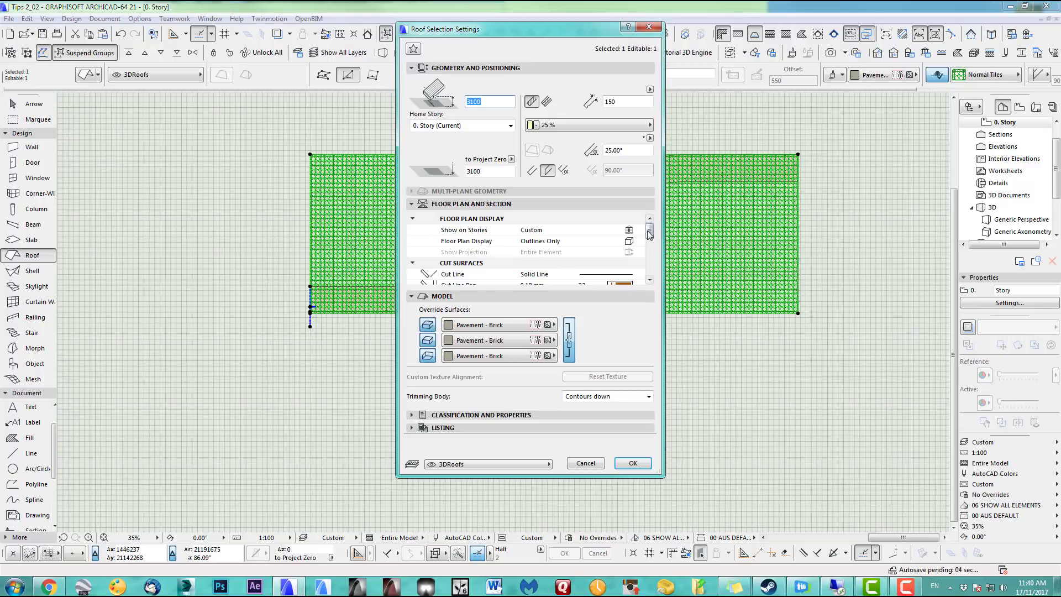
left_click_drag(650, 235, 652, 262)
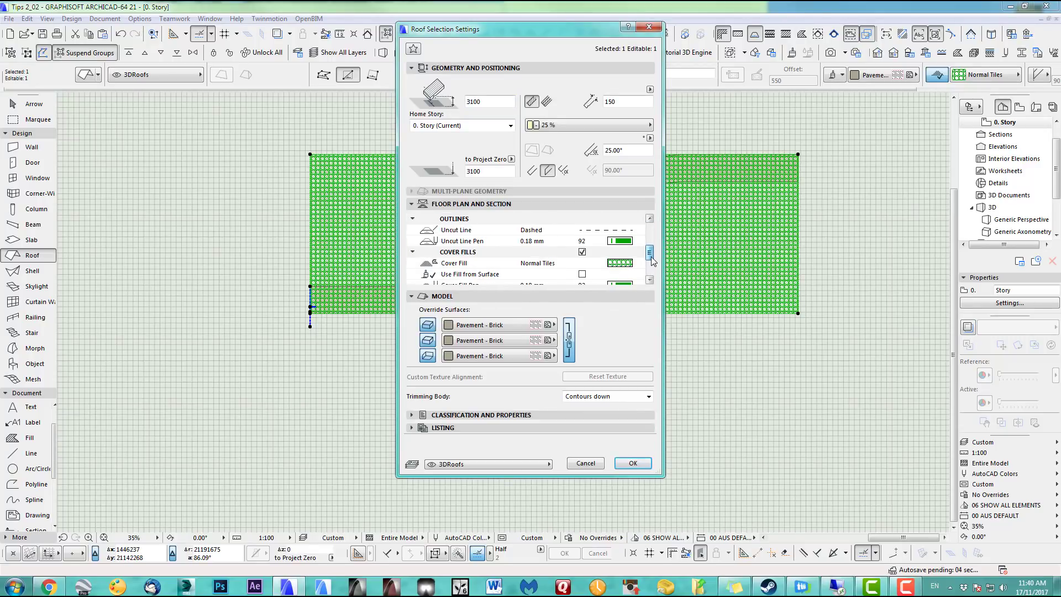
left_click(582, 252)
left_click(633, 463)
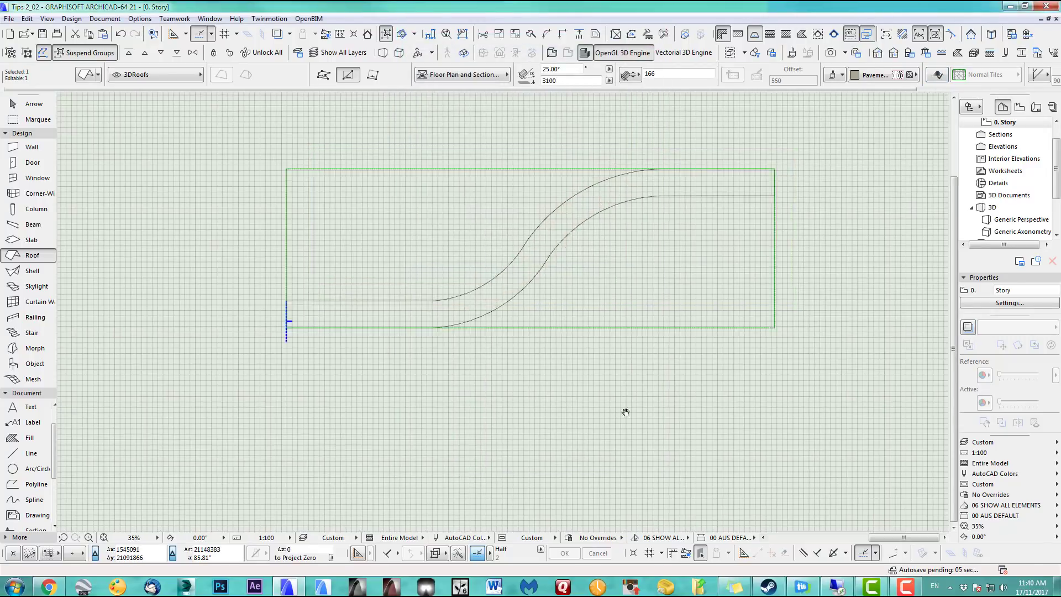
left_click(33, 103)
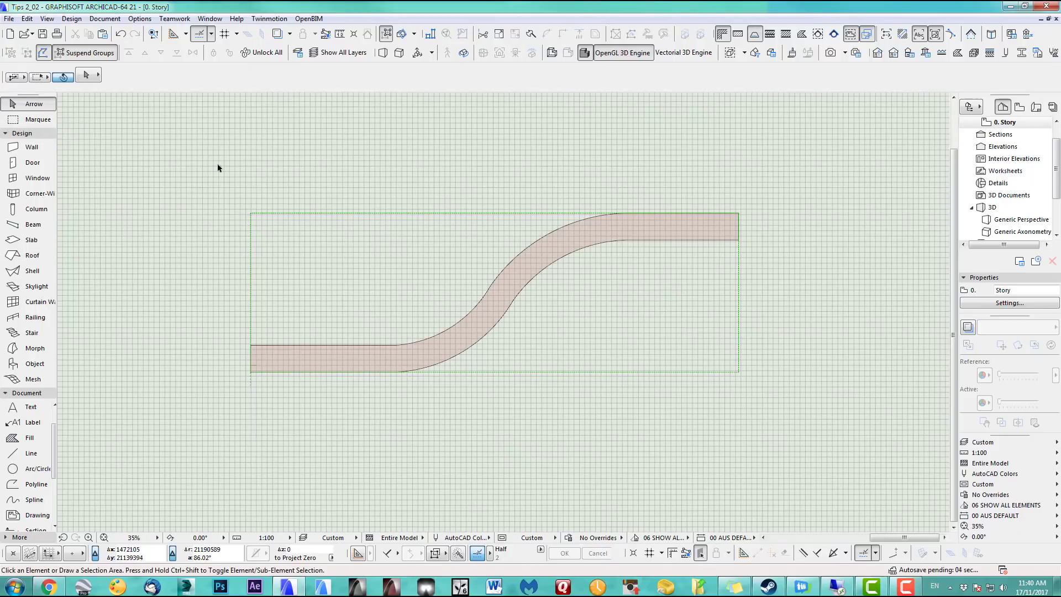
Marquee-select the roof and road and show them in a 3D Selection view
left_click_drag(177, 152, 745, 395)
key("F5")
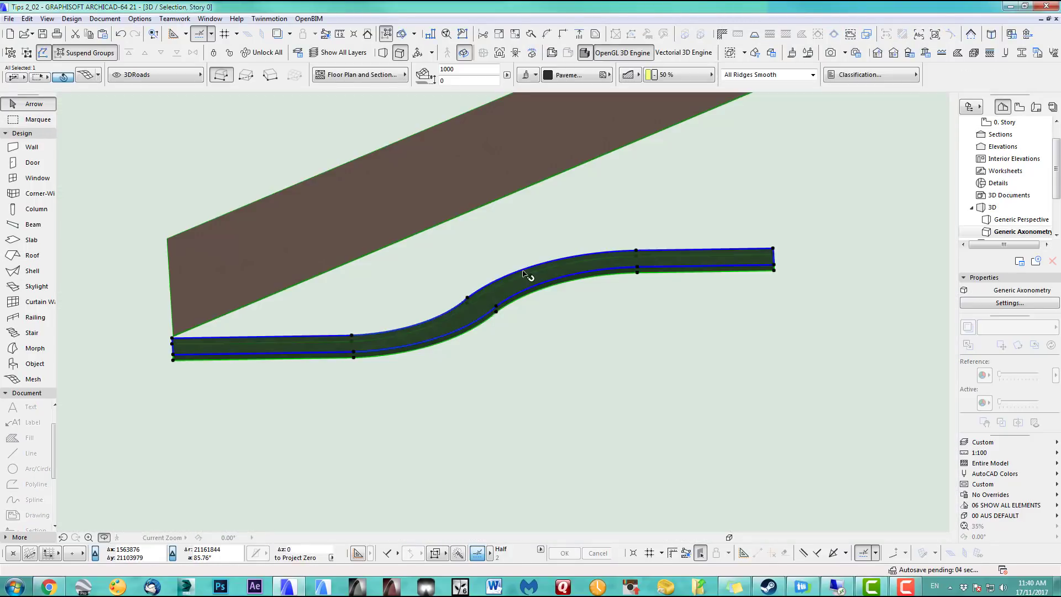
left_click_drag(315, 327, 266, 299)
scroll(266, 298, "up", 4)
middle_click_drag(293, 251, 362, 215)
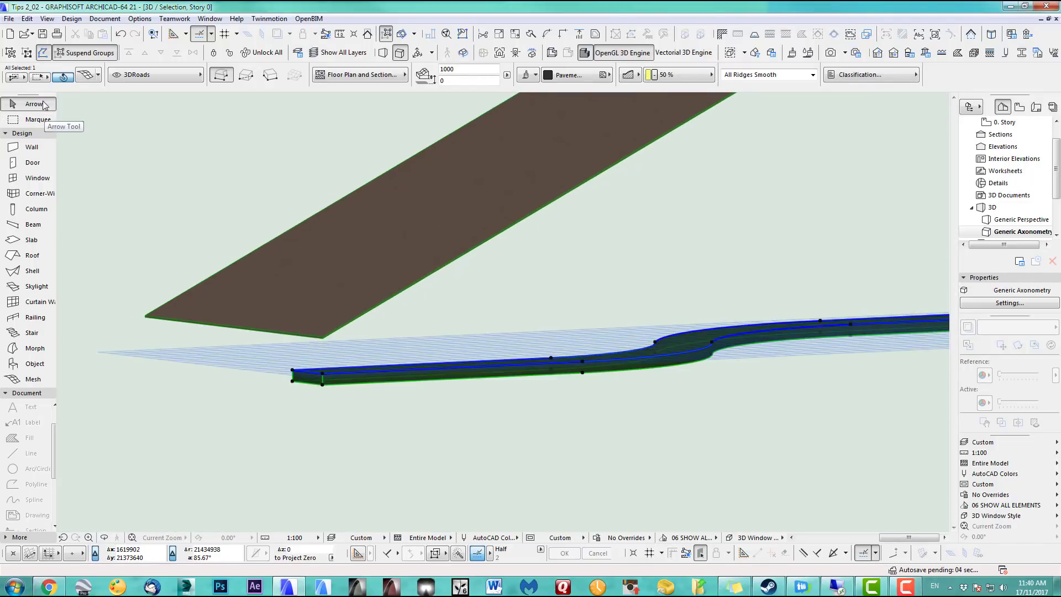
Move the roof's corner node down onto the road's starting corner, tilting the roof
left_click(324, 336)
scroll(330, 346, "up", 2)
middle_click_drag(330, 347, 410, 286)
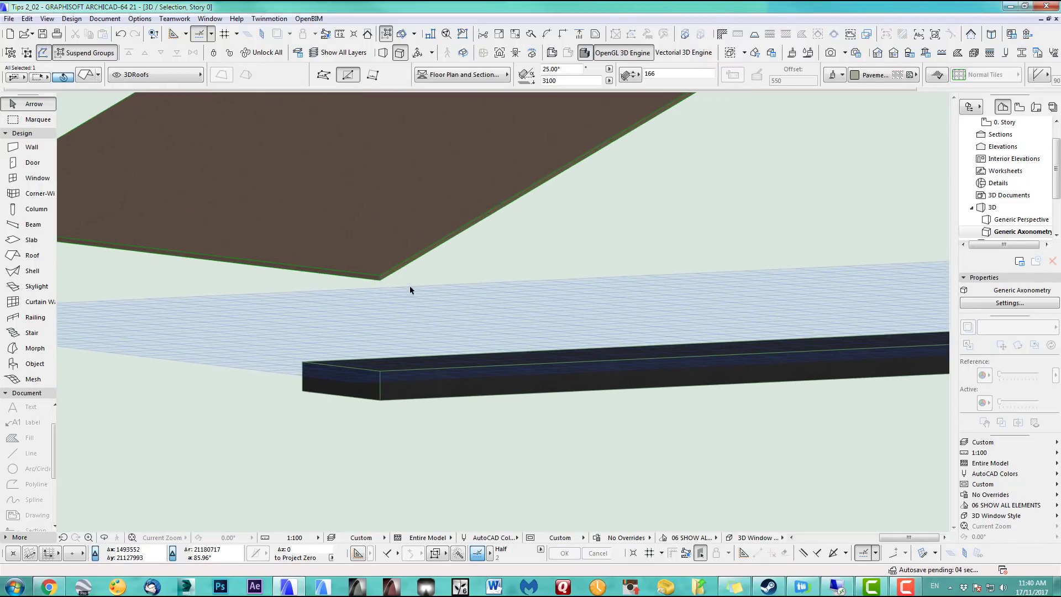
left_click(386, 274)
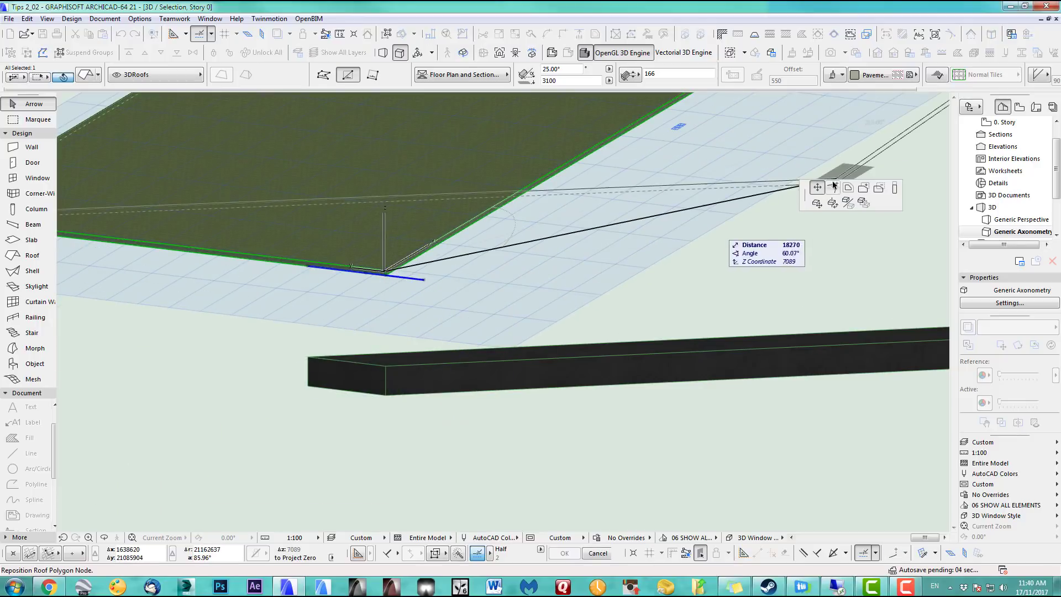
left_click(817, 203)
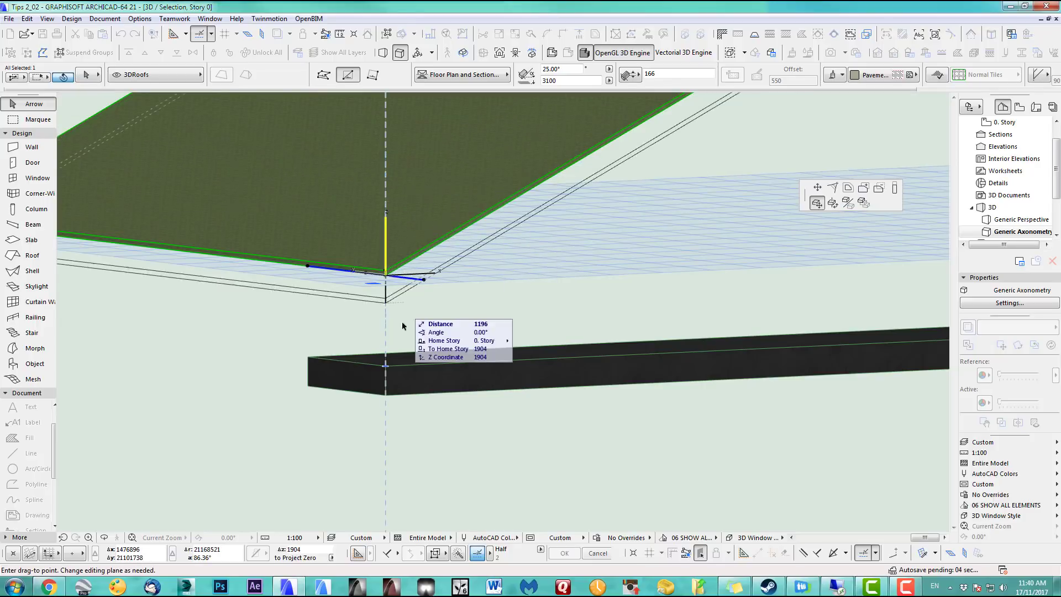
left_click(387, 368)
scroll(486, 351, "down", 5)
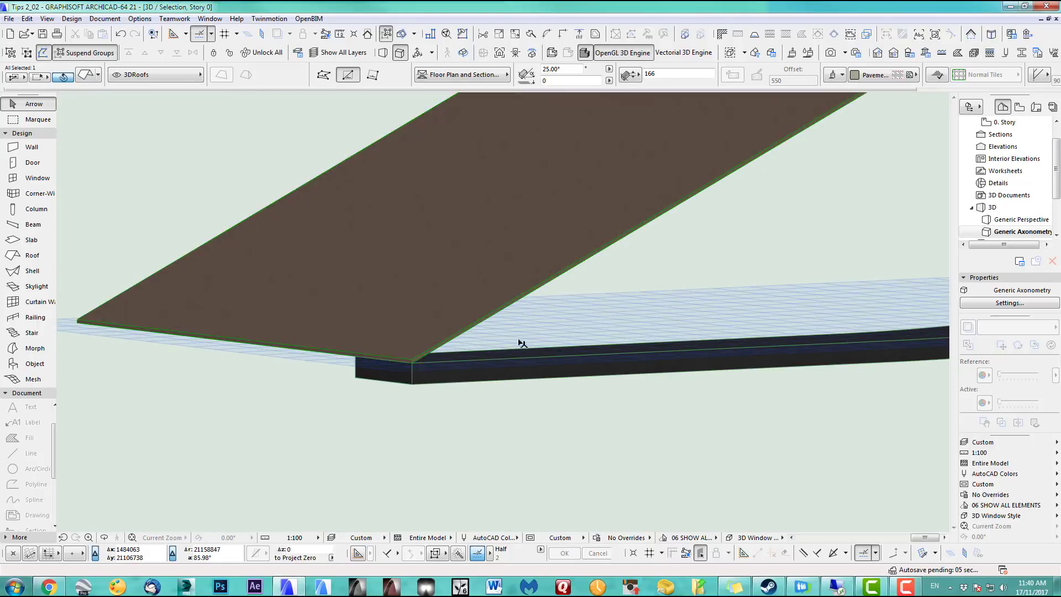
middle_click_drag(717, 290, 301, 413)
scroll(644, 282, "down", 1)
middle_click_drag(710, 232, 575, 276)
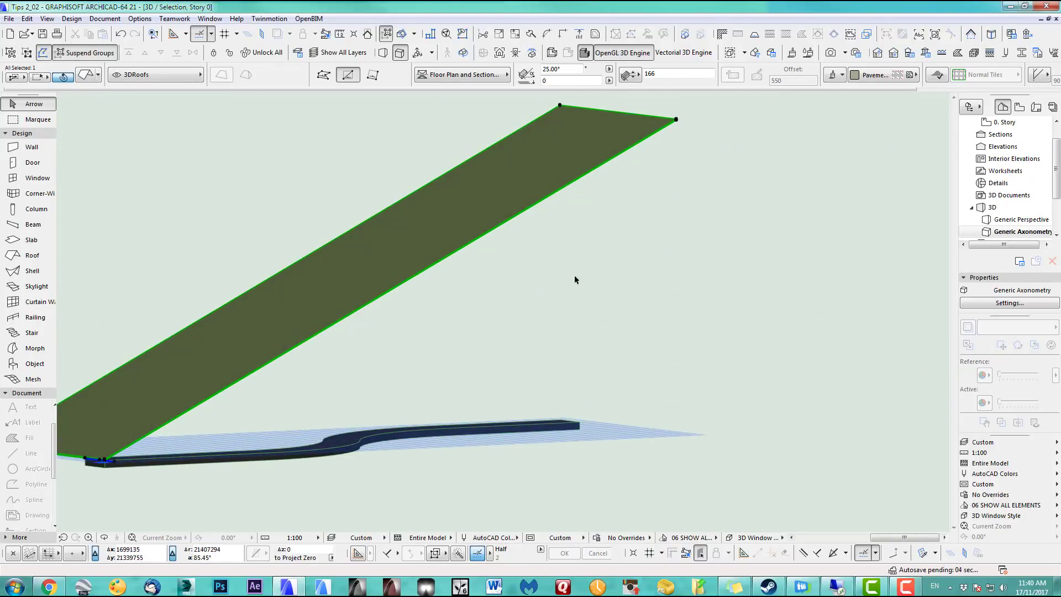
scroll(686, 114, "up", 6)
middle_click_drag(166, 506, 554, 341)
scroll(290, 459, "up", 3)
middle_click_drag(290, 459, 661, 292)
scroll(370, 426, "up", 5)
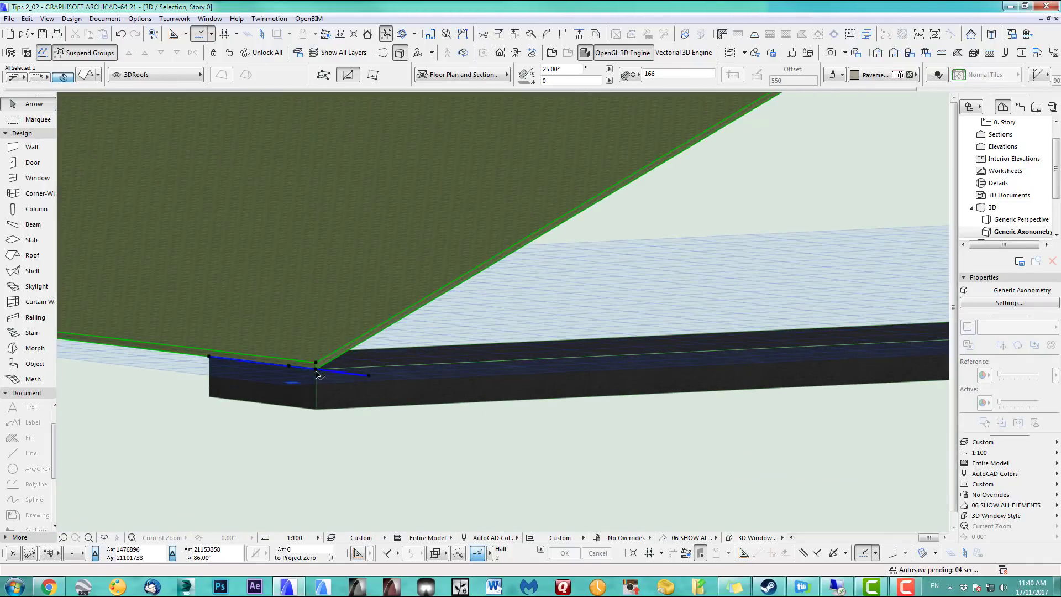
scroll(315, 384, "down", 2)
scroll(760, 187, "down", 5)
middle_click_drag(547, 325, 182, 476)
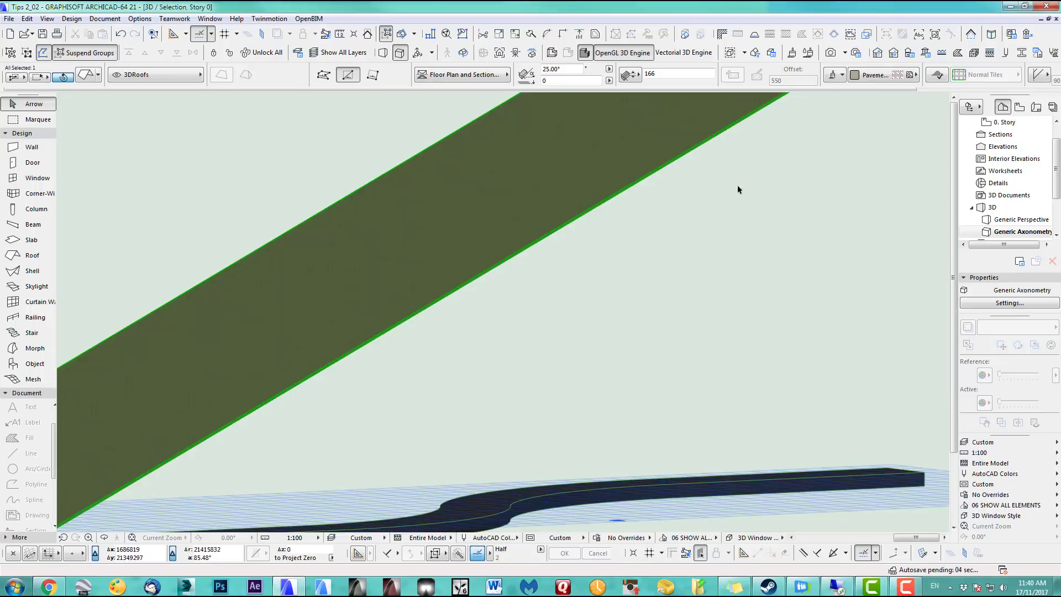
Switch the 3D view to perspective and flatten the roof to zero pitch from its far node
scroll(691, 243, "down", 4)
middle_click_drag(632, 282, 463, 349)
left_click(383, 52)
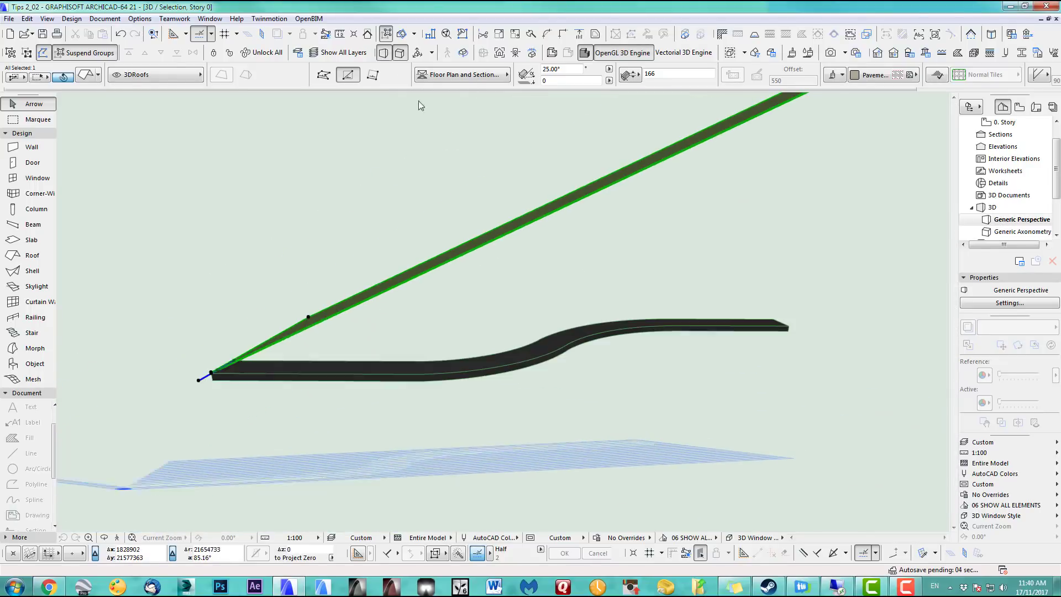
scroll(434, 332, "up", 5)
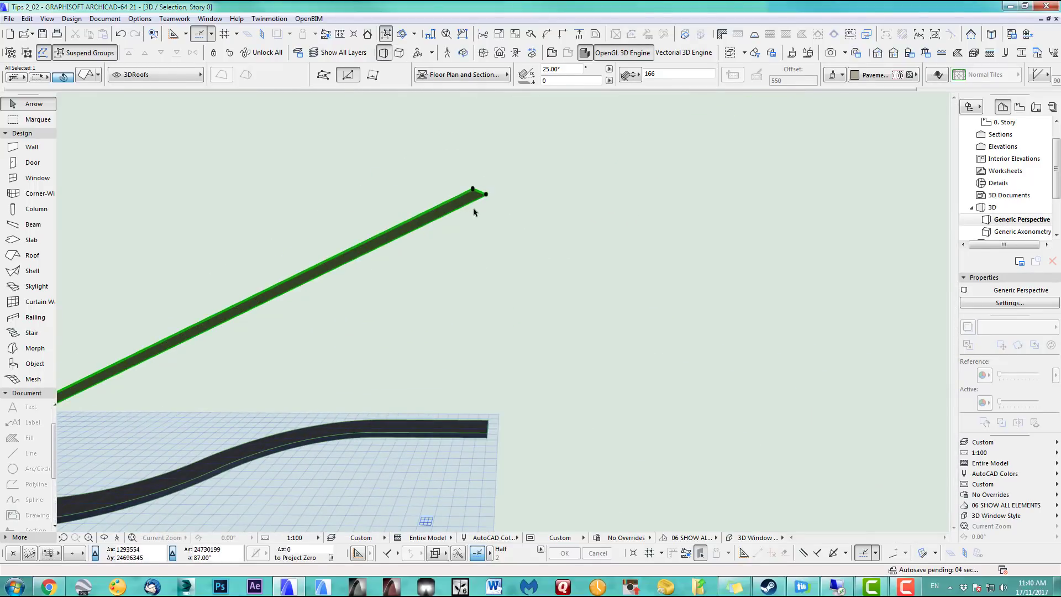
scroll(480, 197, "up", 3)
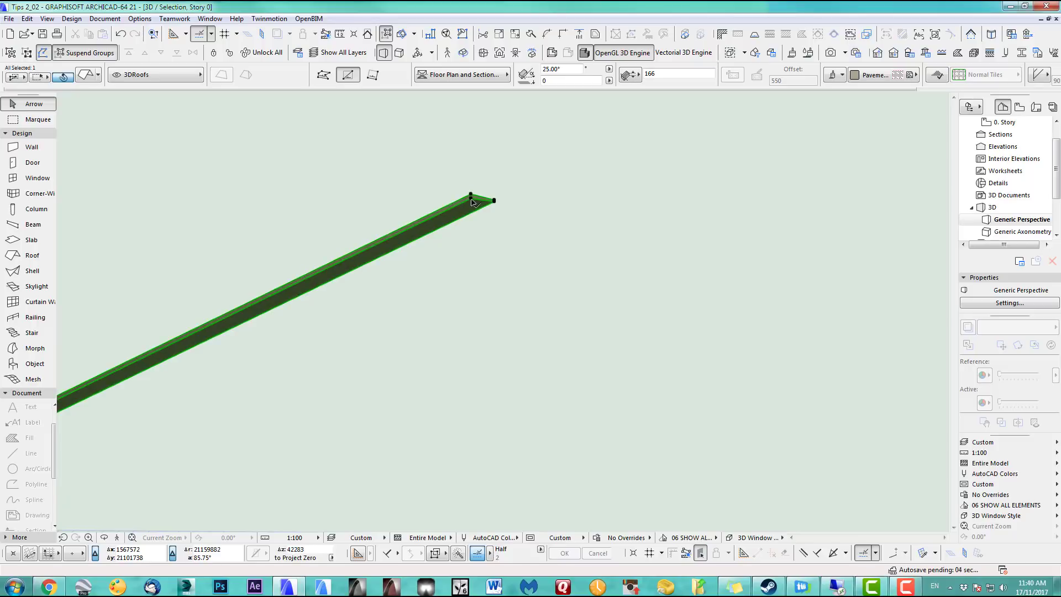
left_click(471, 198)
left_click(611, 254)
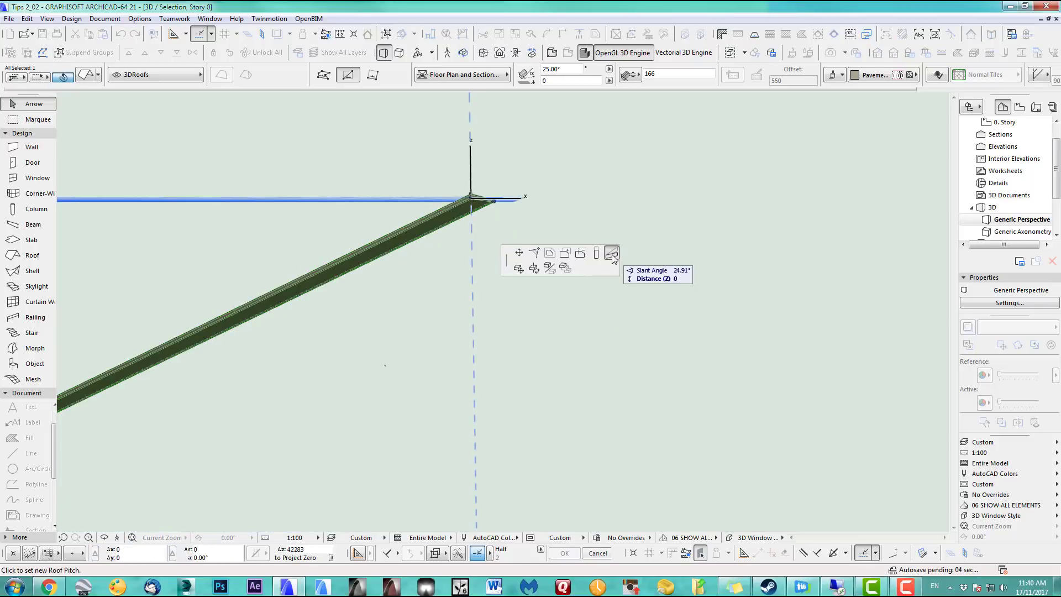
scroll(513, 381, "down", 2)
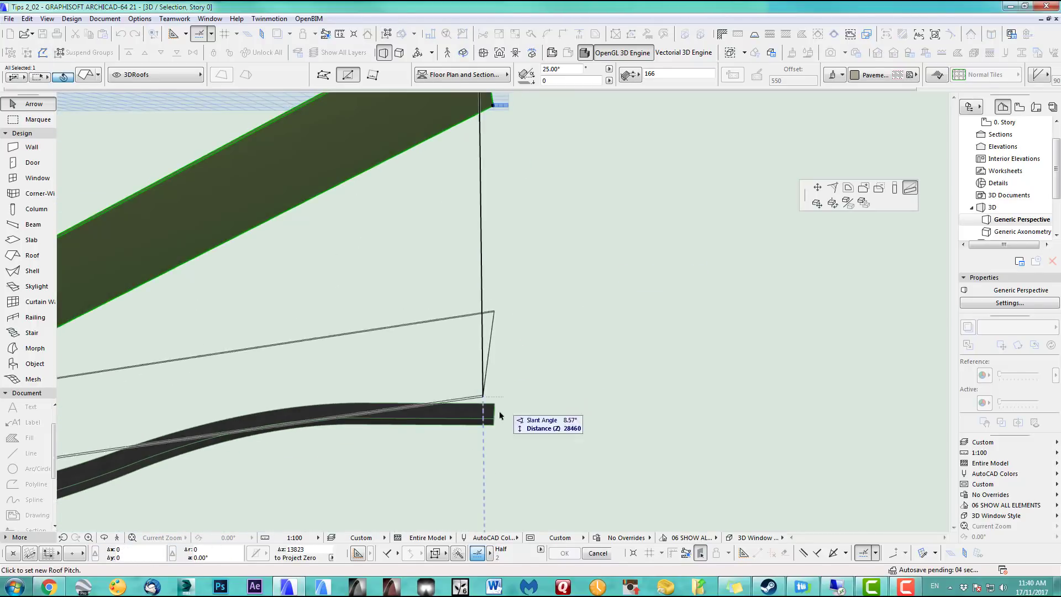
left_click(494, 421)
Re-pitch the roof to 9.29° so it rises from the road's start to above its far end
middle_click_drag(550, 454, 611, 203)
middle_click_drag(531, 306, 655, 343)
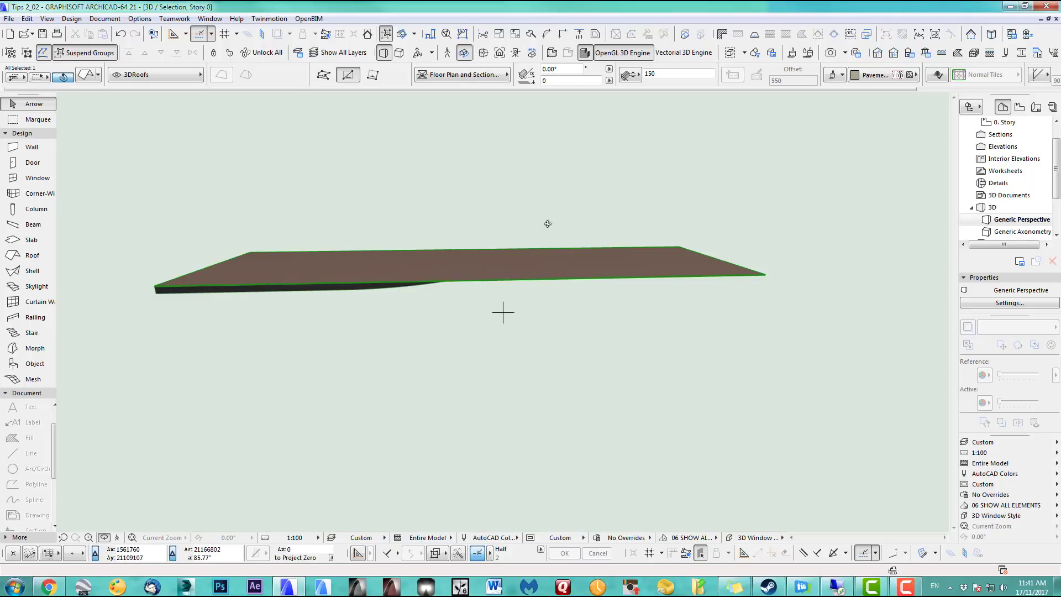
left_click(28, 110)
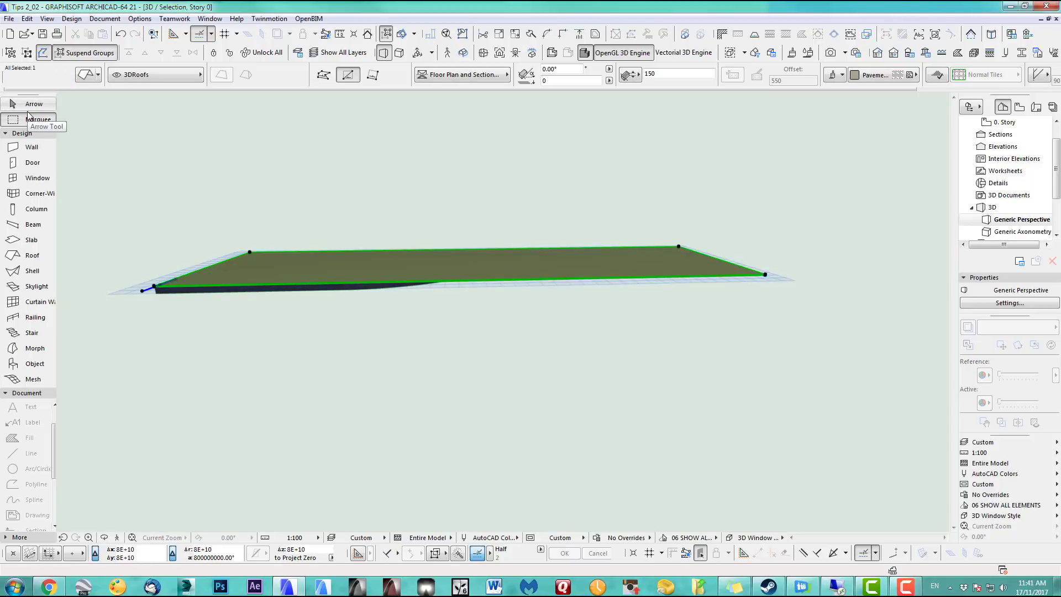
left_click(766, 275)
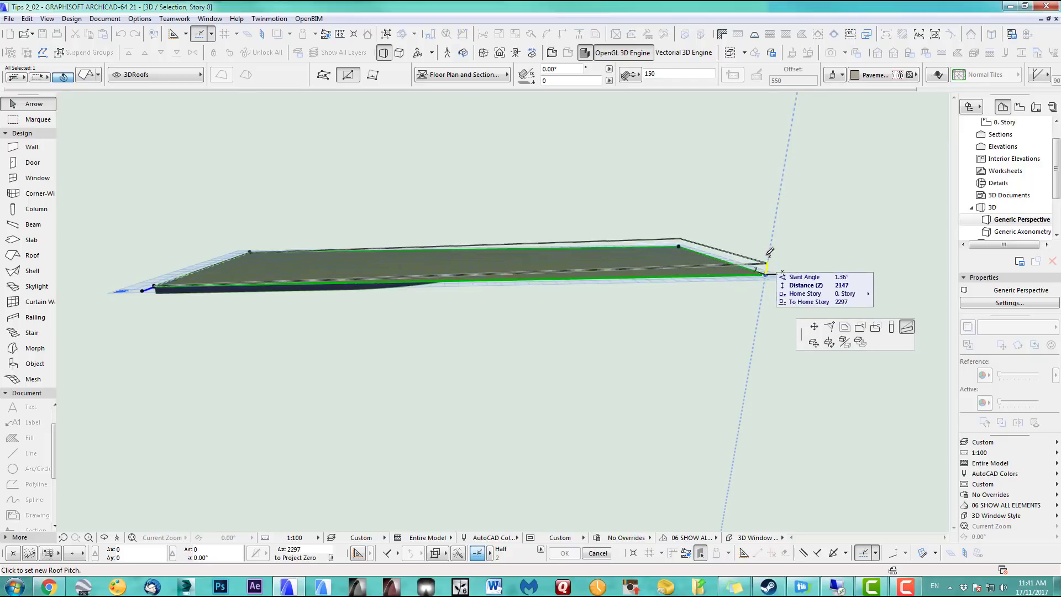
left_click(775, 180)
middle_click_drag(693, 244, 606, 291, "shift")
key("Escape")
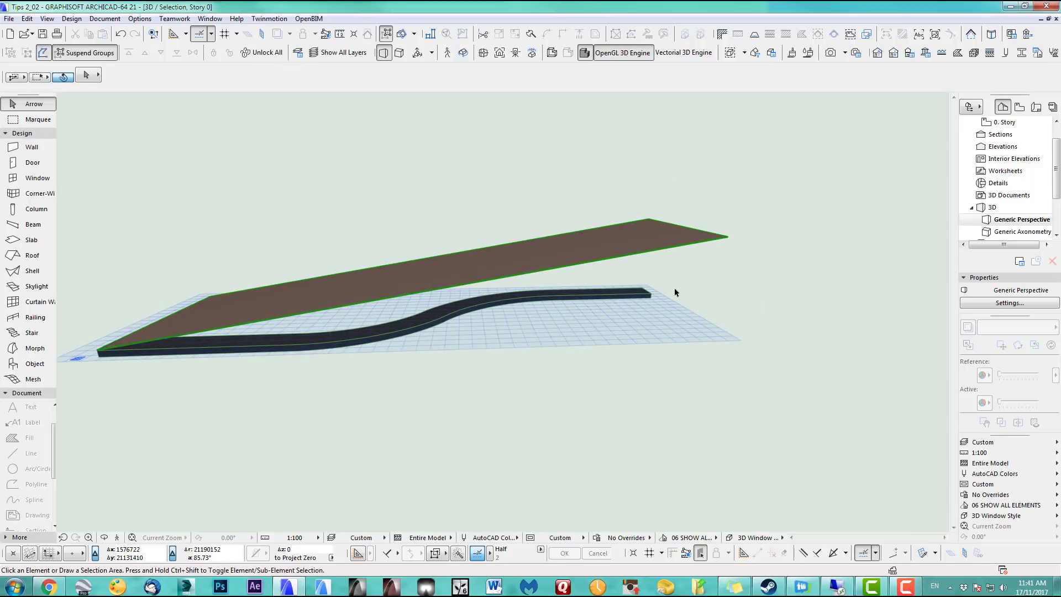
Select the road, switch to axonometry, fit the model, and orient the view onto the road's side face
left_click(652, 296)
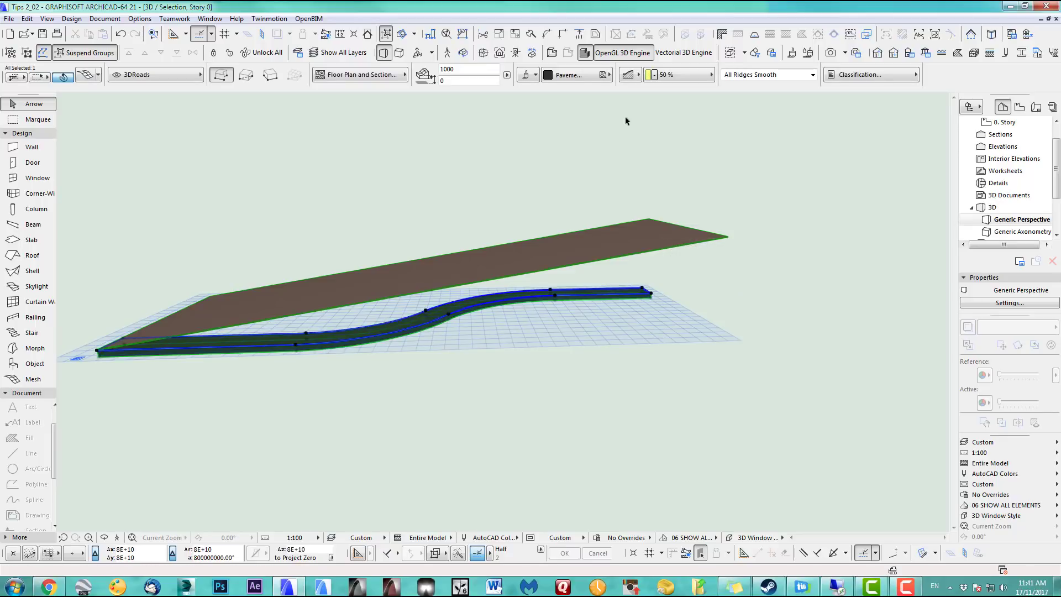
left_click(399, 53)
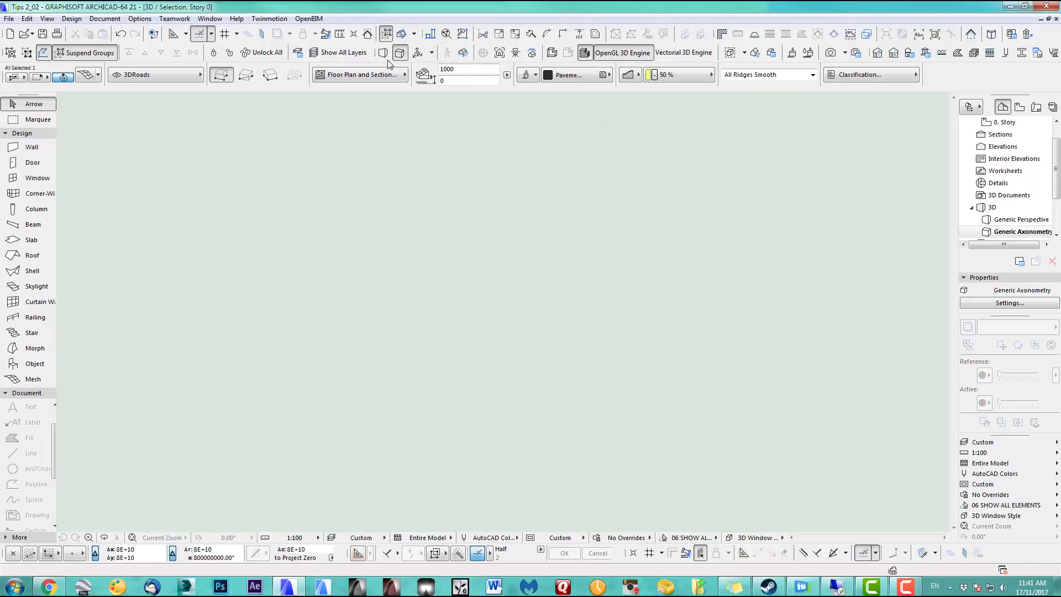
left_click(132, 538)
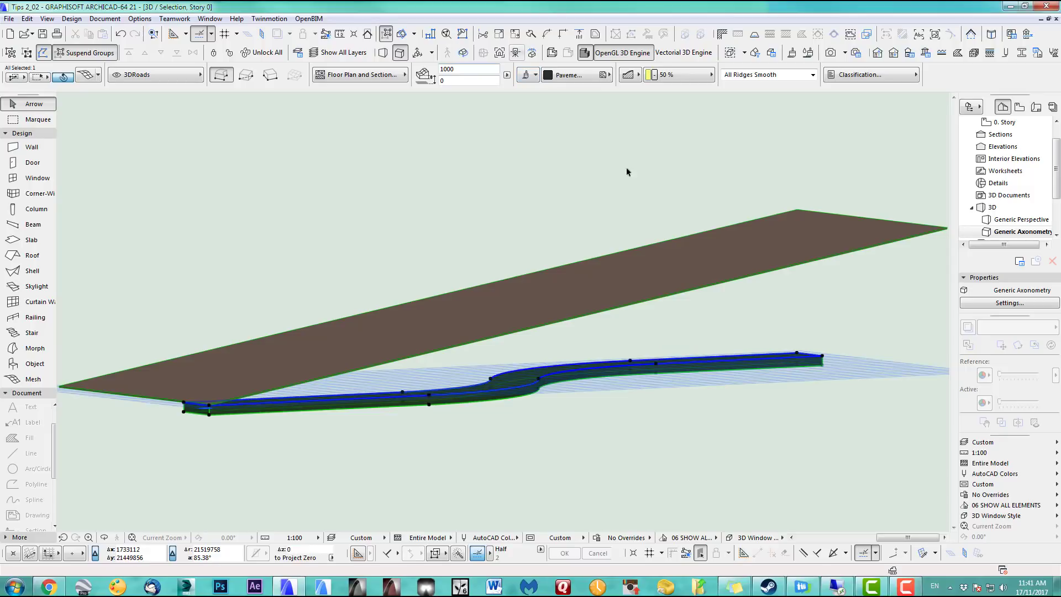
left_click(502, 54)
left_click(812, 362)
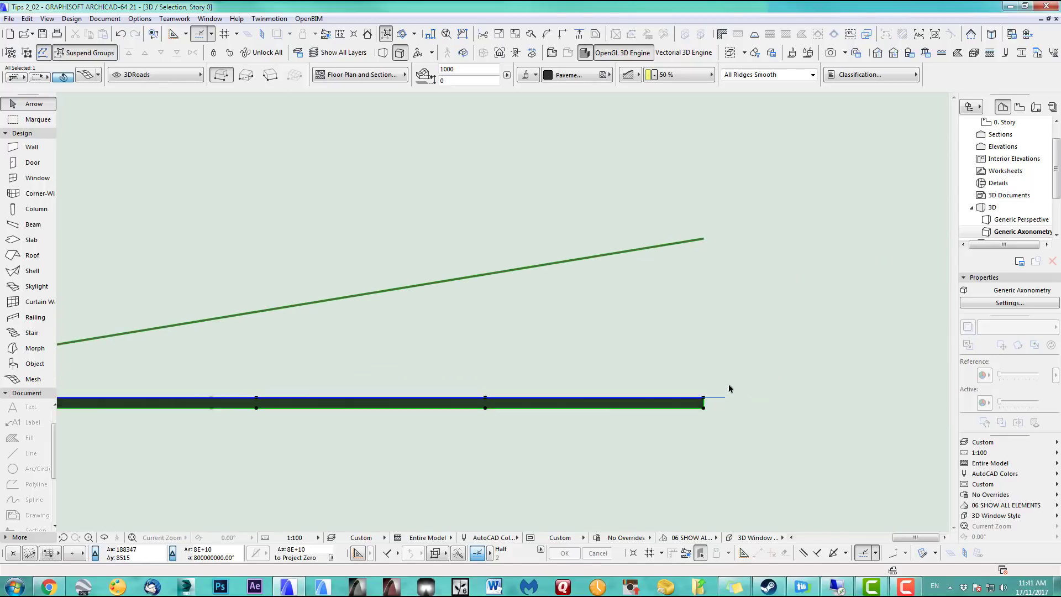
left_click(704, 399)
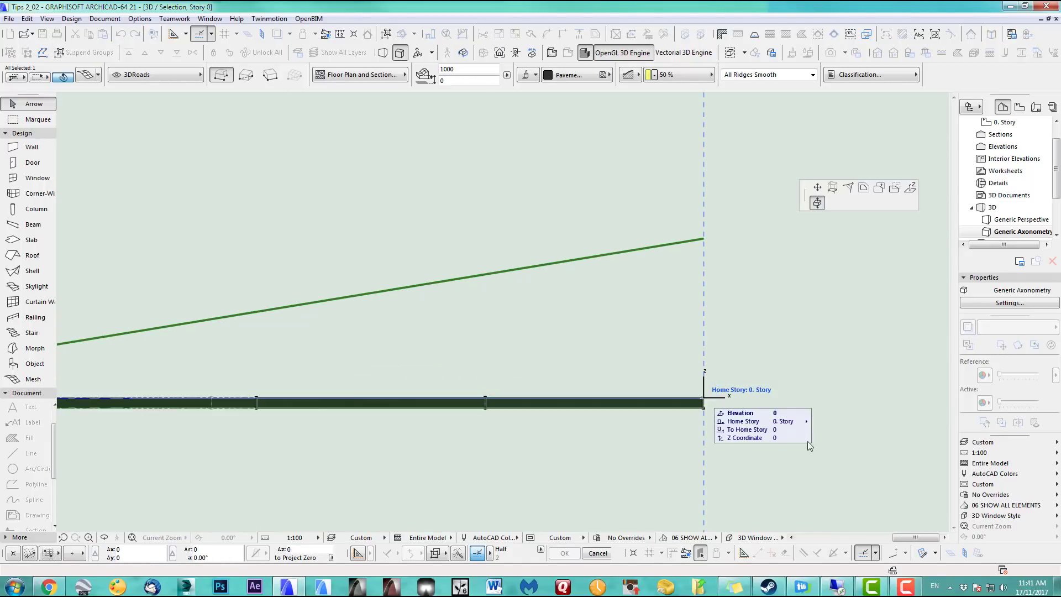
Elevate the road's end node and the next nodes up to the sloping roof line
left_click(910, 188)
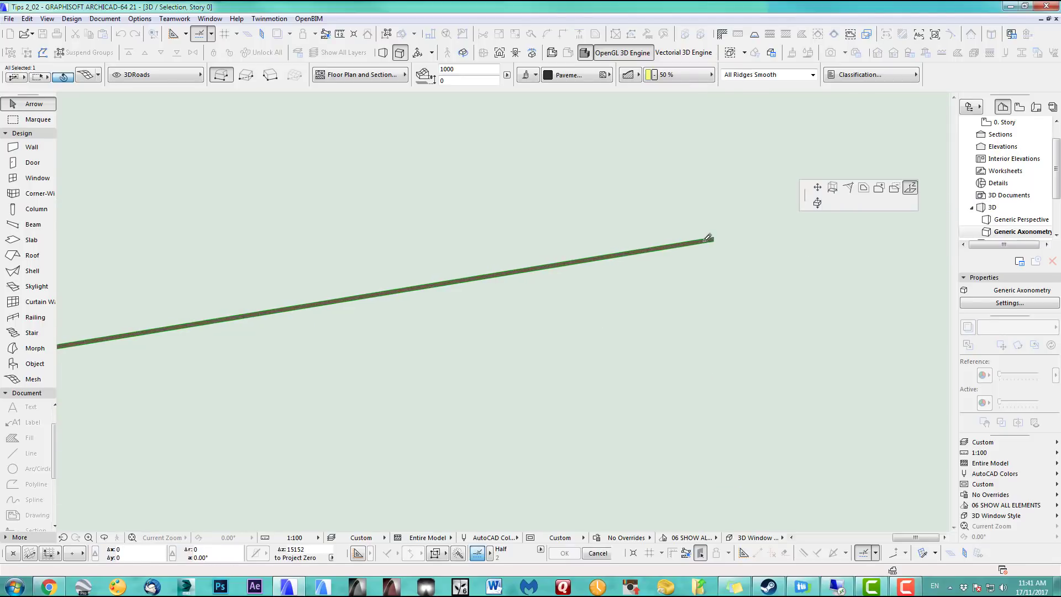
left_click(712, 239)
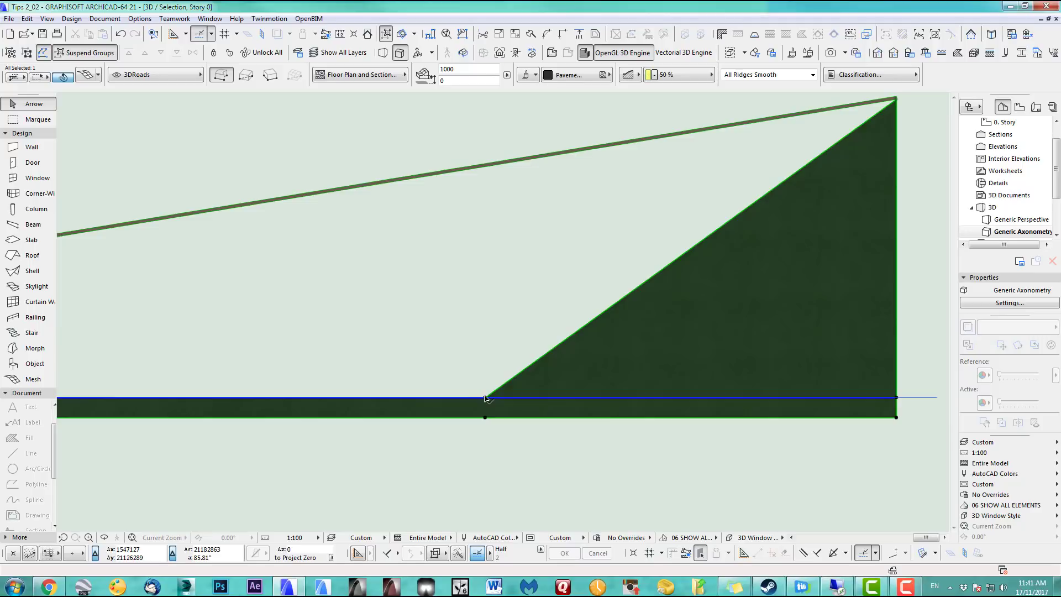
left_click(486, 398)
scroll(489, 177, "up", 3)
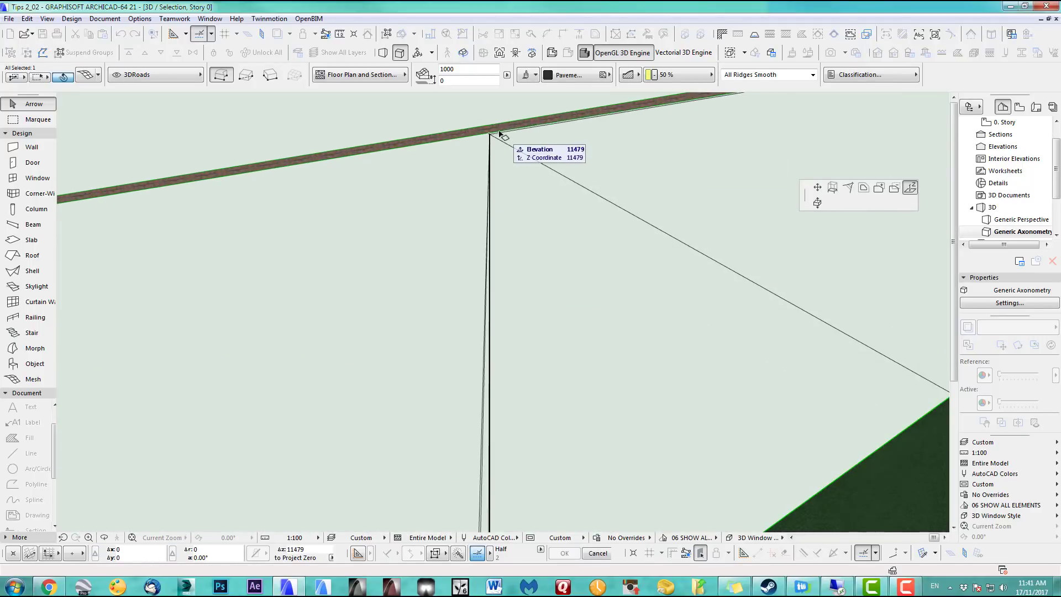
left_click(490, 133)
scroll(590, 270, "down", 5)
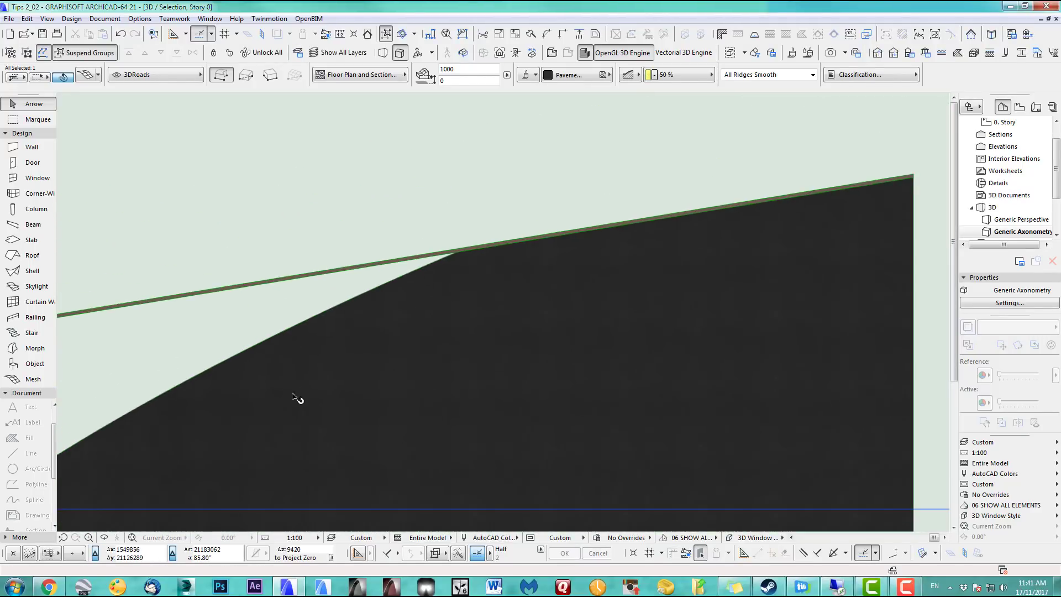
middle_click_drag(194, 431, 614, 374)
scroll(503, 407, "up", 2)
left_click(503, 408)
left_click(507, 418)
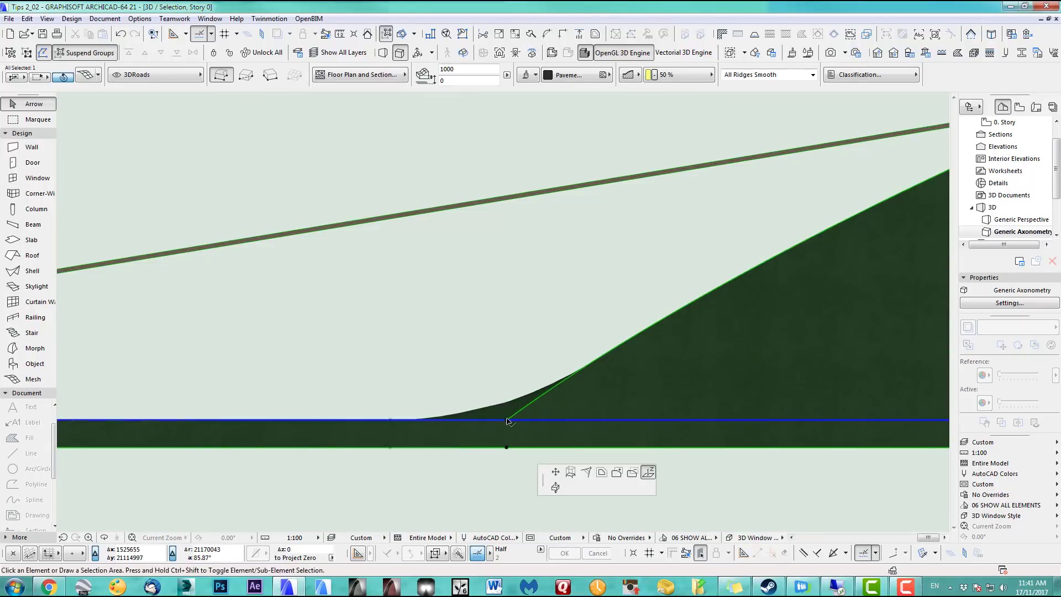
left_click(509, 198)
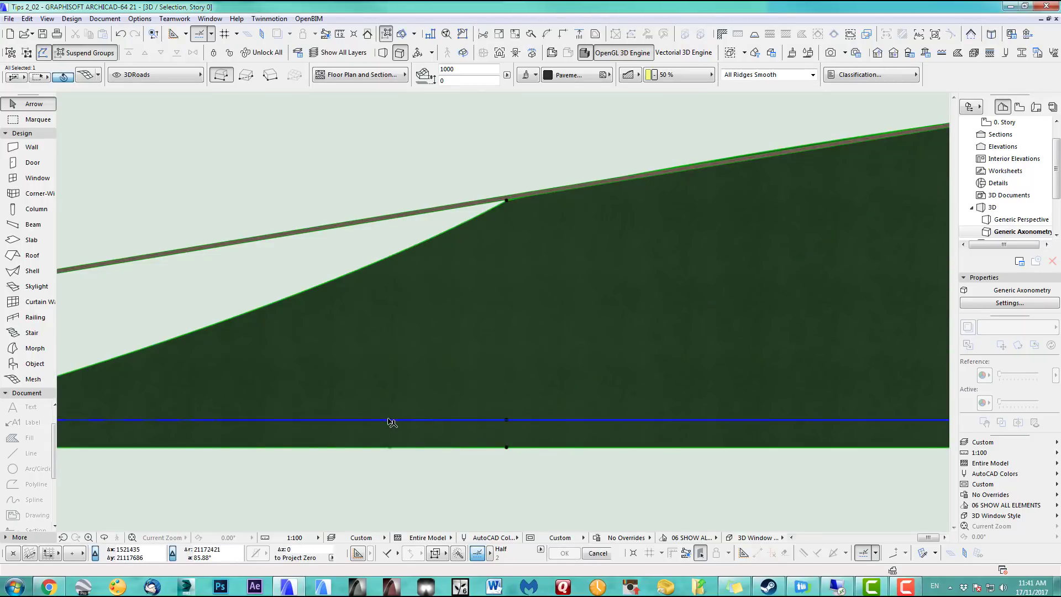
Raise the ramp's lower-left node to the roof line, check the surface, and return to the 0. Story plan
middle_click_drag(74, 416, 633, 374)
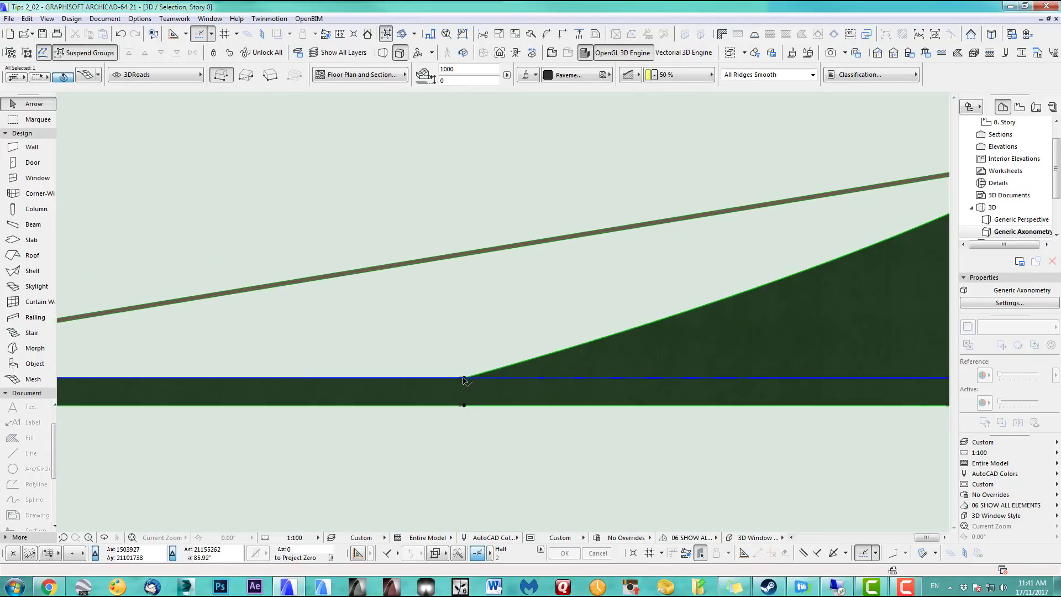
left_click(464, 381)
left_click(464, 256)
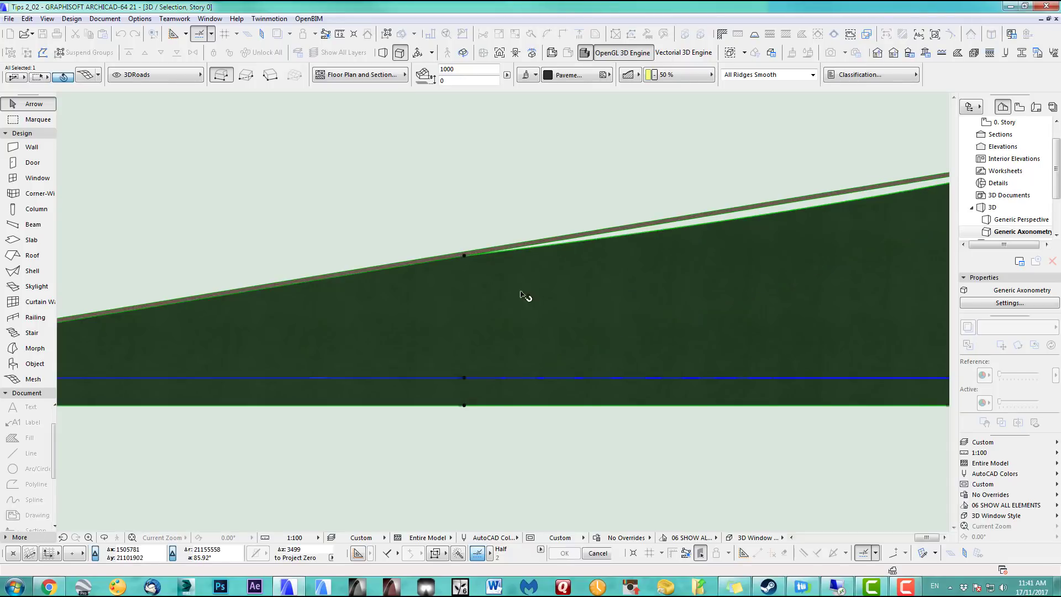
scroll(539, 296, "down", 2)
middle_click_drag(691, 273, 445, 317)
scroll(591, 304, "down", 3)
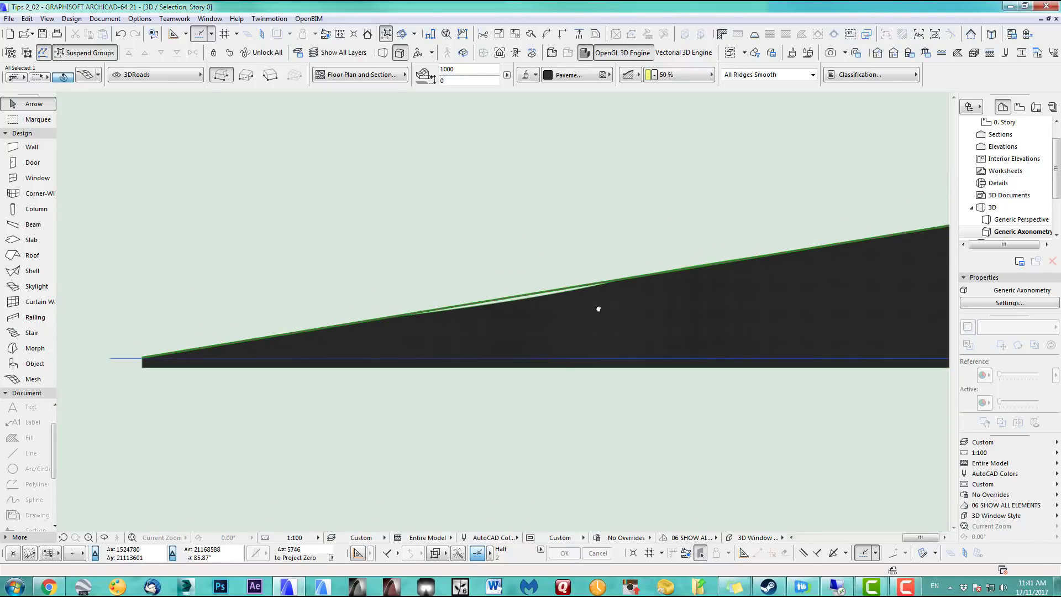
scroll(473, 324, "up", 3)
scroll(446, 296, "down", 5)
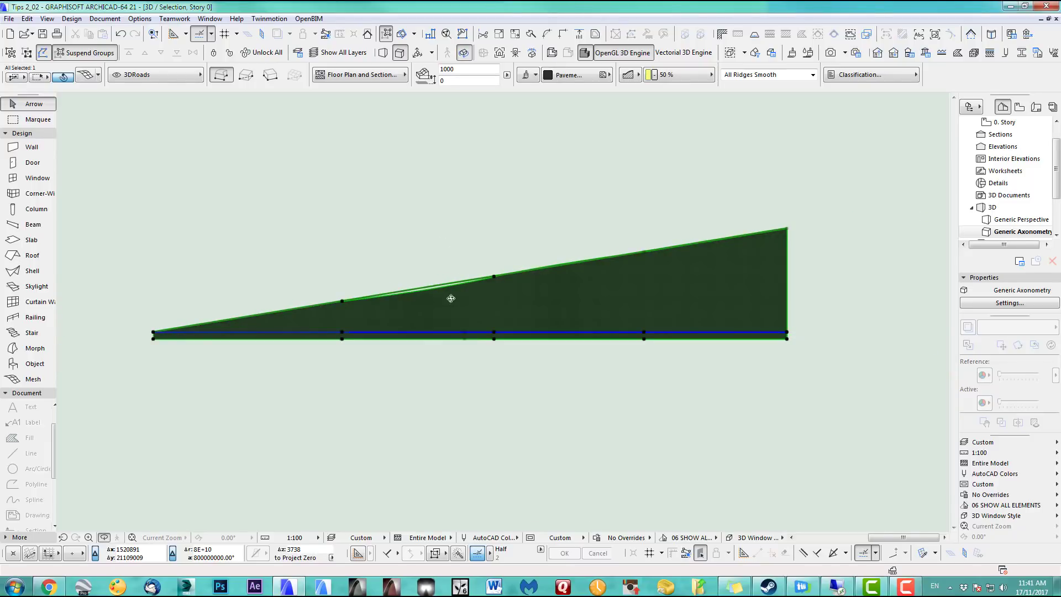
middle_click_drag(451, 299, 710, 348, "shift")
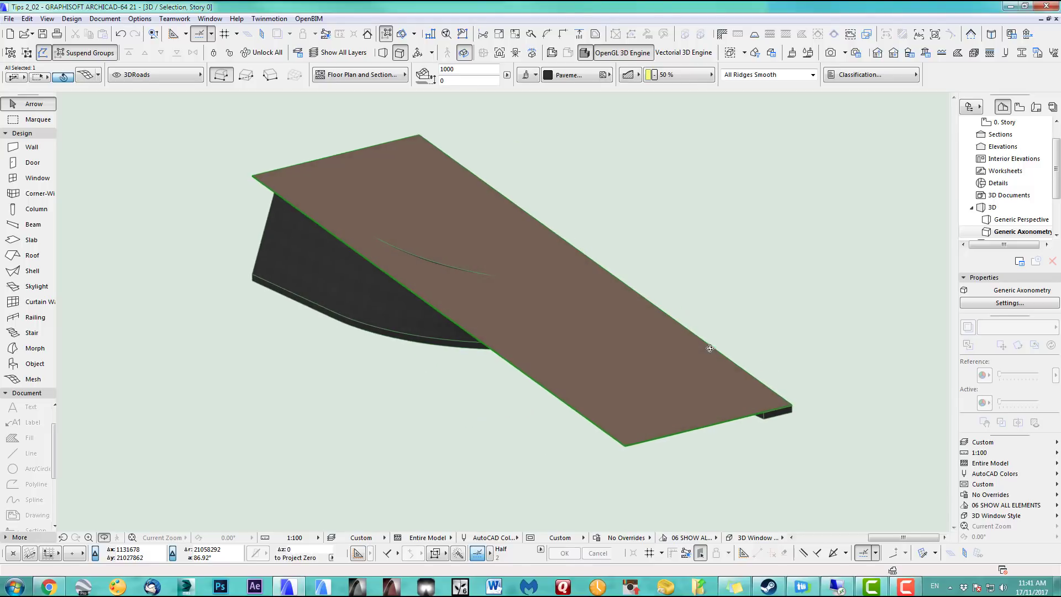
key("F2")
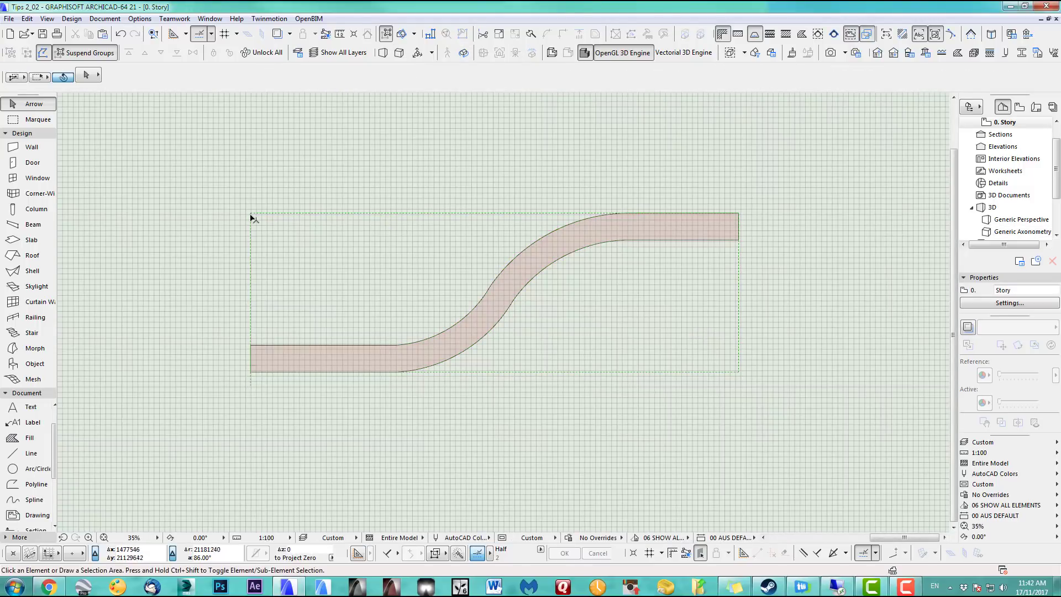
Move the roof outline down below the road in the floor plan
middle_click_drag(251, 233, 256, 350)
key("ctrl+d")
left_click(256, 329)
middle_click_drag(260, 410, 276, 184)
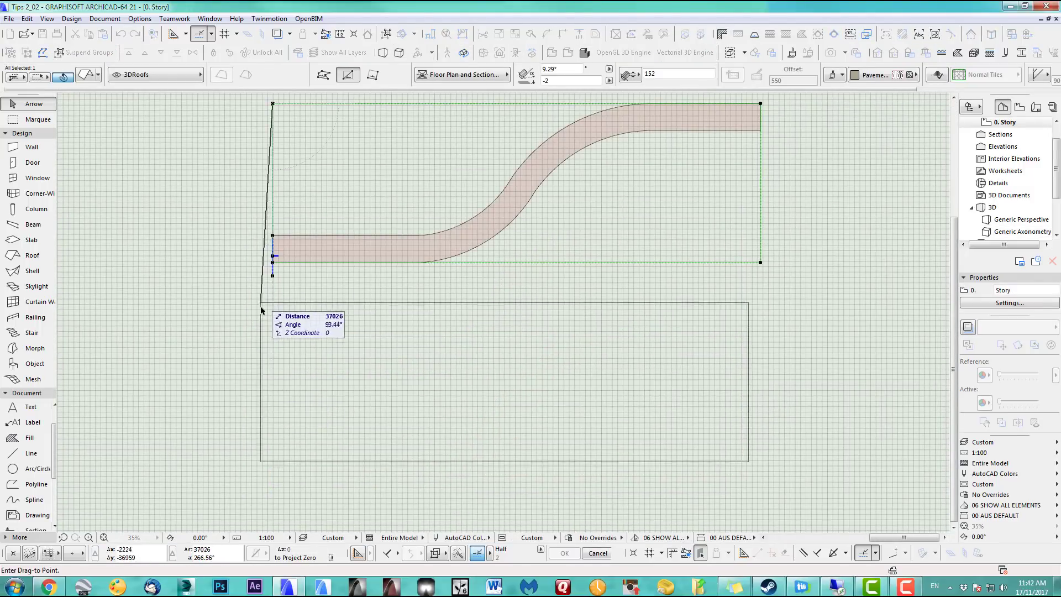
left_click(278, 312)
left_click(356, 290)
Show the road mesh alone in 3D and raise its corner node to a new height
left_click(419, 260)
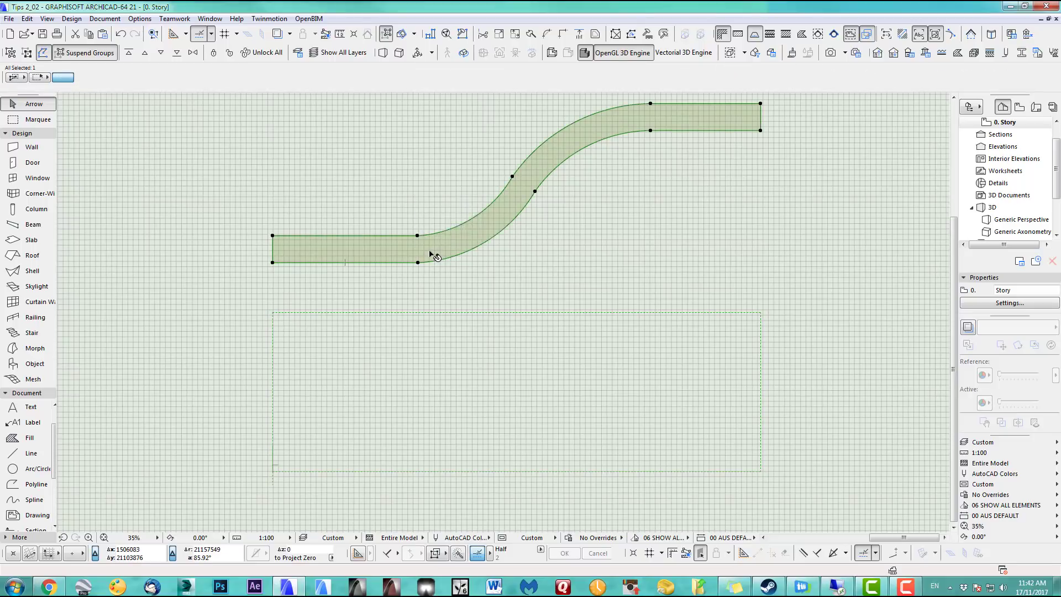
key("F5")
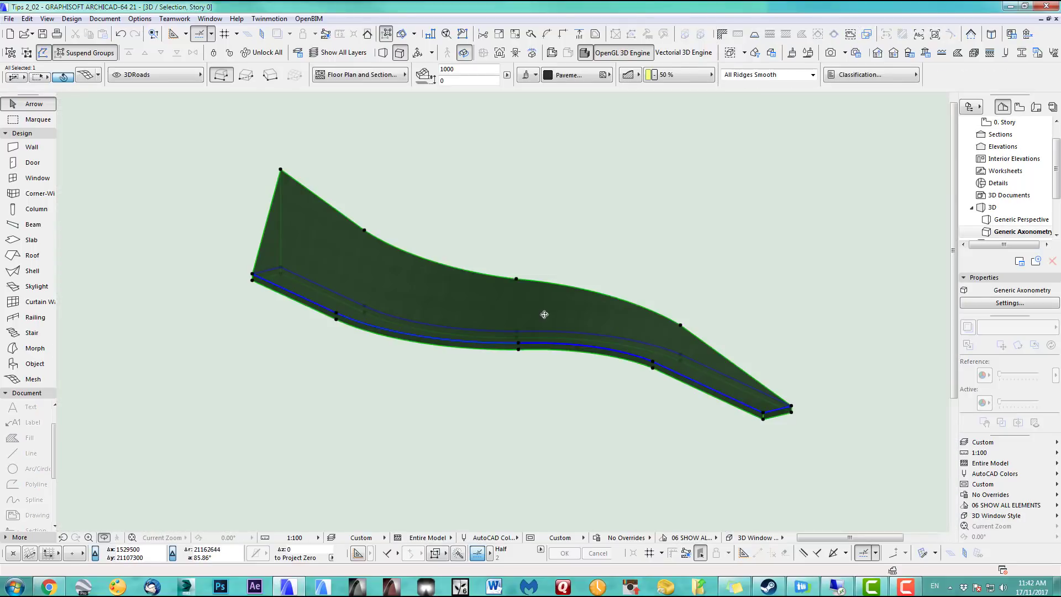
middle_click_drag(499, 309, 431, 288, "shift")
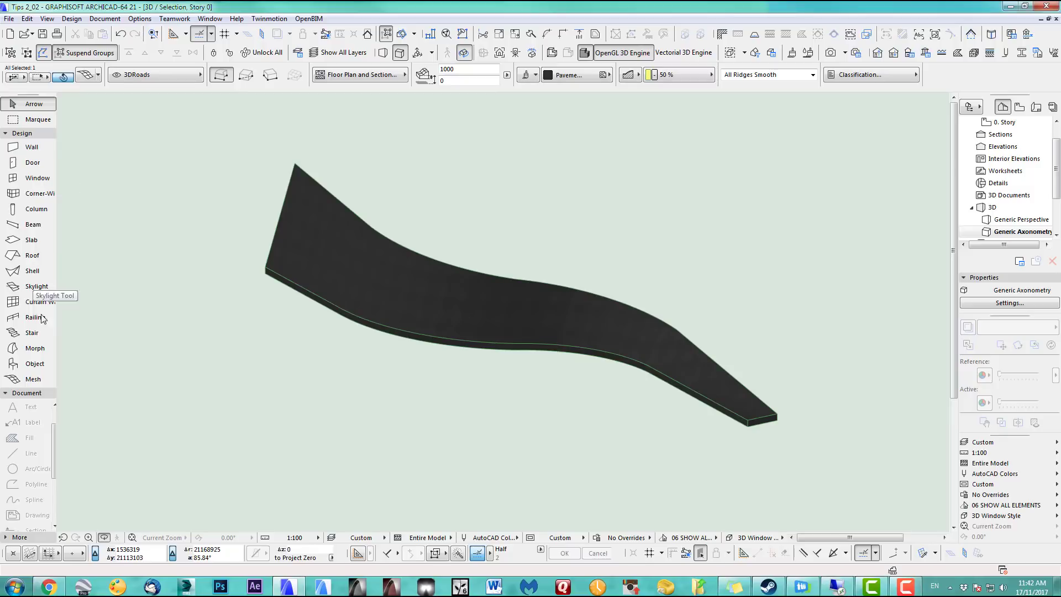
left_click(32, 379)
left_click(266, 266)
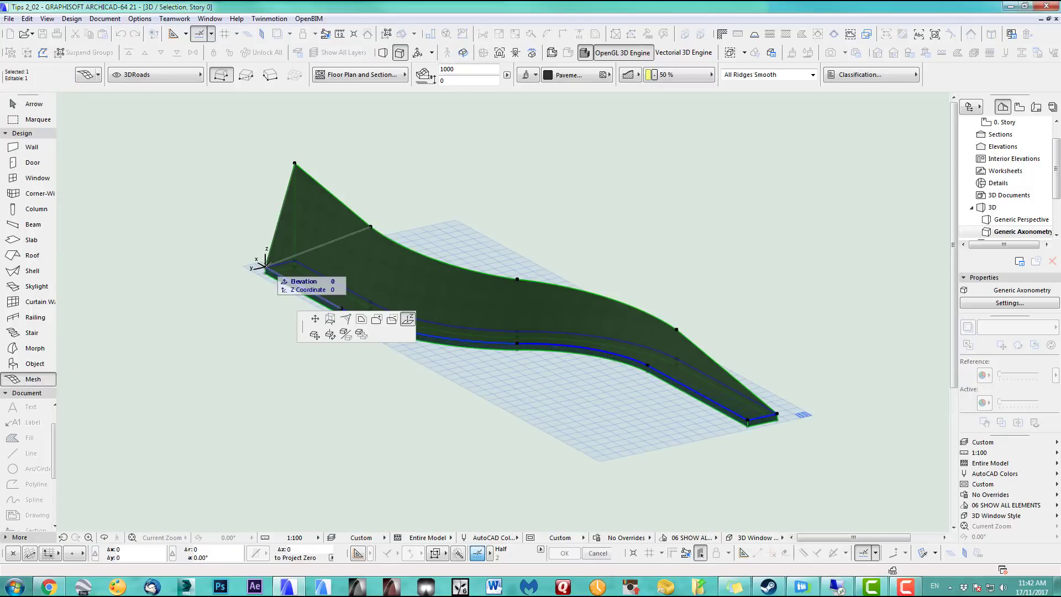
left_click(407, 319)
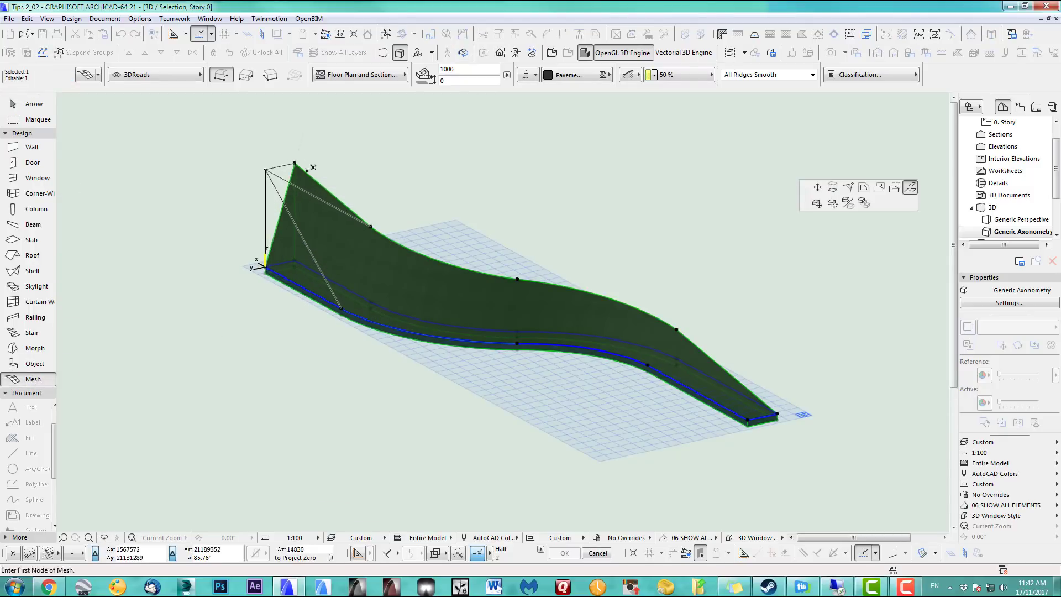
left_click(266, 169)
Raise further road nodes to 11490 and 7942, match the lower-right node, then return to plan
left_click(341, 308)
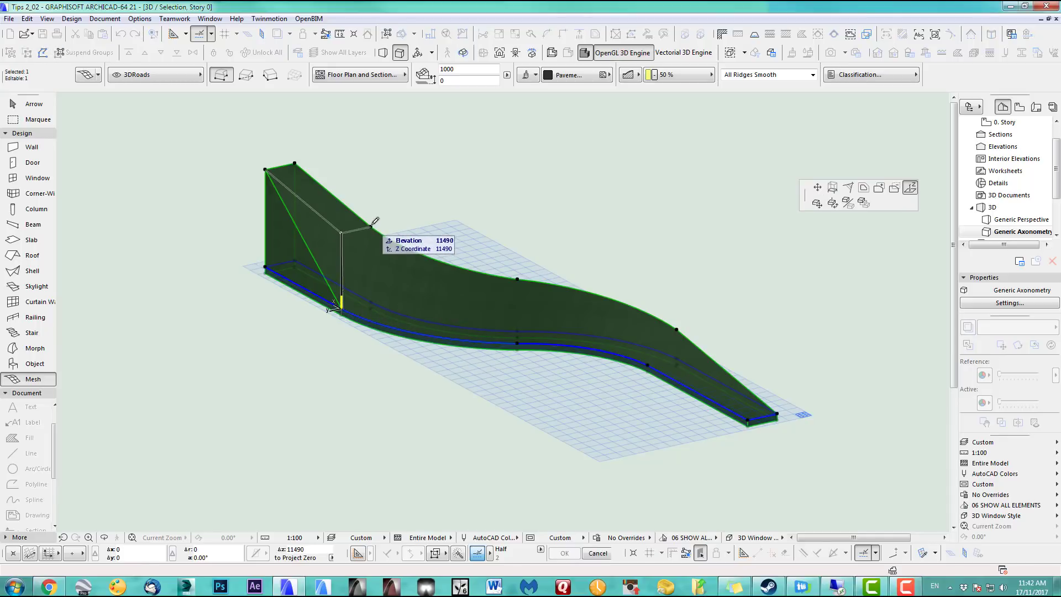
left_click(371, 226)
left_click(518, 343)
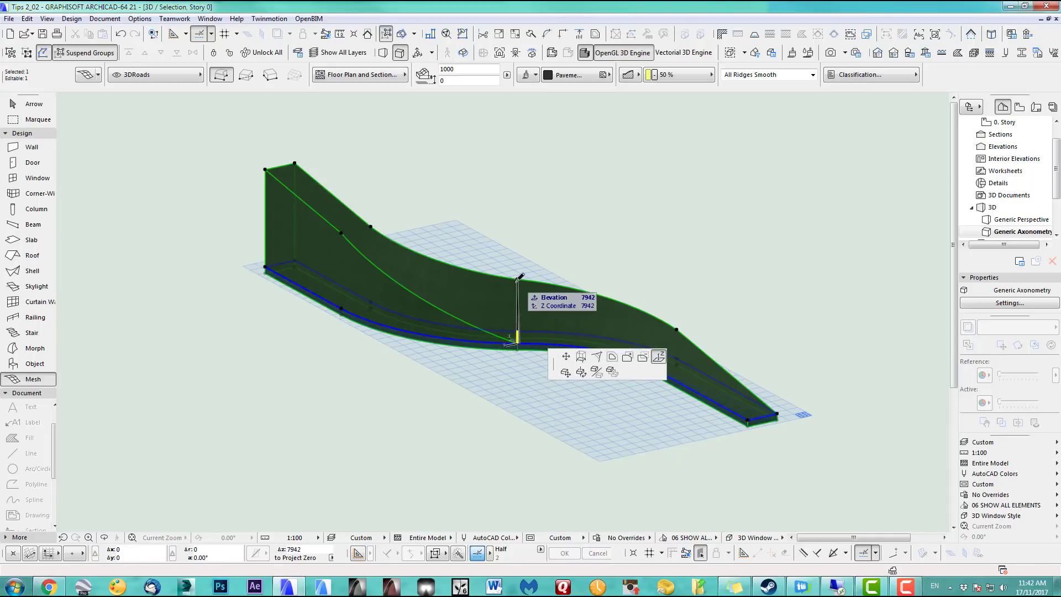
left_click(518, 279)
middle_click_drag(524, 301, 422, 289)
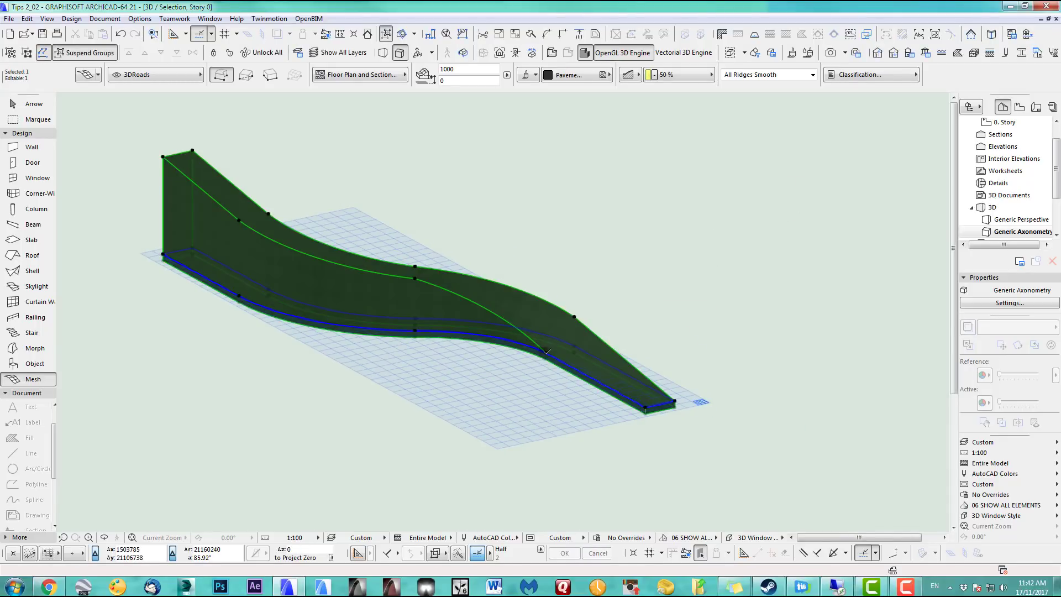
left_click(546, 353)
left_click(574, 317)
middle_click_drag(622, 347, 354, 342, "shift")
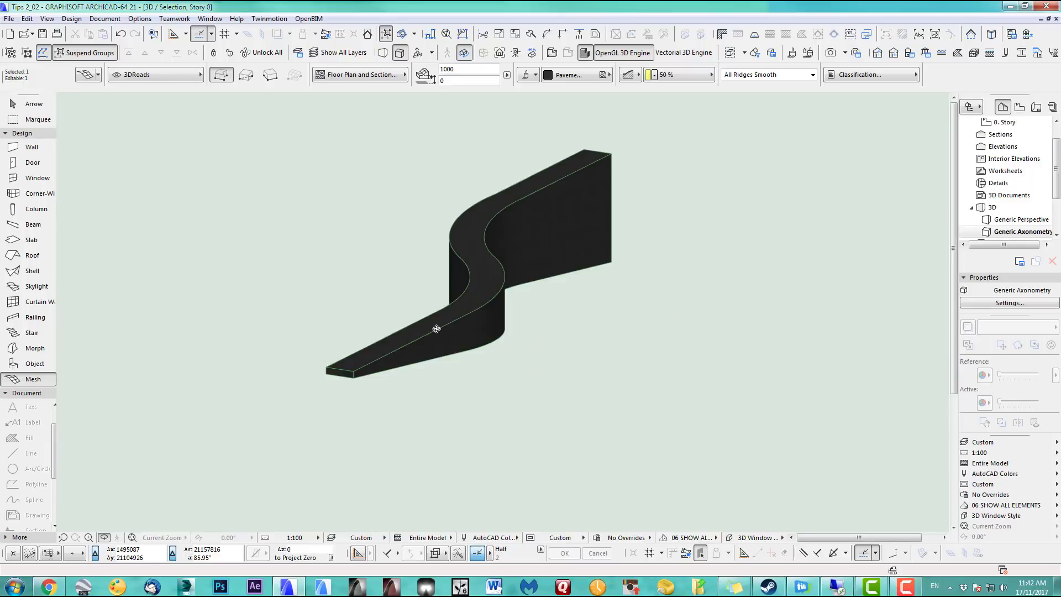
key("F2")
left_click(237, 290)
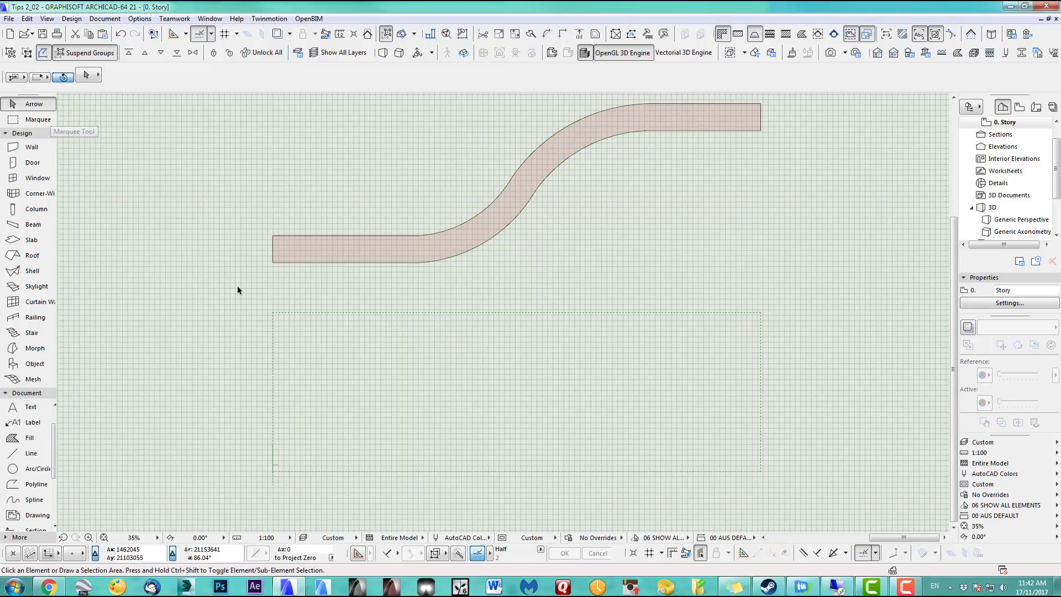
Move the roof outline back over the road and offset its top edge further out
left_click_drag(272, 472, 273, 279)
middle_click_drag(630, 279, 531, 426)
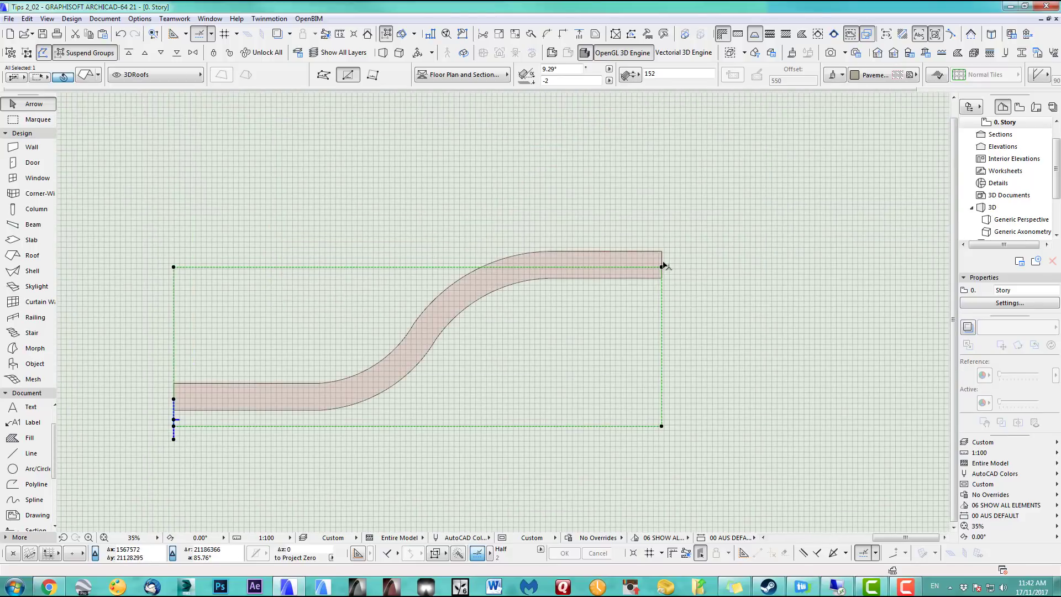
left_click(424, 271)
middle_click_drag(445, 292, 523, 326)
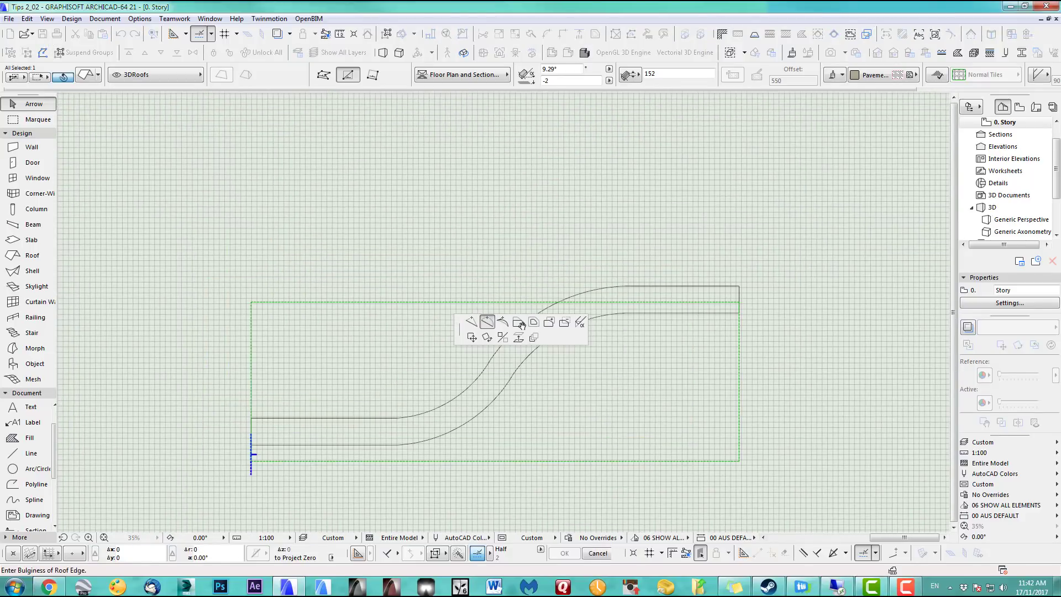
left_click(522, 325)
left_click(864, 188)
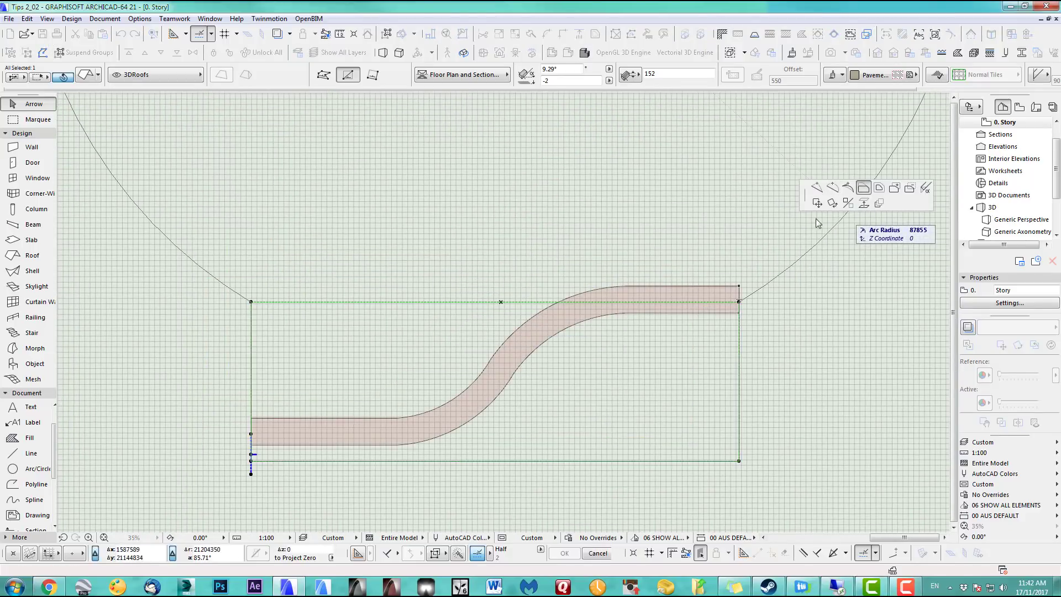
left_click(731, 211)
middle_click_drag(768, 268, 730, 257)
Marquee-select the roof and road together and view them in 3D
key("Escape")
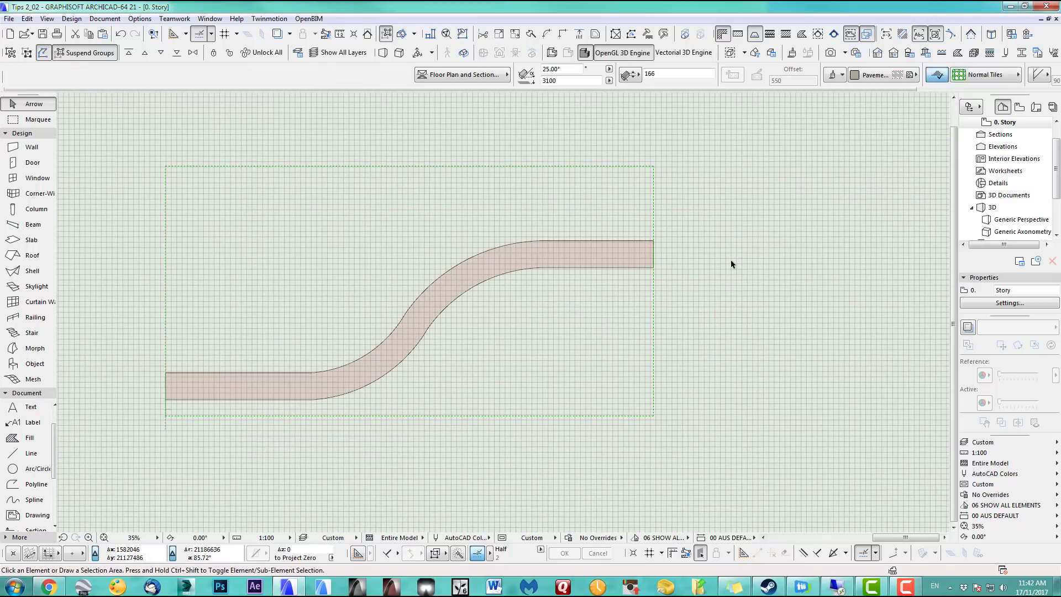
left_click_drag(200, 117, 522, 376)
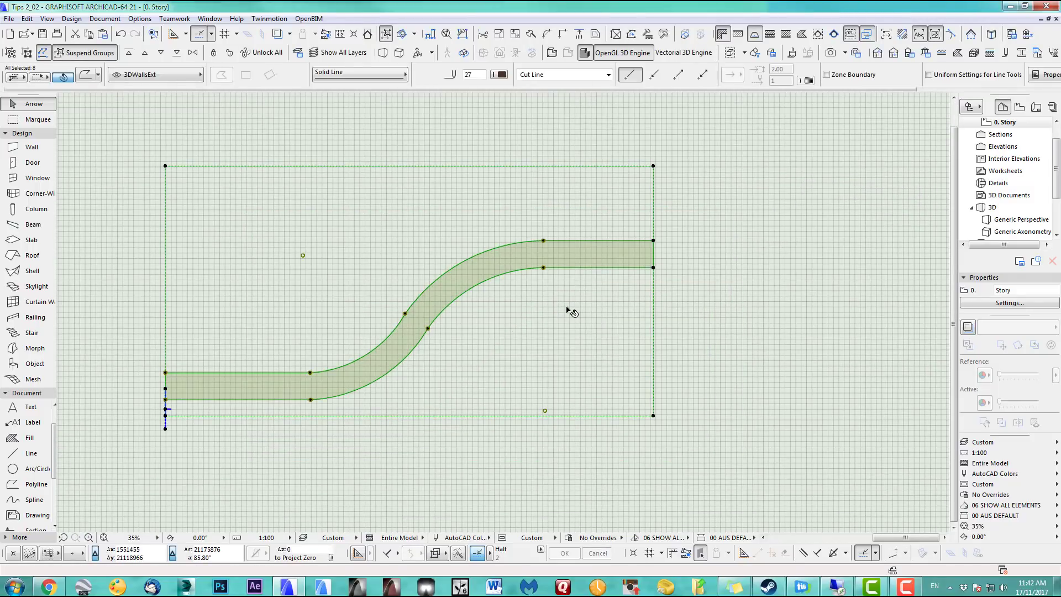
key("F5")
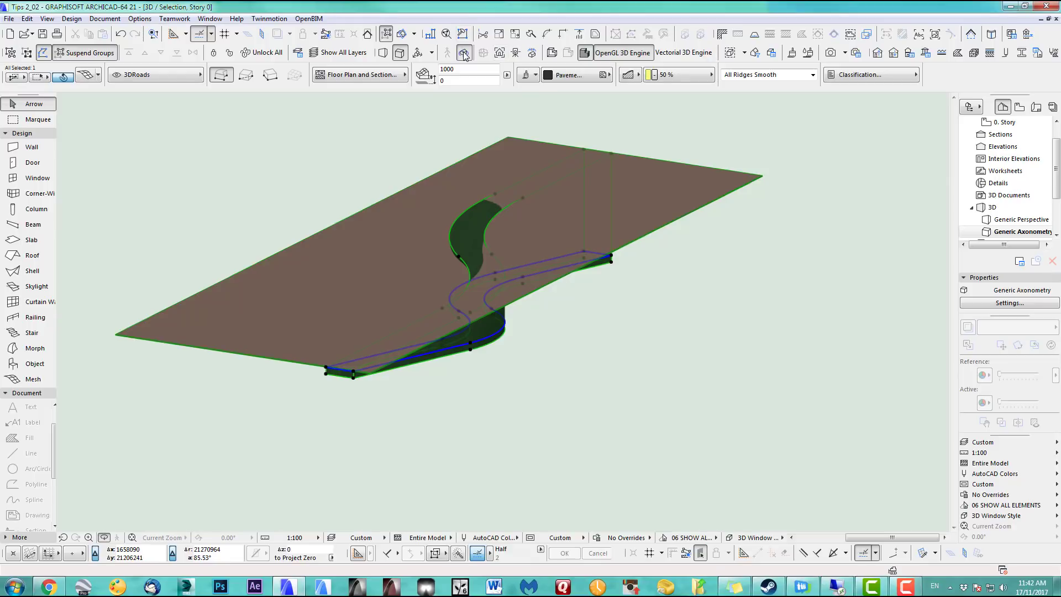
Orient the 3D view onto the road's side surface, then orbit to see the roof's top
left_click(501, 55)
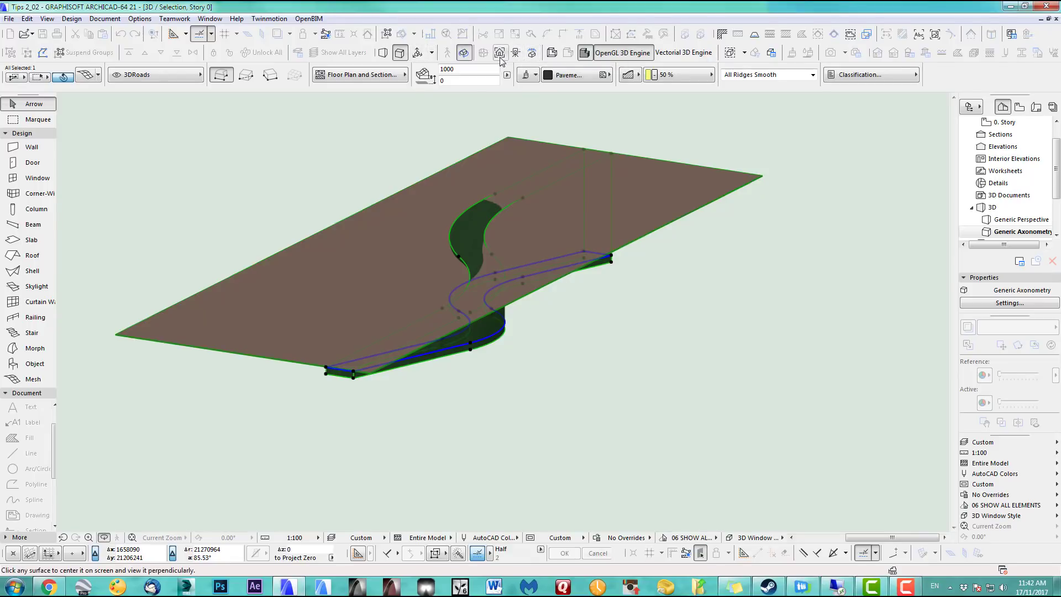
left_click(408, 363)
middle_click_drag(837, 382, 374, 310)
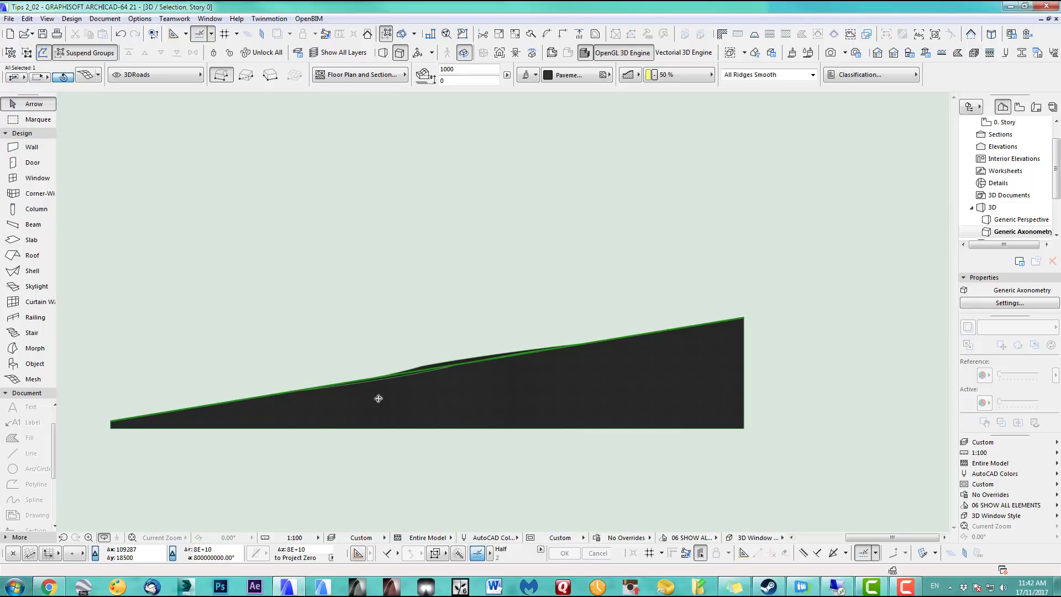
middle_click_drag(404, 374, 619, 381, "shift")
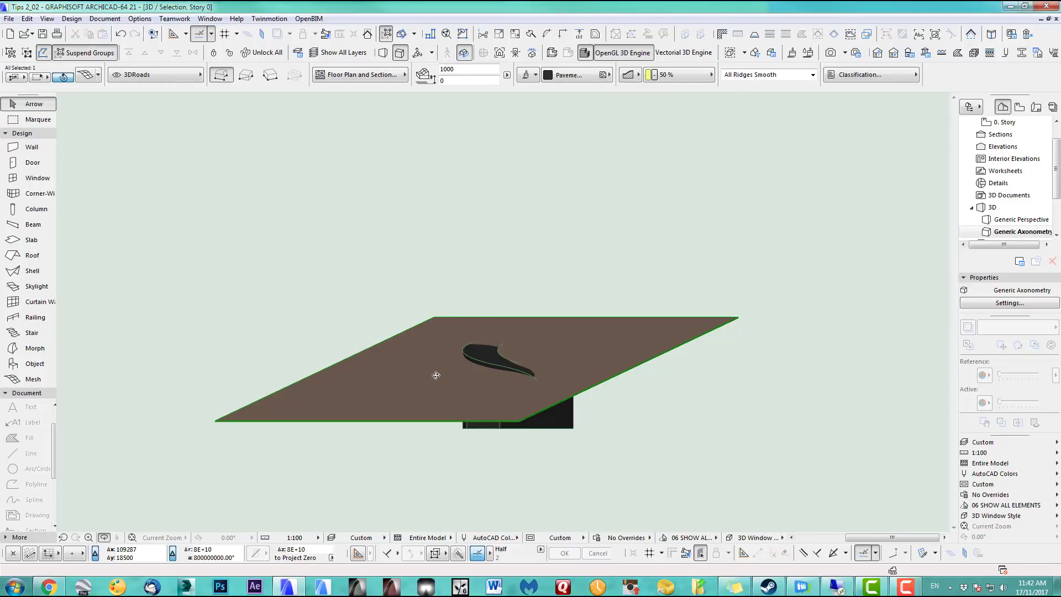
middle_click_drag(436, 375, 329, 397, "shift")
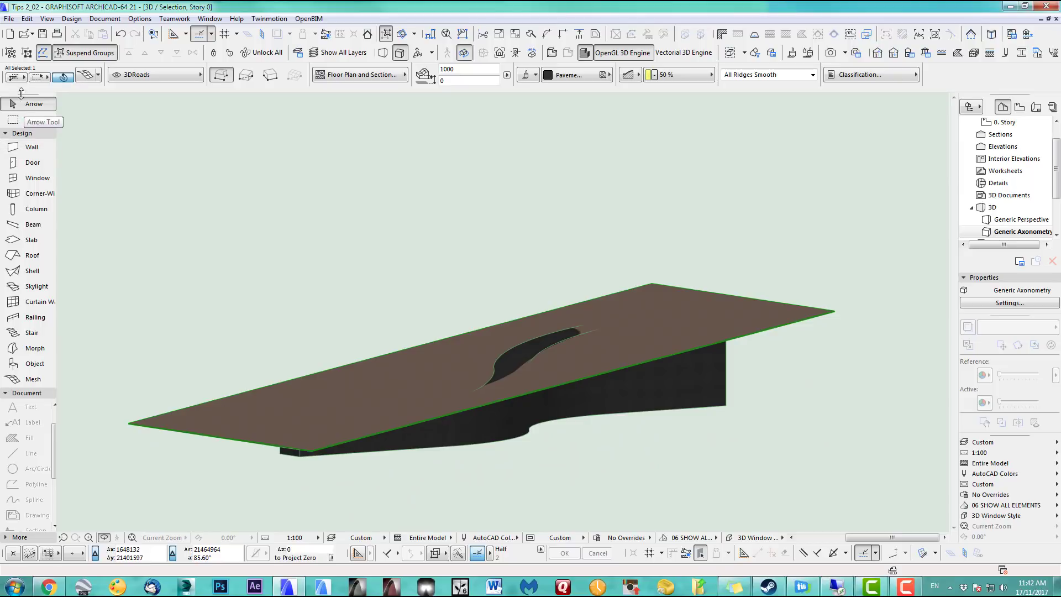
Delete the roof slab and return to the 0. Story plan showing only the road
left_click(783, 326)
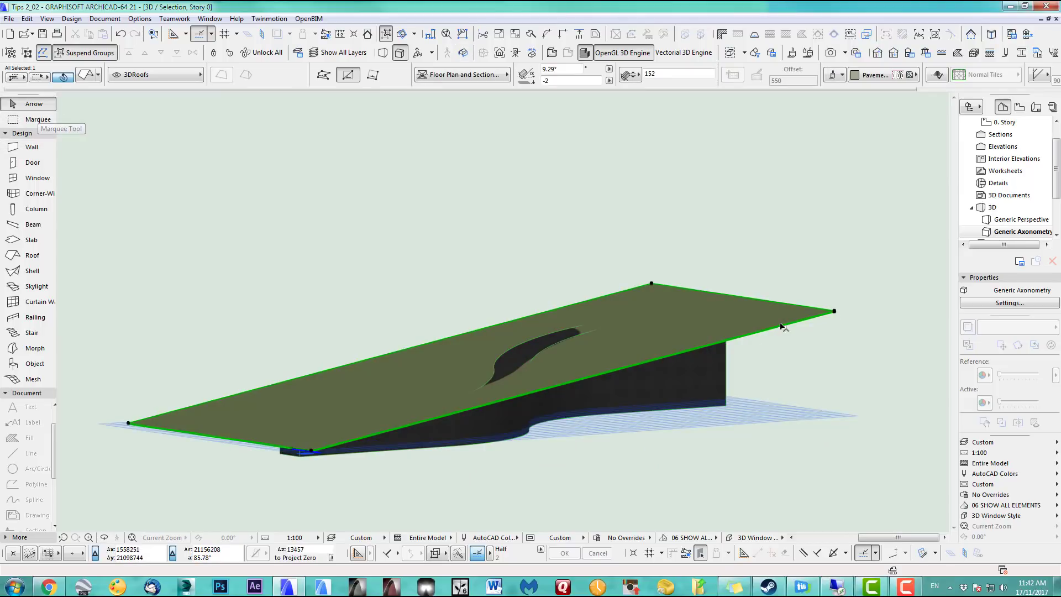
key("Delete")
middle_click_drag(510, 379, 717, 441, "shift")
key("F2")
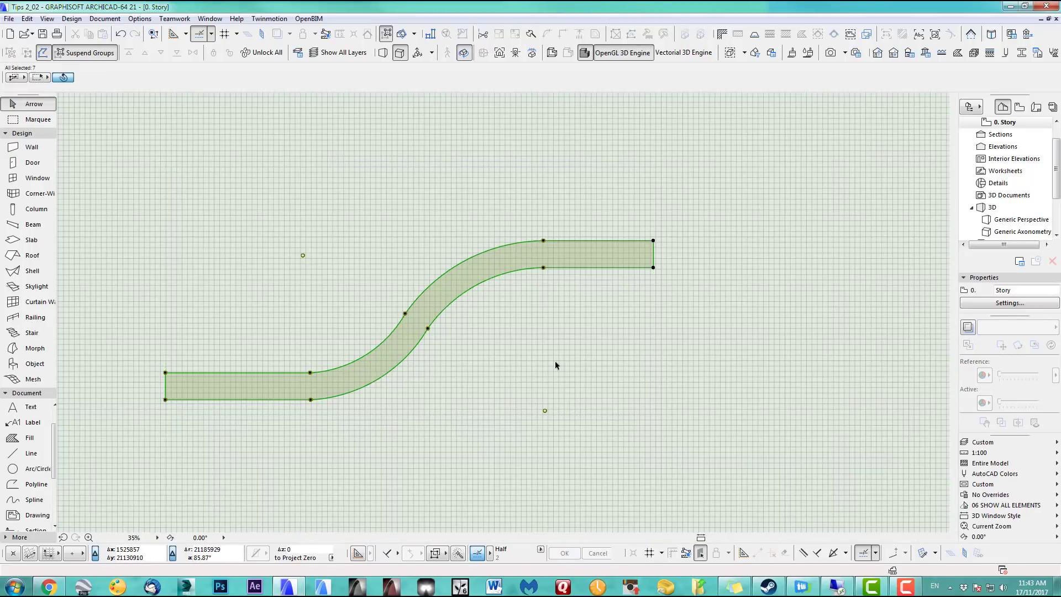
key("Escape")
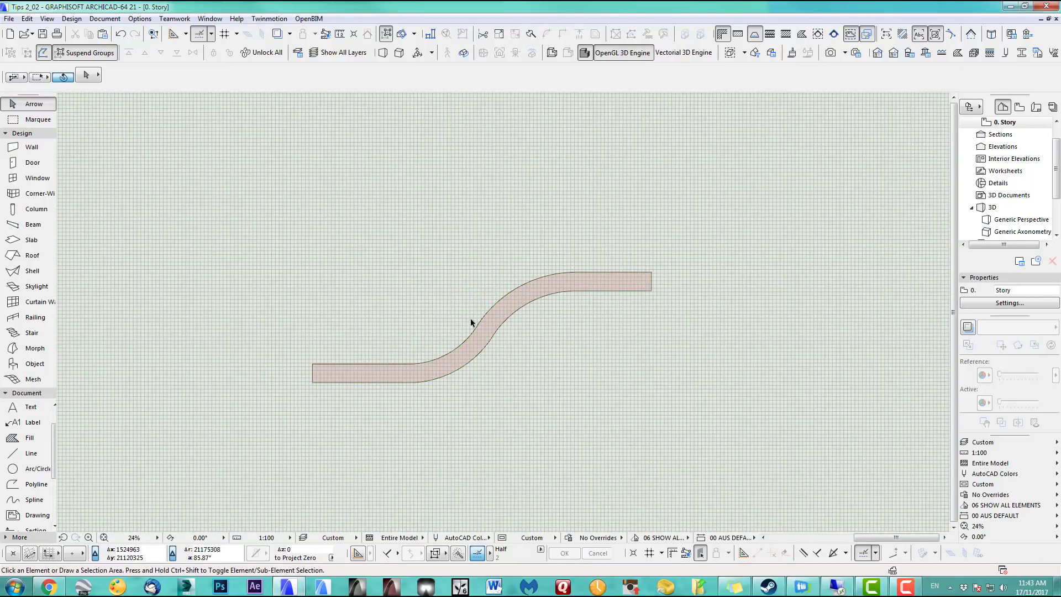
scroll(473, 321, "up", 4)
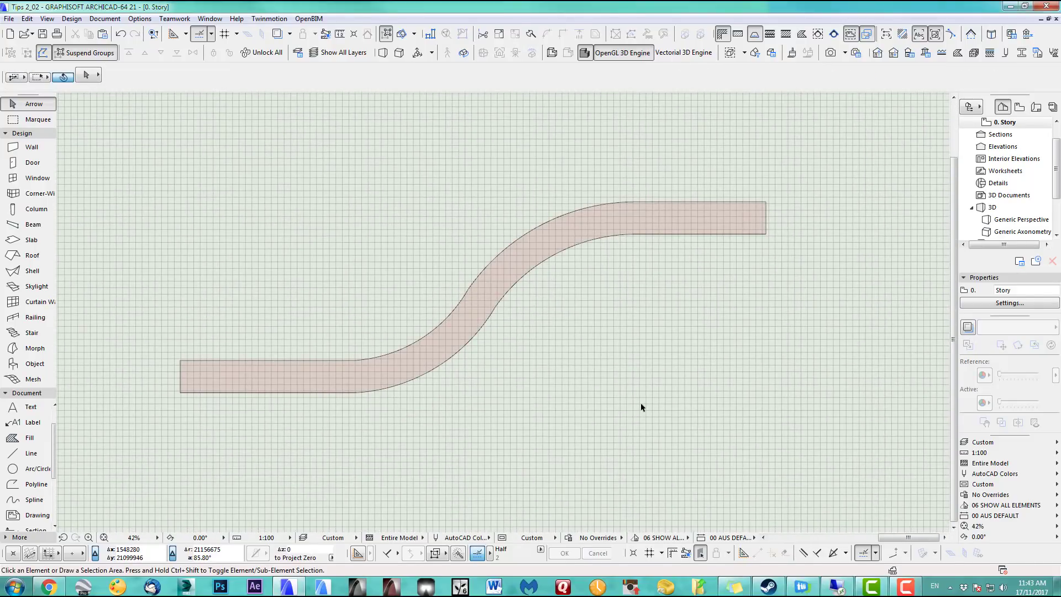